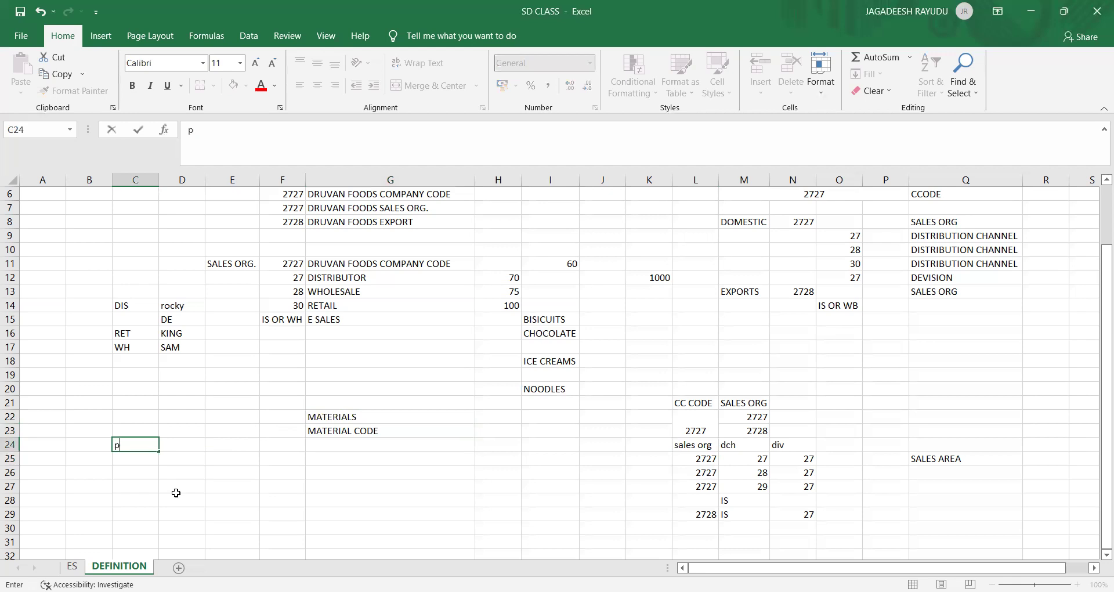
Clear the unfinished entry from cell C24
key("BackSpace")
key("BackSpace")
key("BackSpace")
Enter plant code 2727, name PLANT1 and location GERMANY in cells I6, J6 and K6
left_click_drag(1099, 293, 1097, 214)
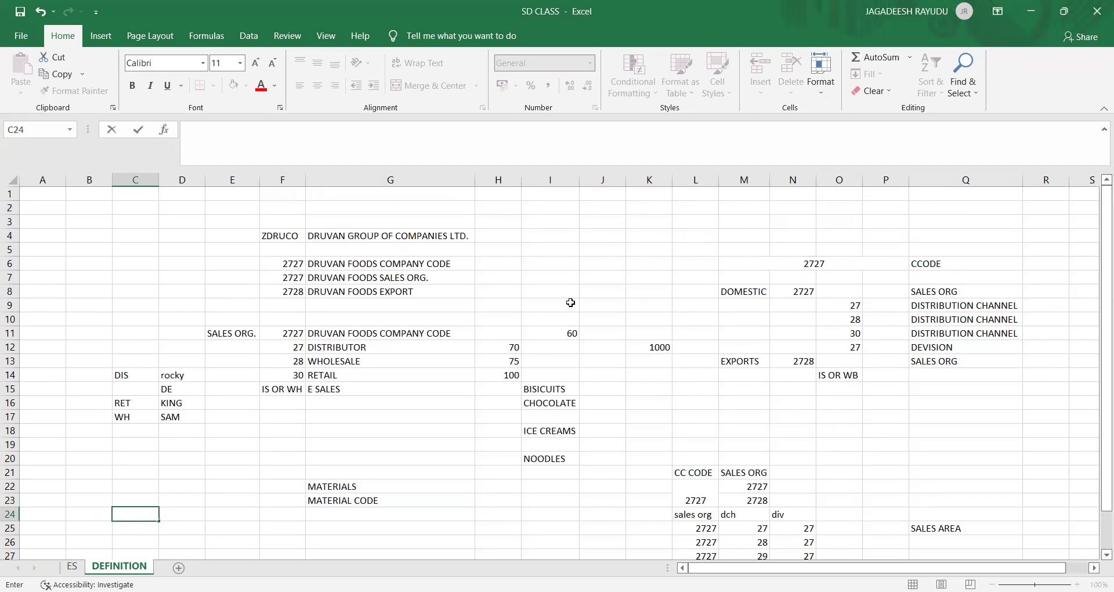
left_click(536, 265)
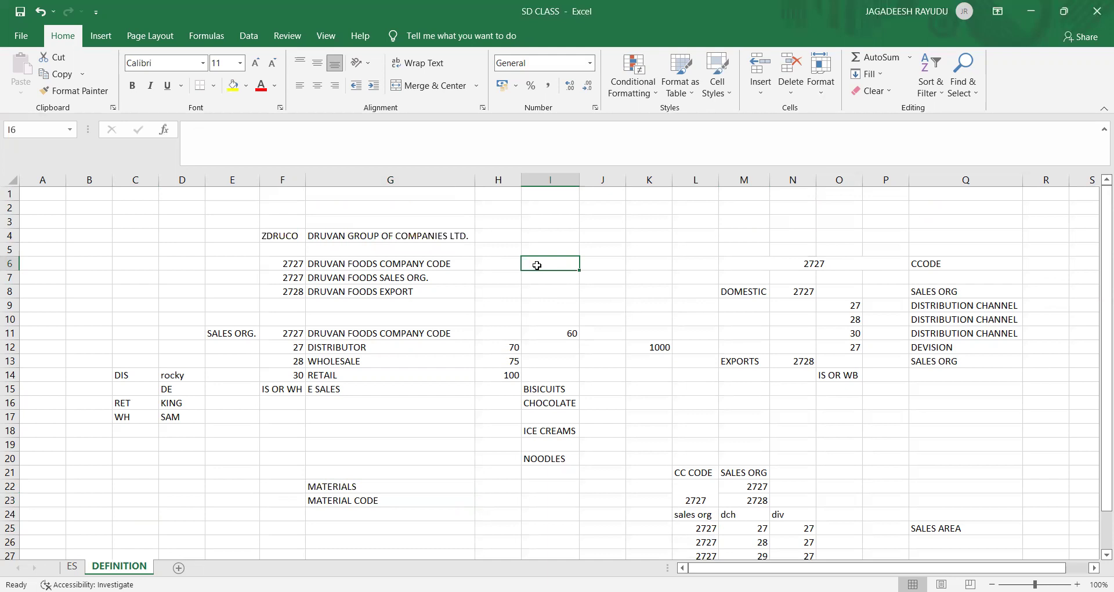
type("2727")
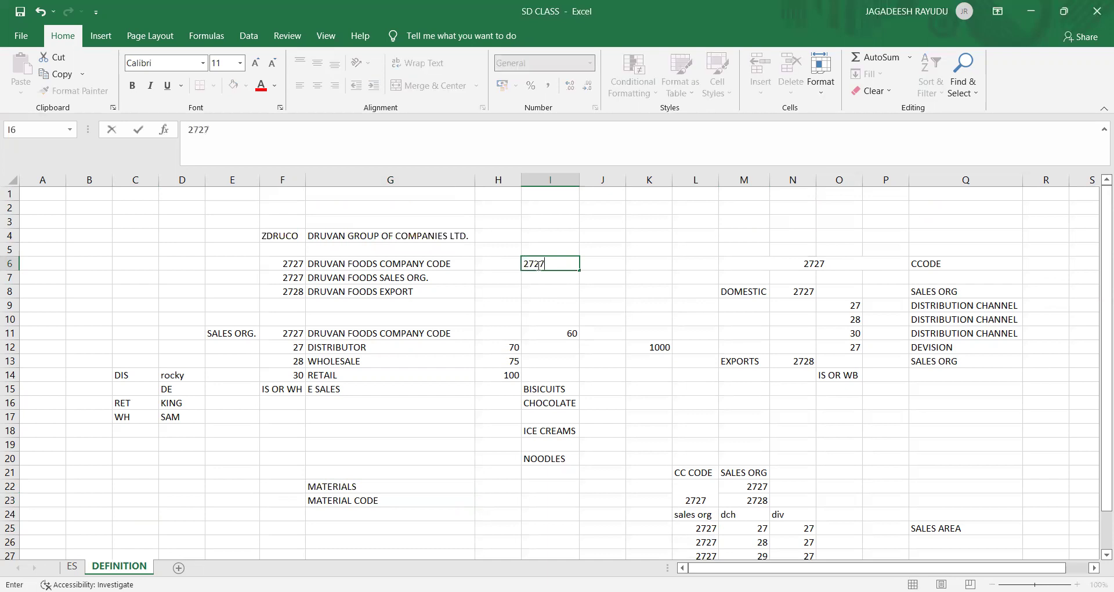
key("Tab")
type("df")
key("BackSpace")
key("BackSpace")
type("PLANT1")
key("Tab")
type("GERMANY")
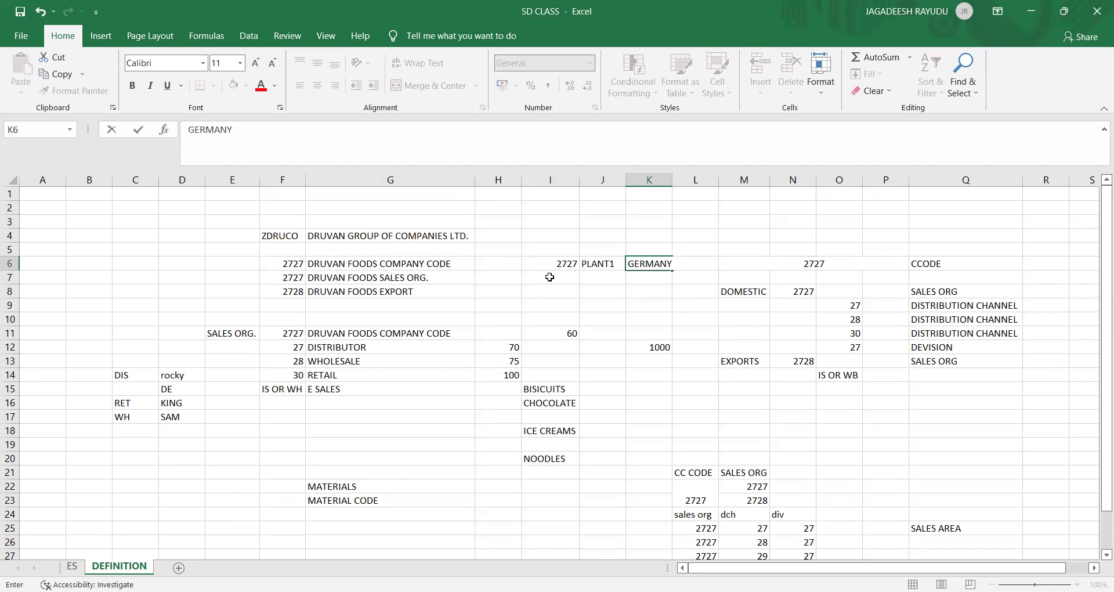
Enter plant code 2728, name PLANT2 and location FRANCE in cells I7, J7 and K7
left_click(550, 277)
type("2728")
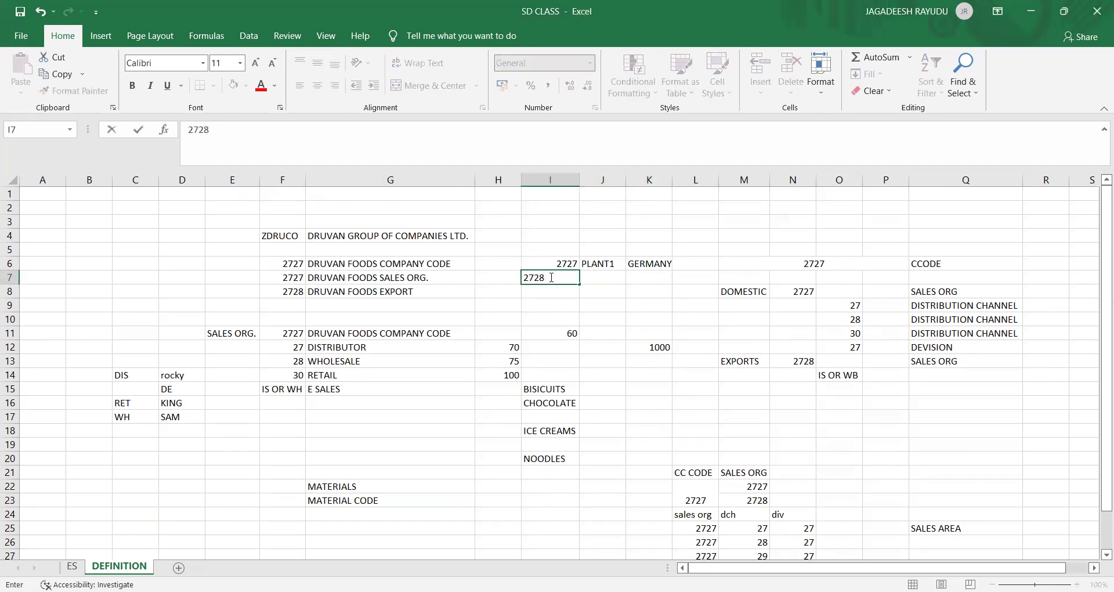
key("Tab")
type("PLAANT")
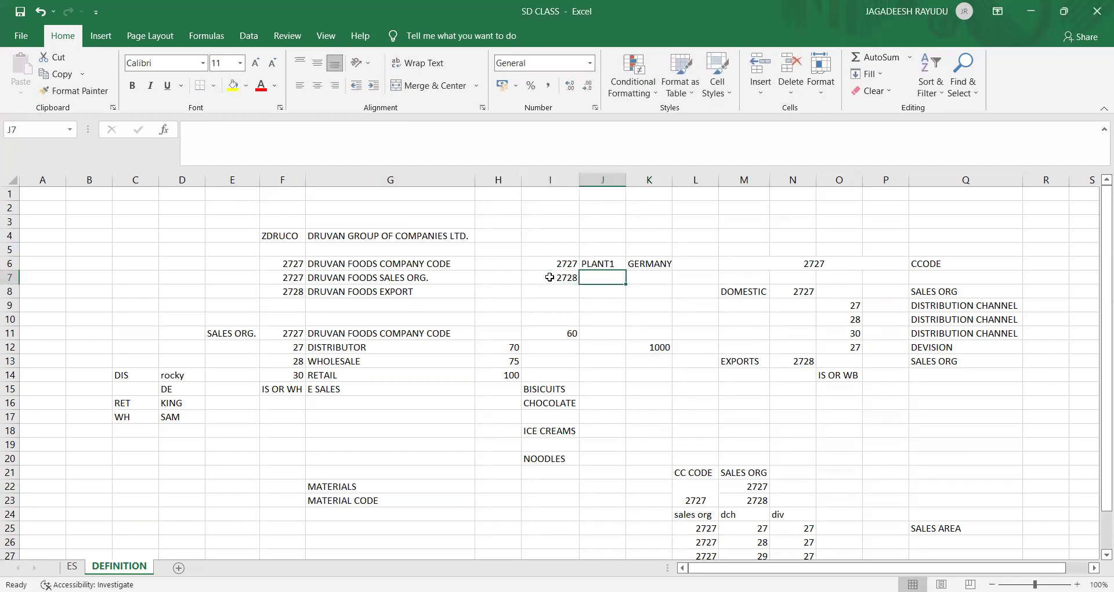
key("BackSpace")
key("BackSpace")
key("BackSpace")
key("BackSpace")
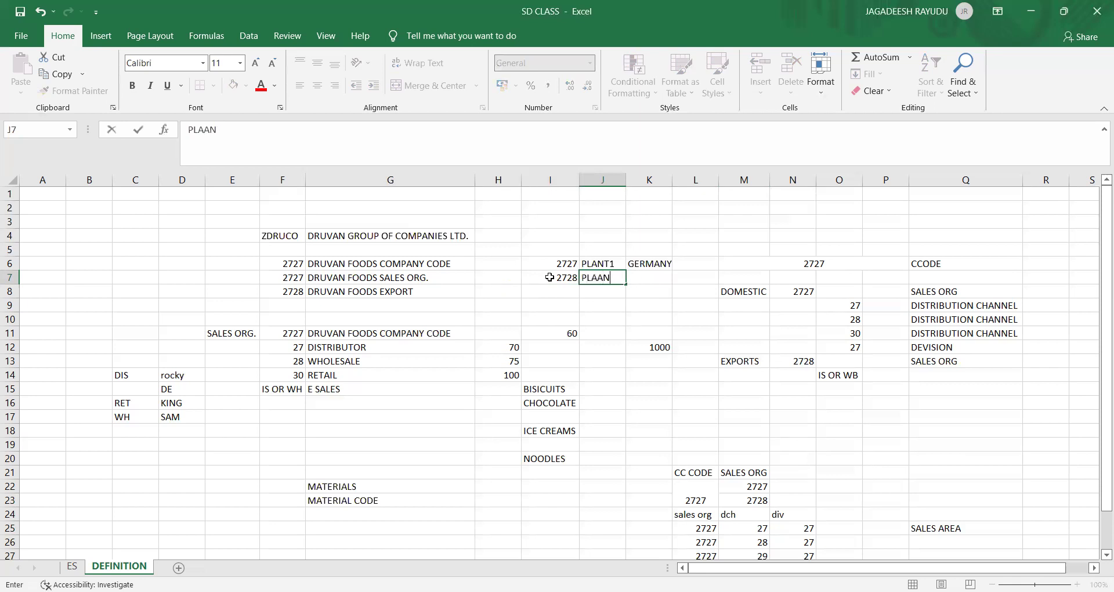
type("ANT2")
key("Tab")
type("FR")
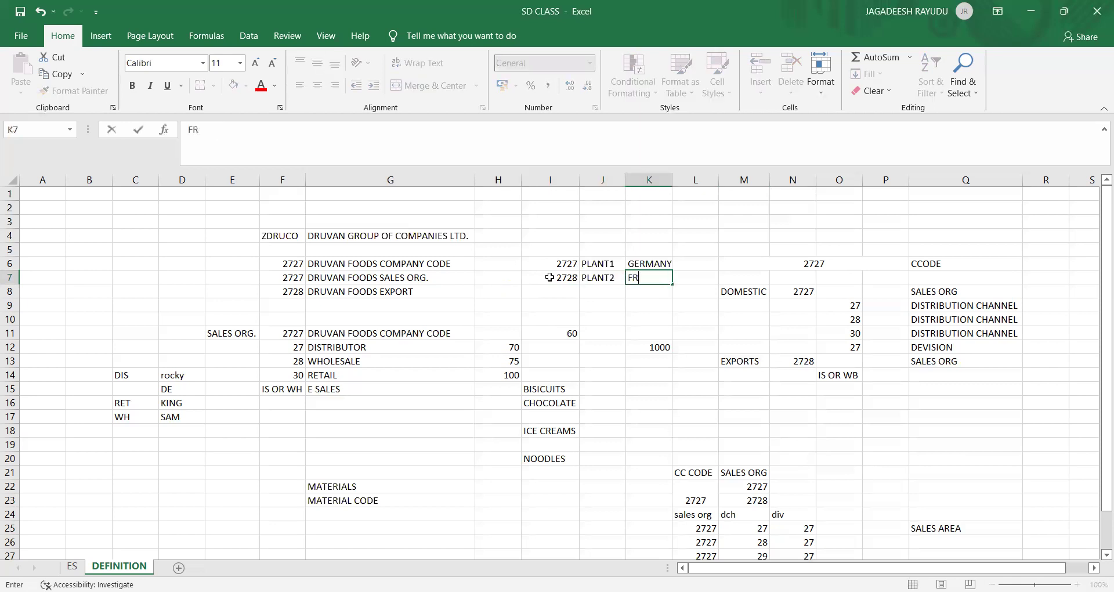
type("ANCE")
left_click(556, 287)
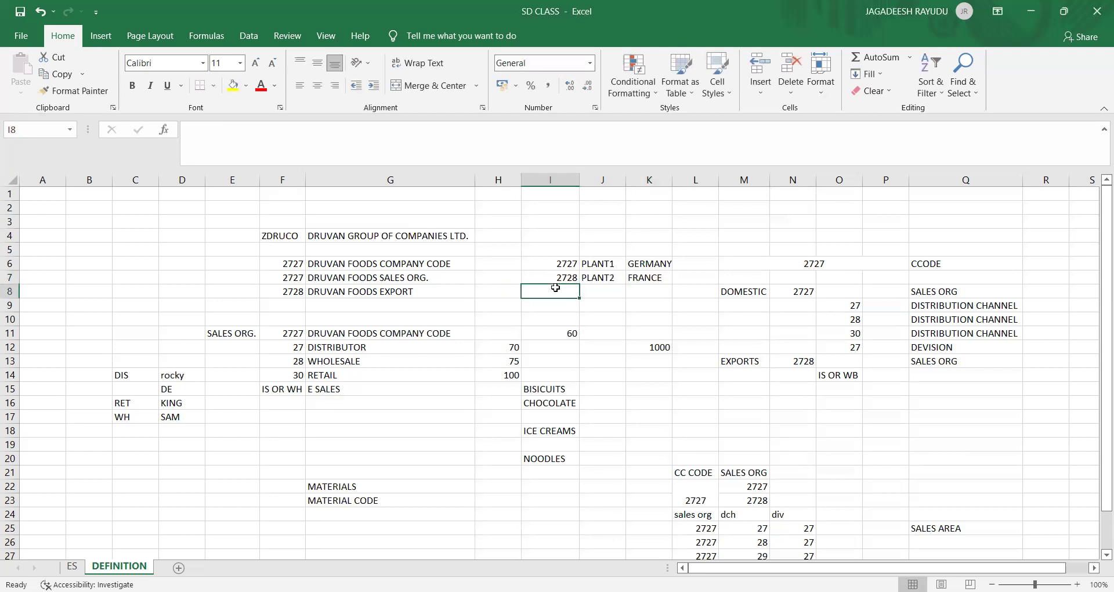
Enter the code 2730 in cell L6 beside GERMANY, keeping the merged 2727 cell next to it intact
left_click(652, 280)
left_click(710, 264)
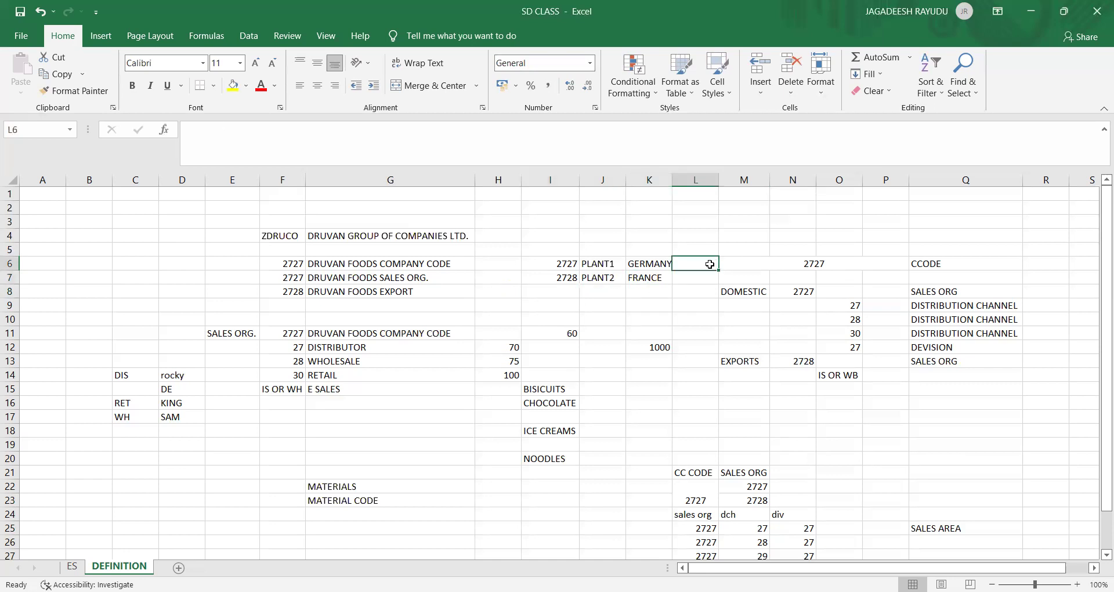
type("2")
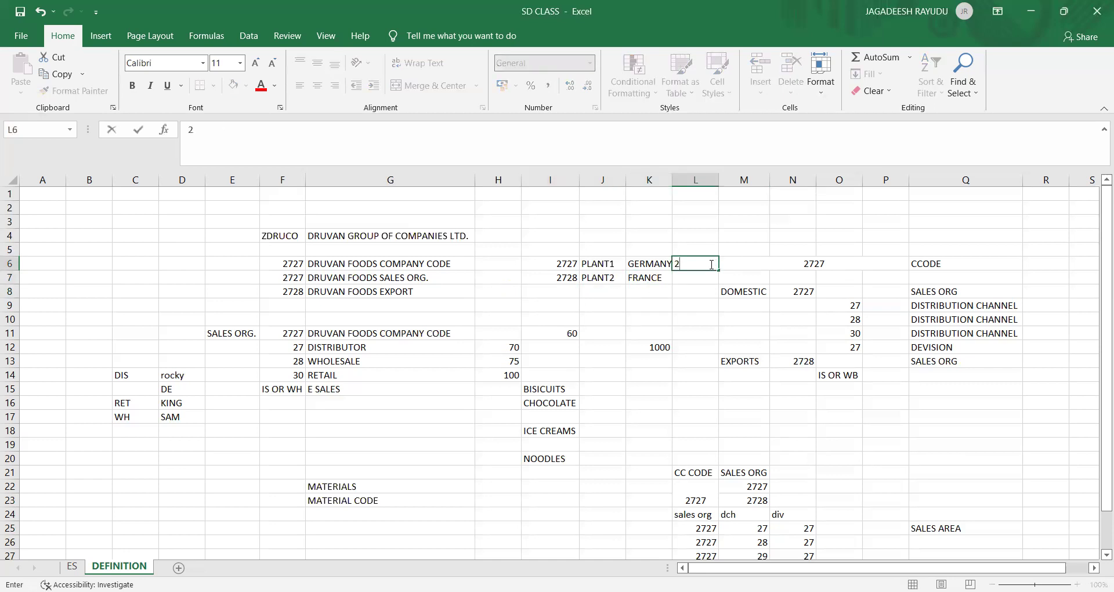
type("730")
key("Tab")
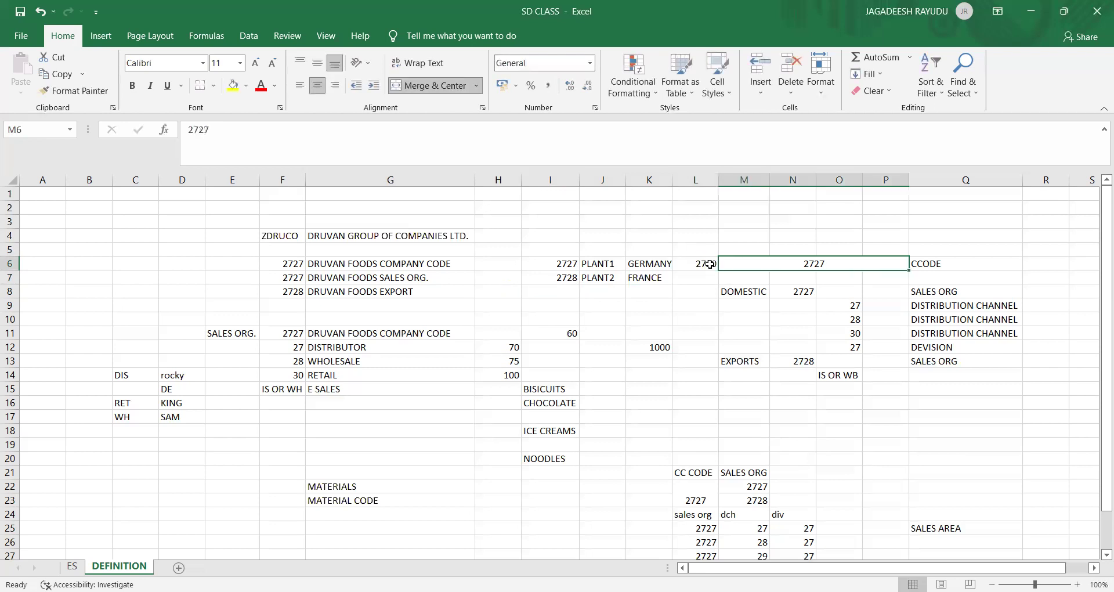
type("g+++")
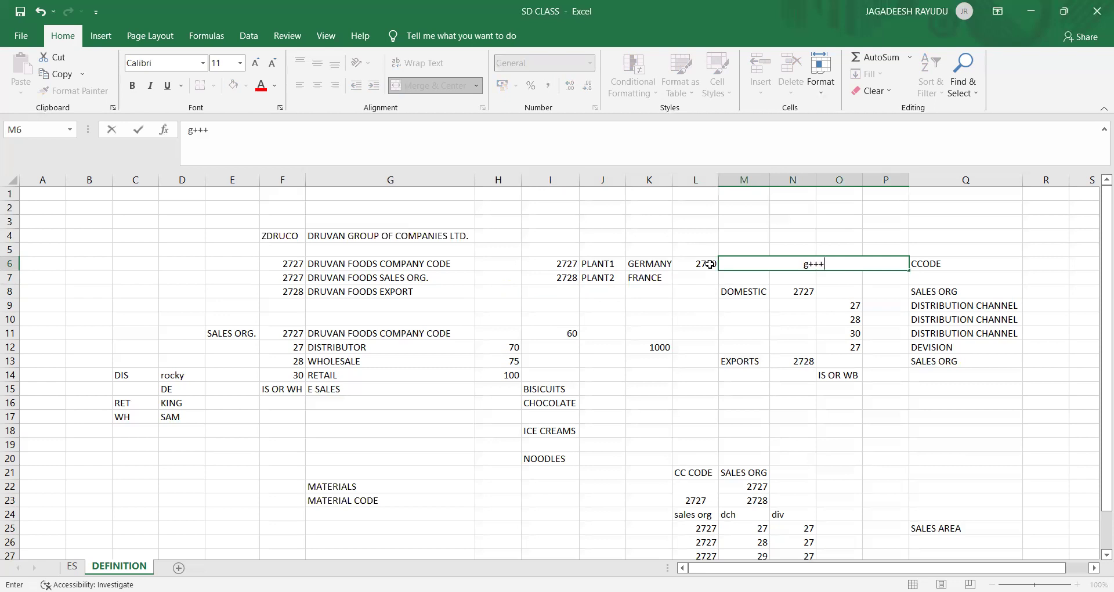
key("ctrl+z")
left_click(699, 279)
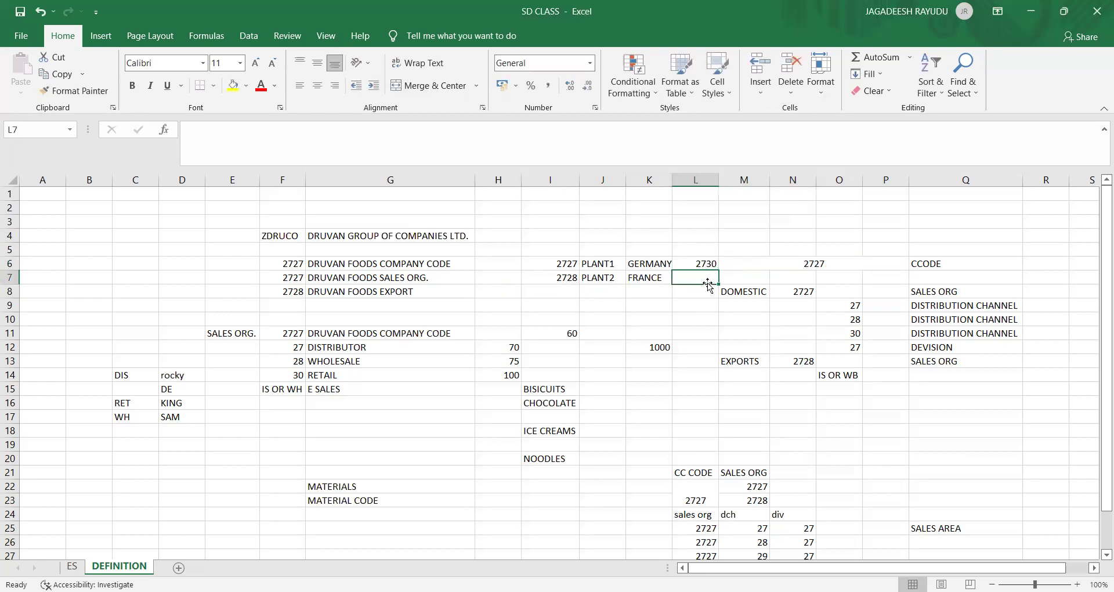
Highlight the plant codes in I6:I7 and the code in L6 with a yellow fill
left_click(701, 262)
left_click(552, 264)
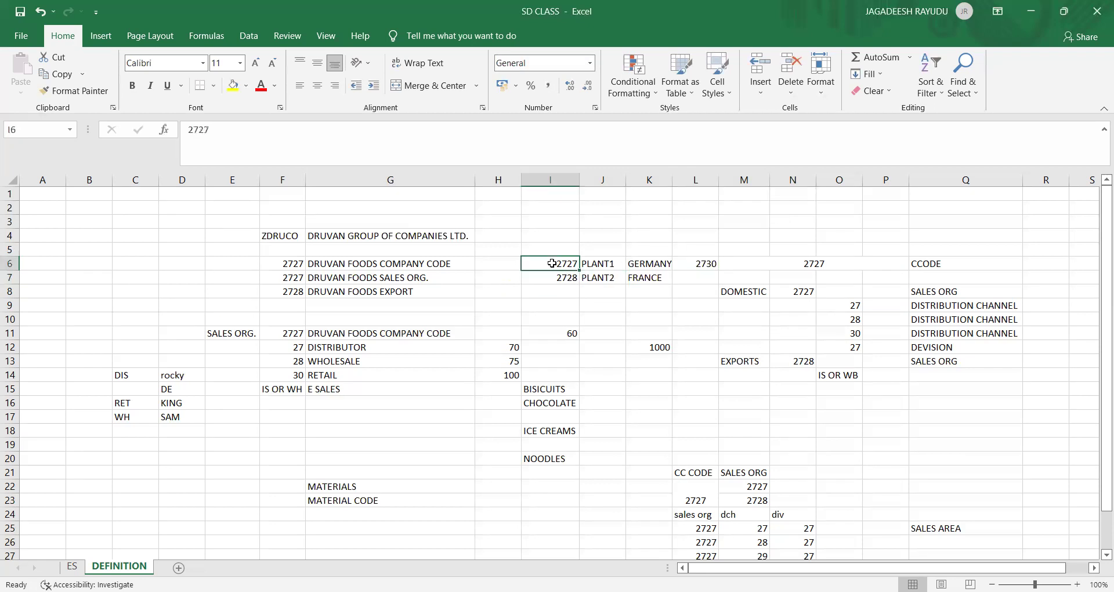
left_click_drag(552, 263, 557, 279)
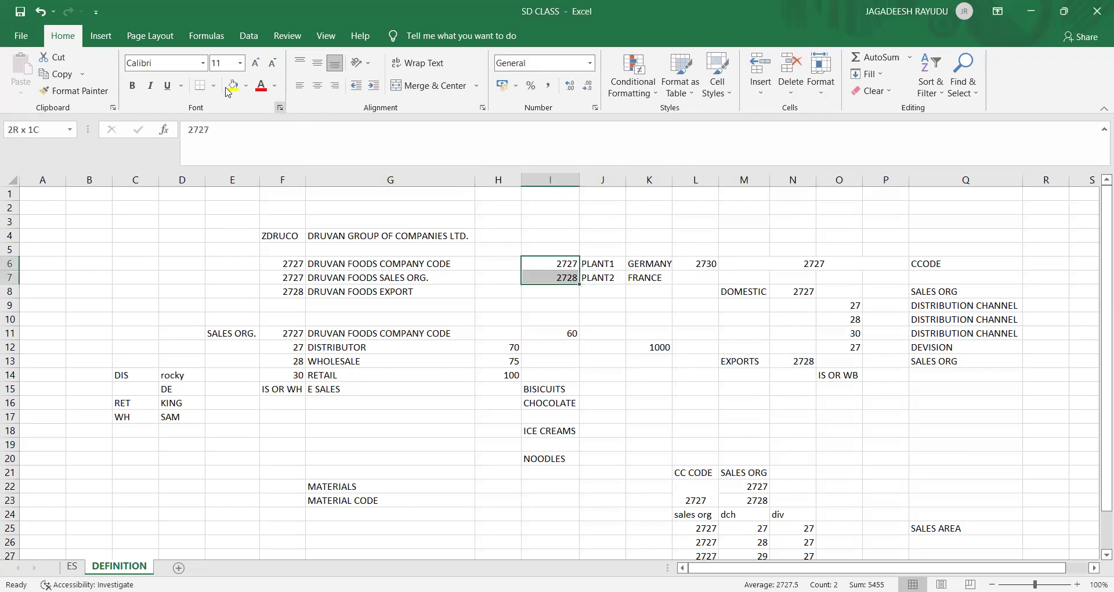
key("F4")
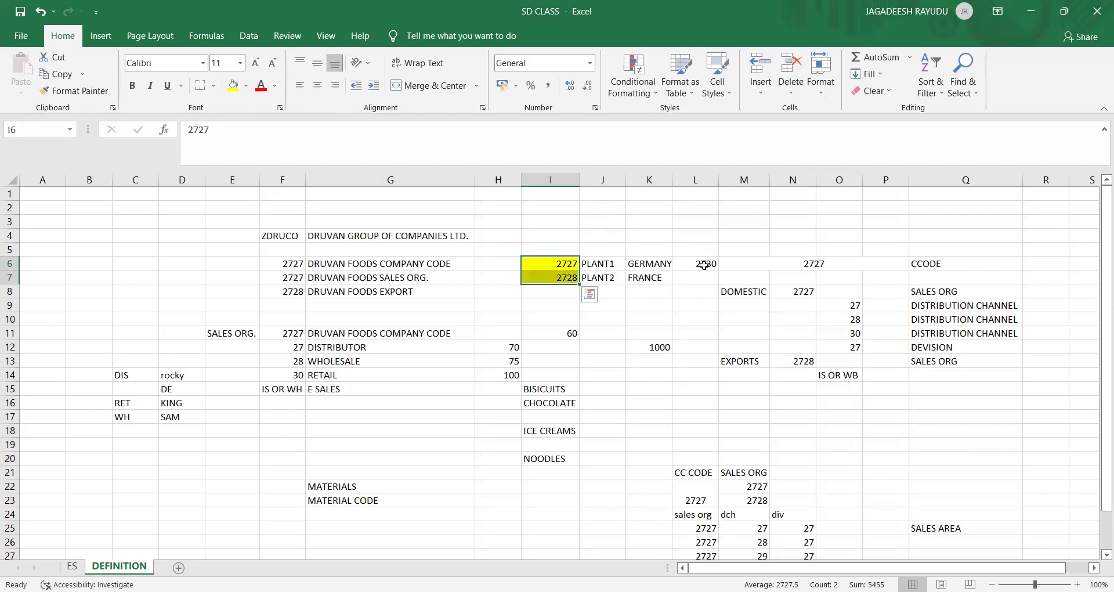
left_click(704, 263)
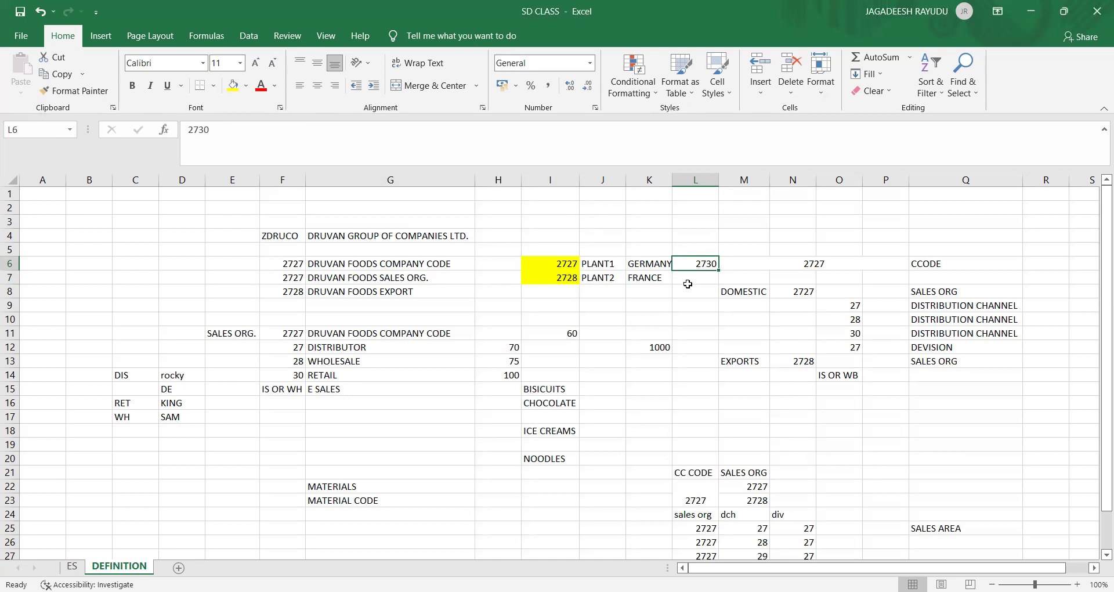
left_click(233, 87)
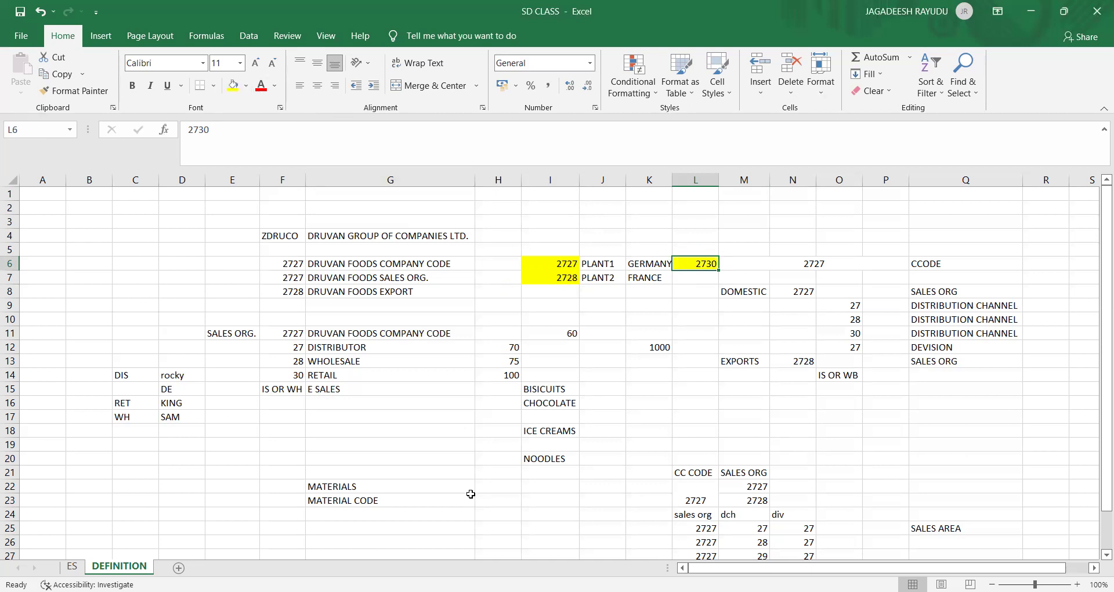
left_click(493, 514)
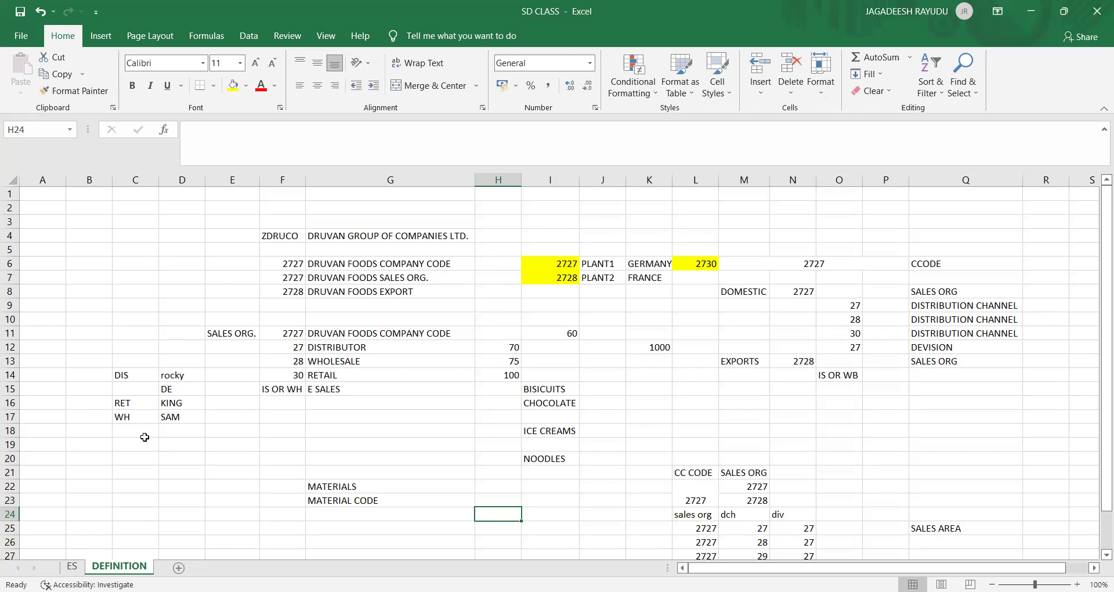
left_click(145, 441)
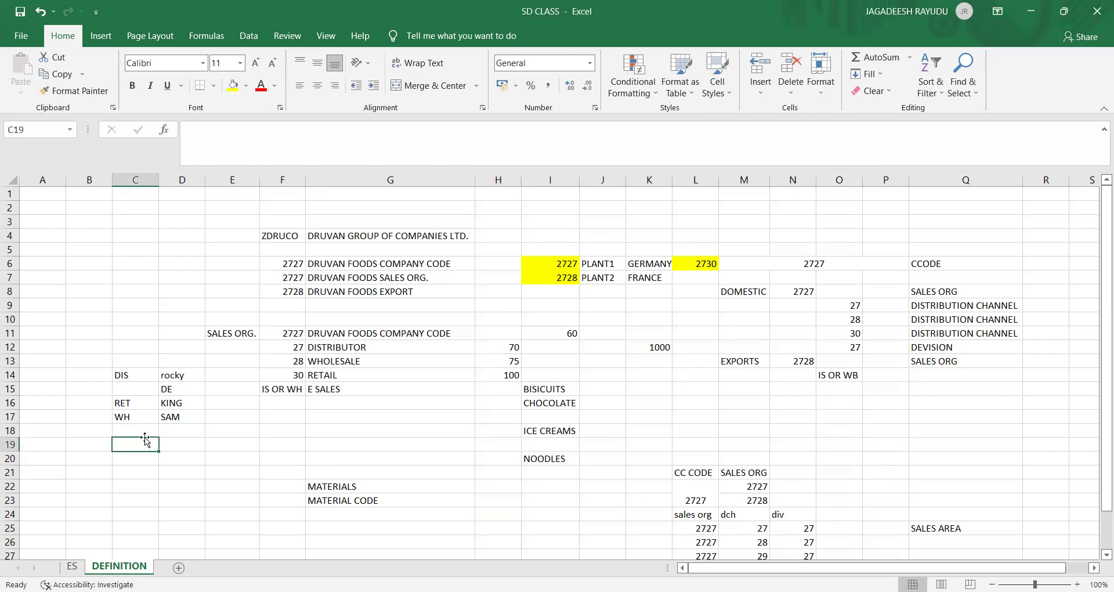
left_click(545, 268)
left_click(547, 276)
left_click(548, 262)
left_click(552, 277)
left_click(552, 266)
left_click(556, 276)
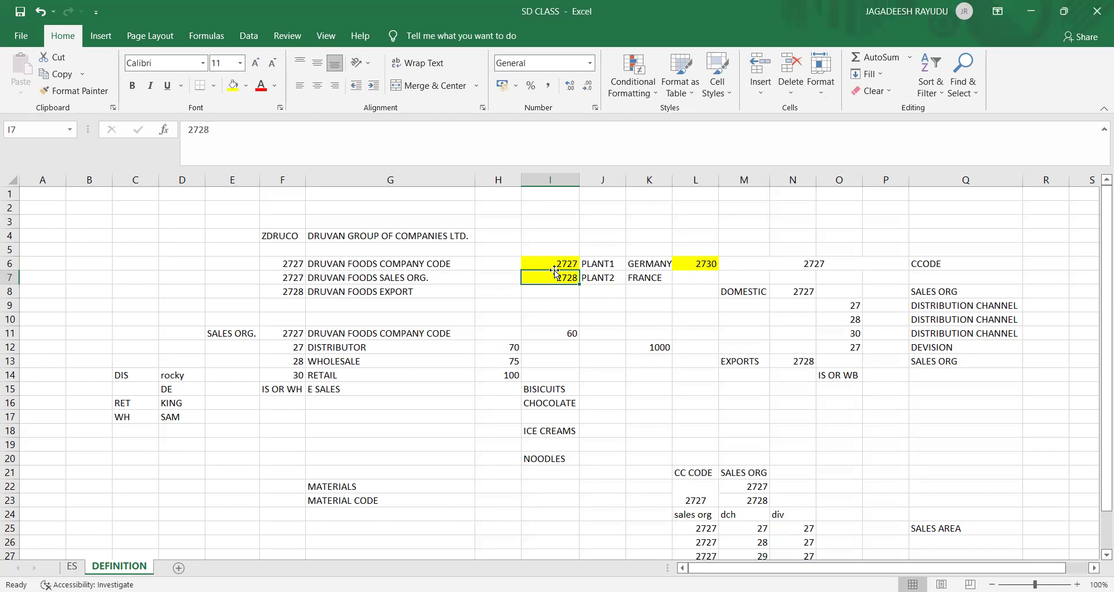
left_click(552, 267)
left_click(554, 276)
left_click(555, 263)
left_click(557, 276)
left_click(556, 263)
left_click(554, 279)
left_click(553, 265)
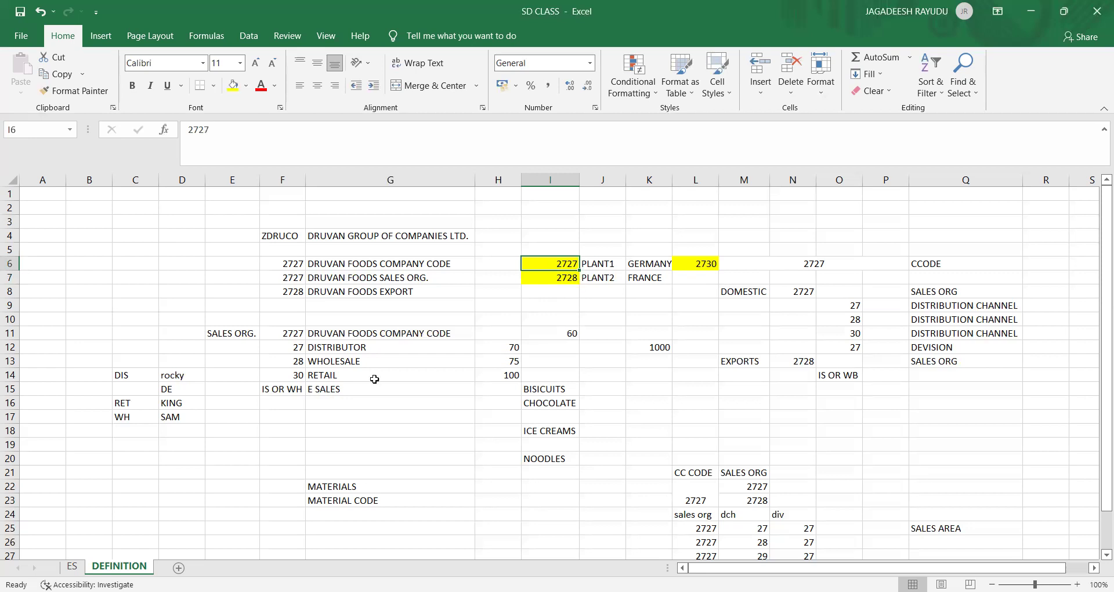
Enter plant code 2727 in cell D19 and label it PALNT in cell C19
left_click(164, 445)
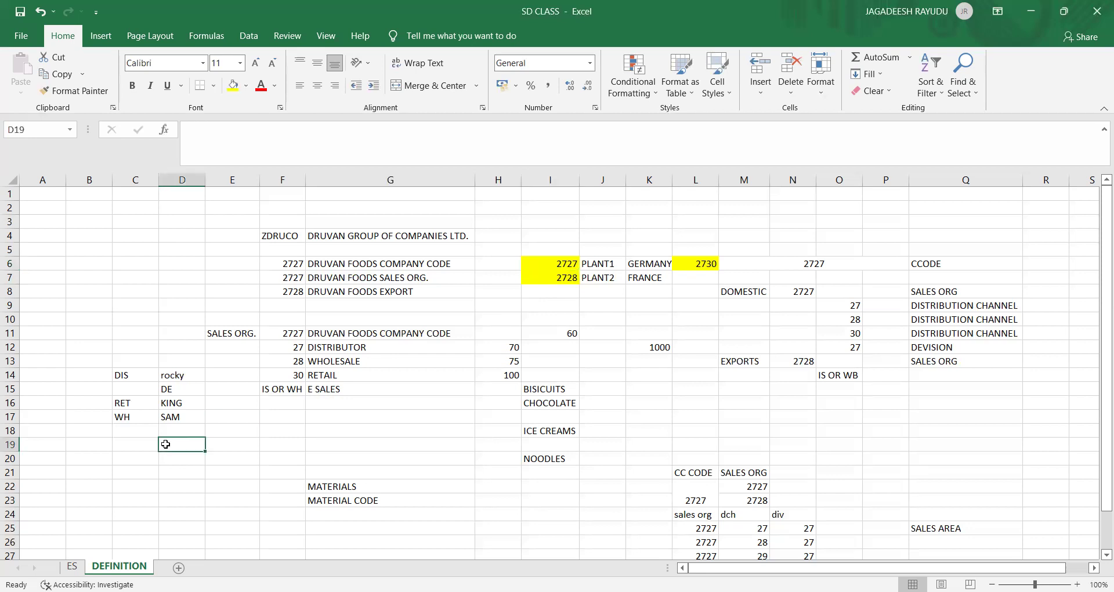
type("2727")
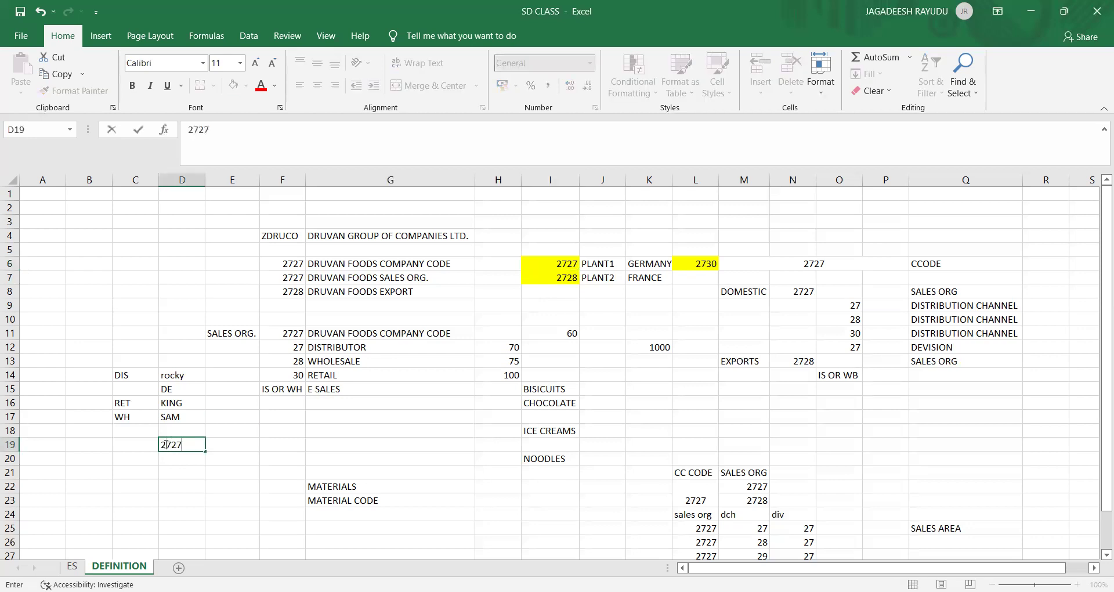
key("Return")
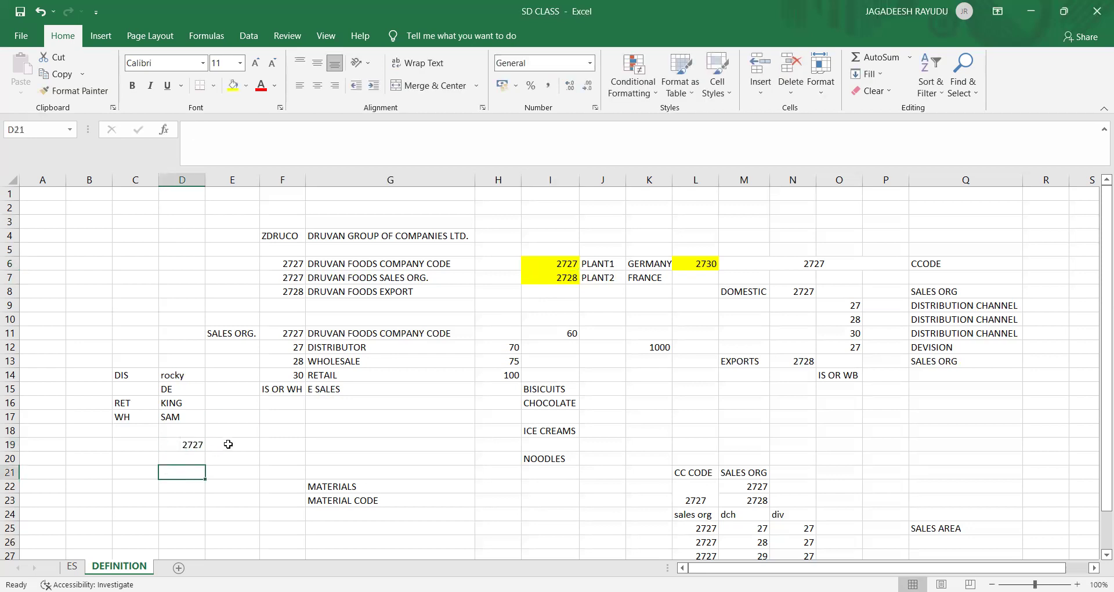
left_click(228, 443)
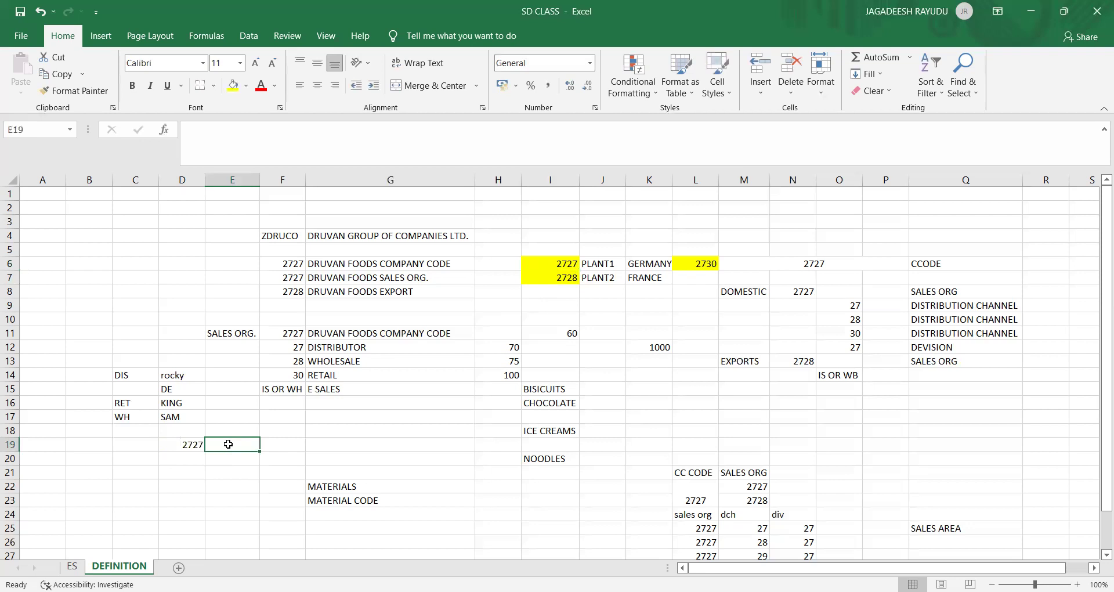
left_click(138, 443)
type("p")
key("BackSpace")
type("PALNT")
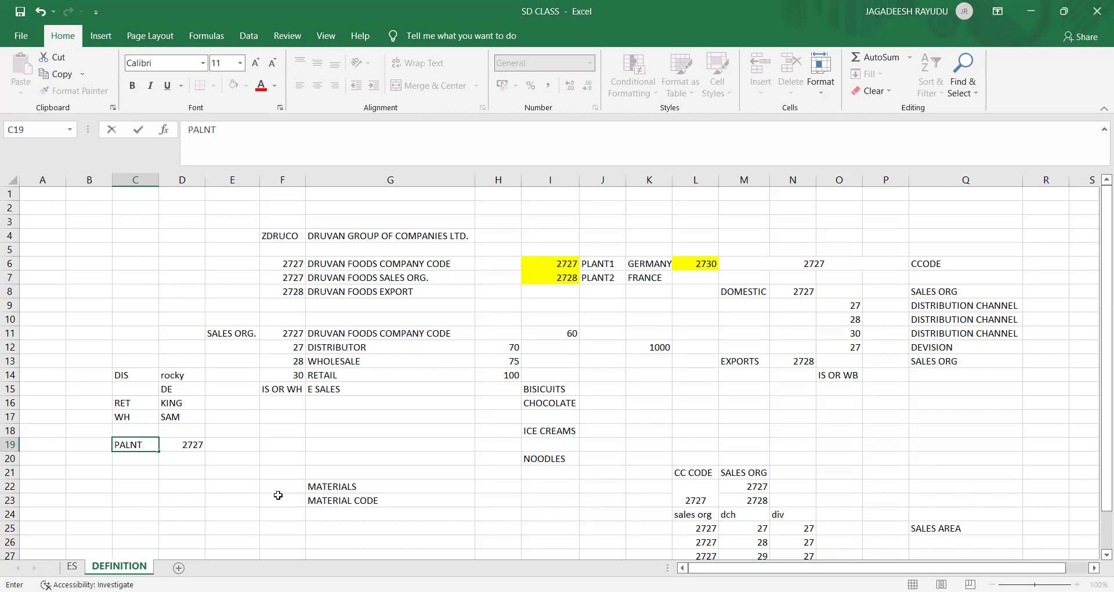
Enter the categories SALE and DAMG in cells E19 and E20 beside plant code 2727
left_click(233, 444)
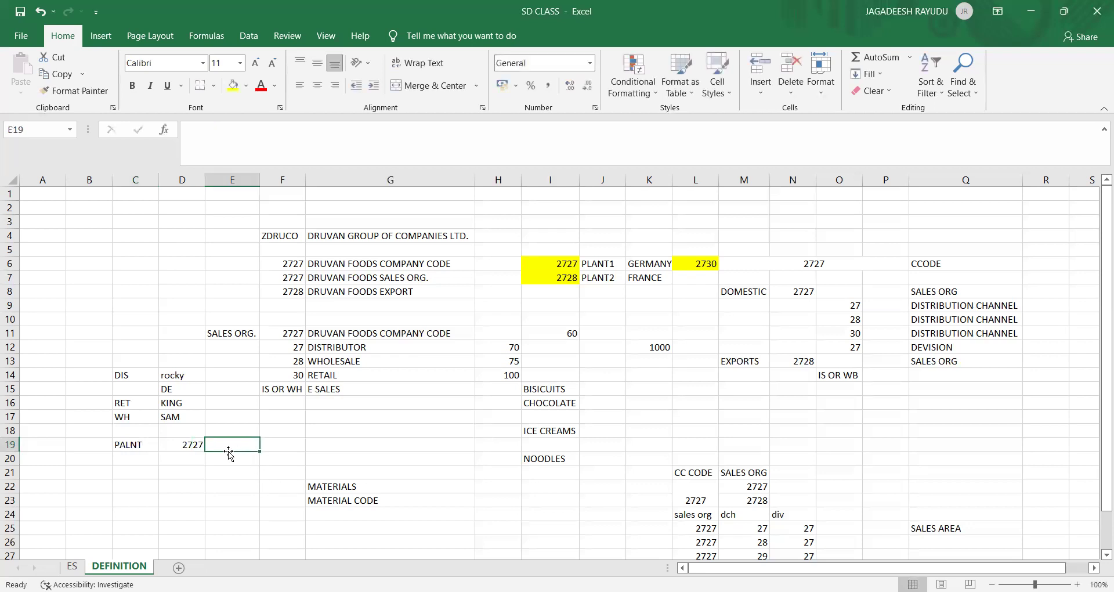
type("SALE")
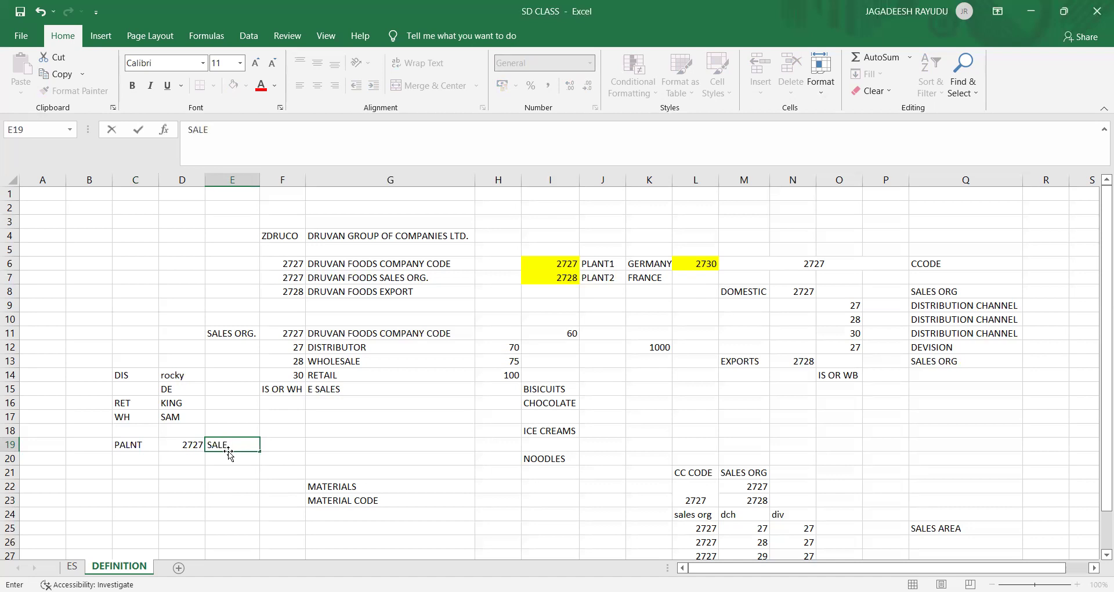
key("Return")
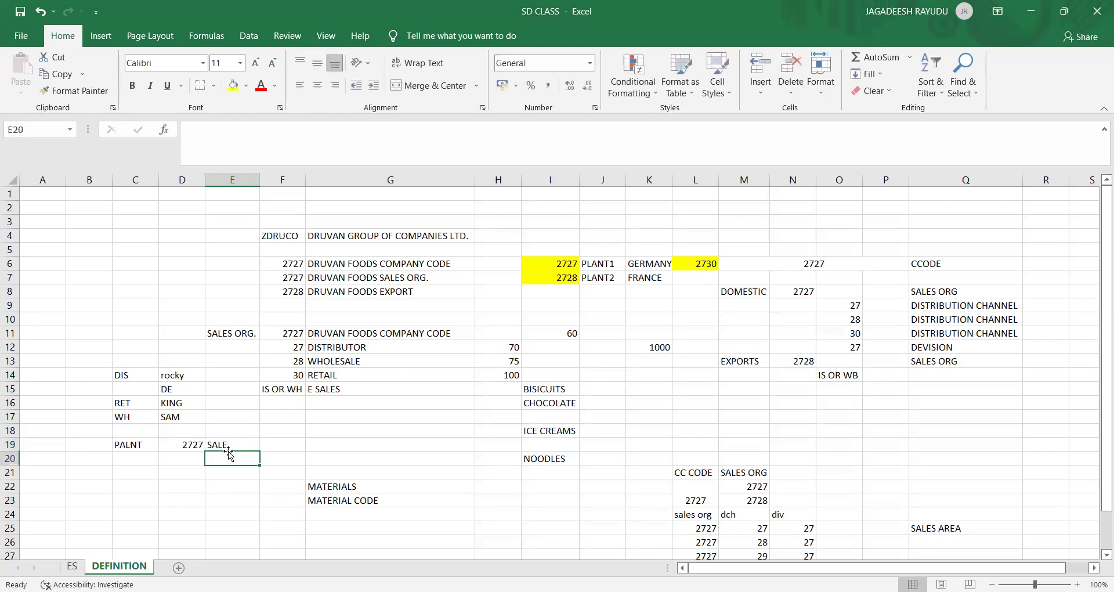
type("DAM")
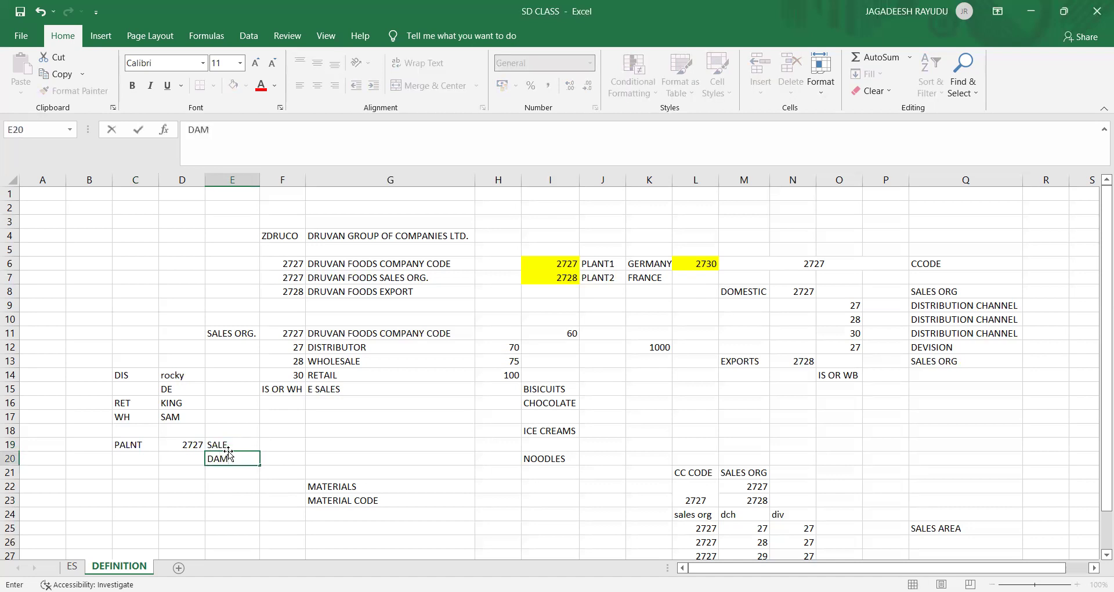
type("G")
left_click(235, 443)
left_click(233, 458)
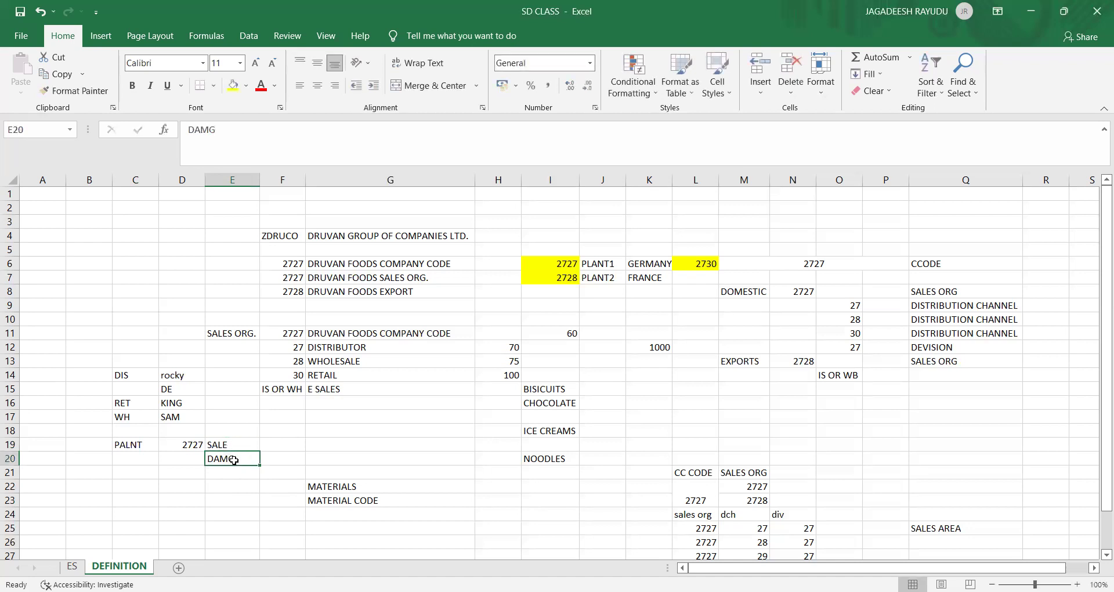
left_click(231, 445)
left_click(231, 459)
Add the categories PREM and BLCK in cells E21 and E22 under DAMG
left_click(227, 472)
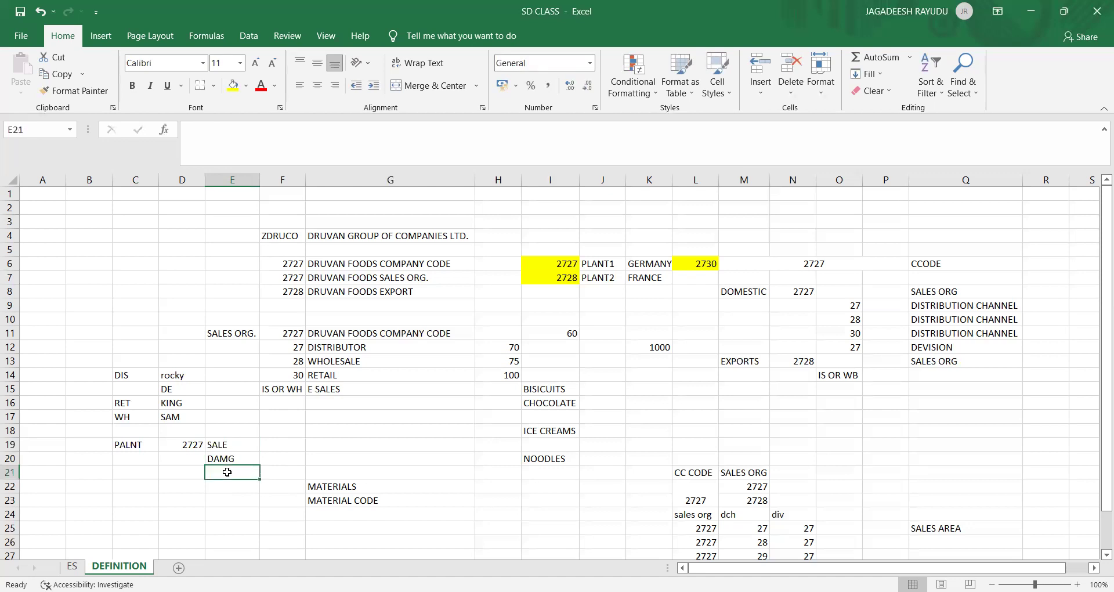
type("PREM")
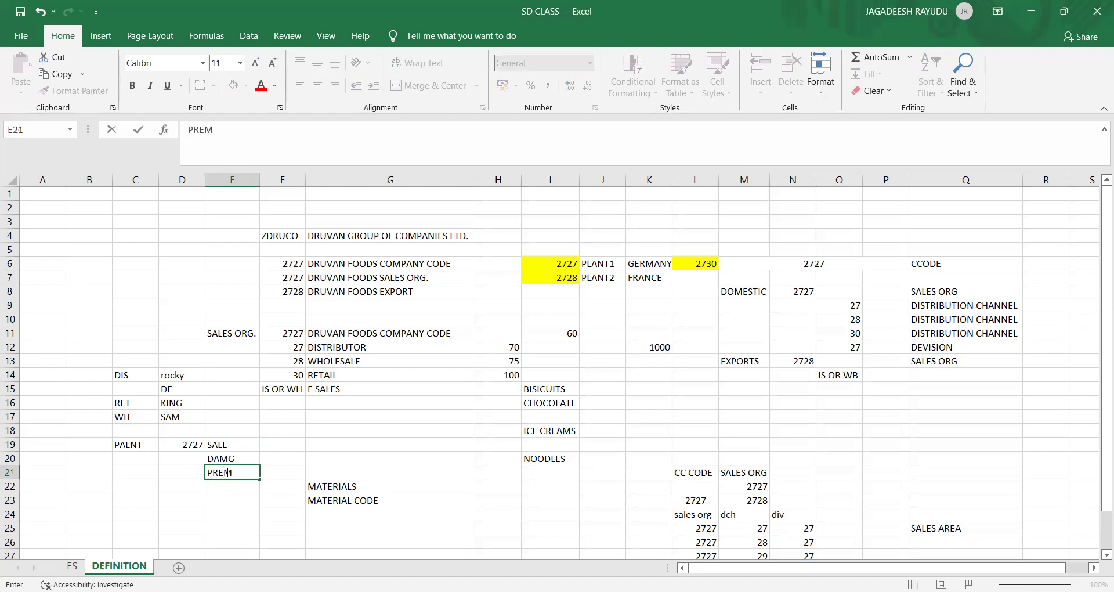
key("Return")
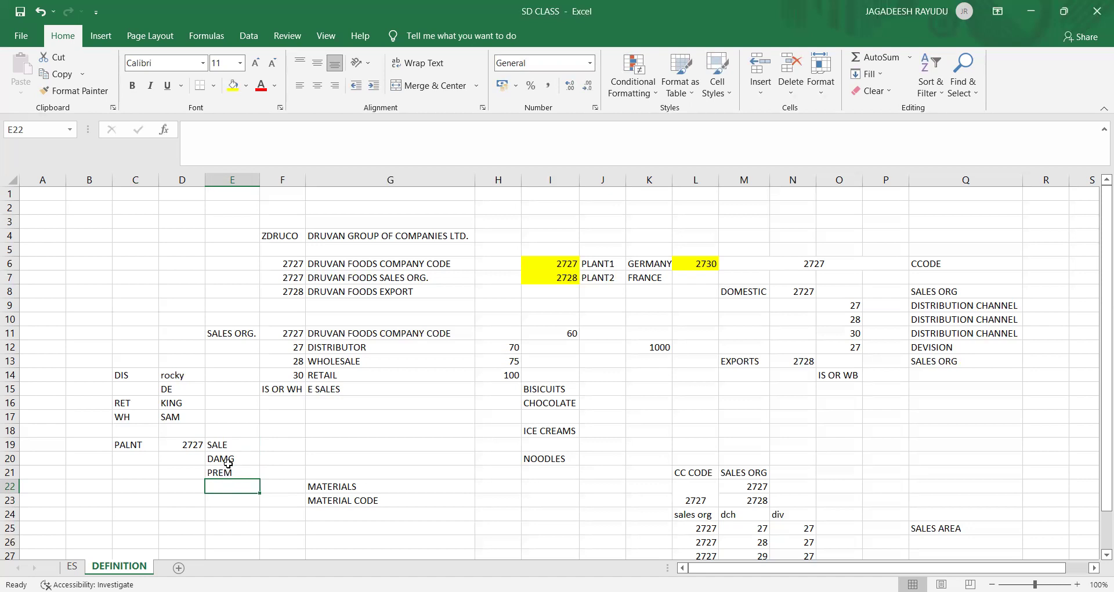
type("BLCK")
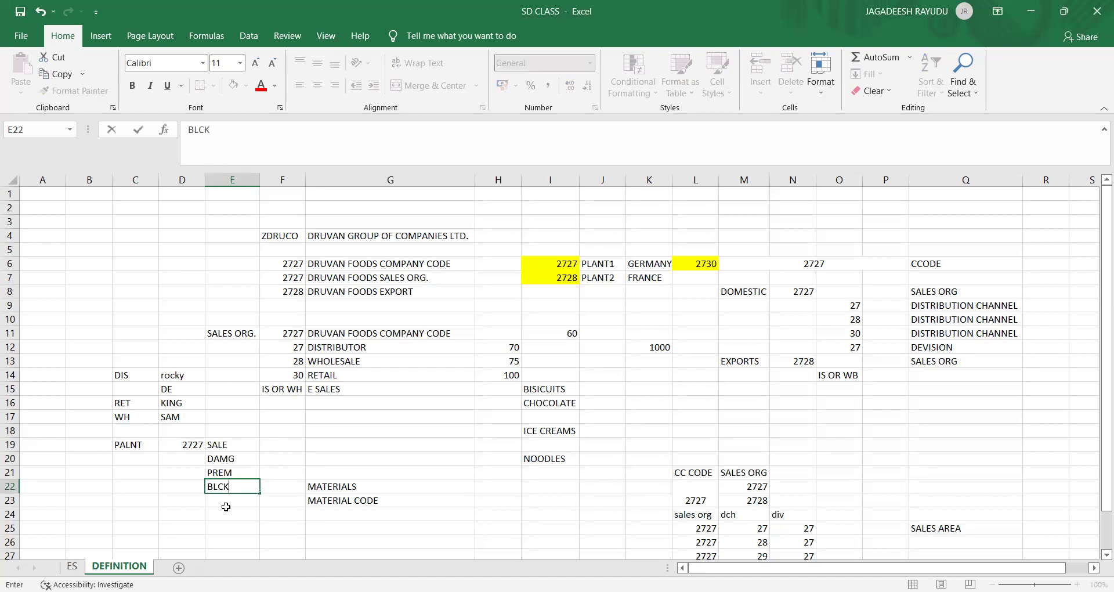
left_click(226, 511)
Enter plant code 2728 in cell D24 with the category SALES in cell E24
left_click(174, 514)
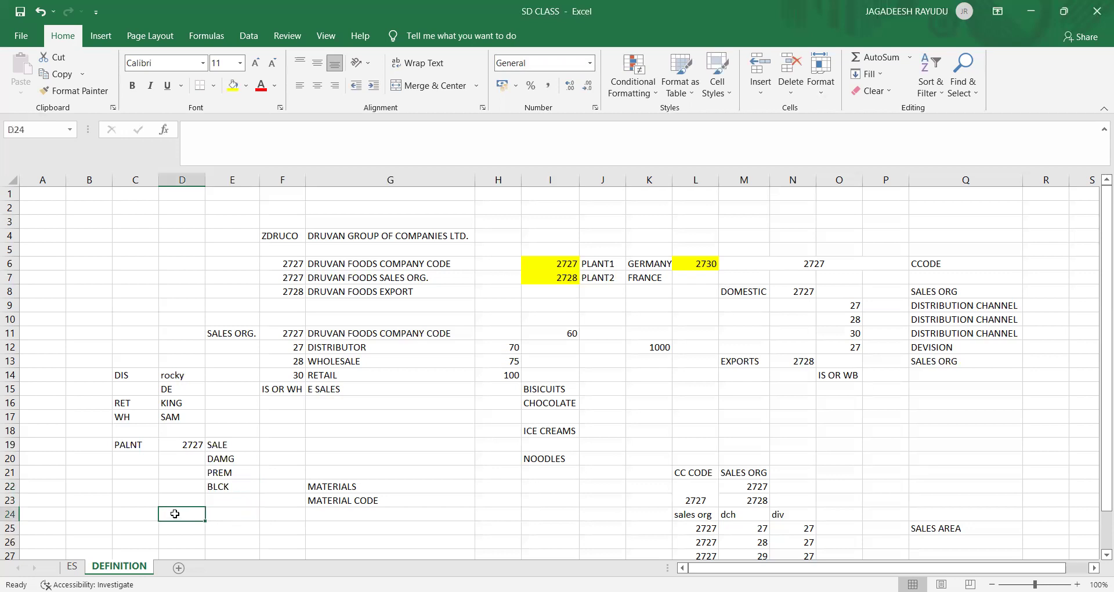
type("2")
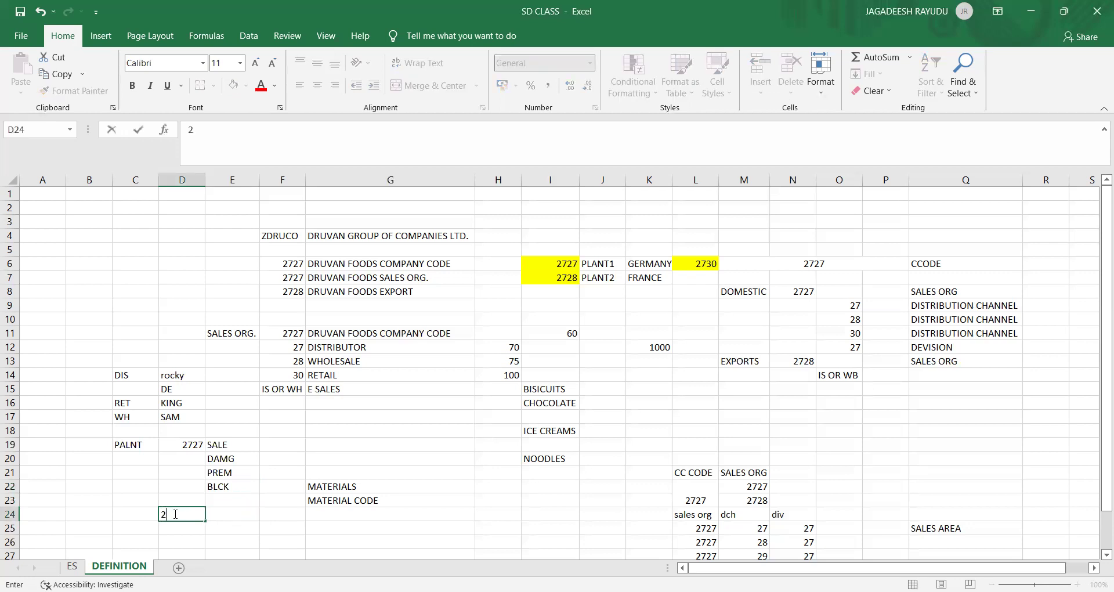
type("728")
key("Tab")
type("SALES")
key("Return")
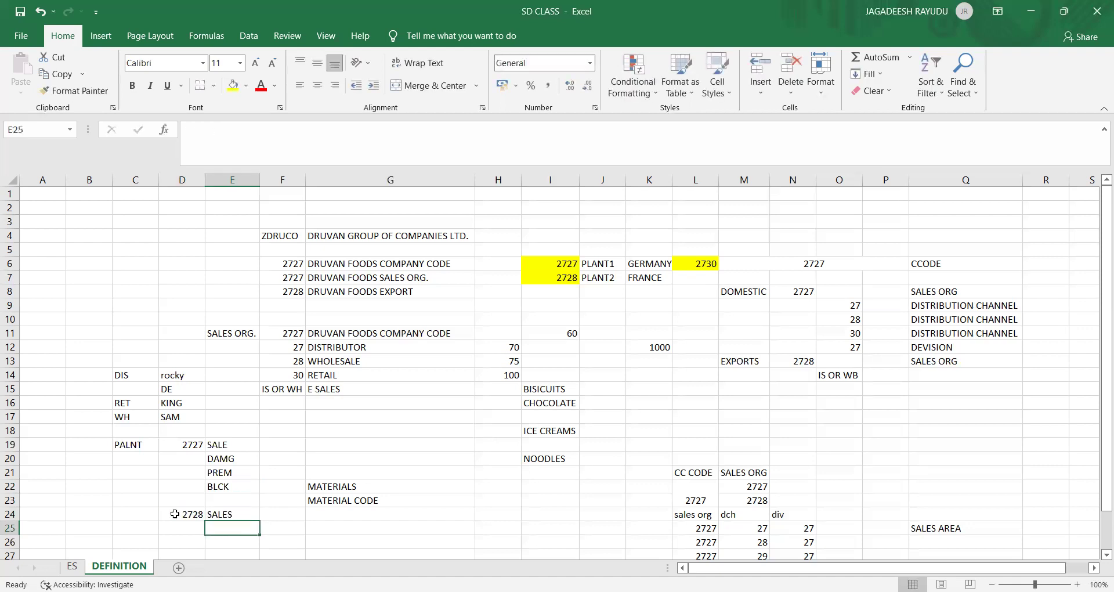
key("Up")
key("Up")
key("Up")
key("Up")
key("Up")
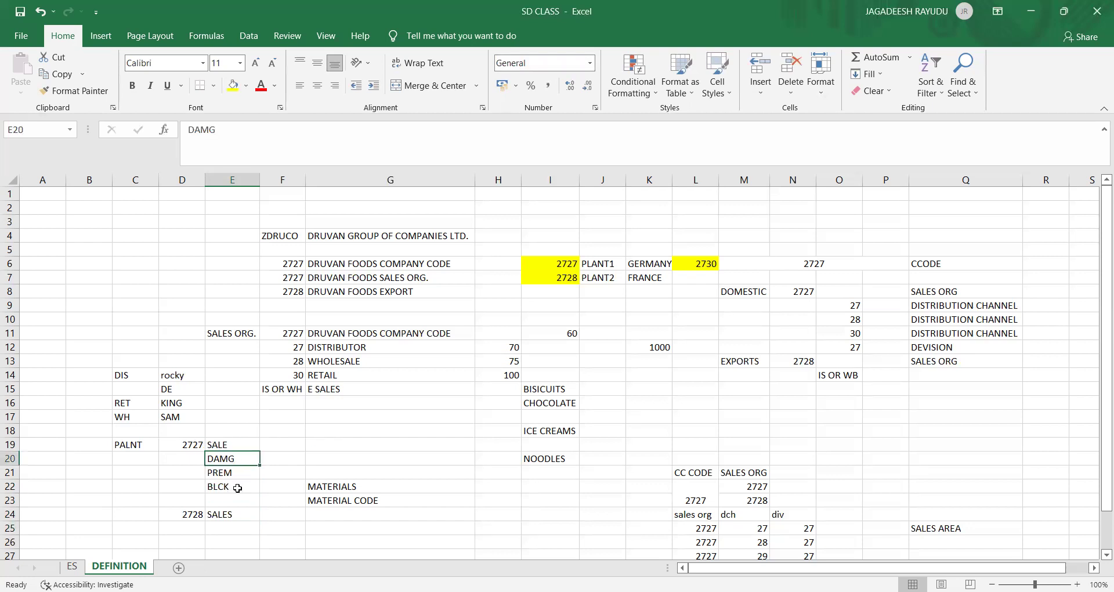
Enter plant code 2730 in cell D26 with the category SALES in cell E26
left_click(219, 525)
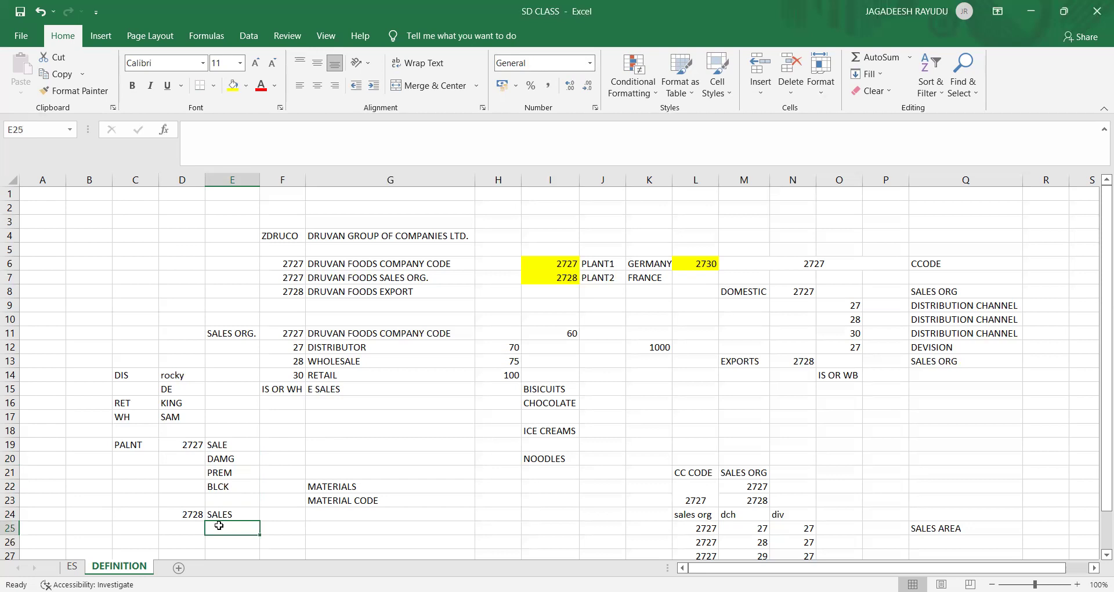
key("Down")
key("Left")
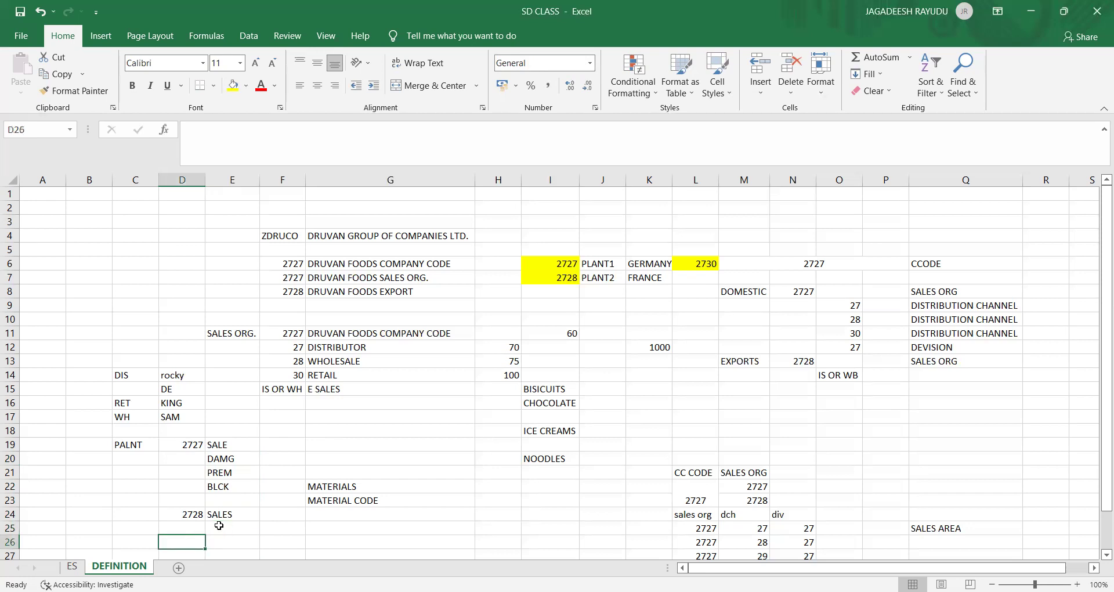
type("2730")
key("Tab")
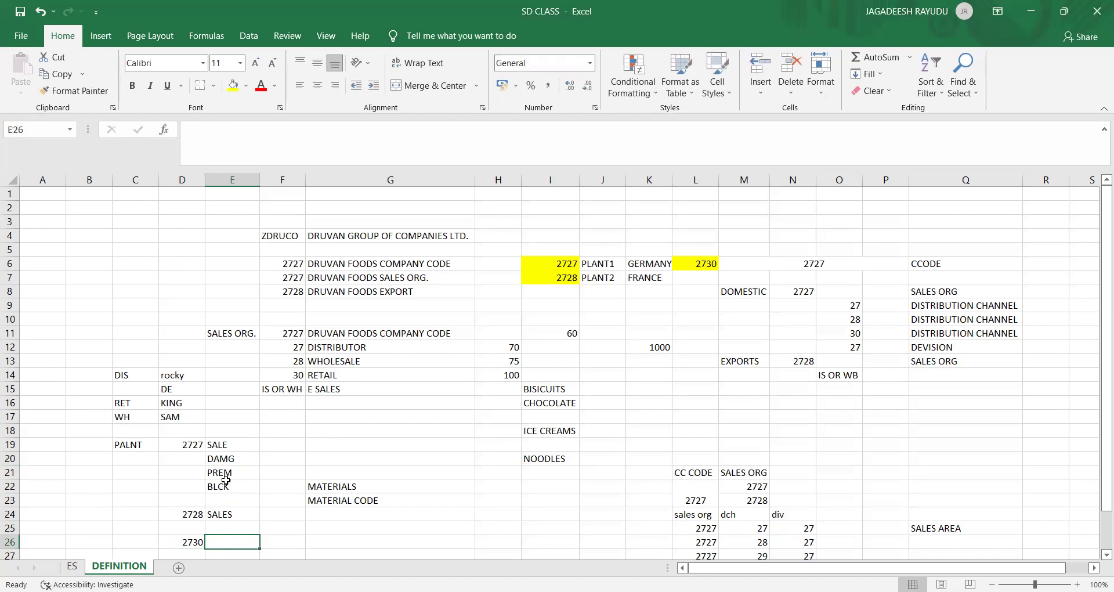
type("SALES")
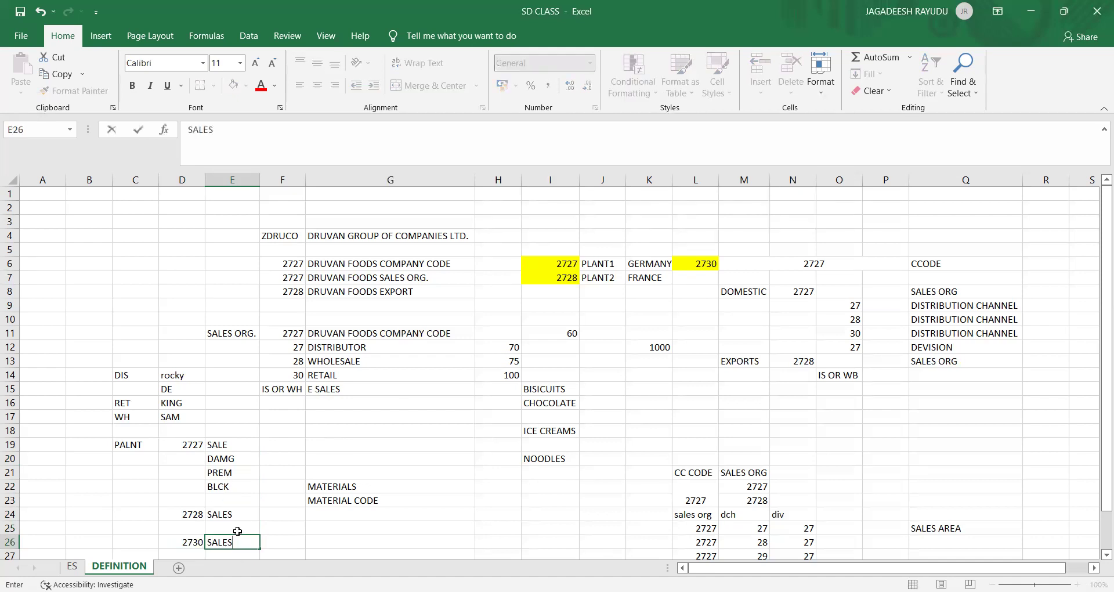
key("Return")
key("Return")
key("Return")
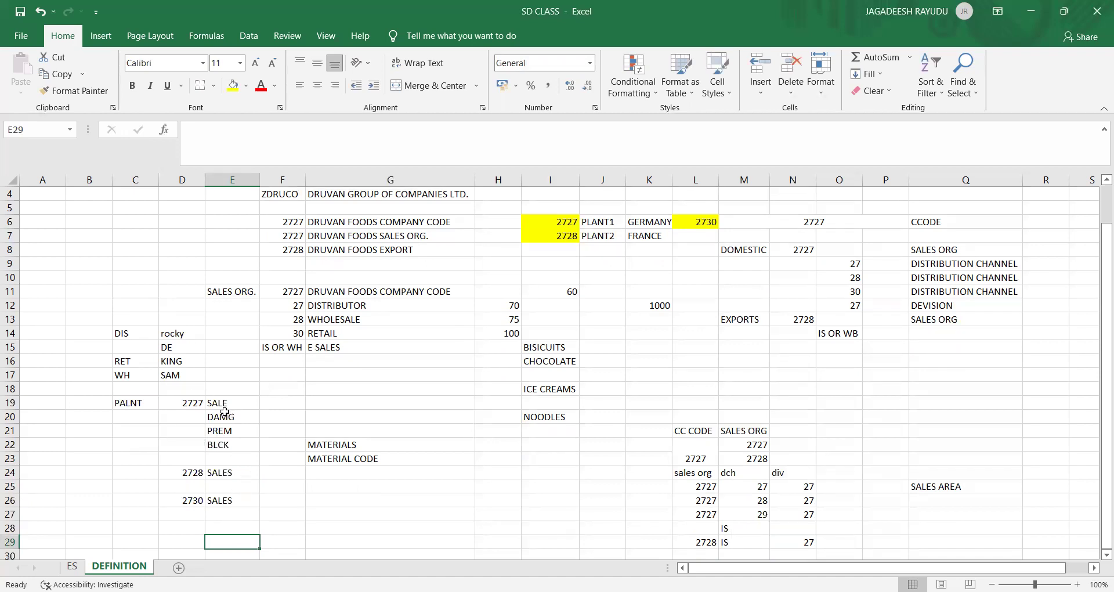
left_click(193, 406)
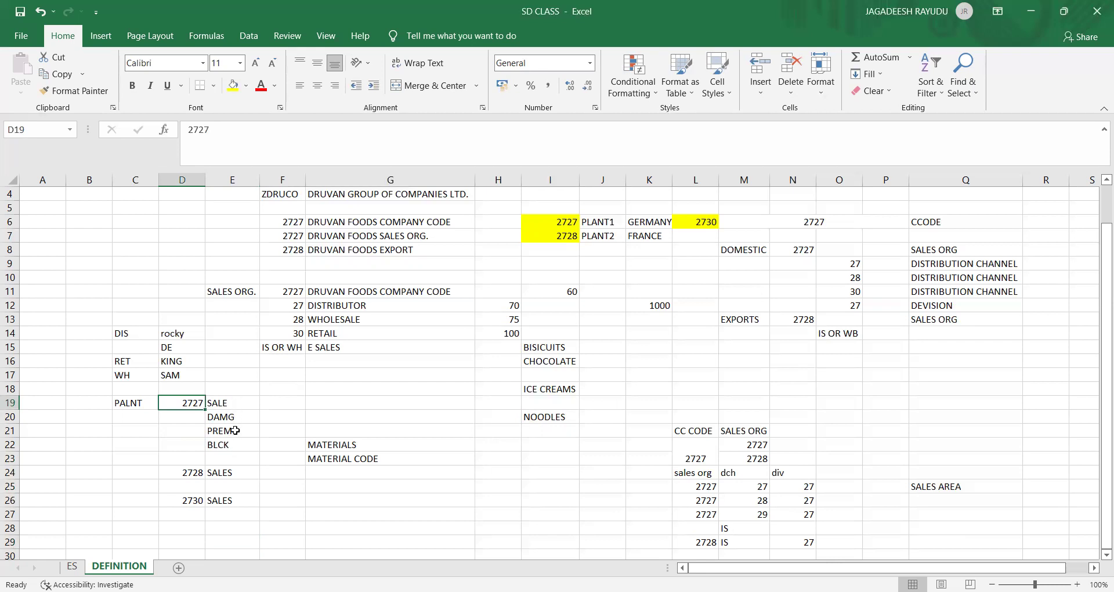
Enter the storage location label STLOC1 in cell G28
left_click(351, 526)
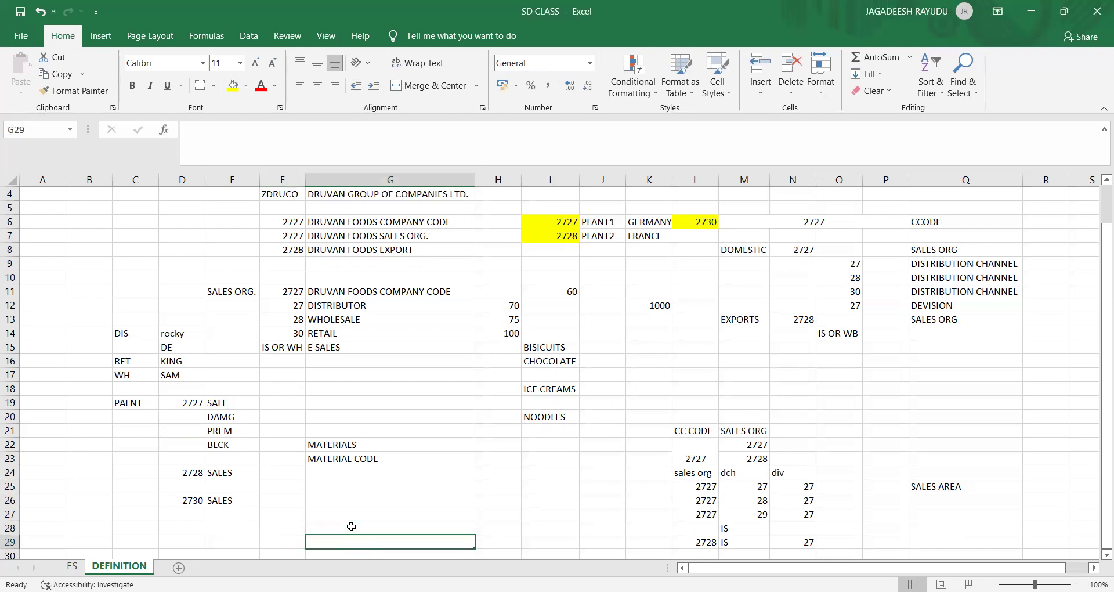
type("ST")
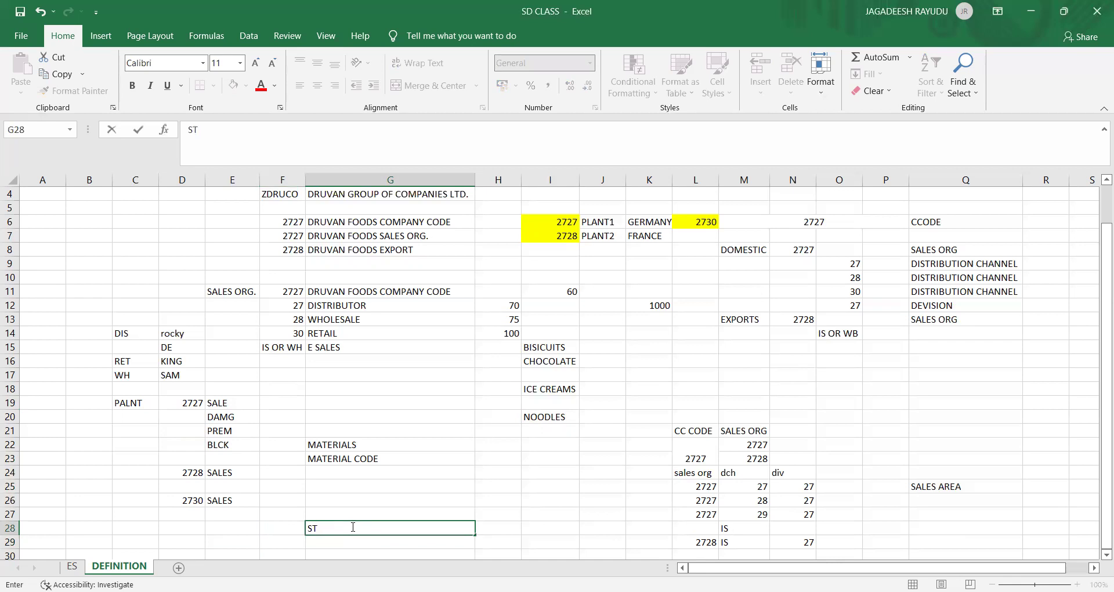
type("LOC1")
key("Return")
Copy the STLOC1 label from G28 into G29 and change the copy to STLOC2
left_click(351, 527)
key("ctrl+c")
key("Down")
key("ctrl+v")
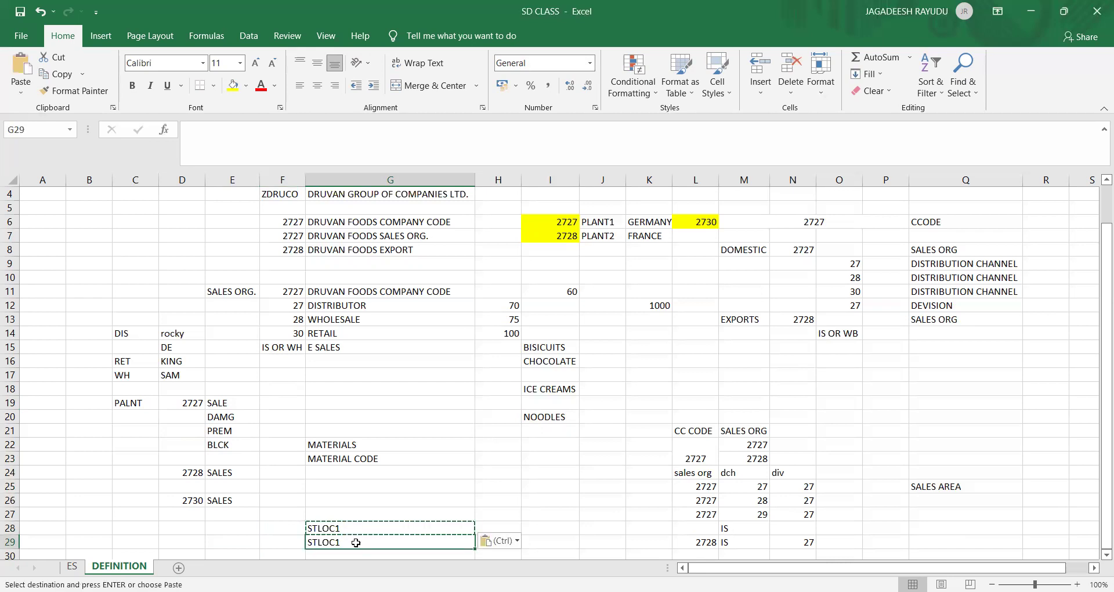
double_click(356, 543)
key("BackSpace")
type("2")
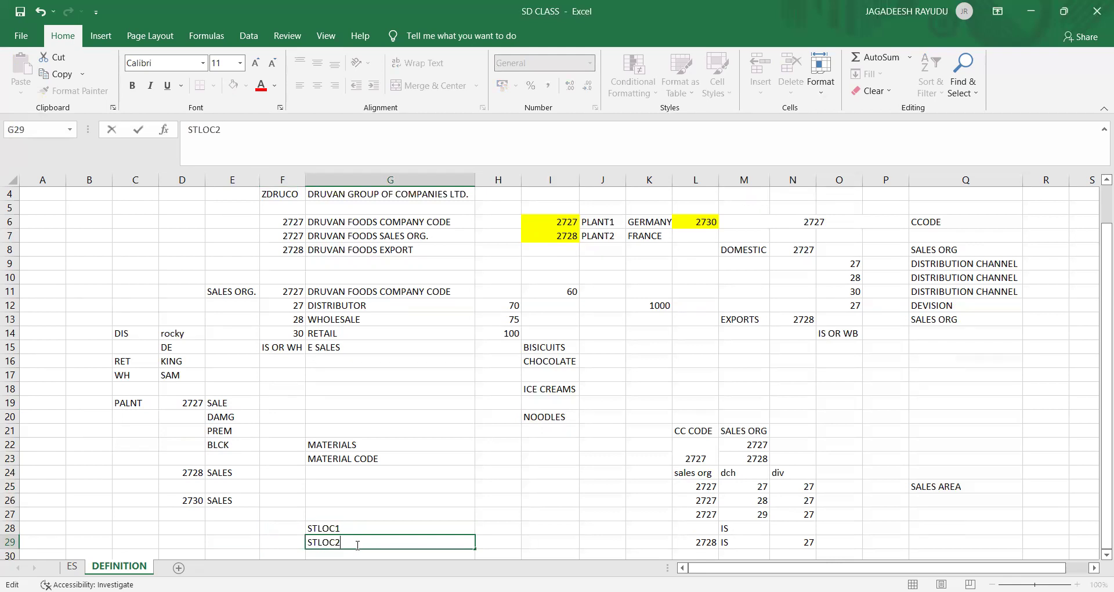
key("Return")
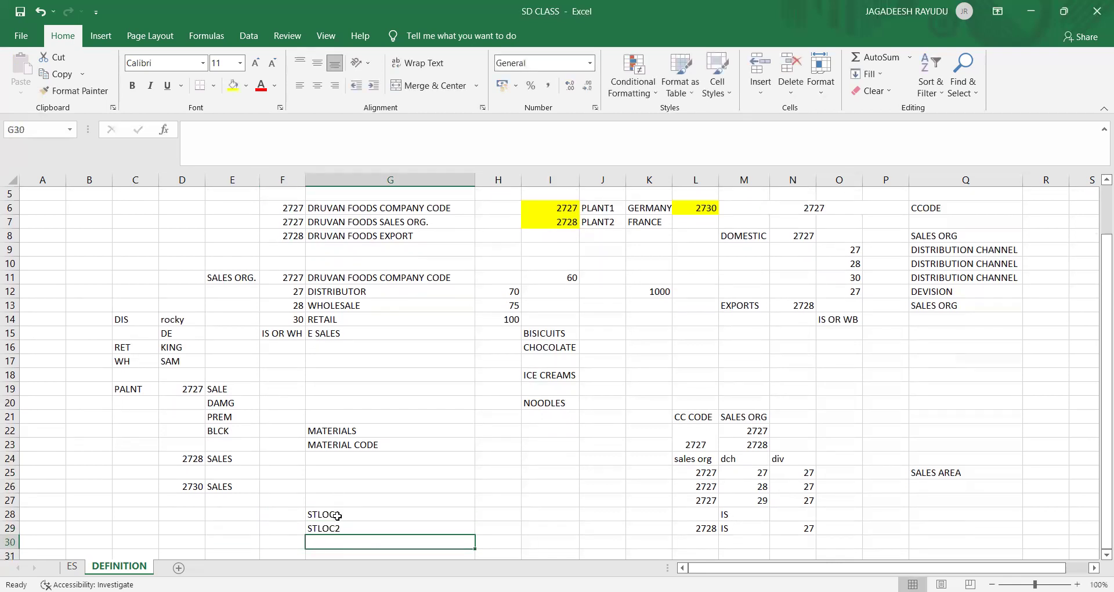
Replace the storage location labels in cells G28 and G29 with RAW and FINISHED
left_click(328, 515)
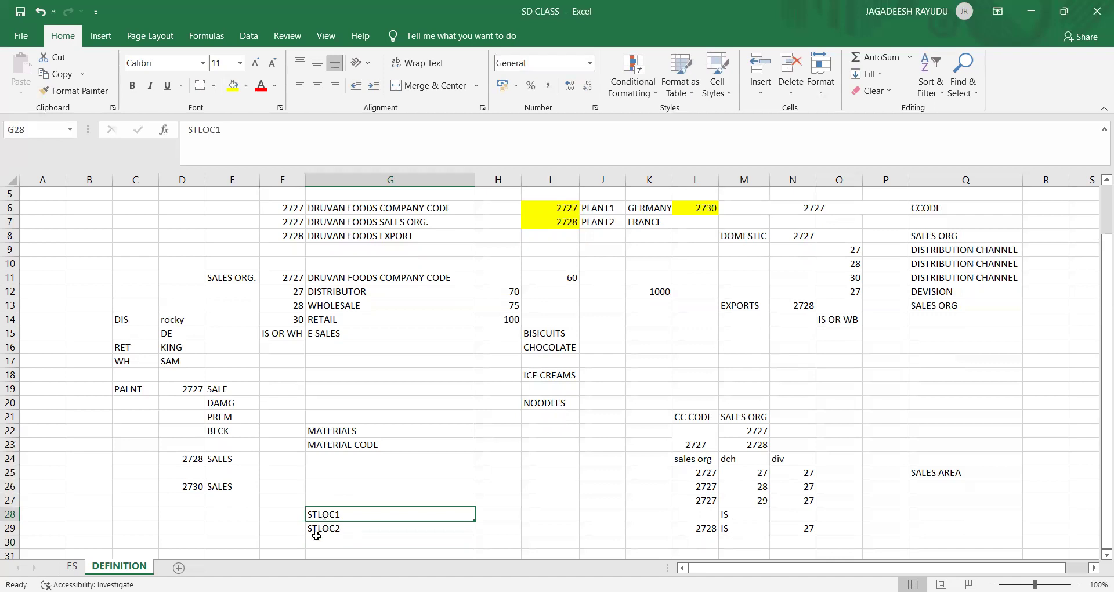
key("Up")
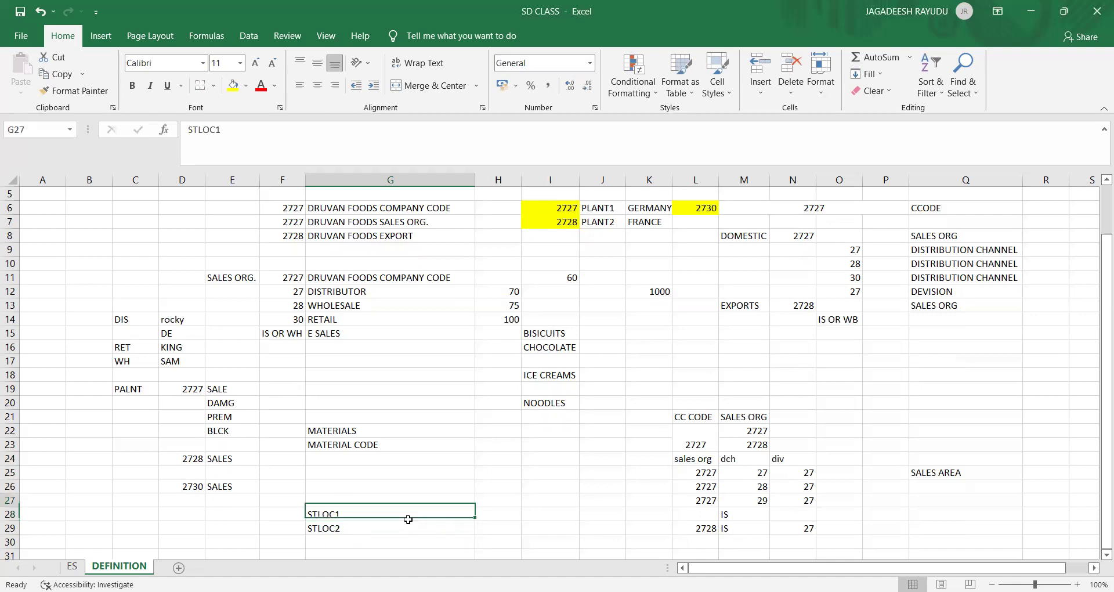
left_click(408, 519)
type("RAW")
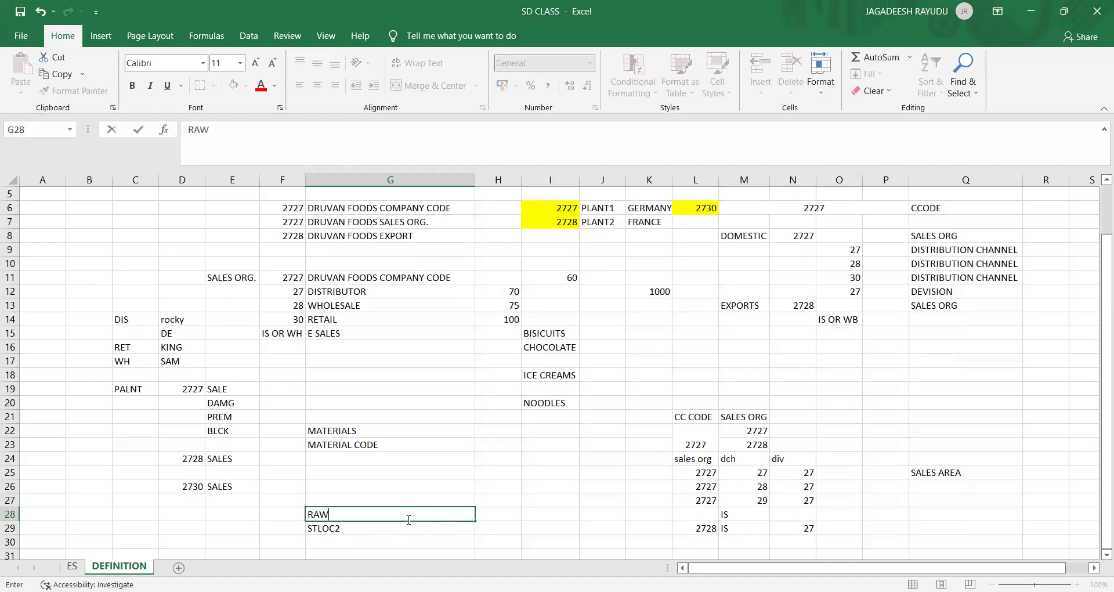
key("Return")
type("FINISHED")
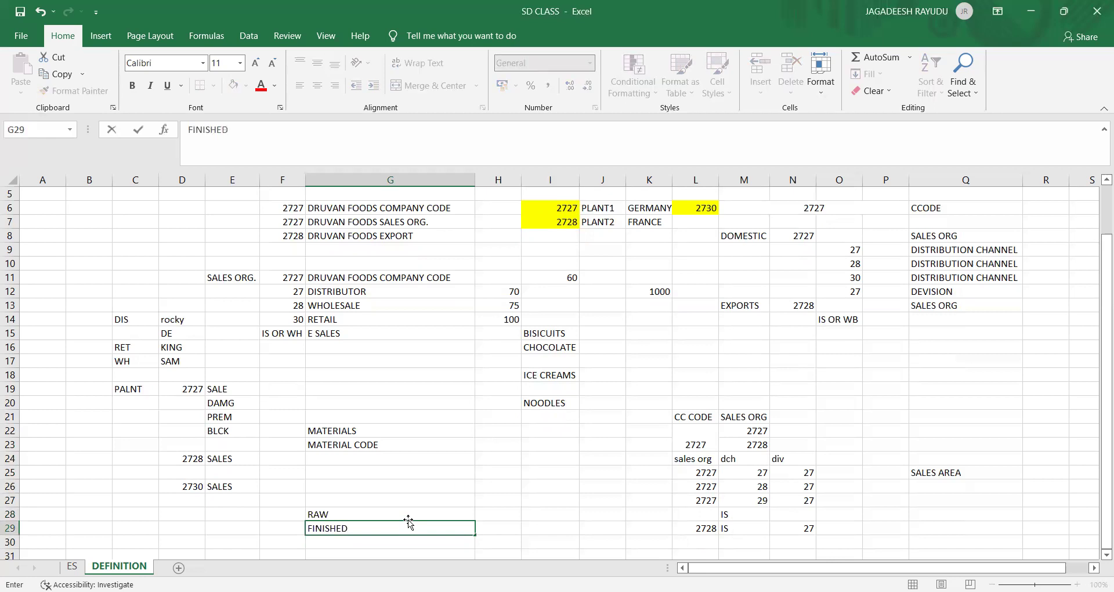
key("Return")
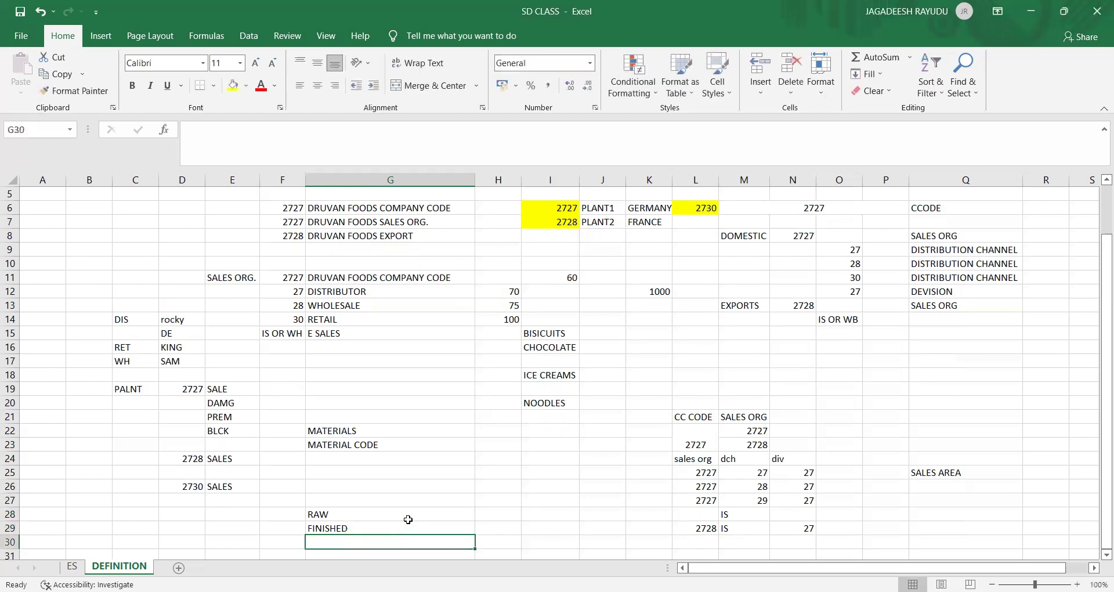
Add the entries TRAD and DAMG in cells G30 and G31 under FINISHED
type("TRAD")
key("Return")
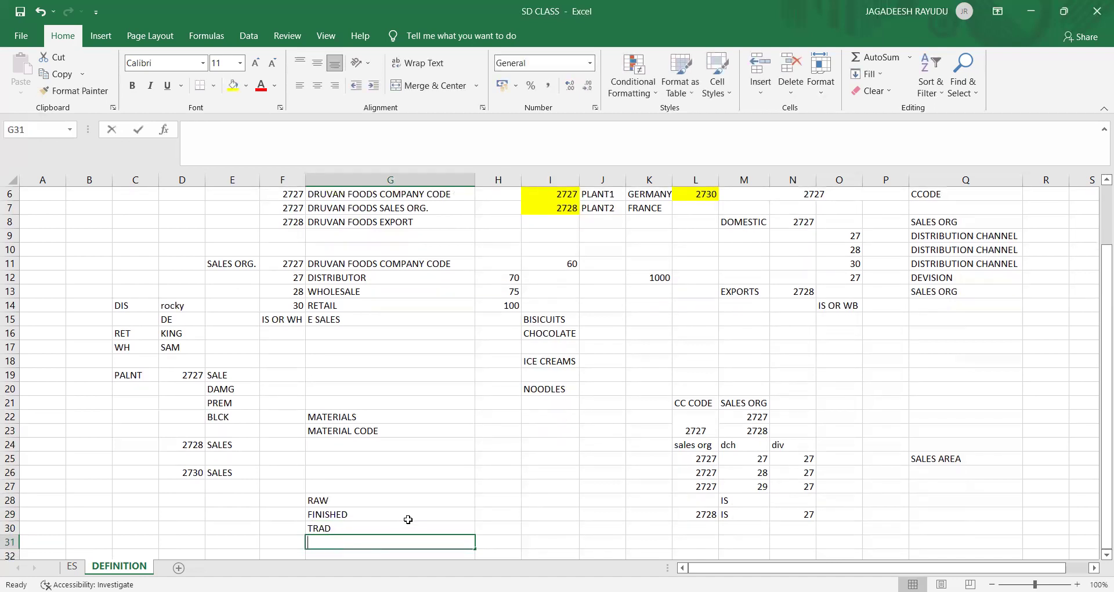
type("DAMG")
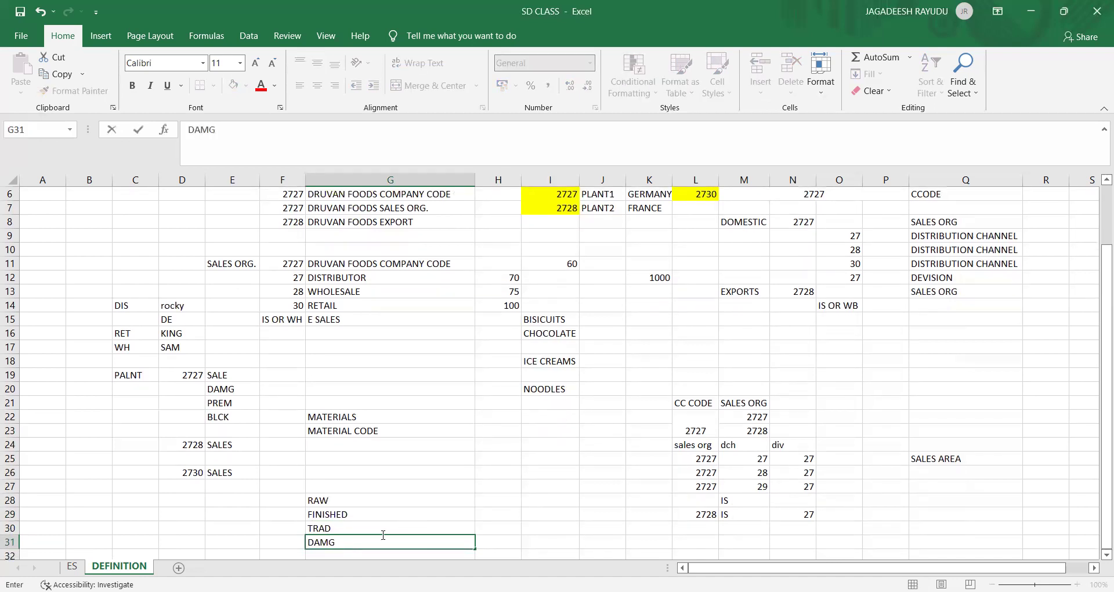
left_click(347, 496)
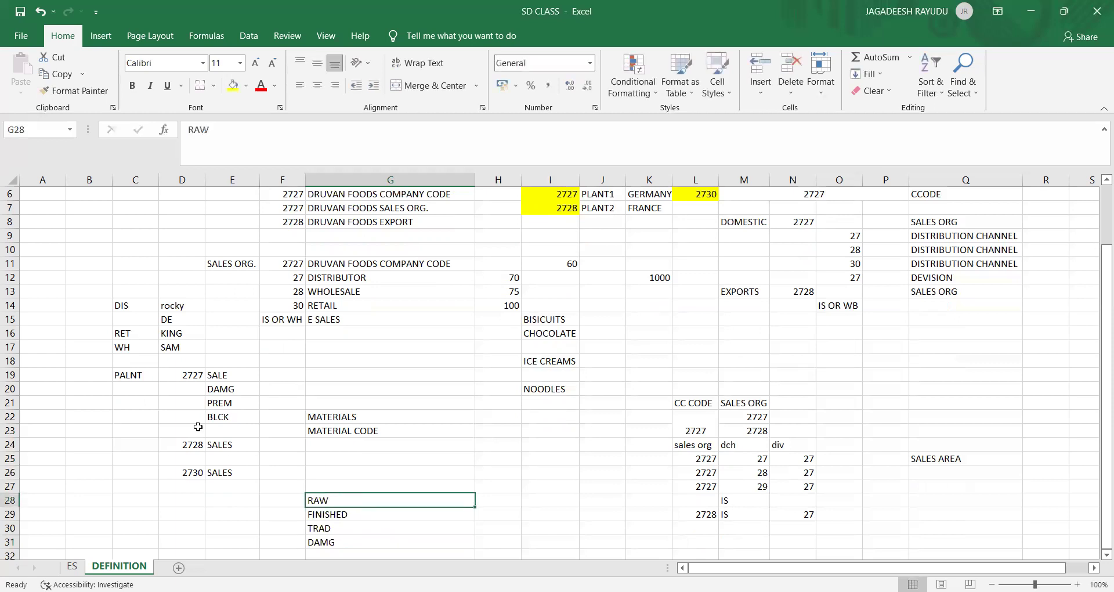
left_click(348, 416)
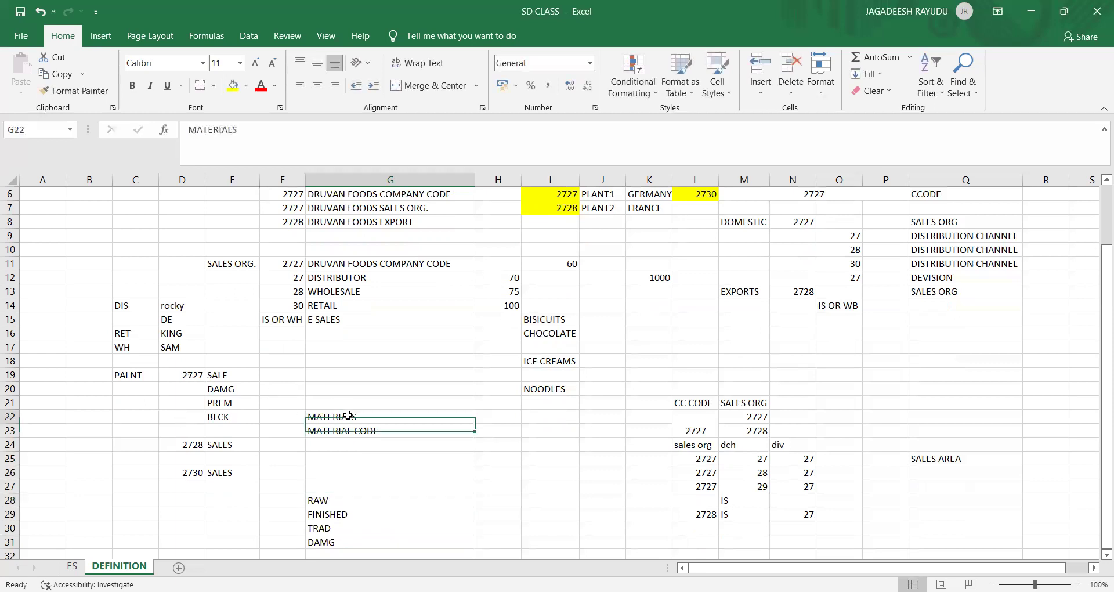
left_click(758, 468)
left_click(339, 420)
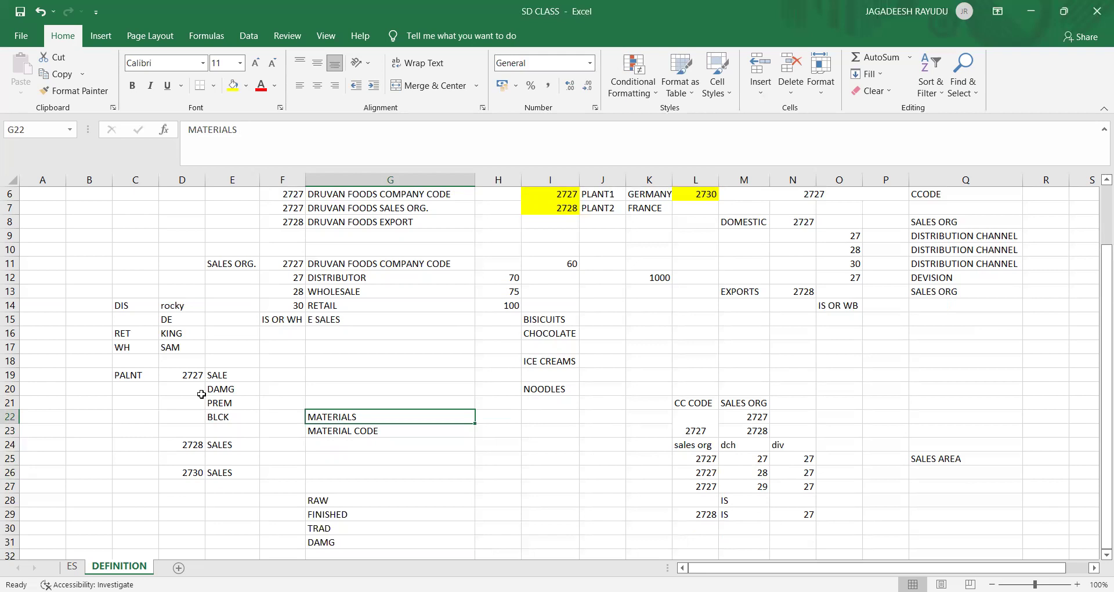
left_click(219, 378)
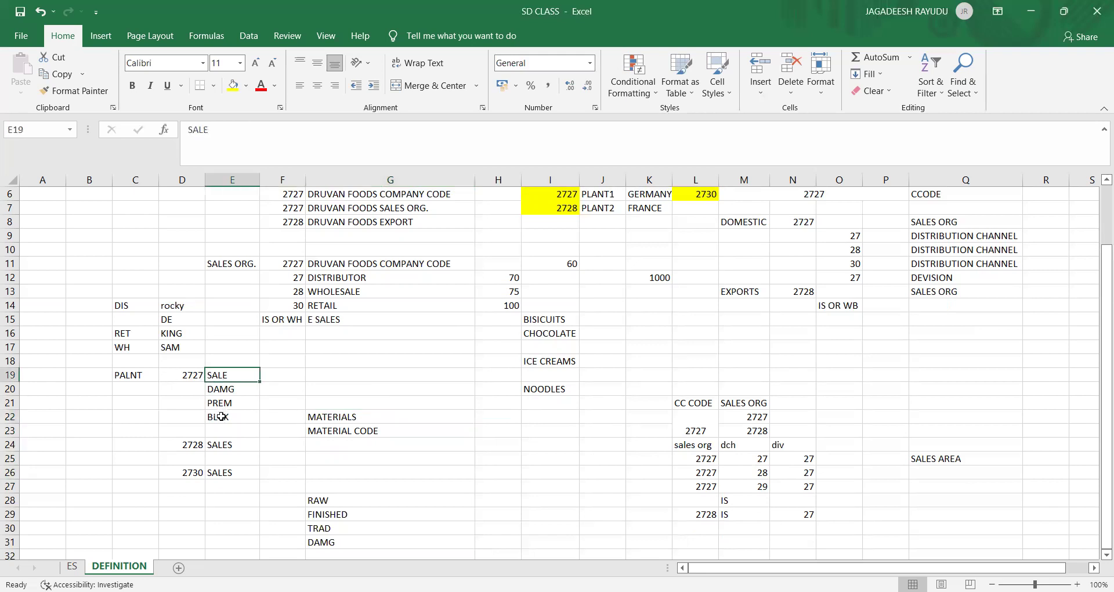
Review the storage location entries of plant 2727, the sales area row and the MATERIALS label on the sheet
left_click(180, 372)
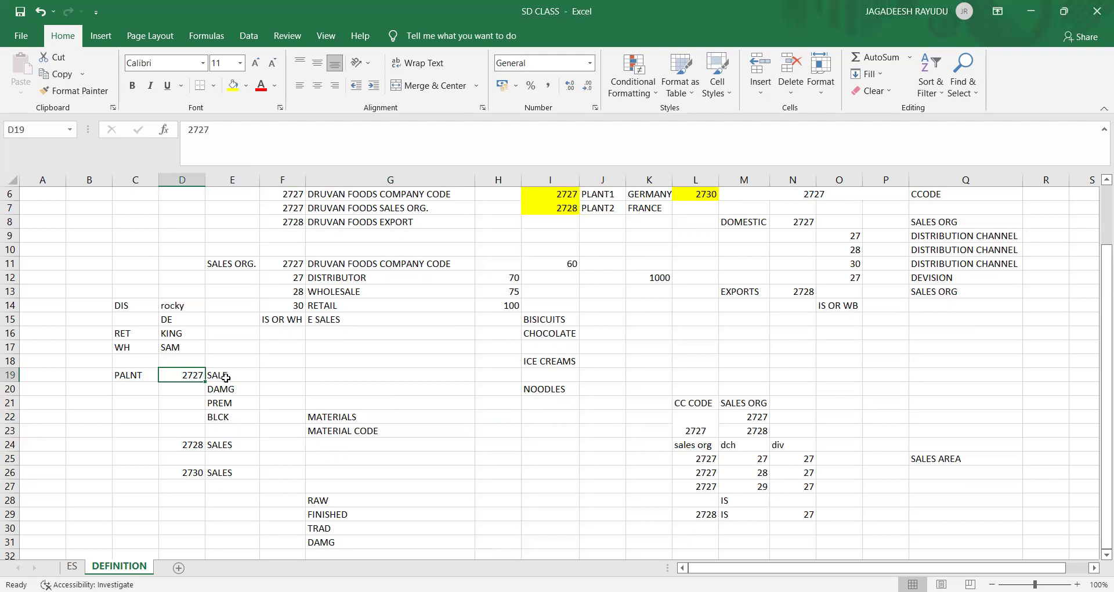
left_click(226, 403)
left_click(227, 376)
left_click(234, 429)
left_click(230, 378)
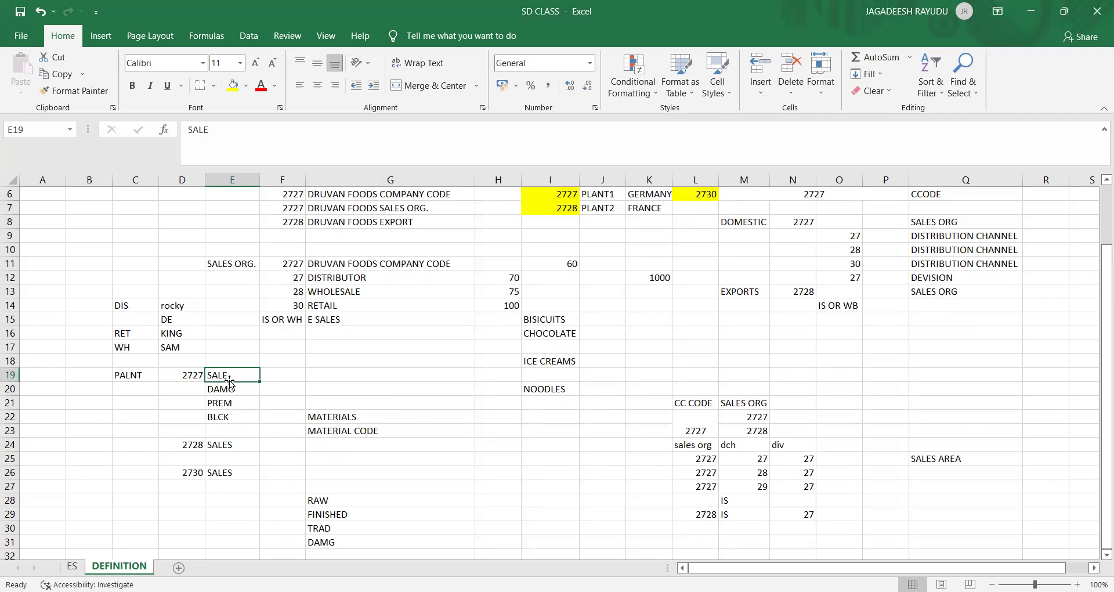
left_click(748, 459)
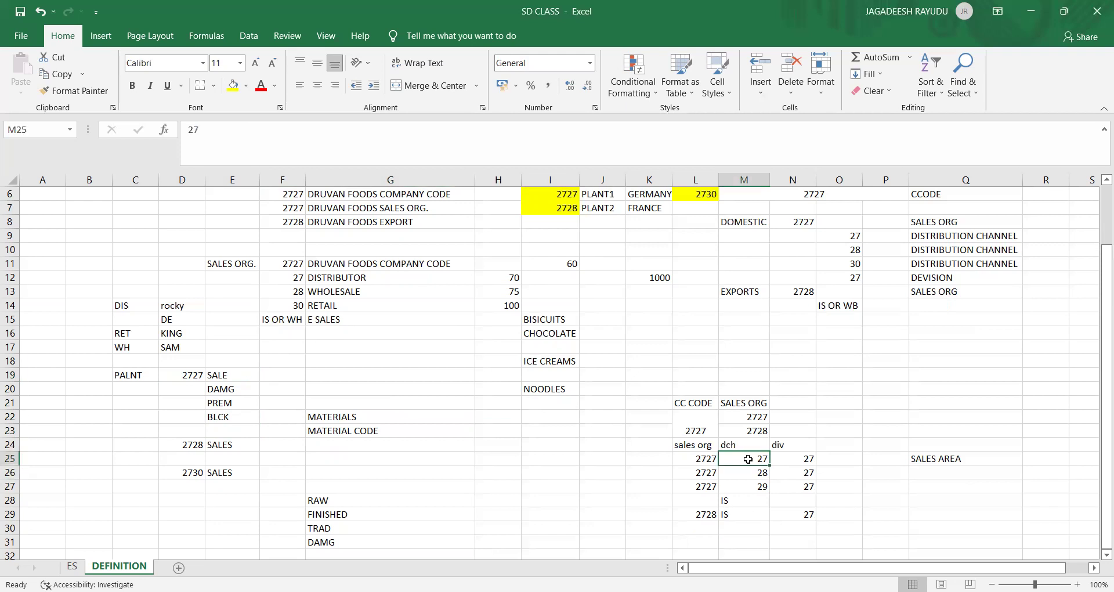
left_click(805, 461)
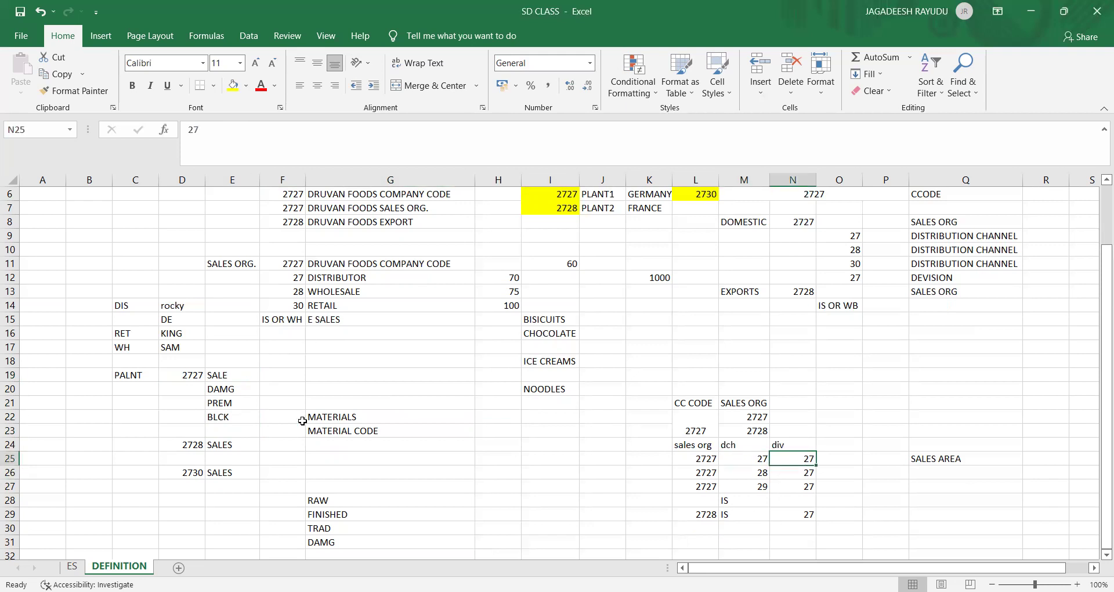
left_click(343, 418)
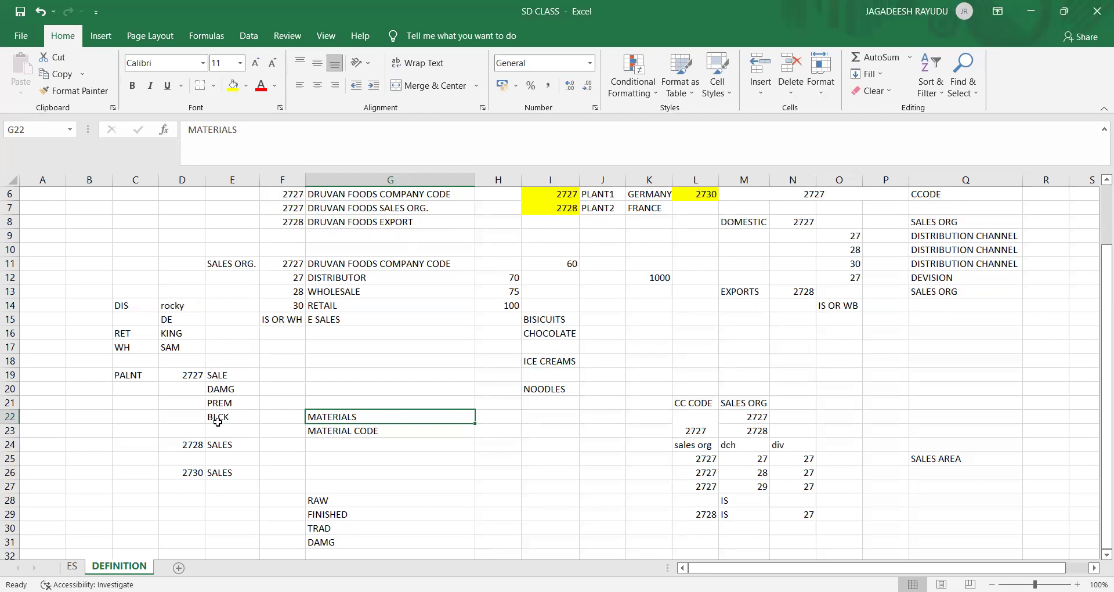
Switch to SAP Easy Access, run /nspro and display the SAP Reference IMG
left_click(116, 488)
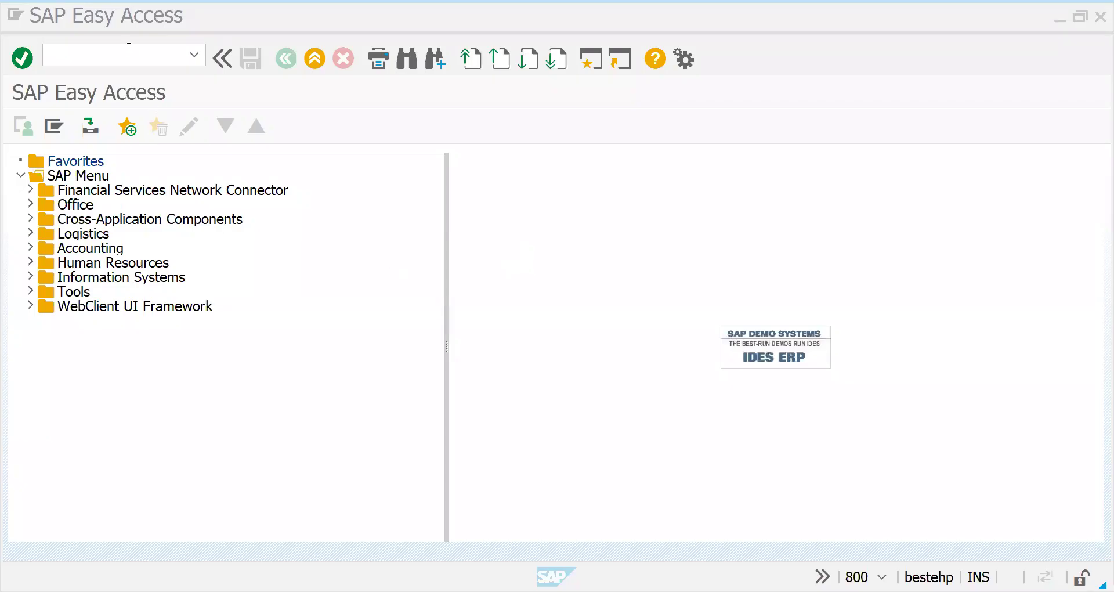
left_click(111, 54)
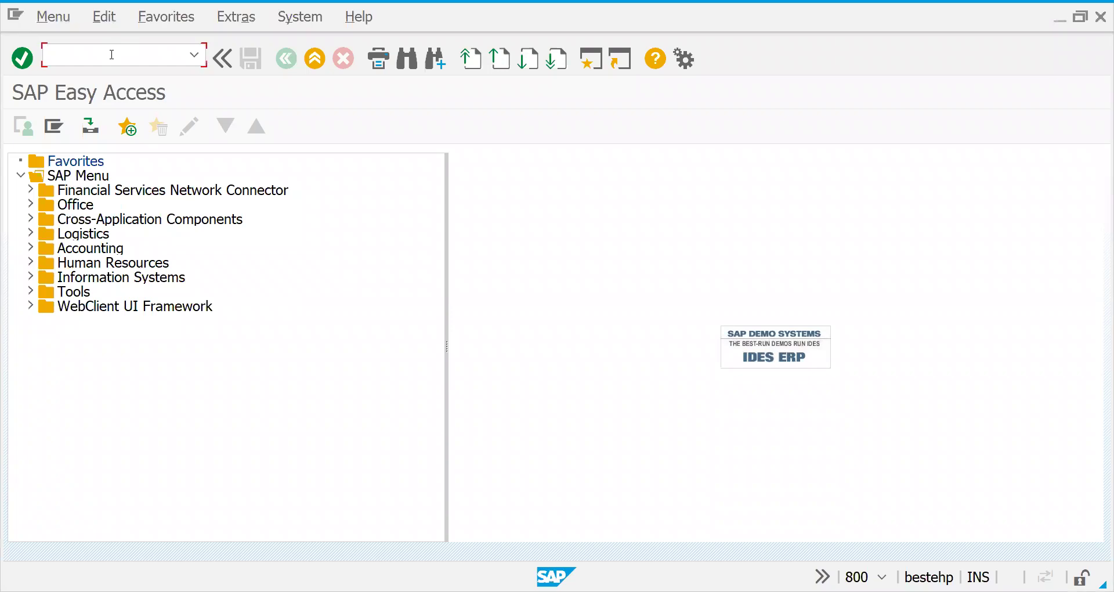
type("/nspro")
key("Return")
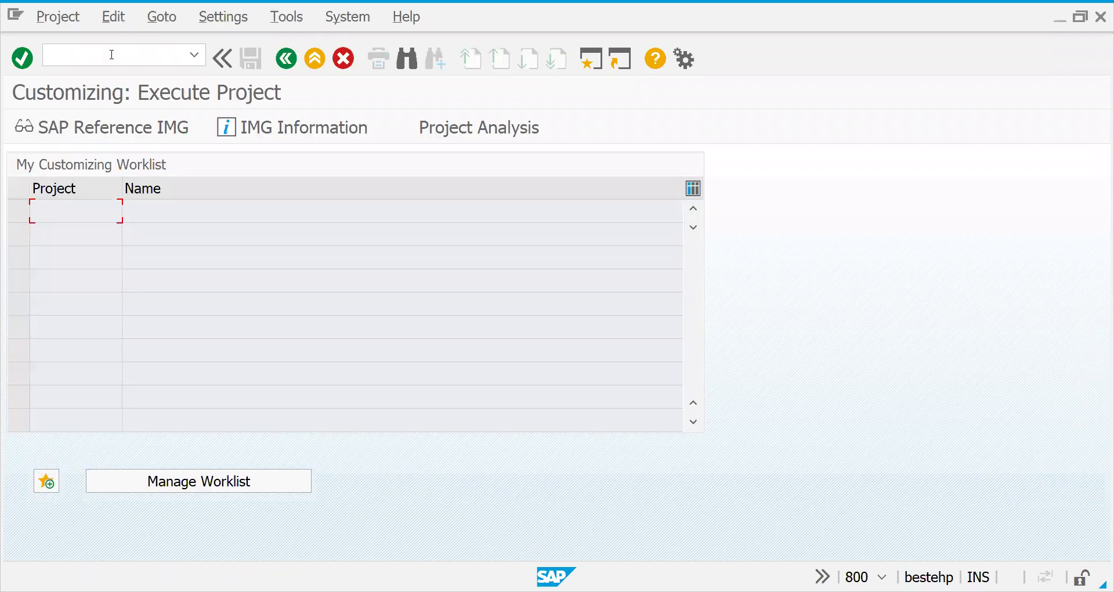
left_click(104, 129)
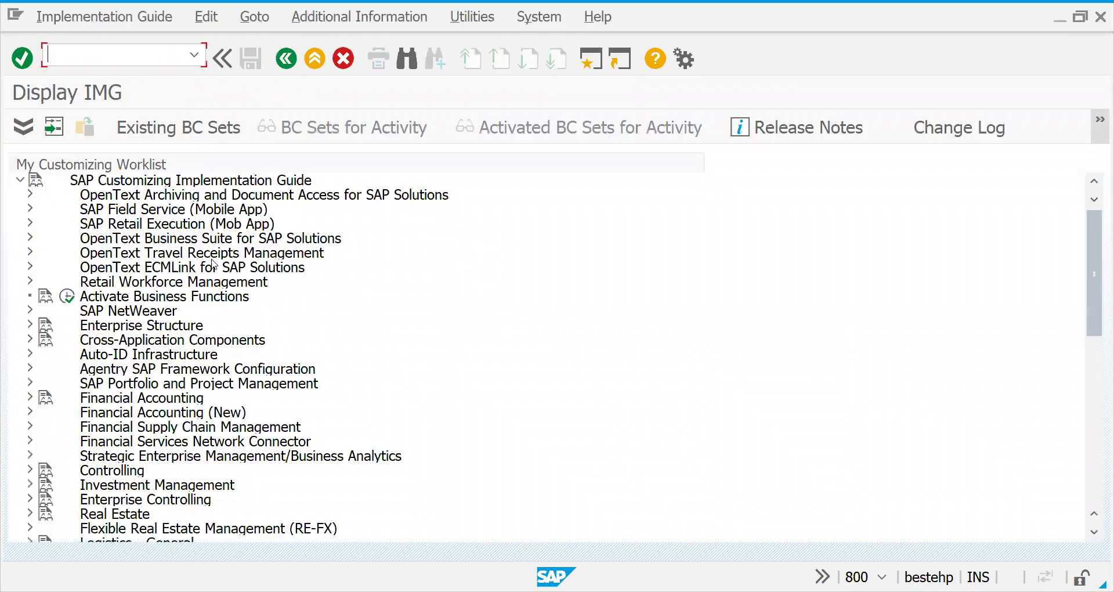
Expand Enterprise Structure and its Definition node in the implementation guide
left_click(131, 258)
key("Down")
key("Down")
key("Down")
key("Down")
key("Down")
key("Right")
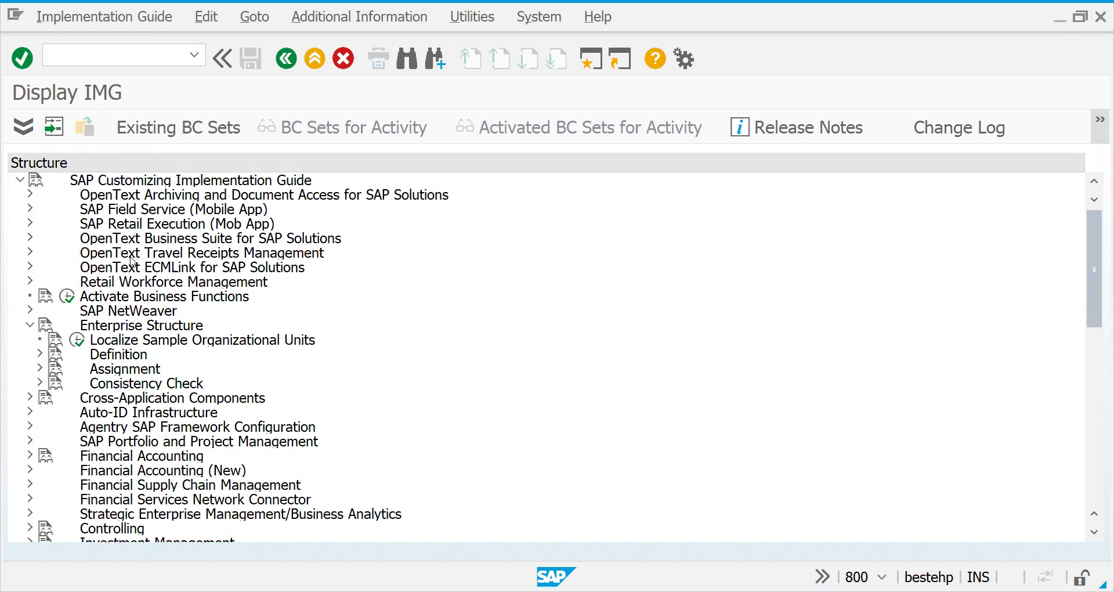
key("Down")
key("Down")
key("Right")
Check the activities under Sales and Distribution and Materials Management within Definition, collapsing each again
key("Down")
key("Down")
key("Down")
key("Down")
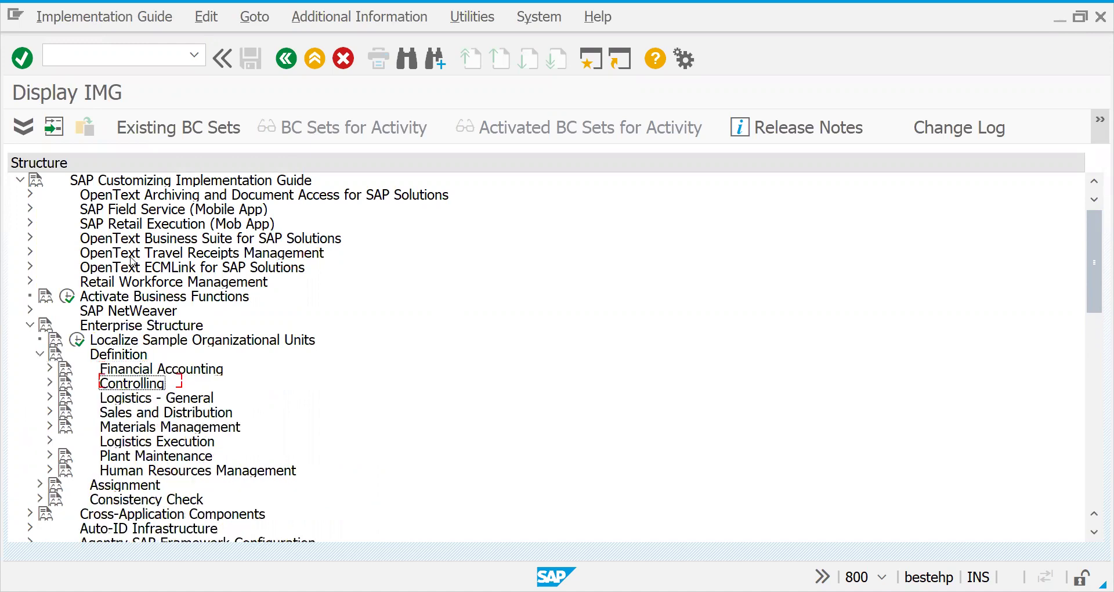
key("Right")
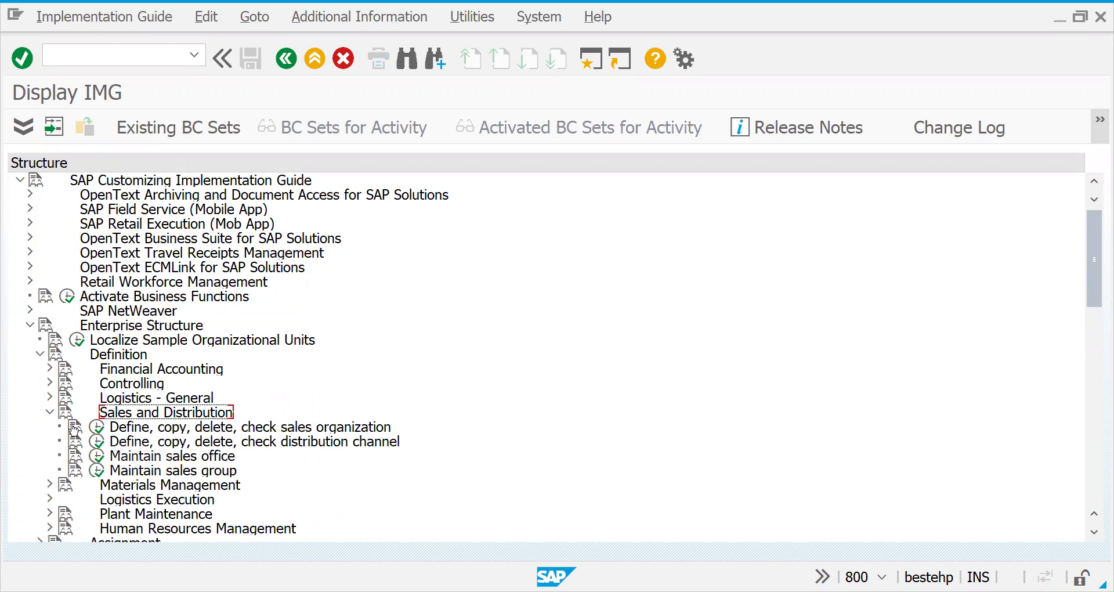
left_click(51, 413)
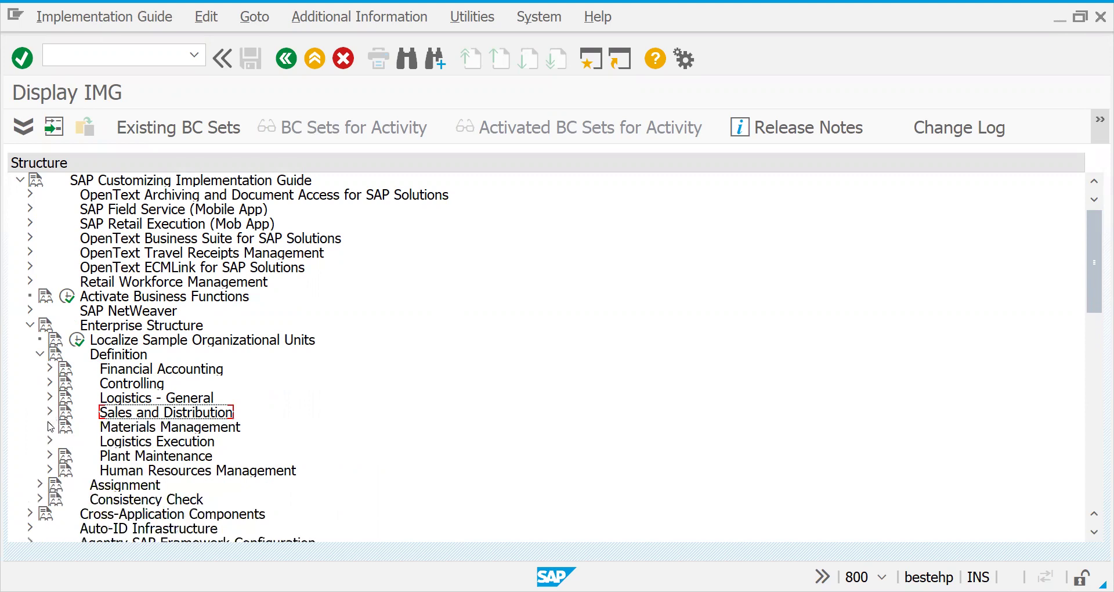
left_click(50, 428)
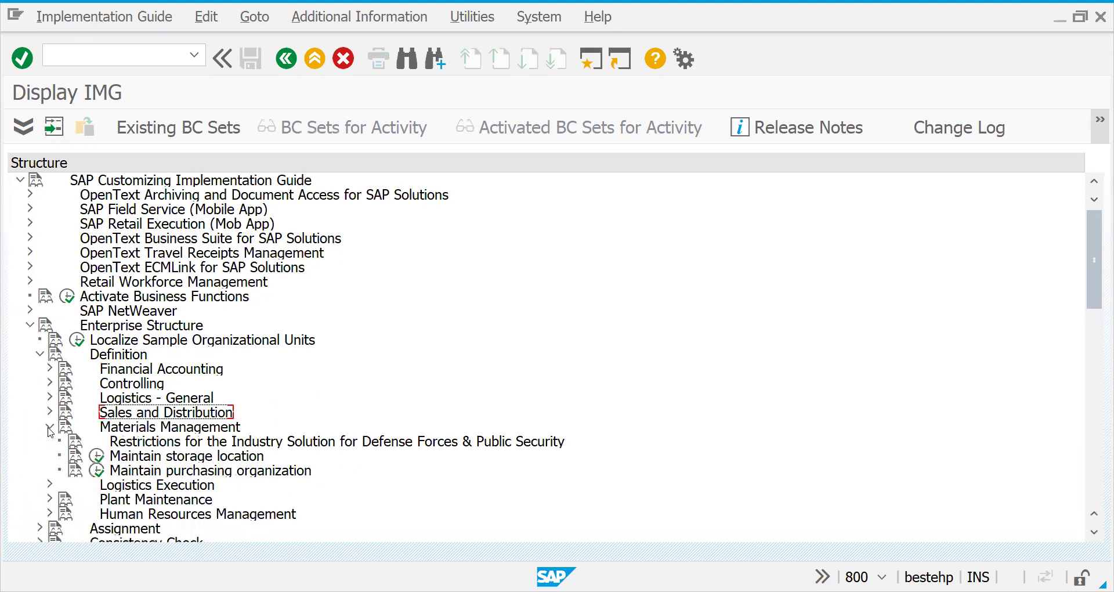
left_click(50, 429)
Open the Define Plant activity from the plant definition entry under Logistics - General
left_click(50, 399)
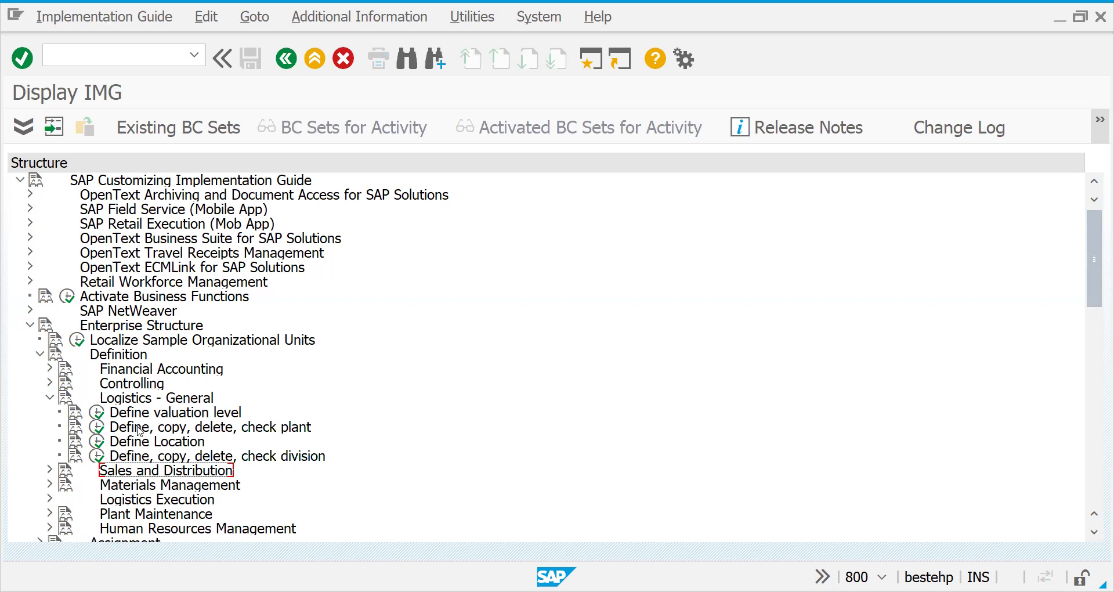
left_click(96, 428)
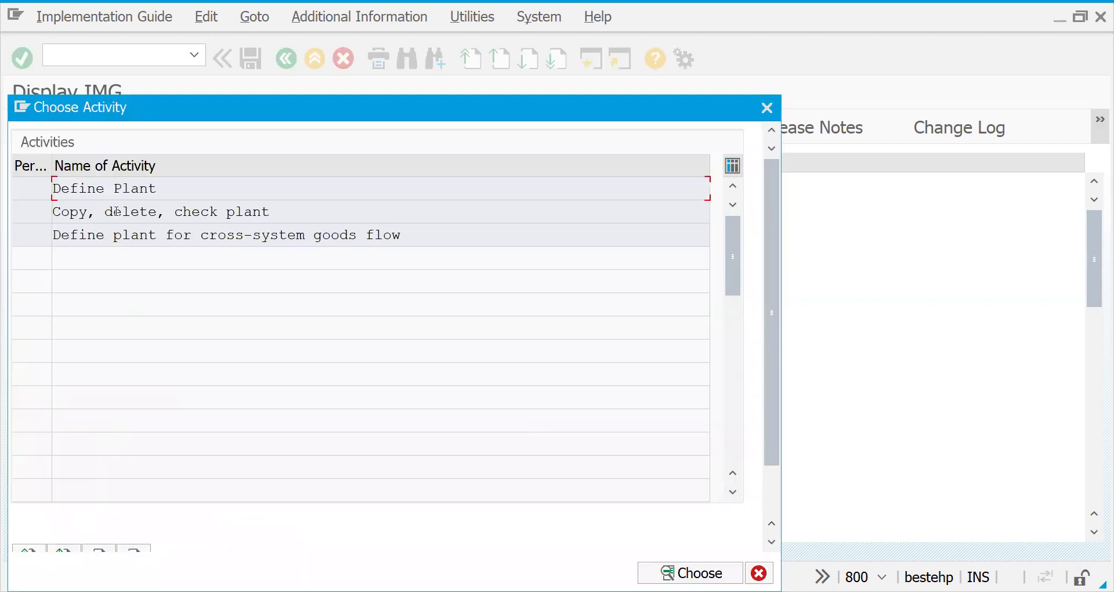
double_click(111, 186)
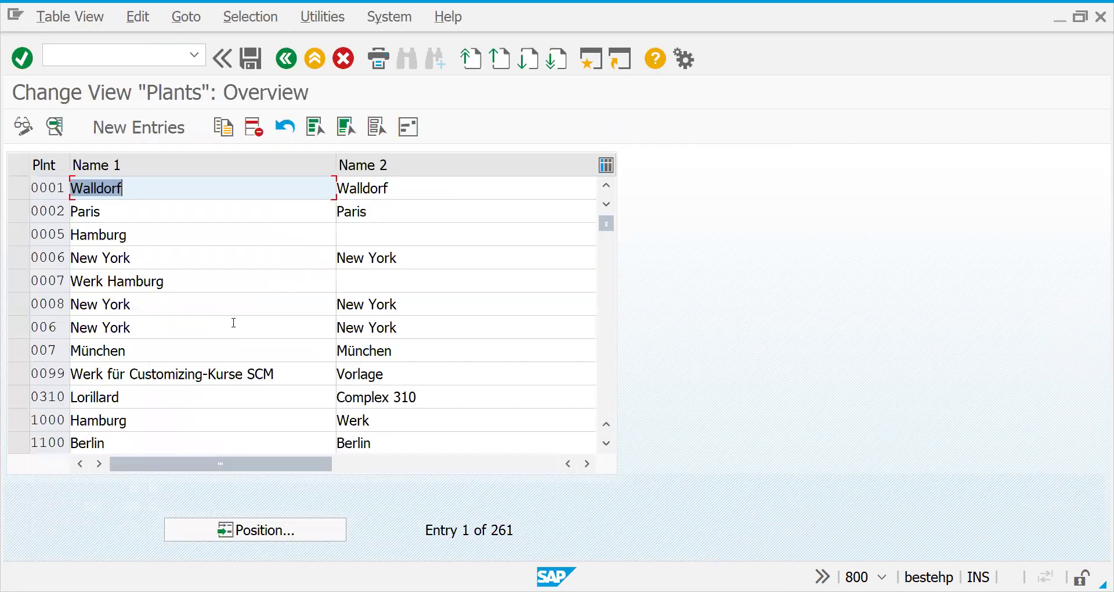
Examine the details and address of existing plant 0001, and return to the plants overview
double_click(48, 187)
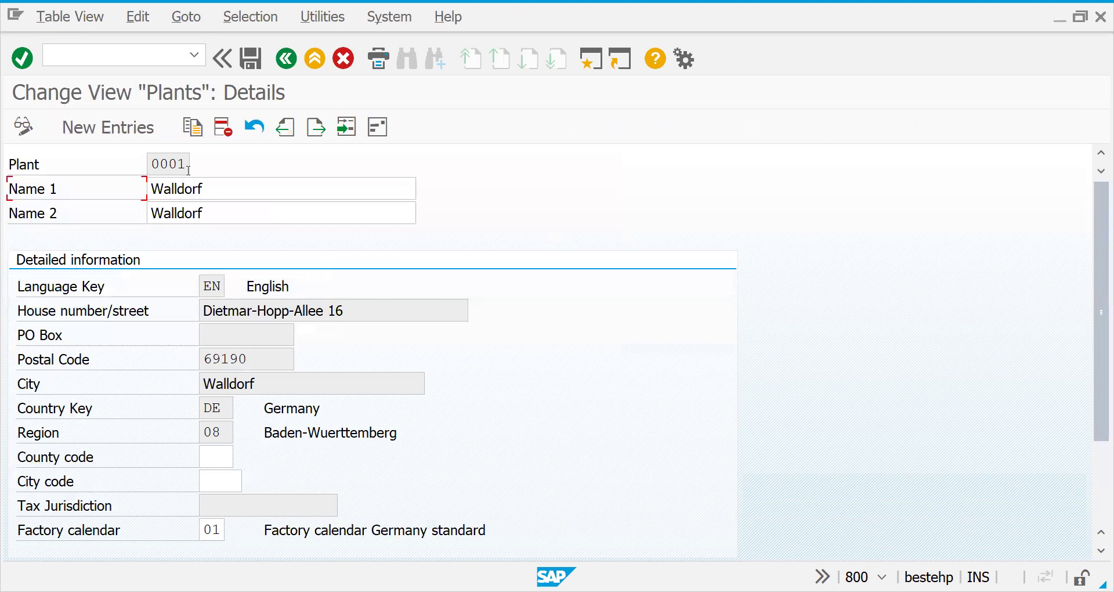
left_click(378, 127)
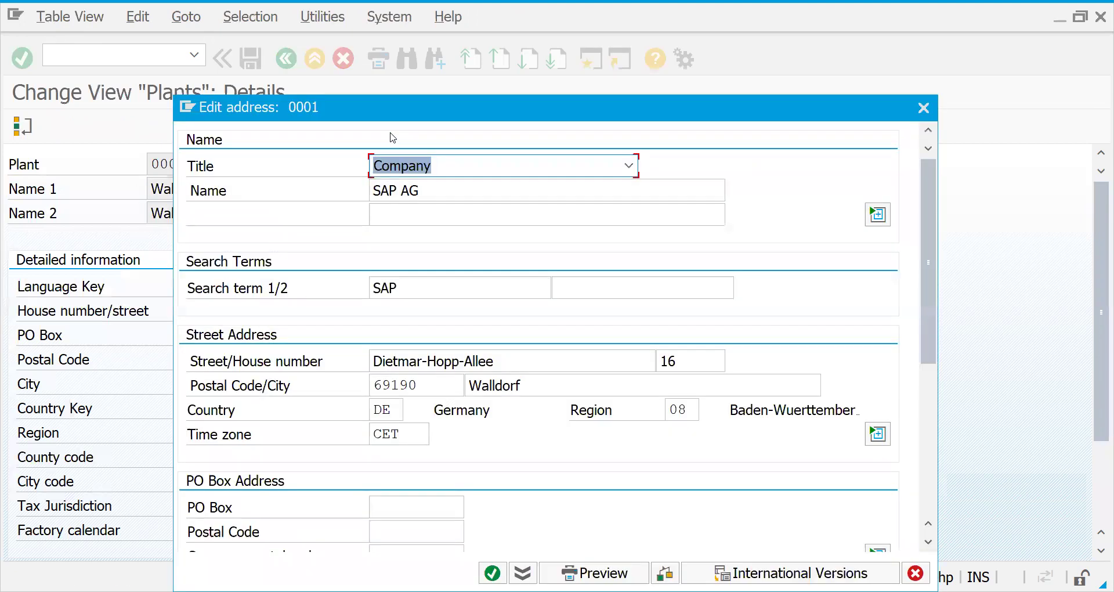
key("Return")
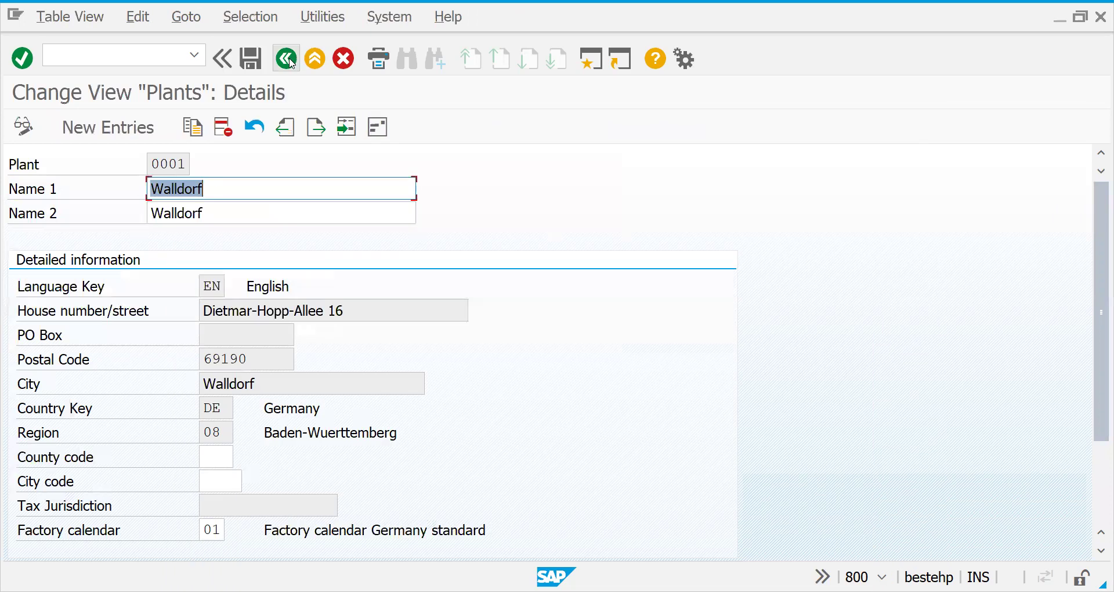
left_click(286, 58)
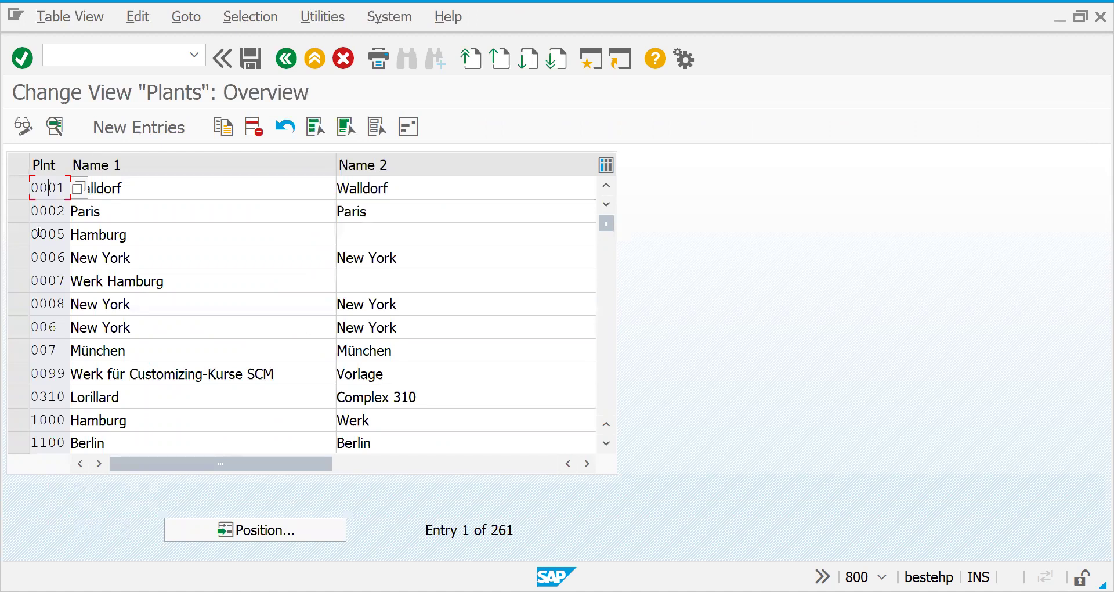
Create a new plant entry with code 2727 and Name 1 German Plant1
left_click(132, 138)
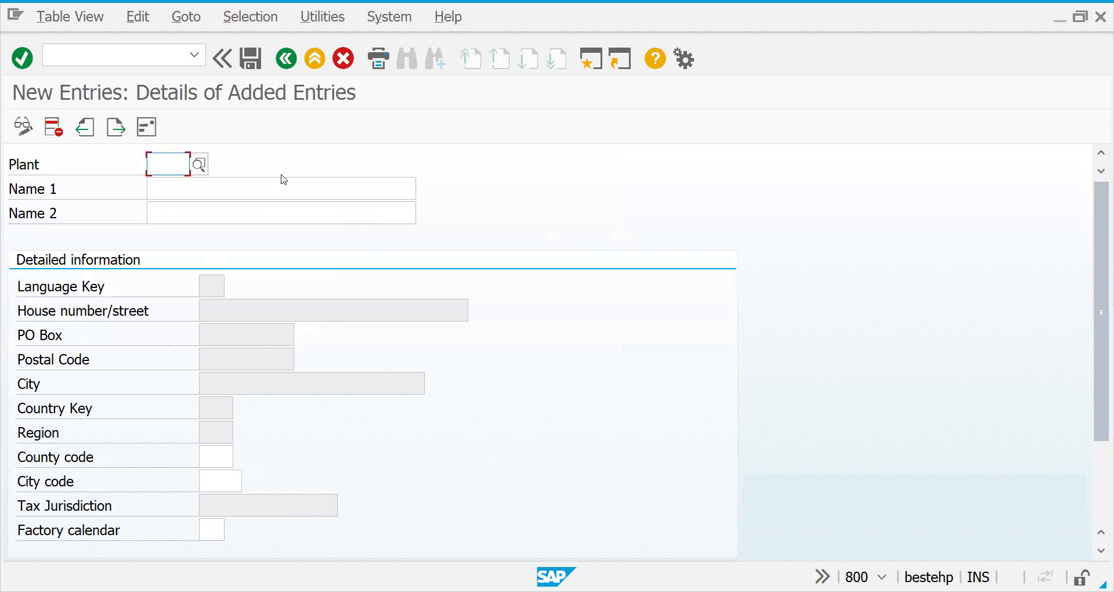
type("2727")
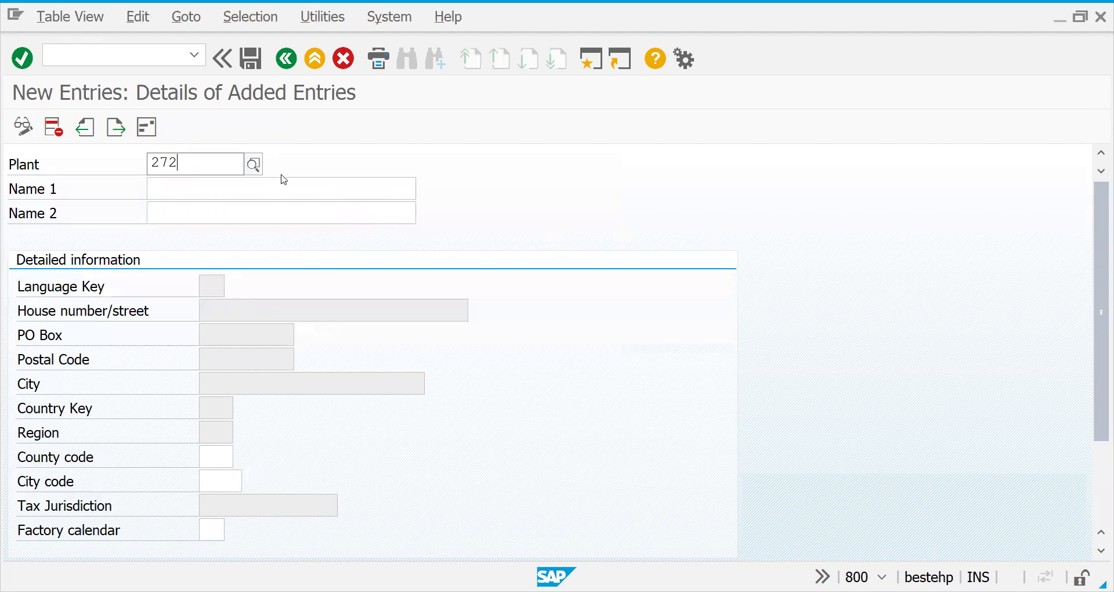
left_click(390, 187)
type("geram")
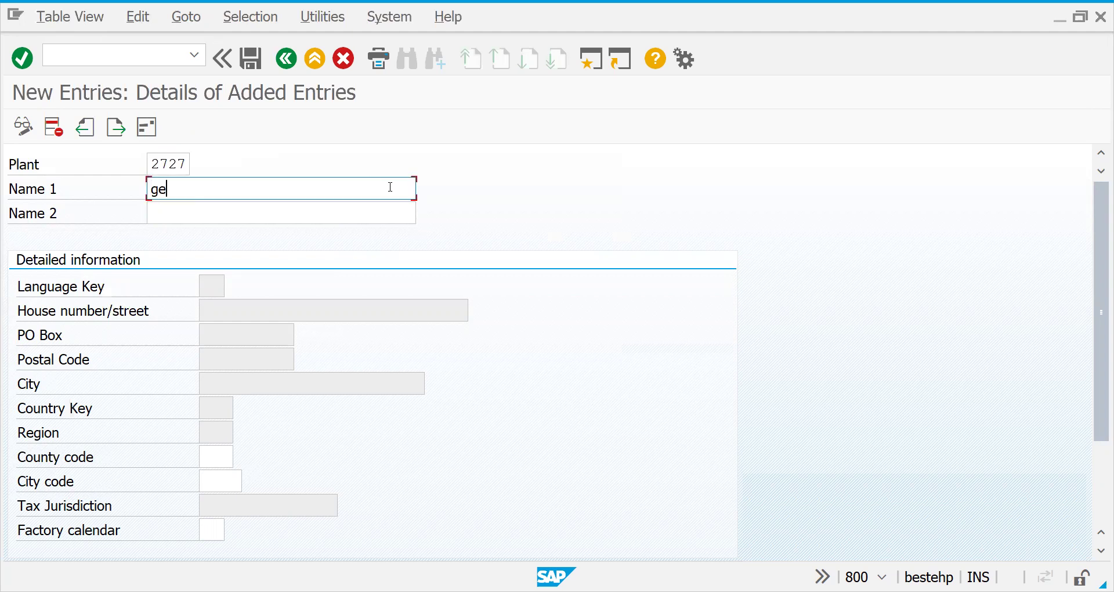
key("BackSpace")
key("BackSpace")
key("BackSpace")
key("BackSpace")
type("gERMA")
key("BackSpace")
key("BackSpace")
key("BackSpace")
key("BackSpace")
key("BackSpace")
key("BackSpace")
type("German Plant")
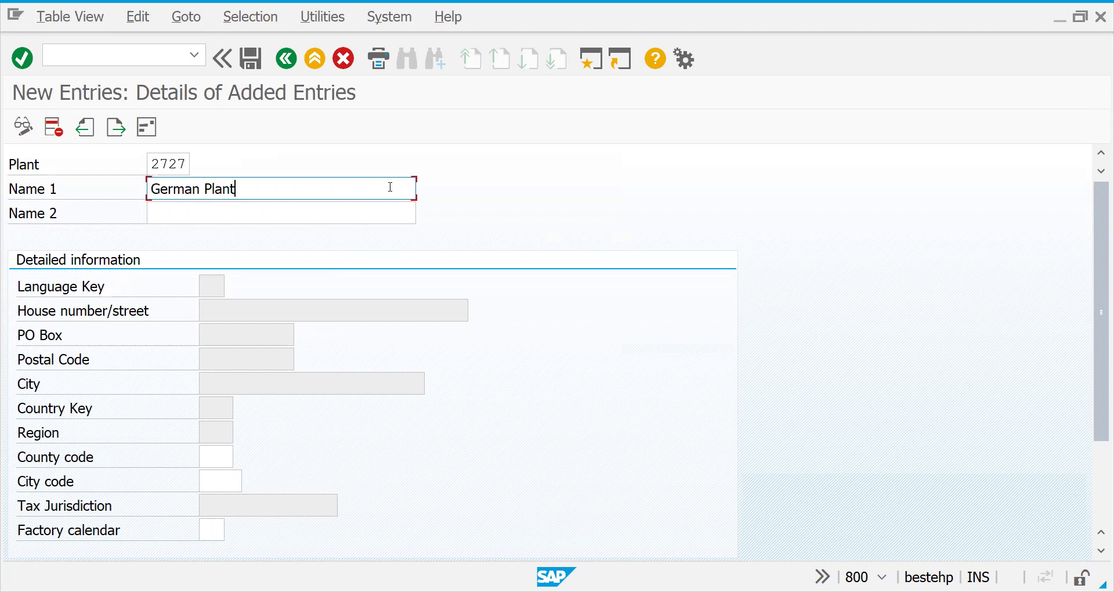
key("Return")
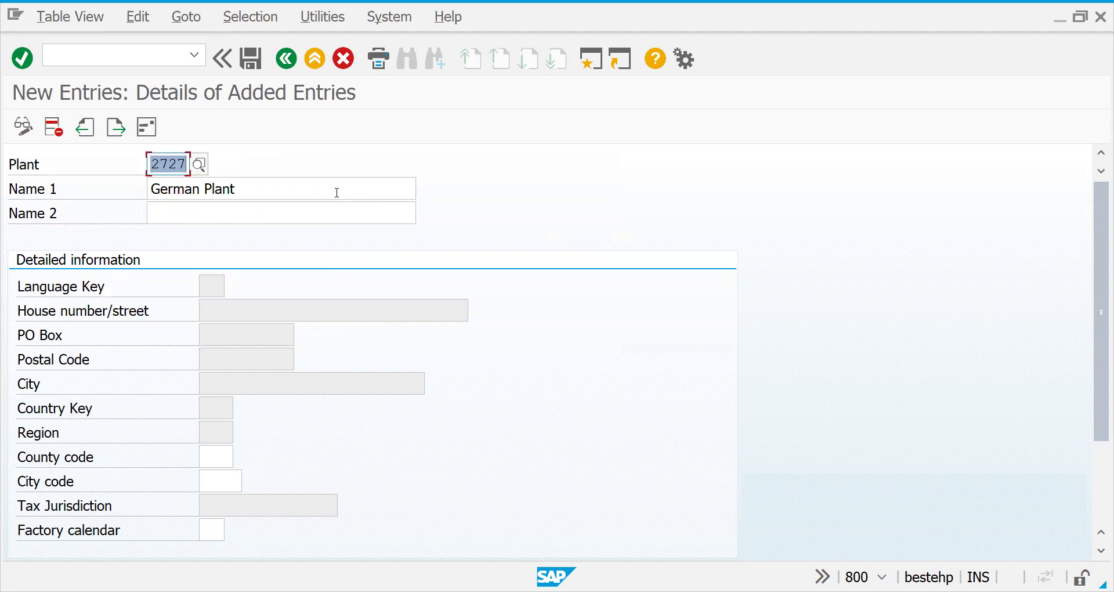
left_click(338, 193)
type("1")
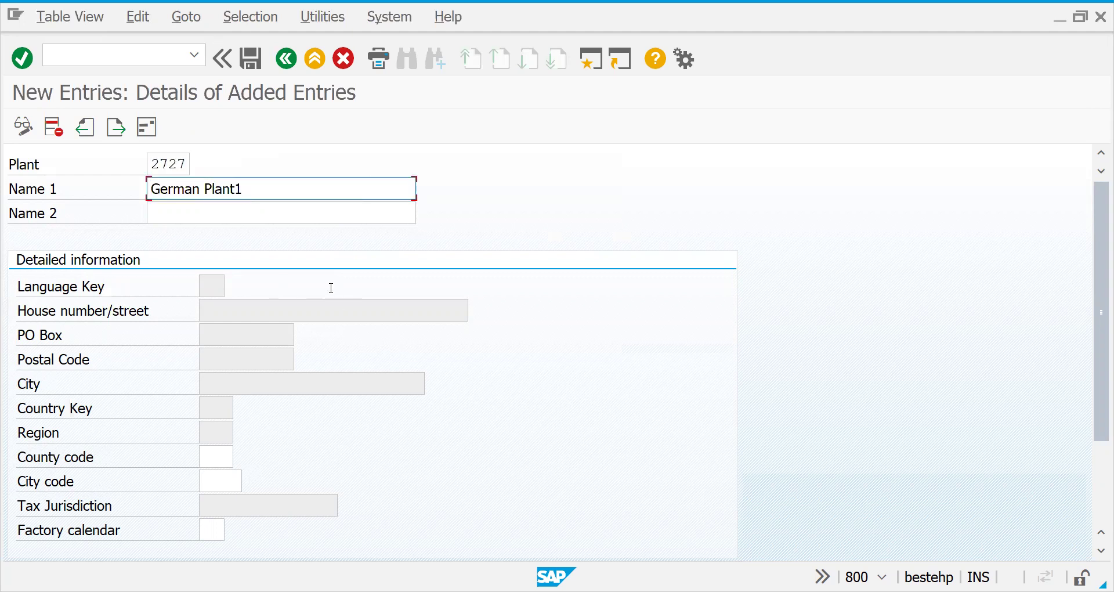
Try to set the new plant's county code to de
left_click(224, 458)
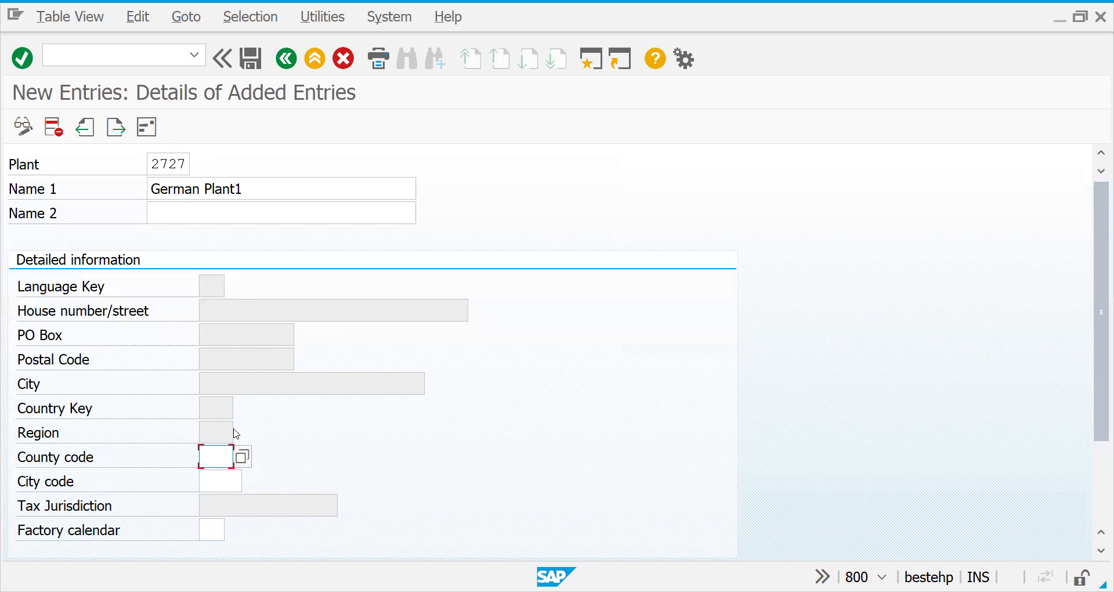
type("de")
key("Return")
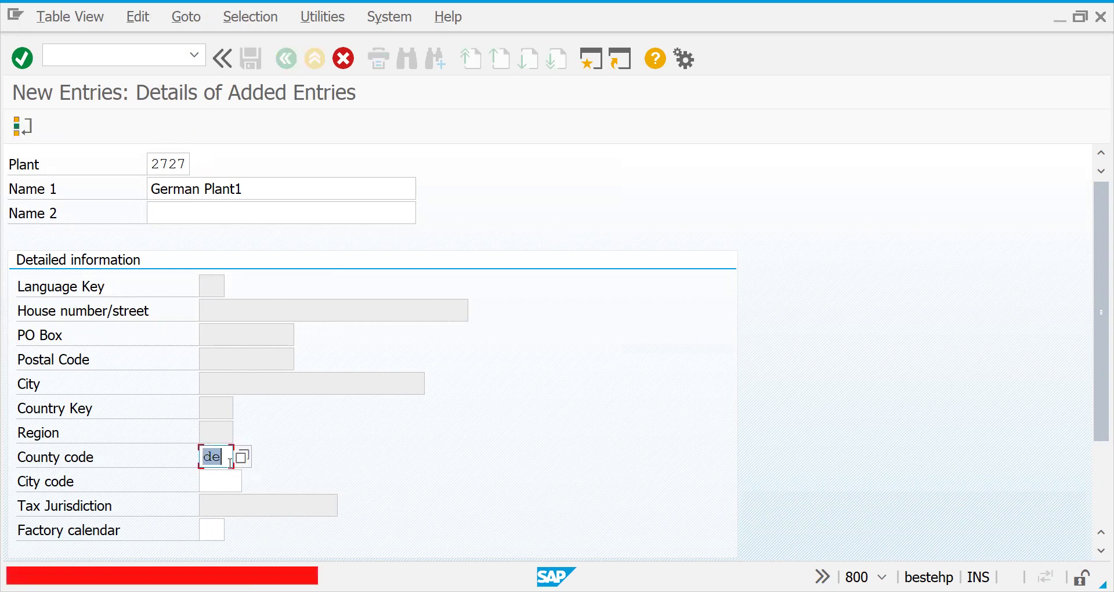
key("BackSpace")
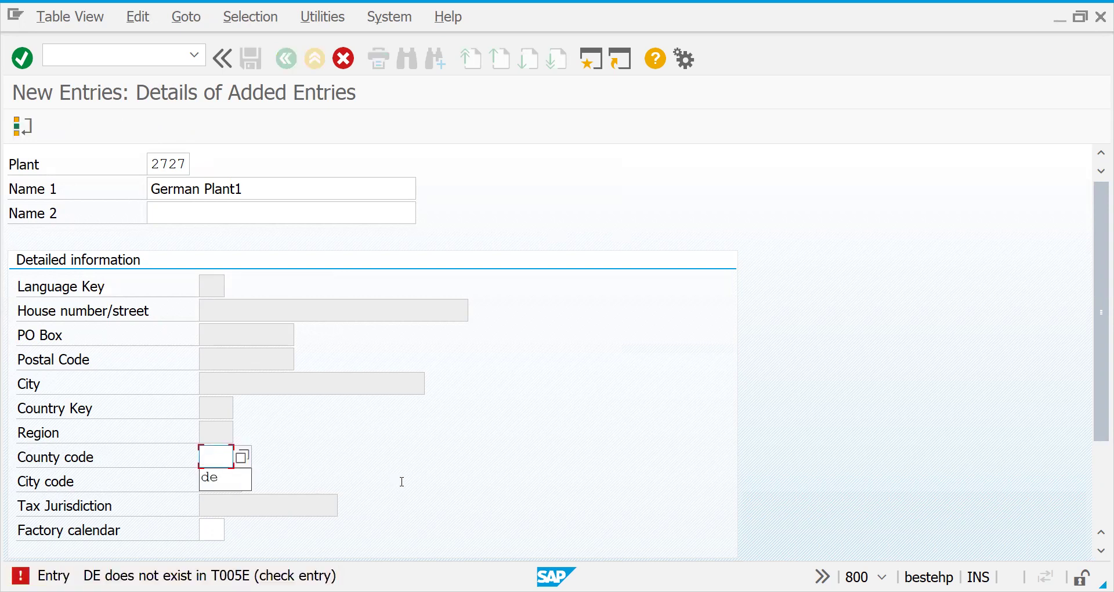
left_click(402, 482)
left_click(216, 460)
left_click(219, 485)
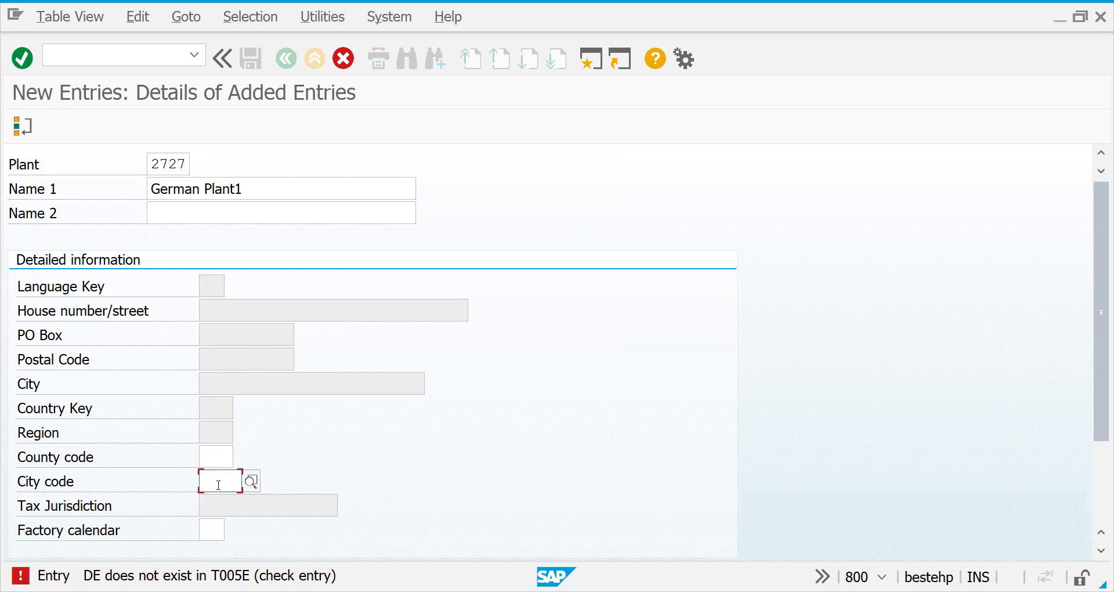
left_click(216, 456)
Set the factory calendar of plant 2727 to 01
left_click(211, 524)
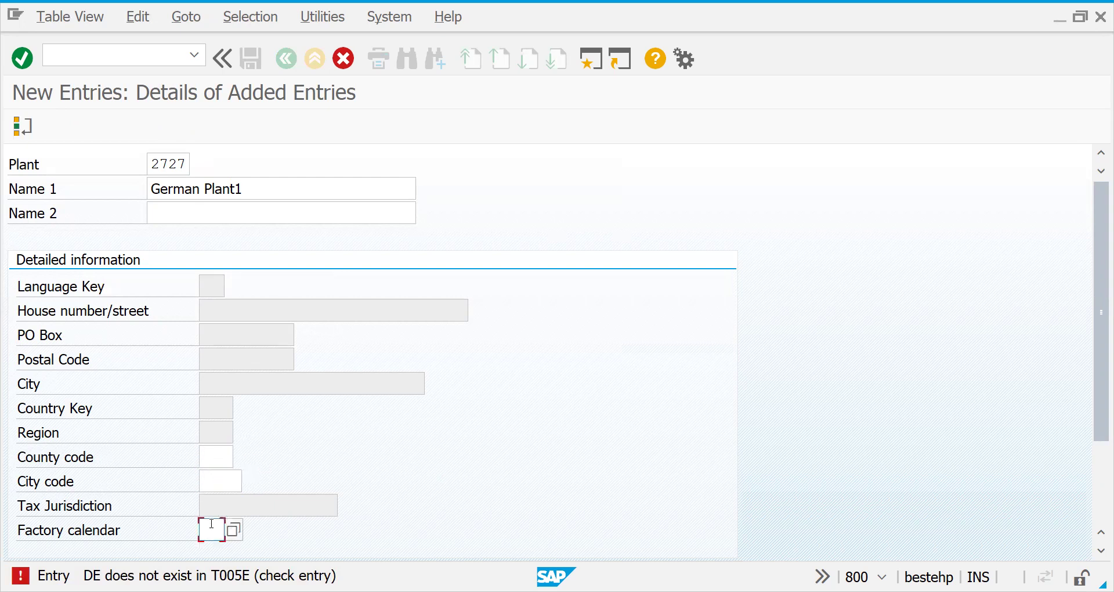
type("01")
key("Return")
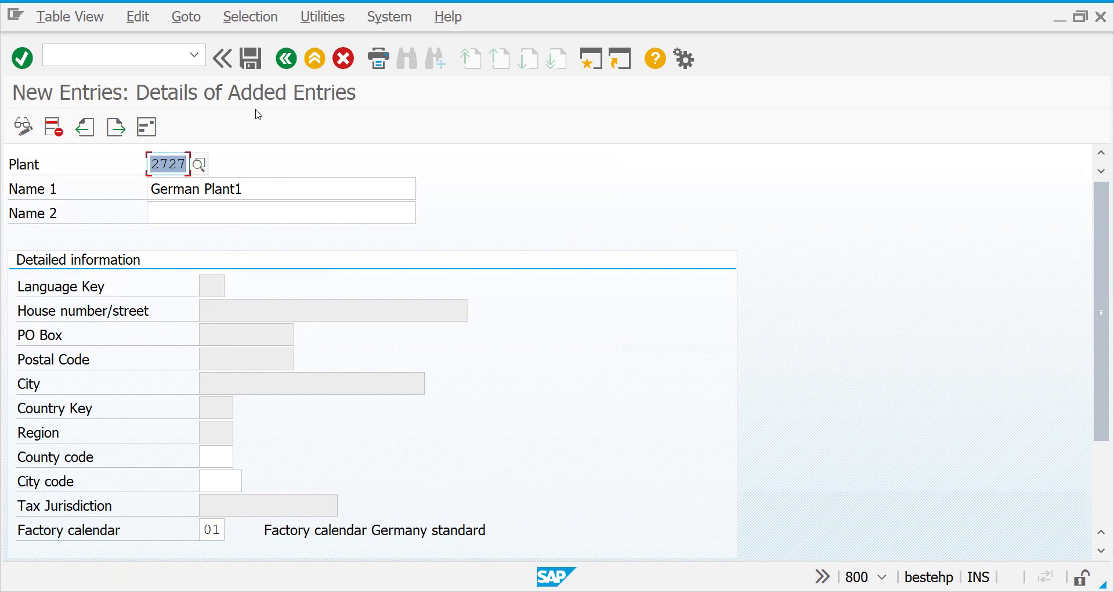
In the address of plant 2727, enter the name 2727 Geraman Plant and the search term DRUV
left_click(150, 132)
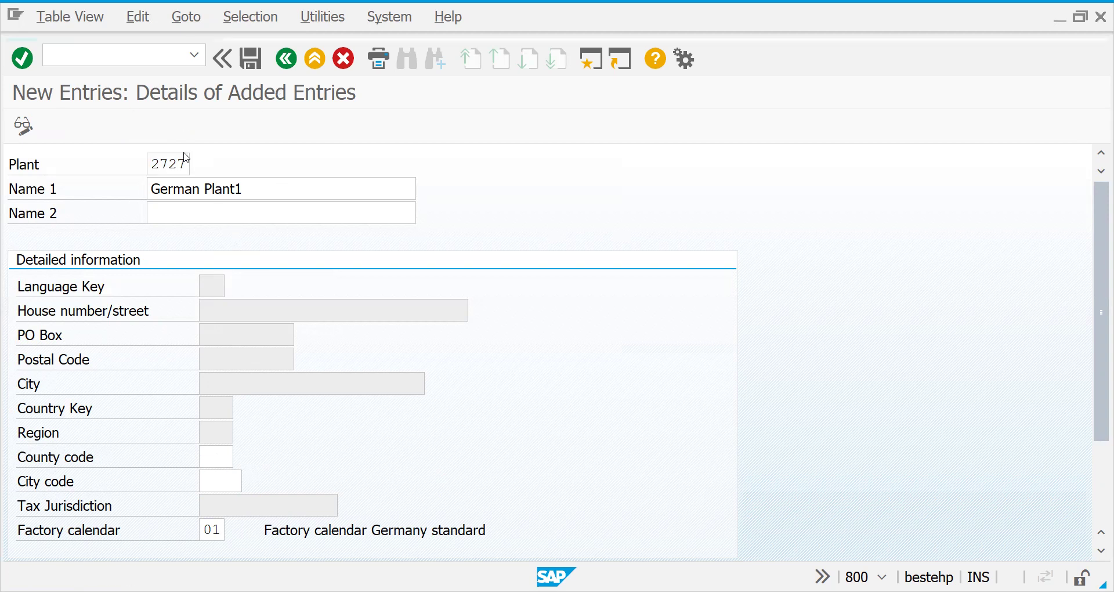
left_click(422, 191)
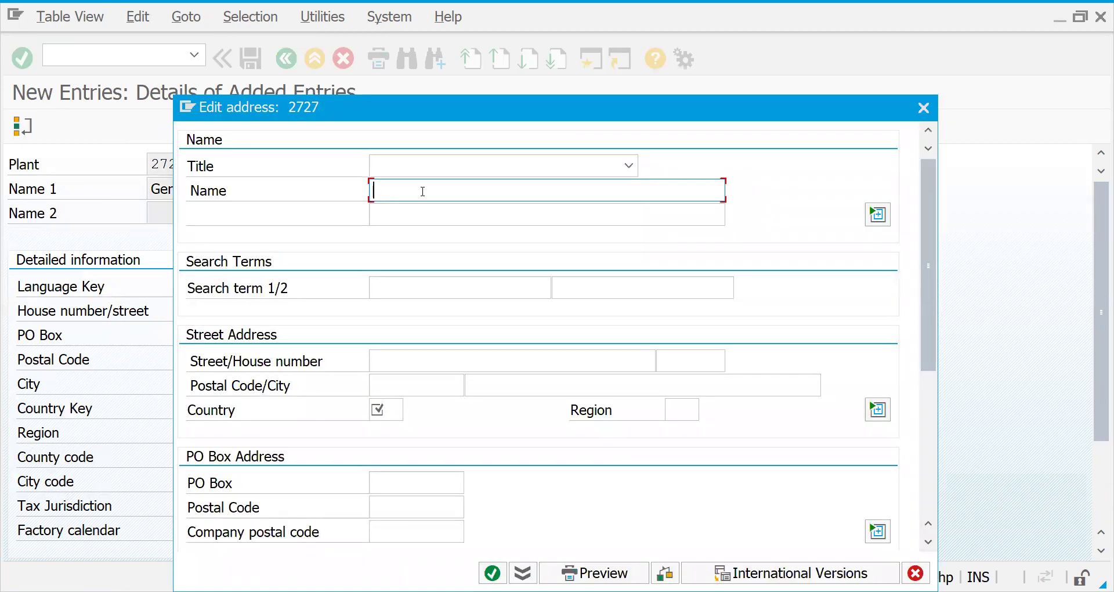
type("G")
key("BackSpace")
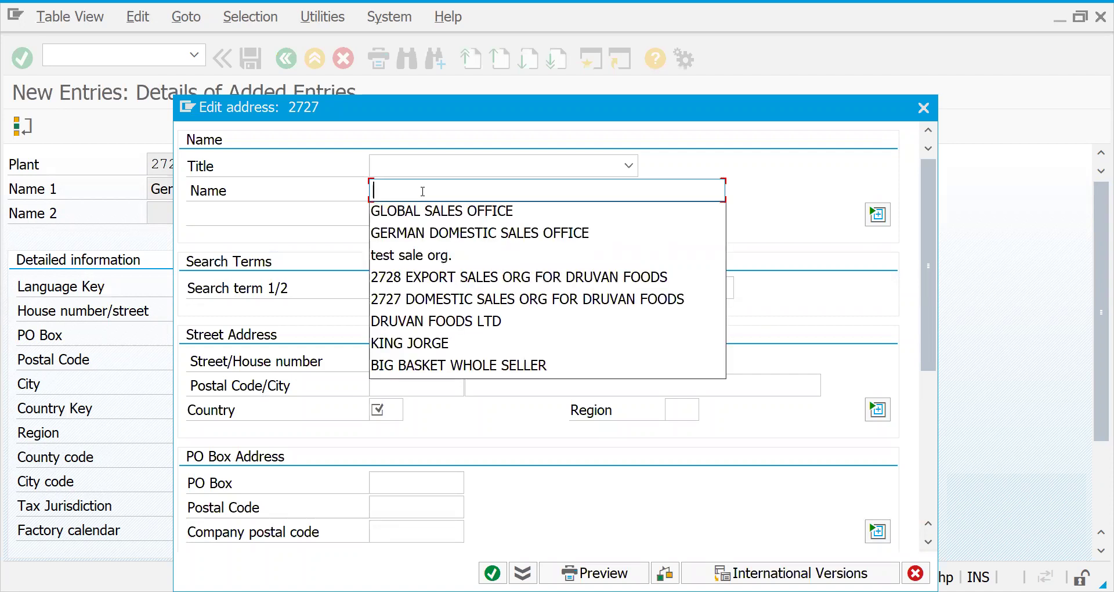
type("2727")
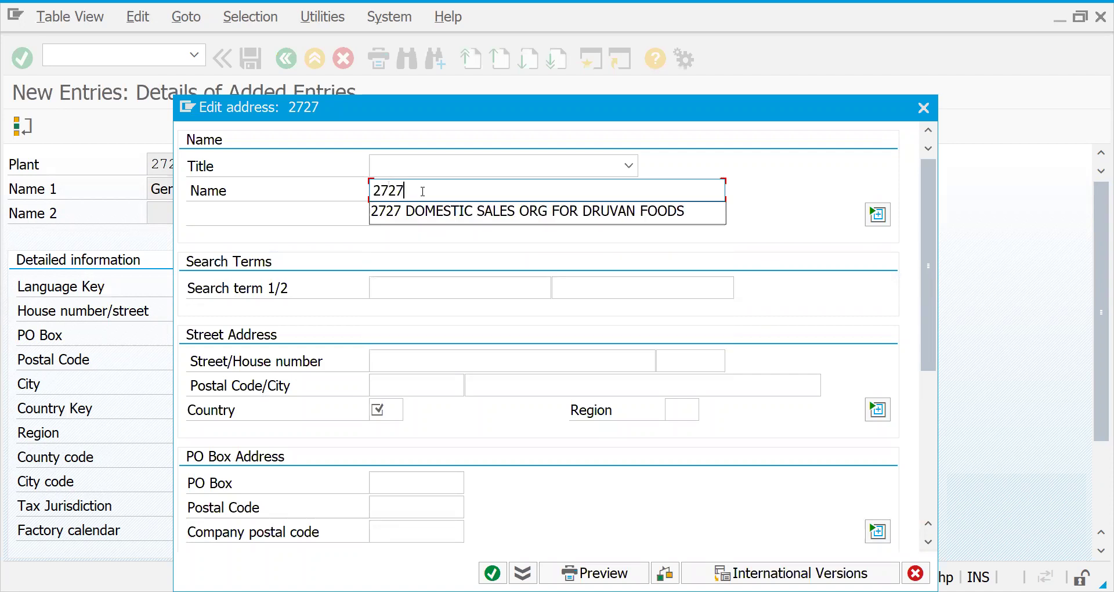
type(" Geramn")
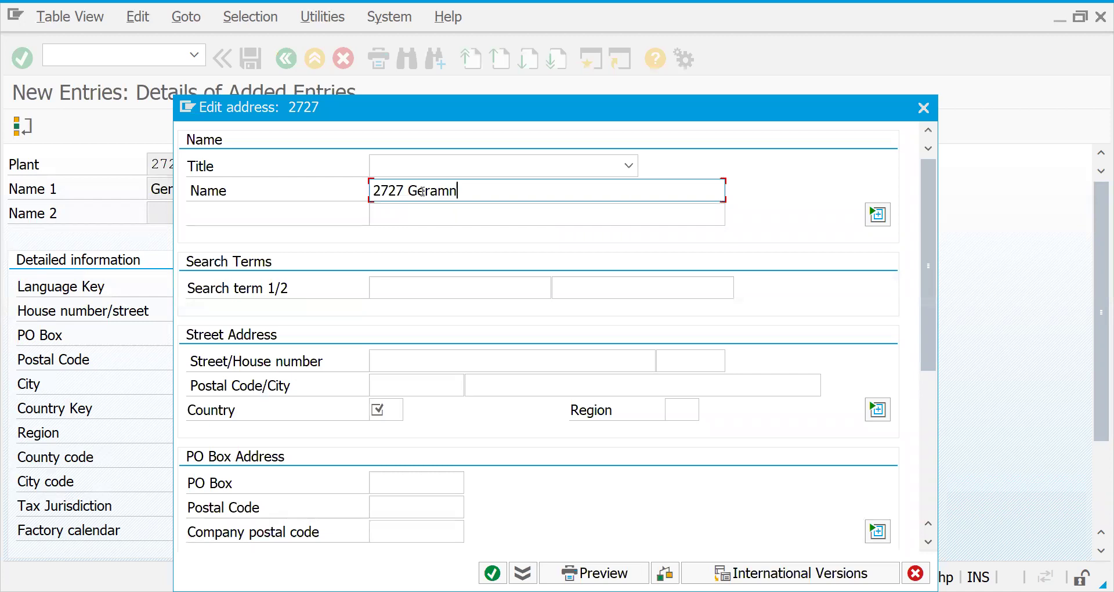
key("BackSpace")
type("an Plant")
left_click(425, 285)
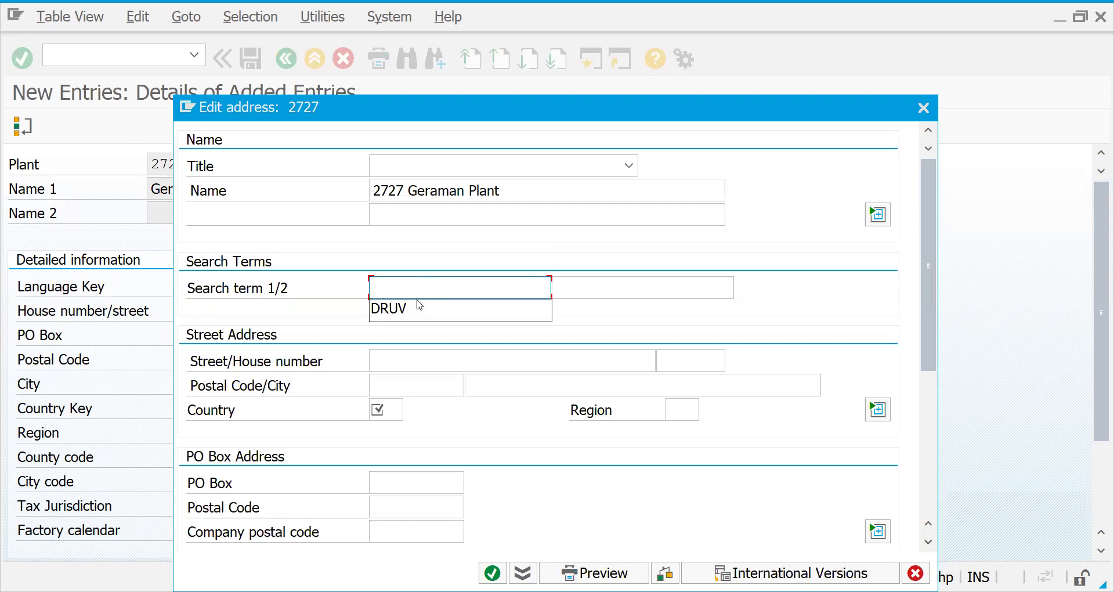
left_click(418, 313)
Complete plant 2727's street address with postal code 12345, city GERMANY, country DE and region 01, and accept it
left_click(393, 378)
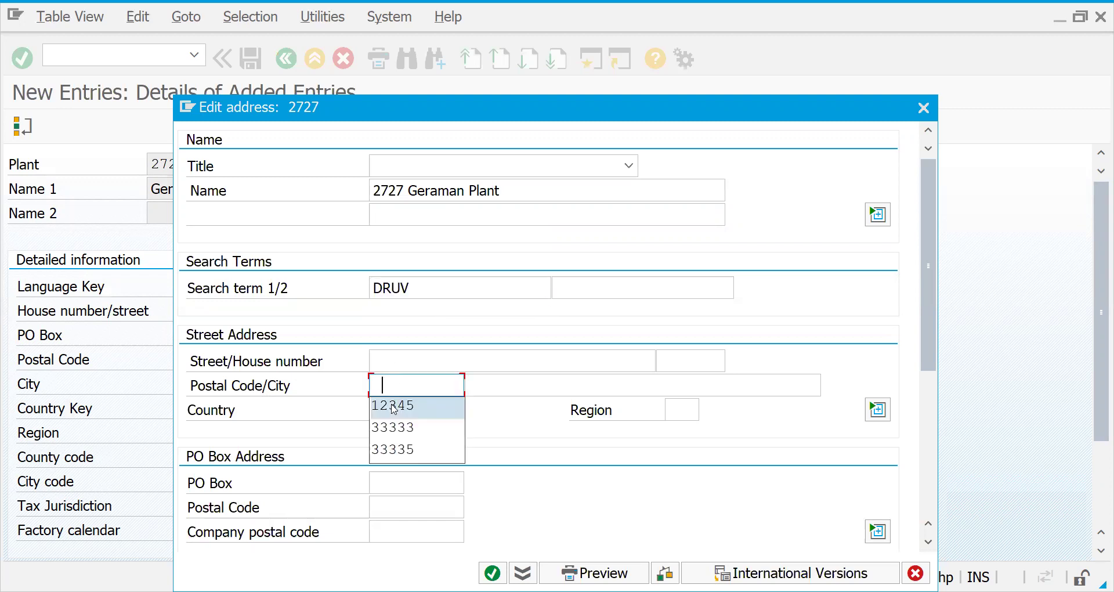
left_click(394, 407)
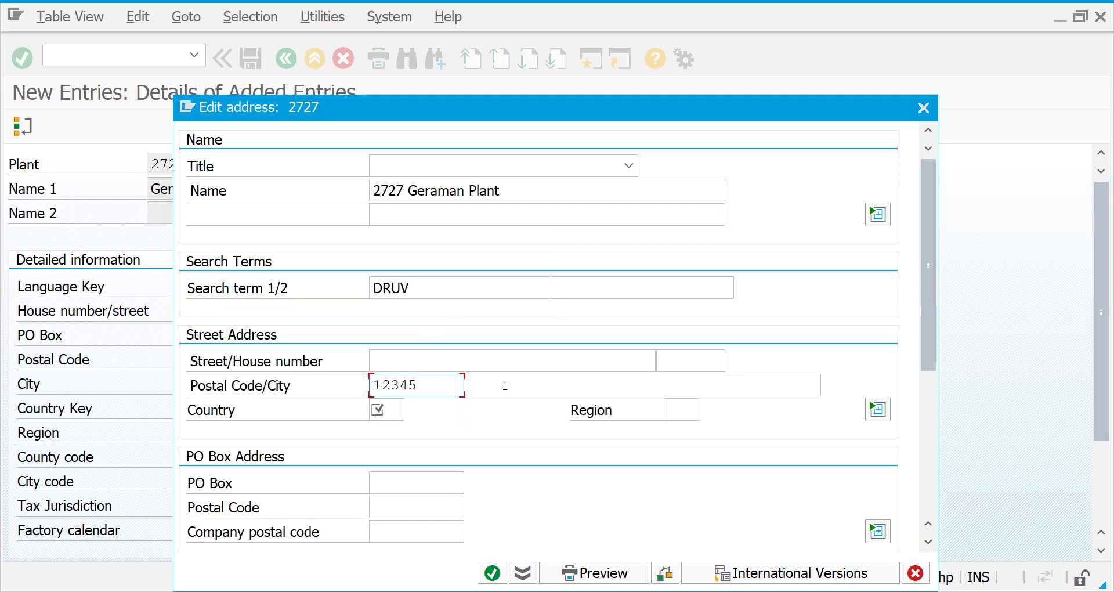
key("Tab")
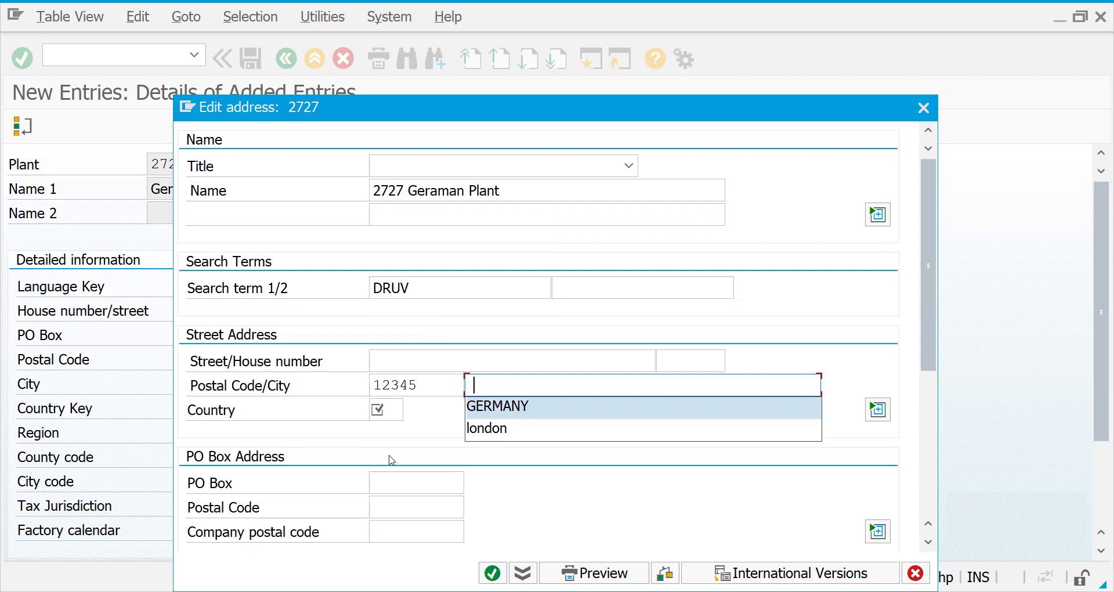
key("Return")
left_click(682, 409)
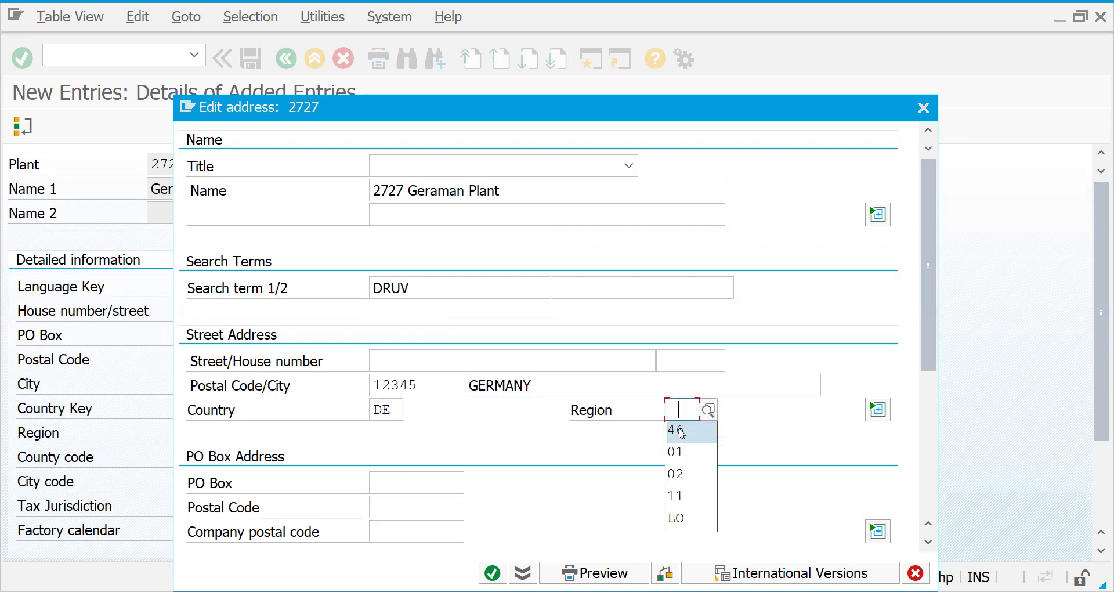
left_click(680, 452)
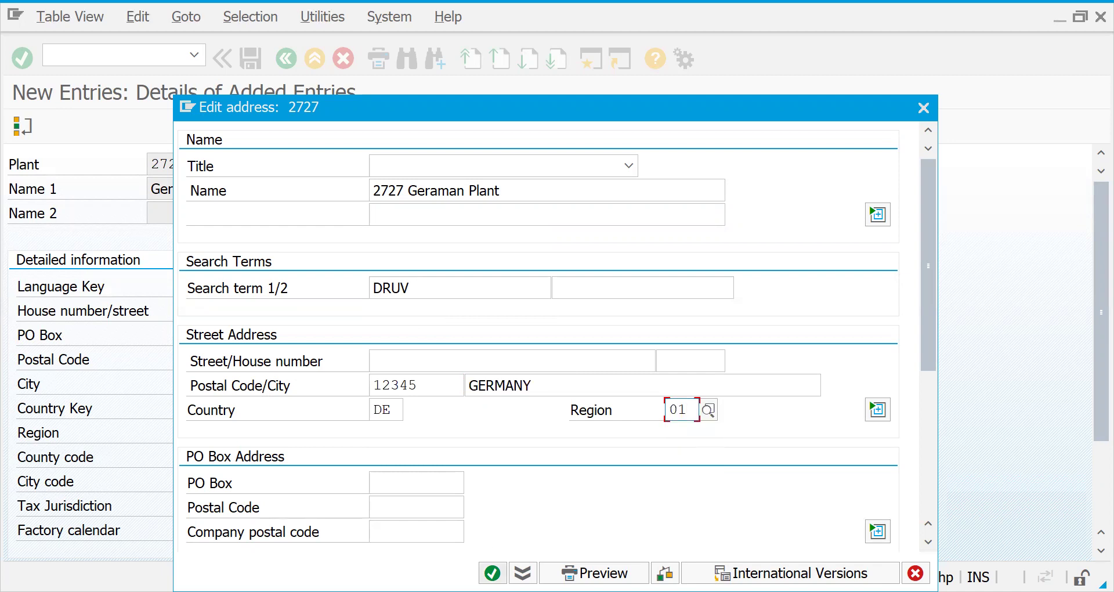
left_click(492, 573)
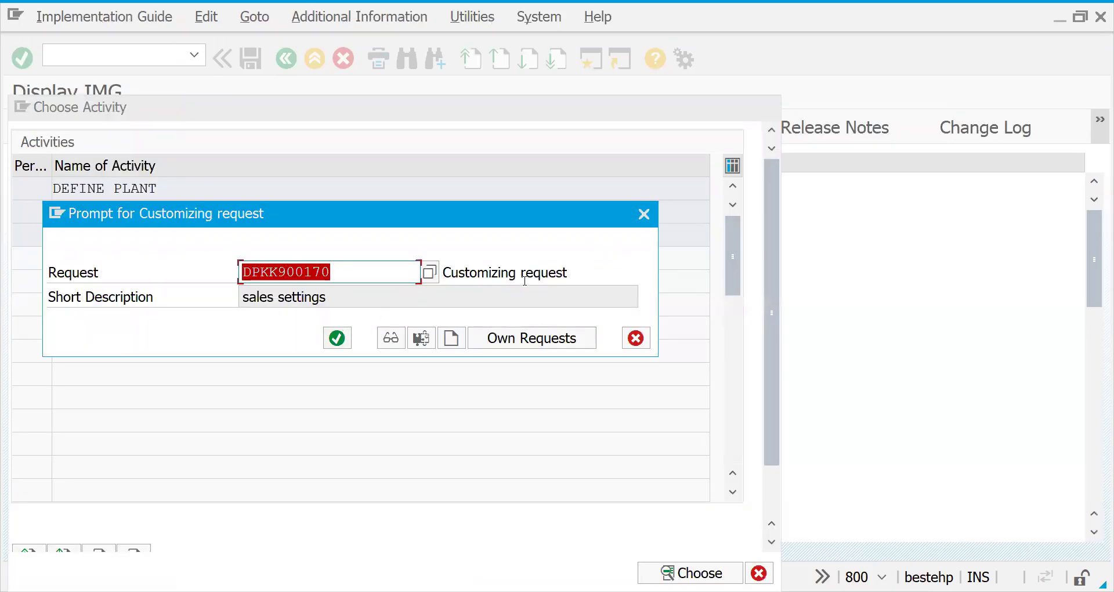
Save plant 2727 in the sales settings customizing request and return to the plants overview
left_click(525, 335)
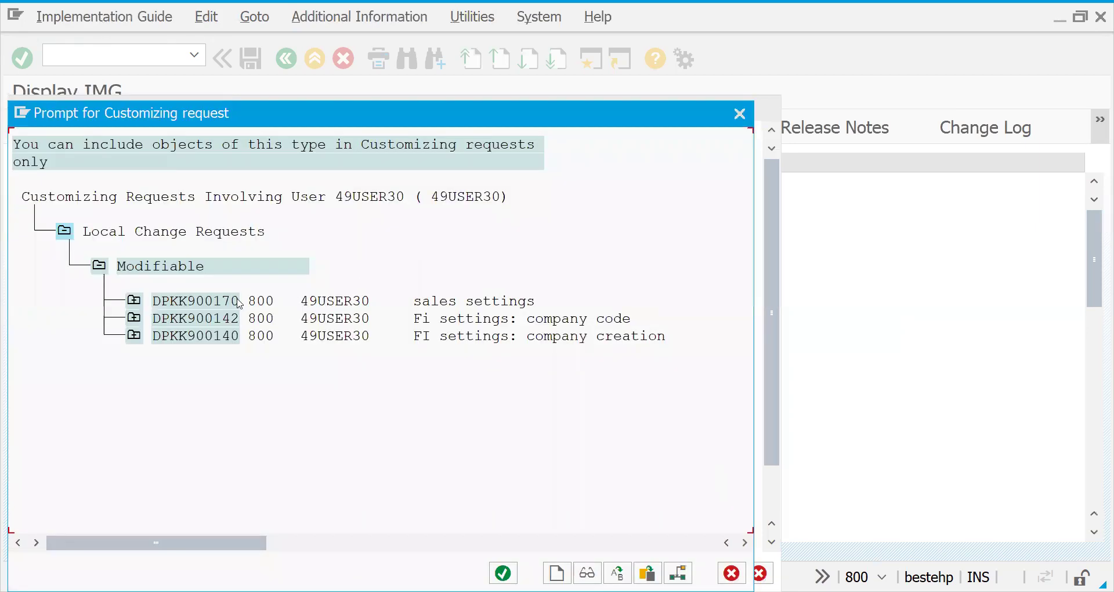
left_click(741, 113)
left_click(337, 338)
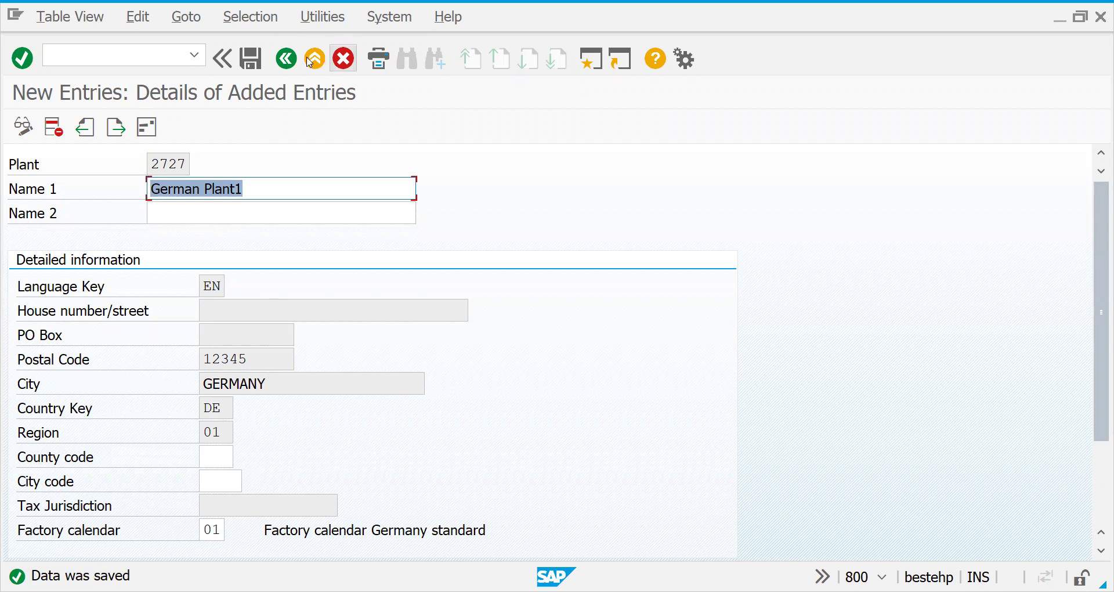
left_click(286, 58)
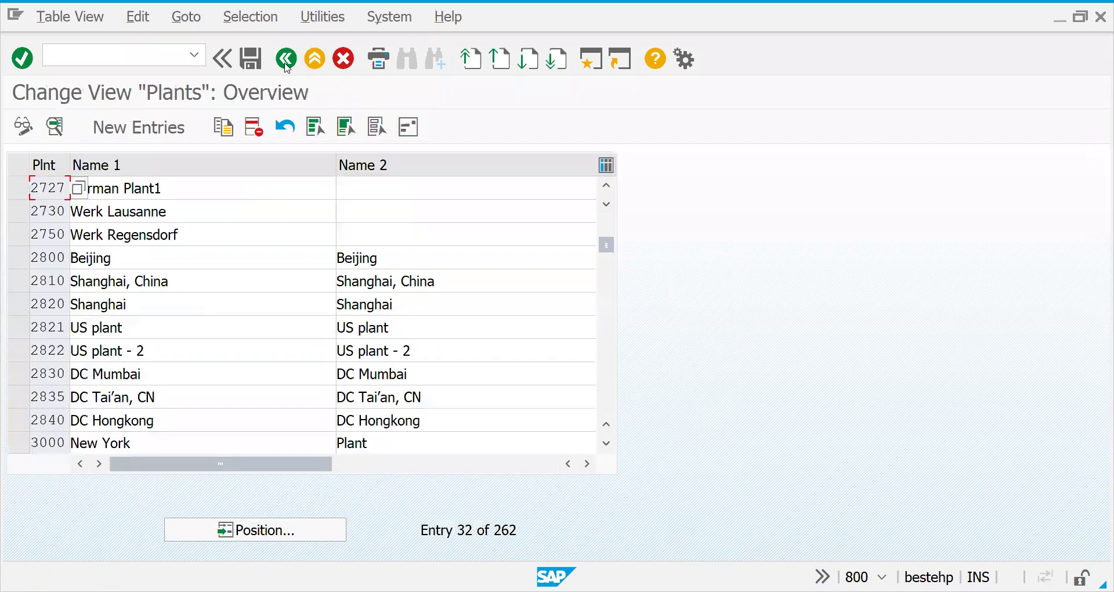
Copy plant 2727 to a new plant with code 2732
left_click(18, 195)
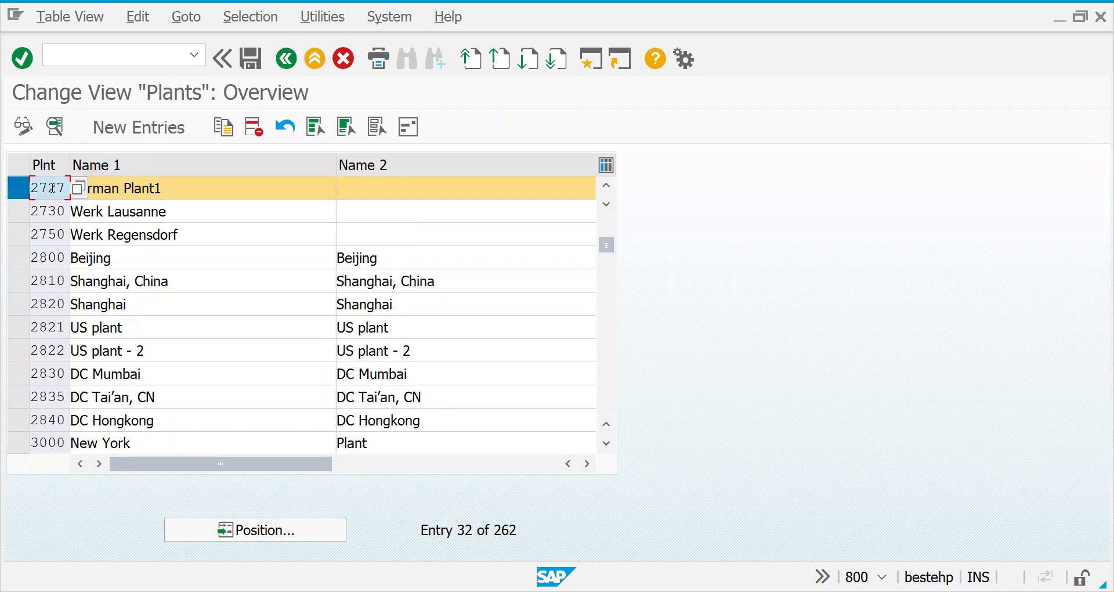
left_click(225, 134)
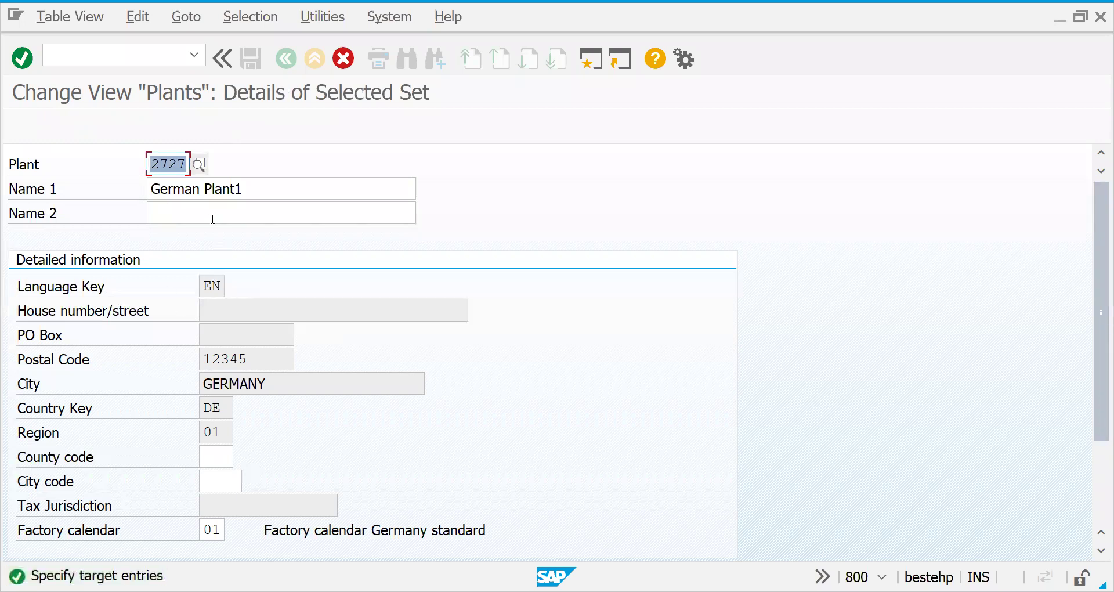
left_click(179, 166)
key("Delete")
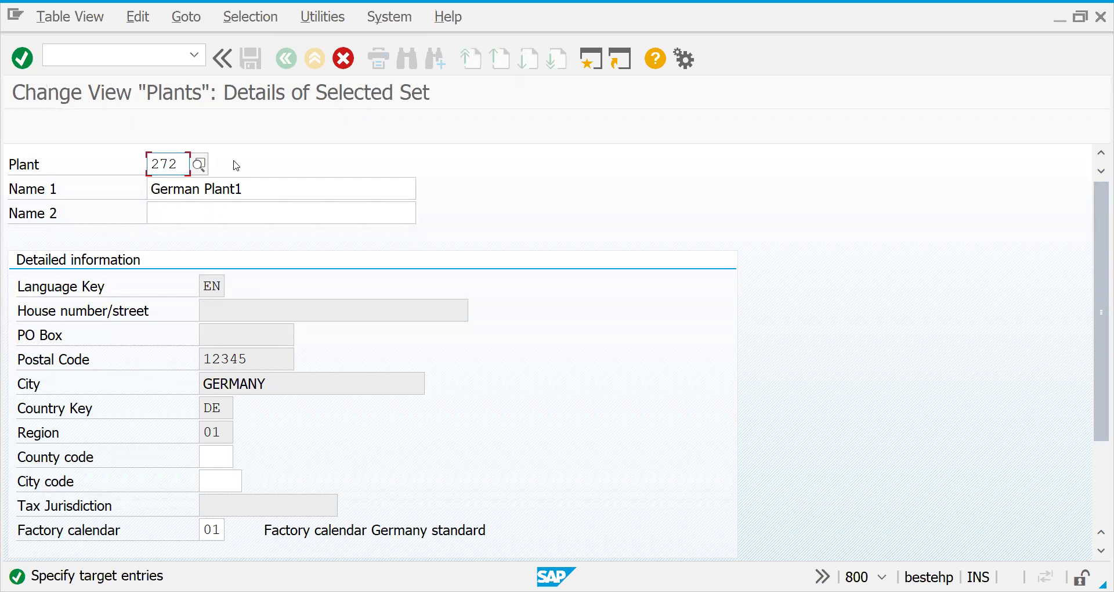
key("BackSpace")
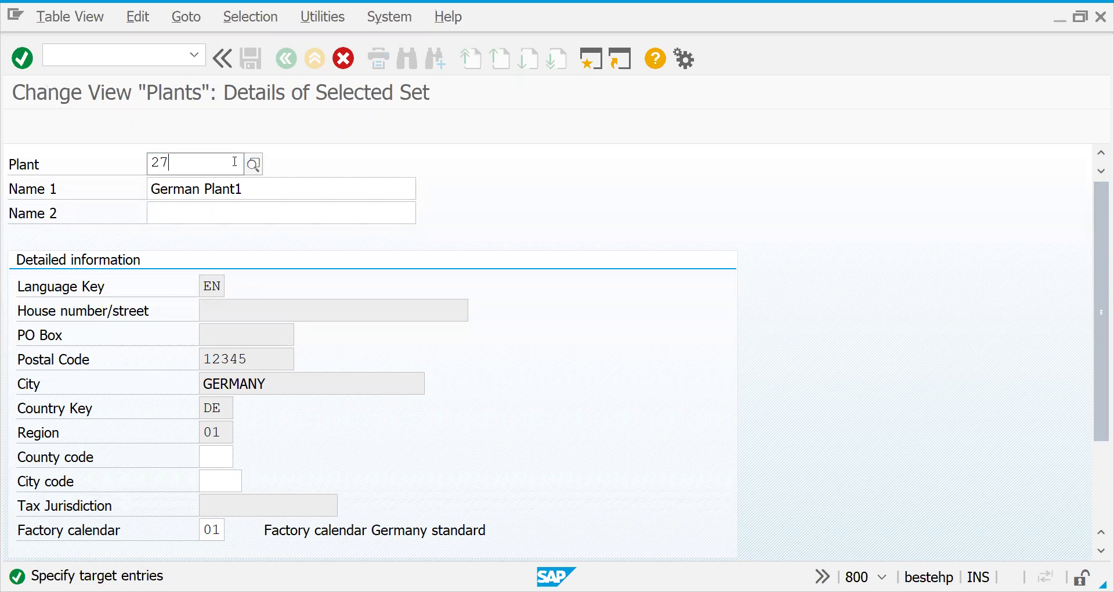
type("30")
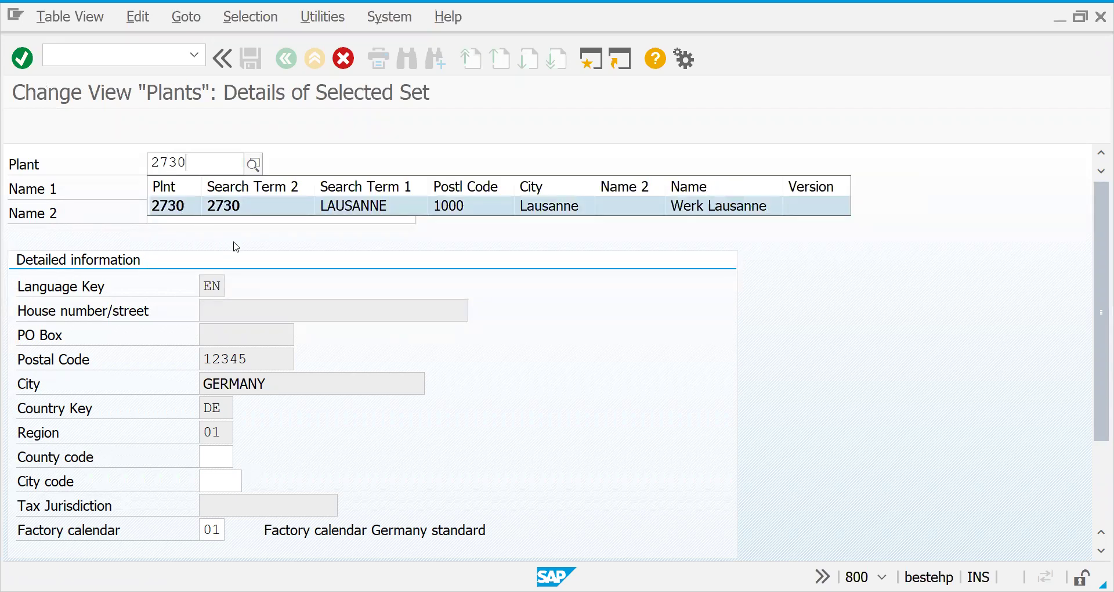
key("BackSpace")
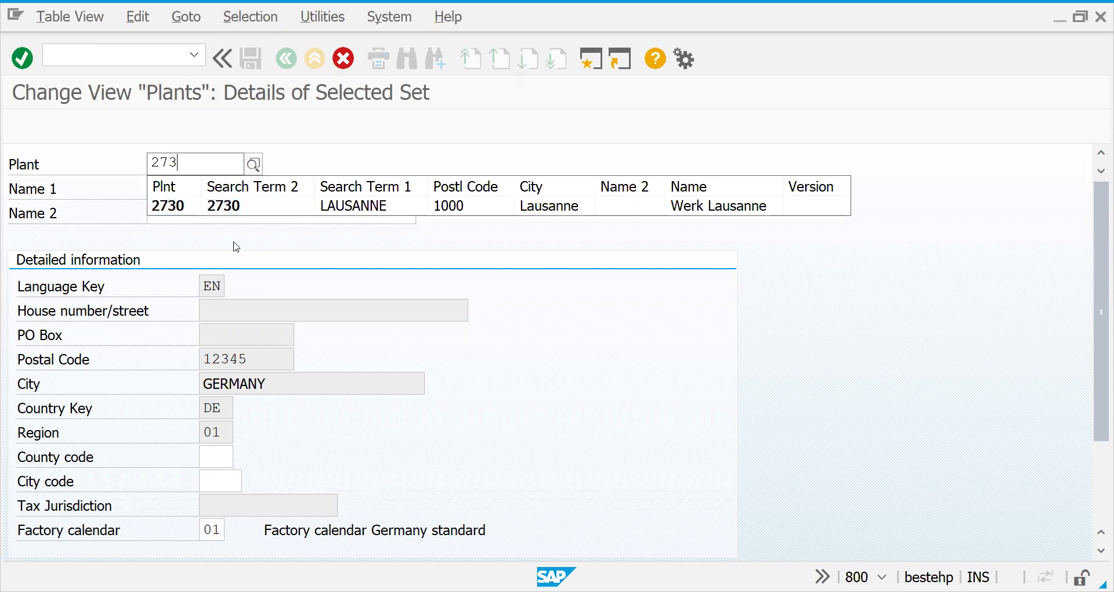
type("2")
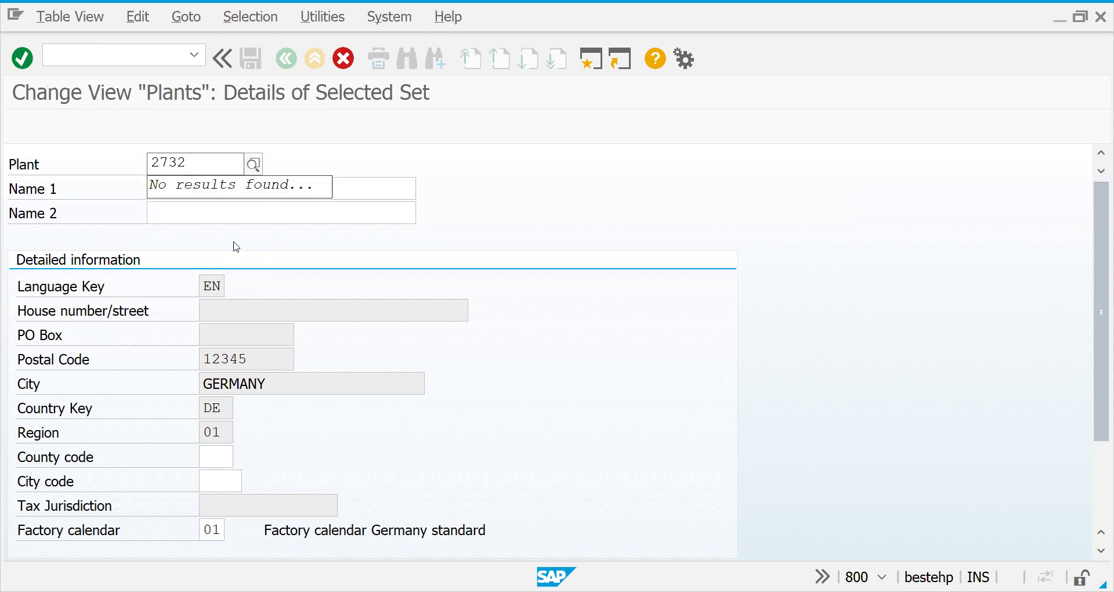
key("Return")
Set the name in plant 2732's address to 2732 Geraman Plant2 and finish the copy
left_click(514, 191)
type("2727 Geraman Plant2")
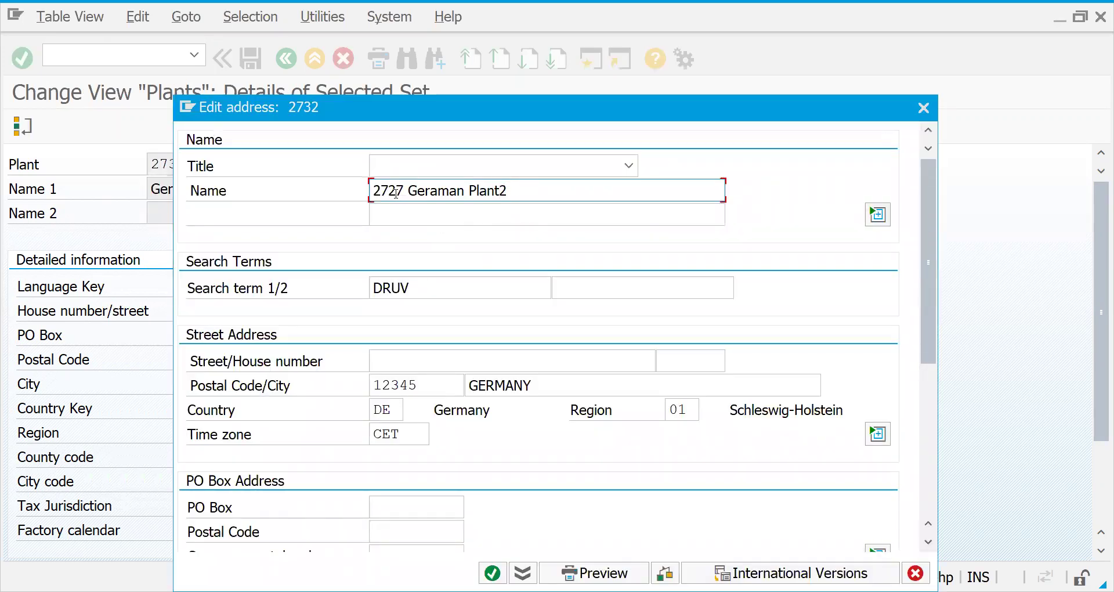
left_click_drag(388, 191, 403, 192)
type("32")
key("Return")
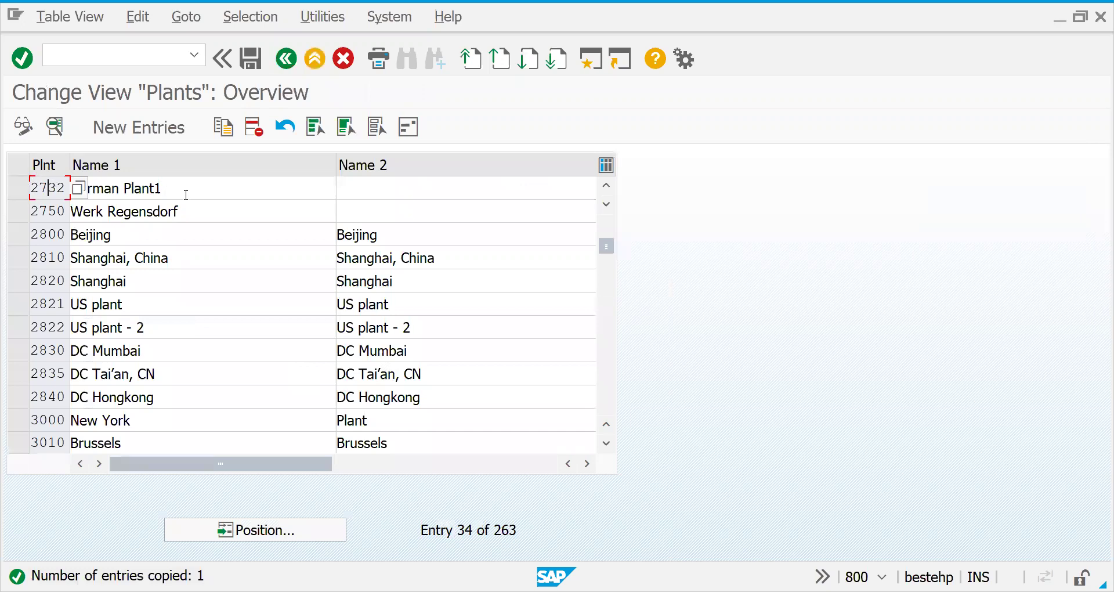
Change Name 1 of plant 2732 to German Plant2 in the overview and save the entry
left_click(197, 190)
key("BackSpace")
type("2")
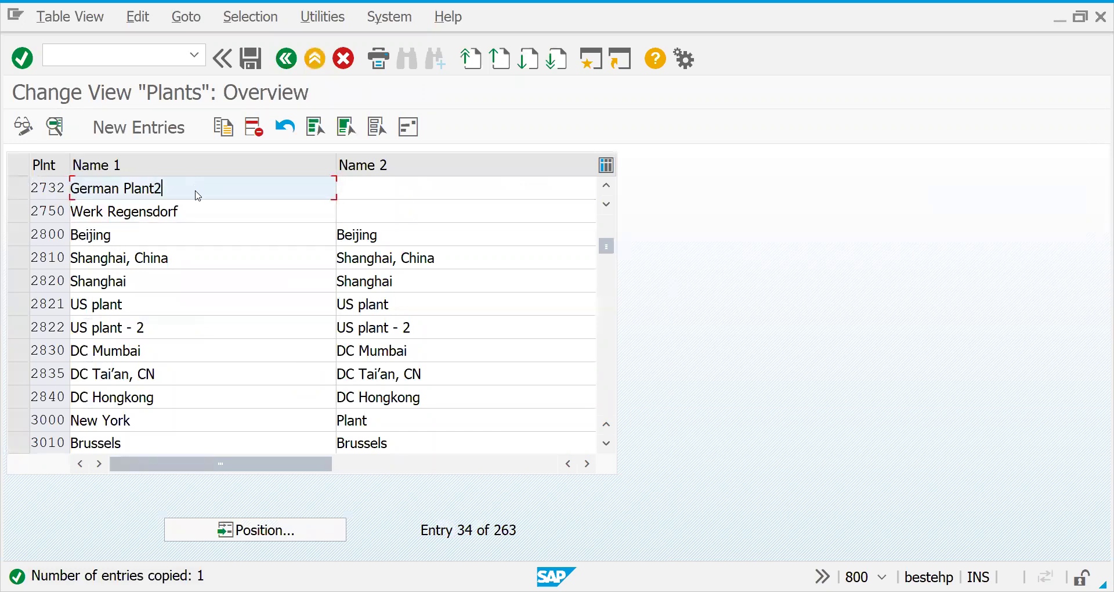
key("Return")
key("ctrl+s")
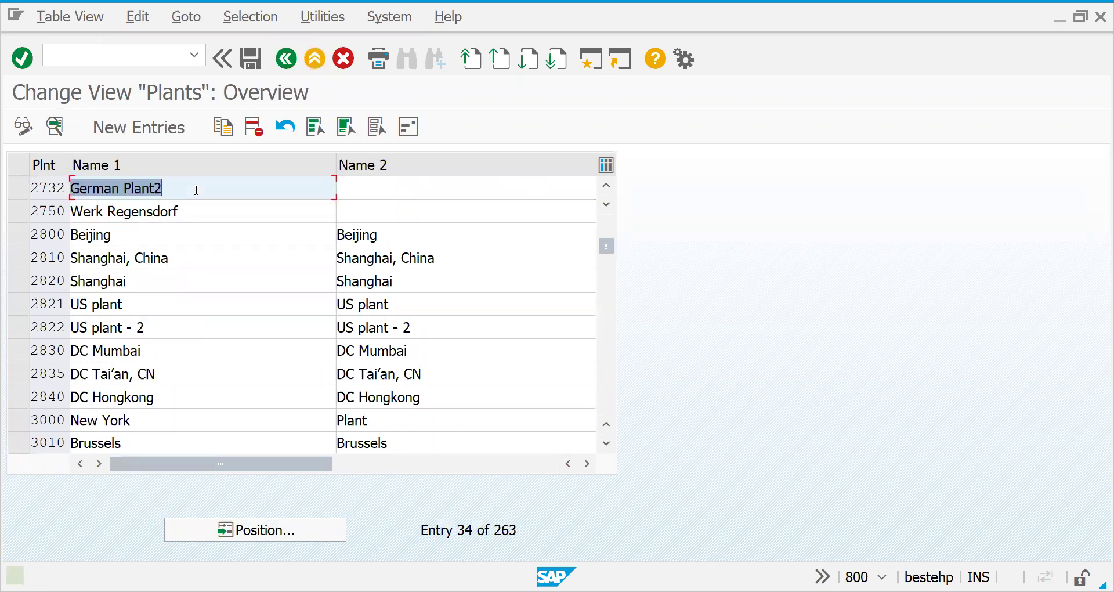
Start another copy of plant 2727, giving the target plant the code 2728
left_click(607, 186)
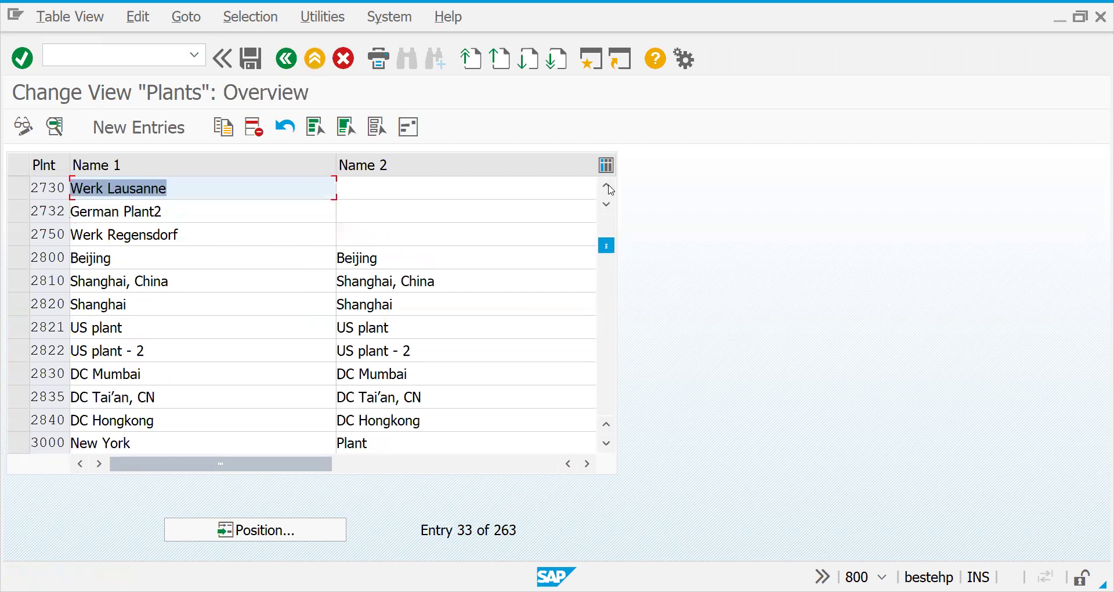
left_click(607, 187)
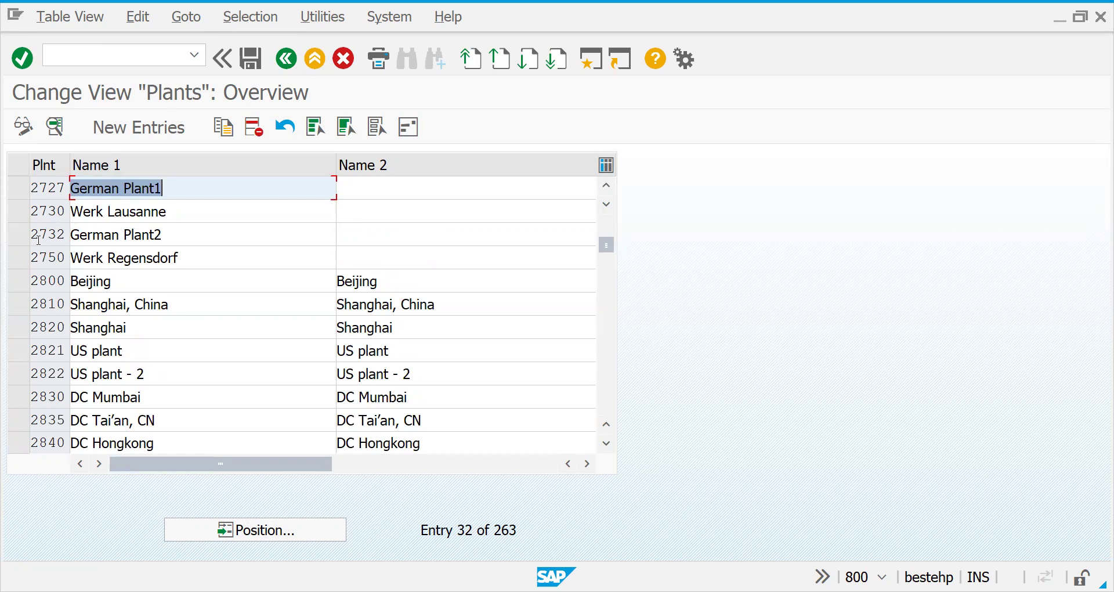
left_click(24, 188)
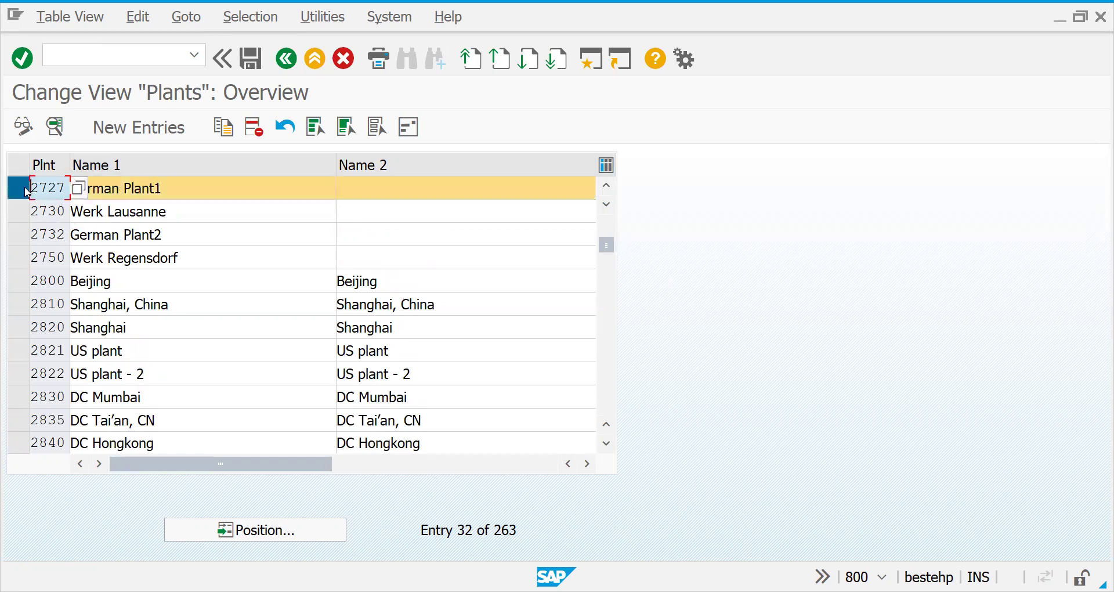
left_click(224, 137)
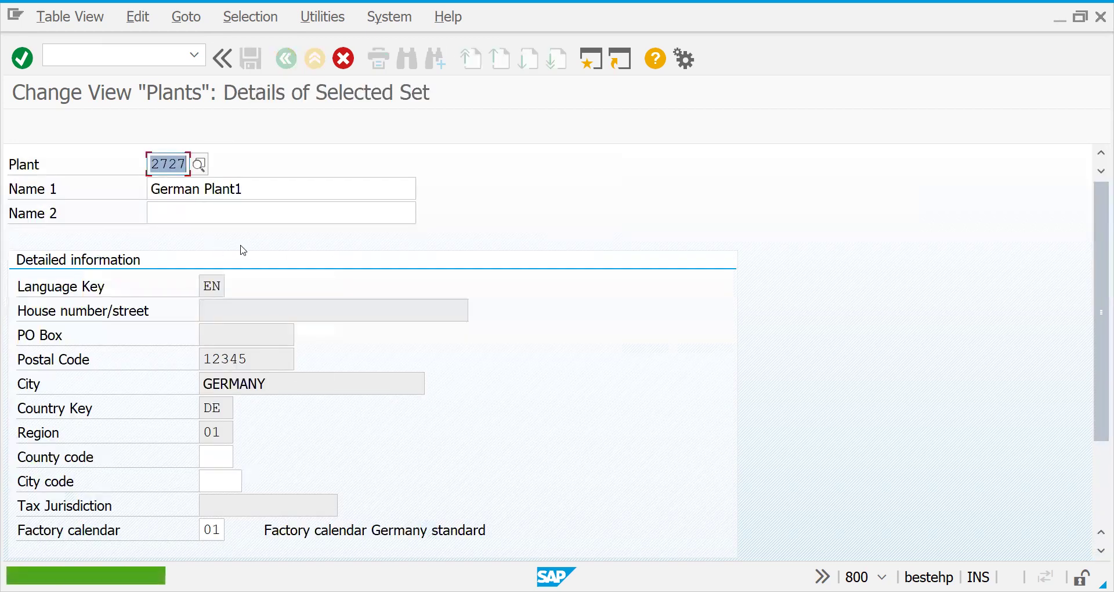
type("27")
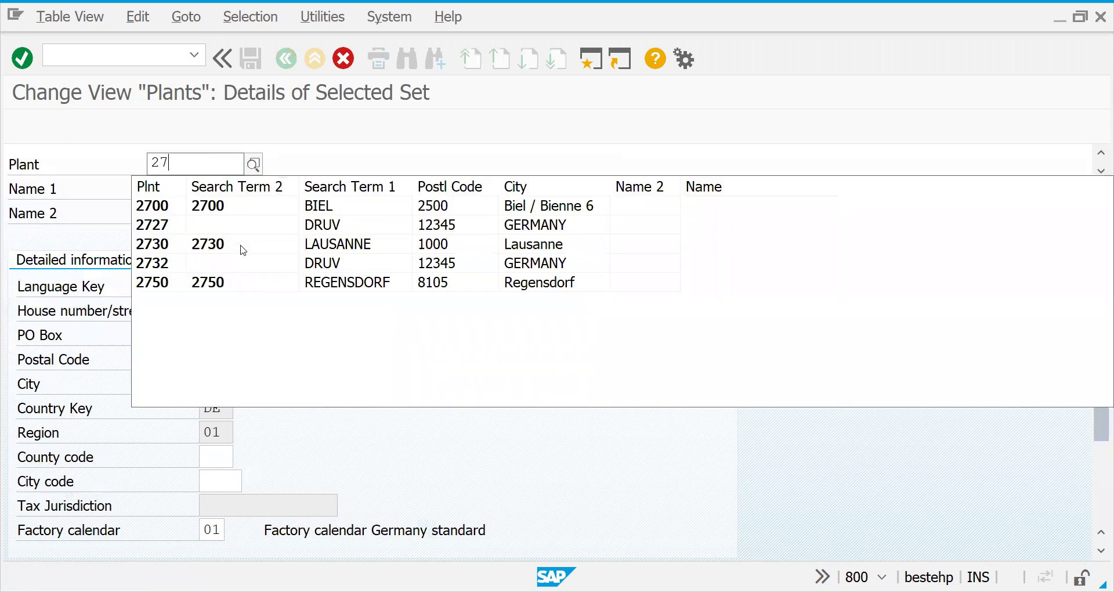
type("28")
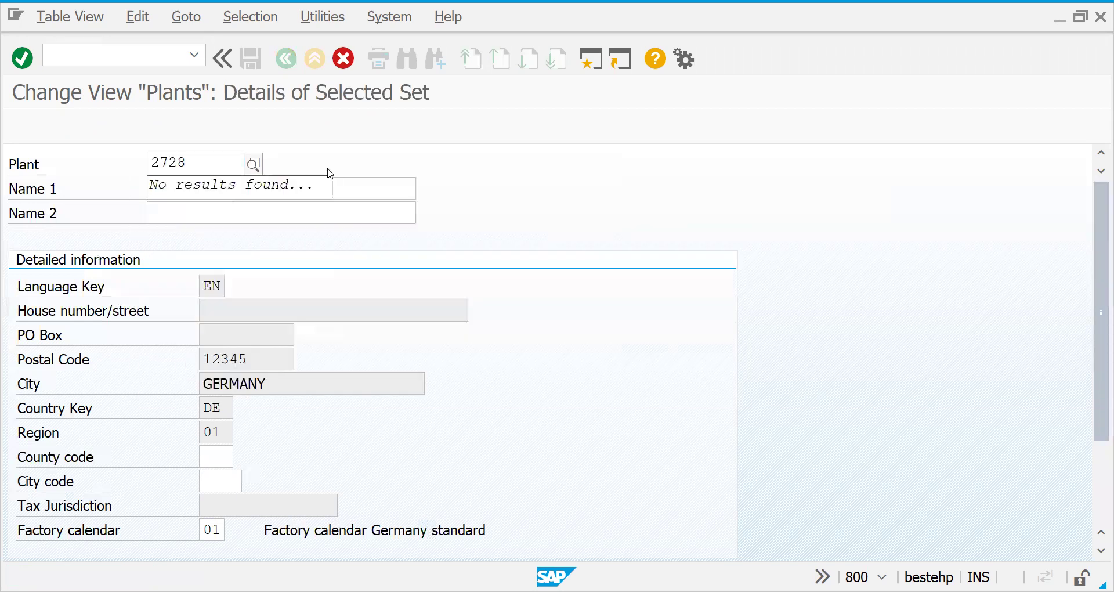
Set Name 1 of the copied plant 2728 to France Plant and proceed to its address
left_click(344, 188)
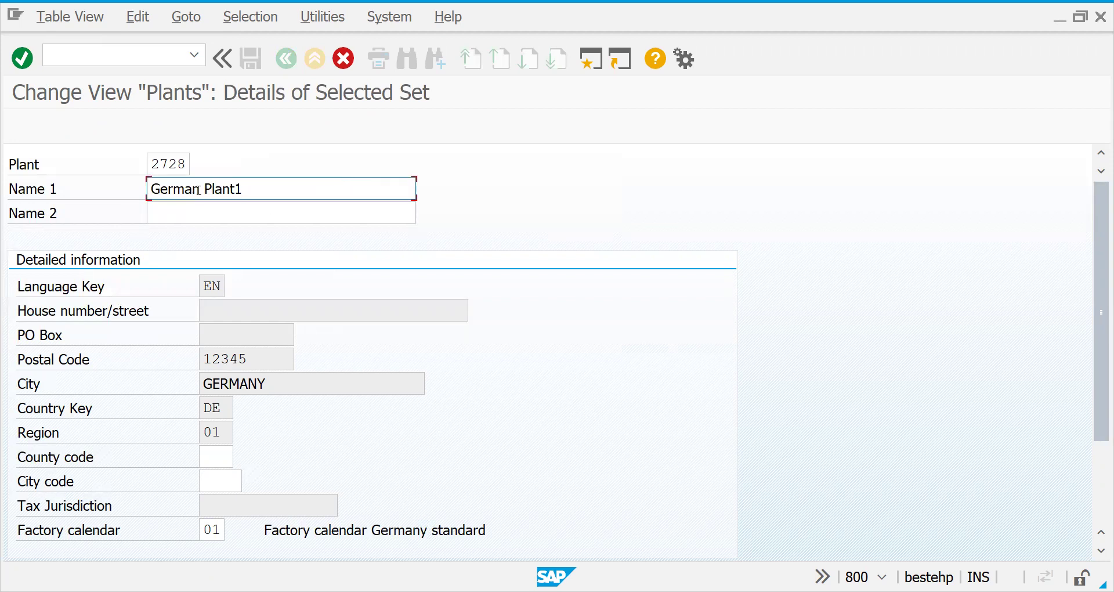
left_click_drag(199, 190, 146, 193)
type("France")
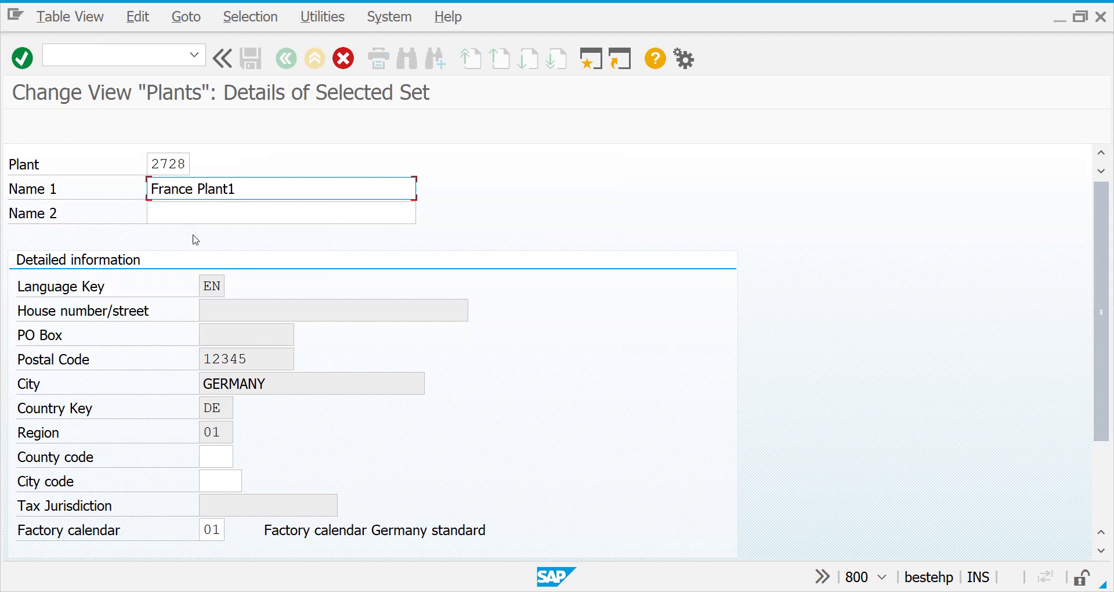
left_click(271, 188)
key("BackSpace")
key("Return")
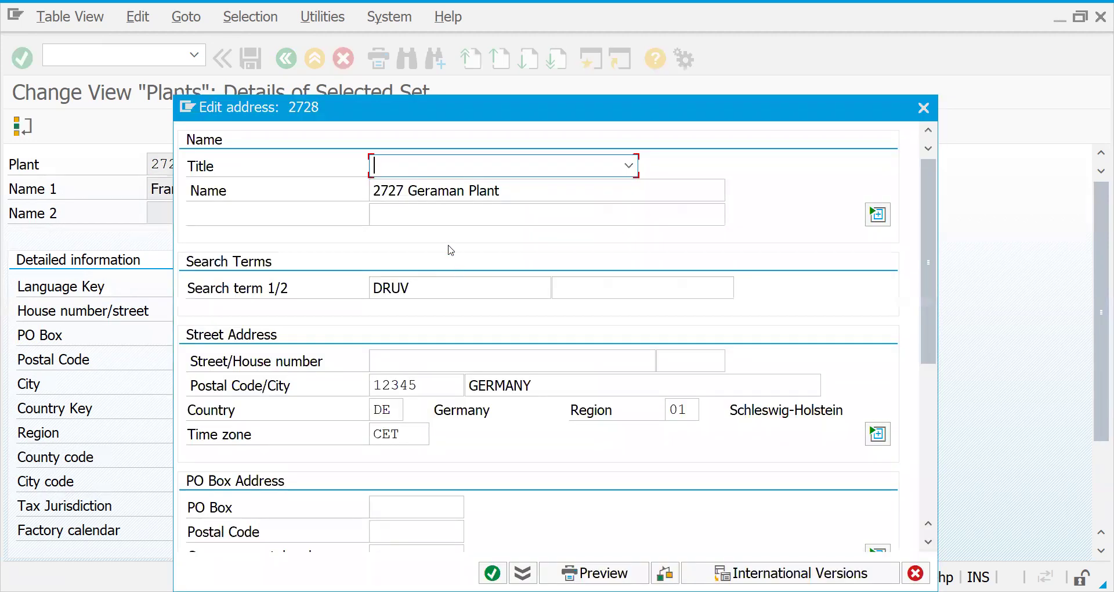
Change the name in plant 2728's address to 272 France Plant
left_click(397, 191)
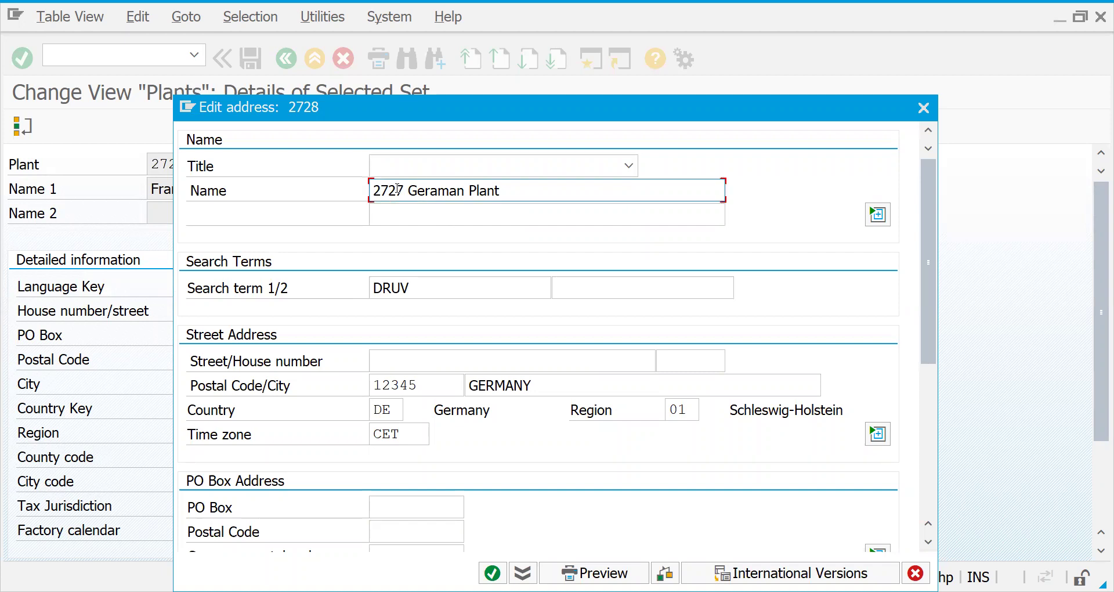
key("BackSpace")
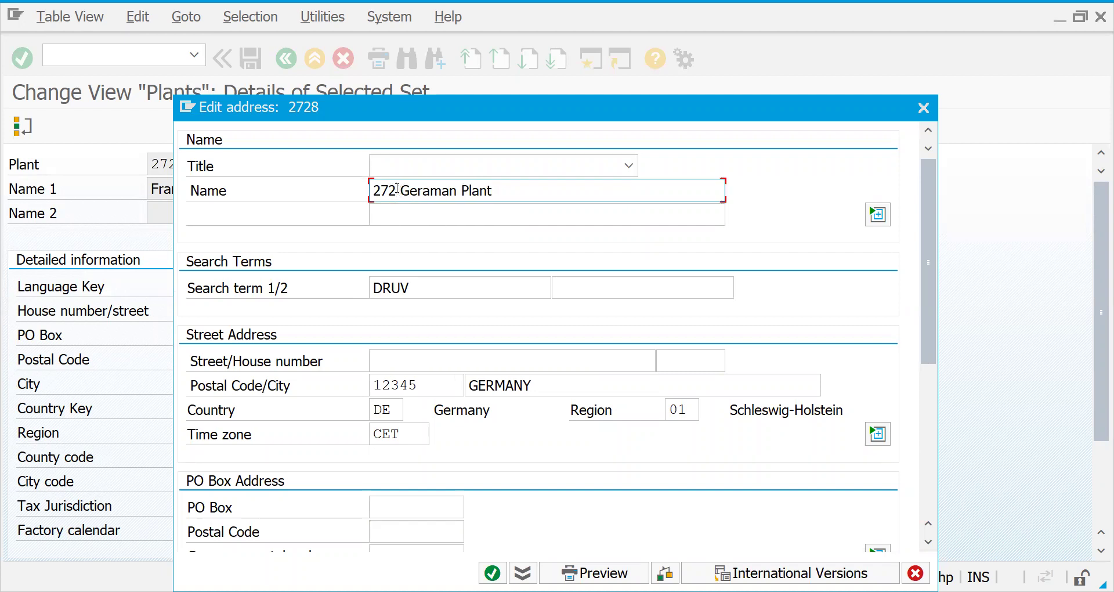
type("France")
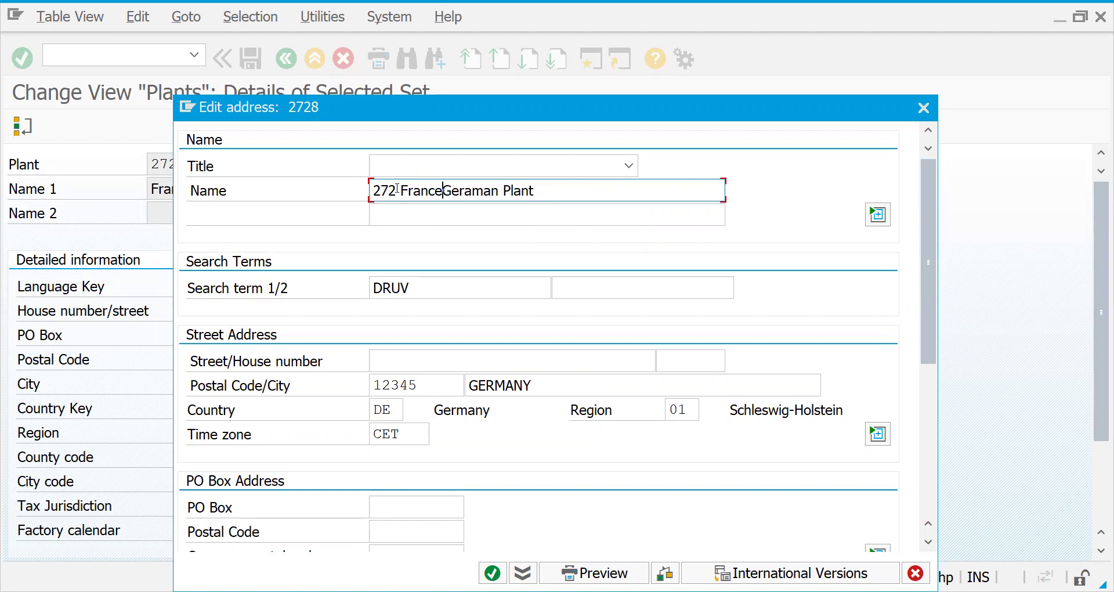
key("Delete")
key("Delete")
key("Delete")
key("Delete")
key("Delete")
key("Delete")
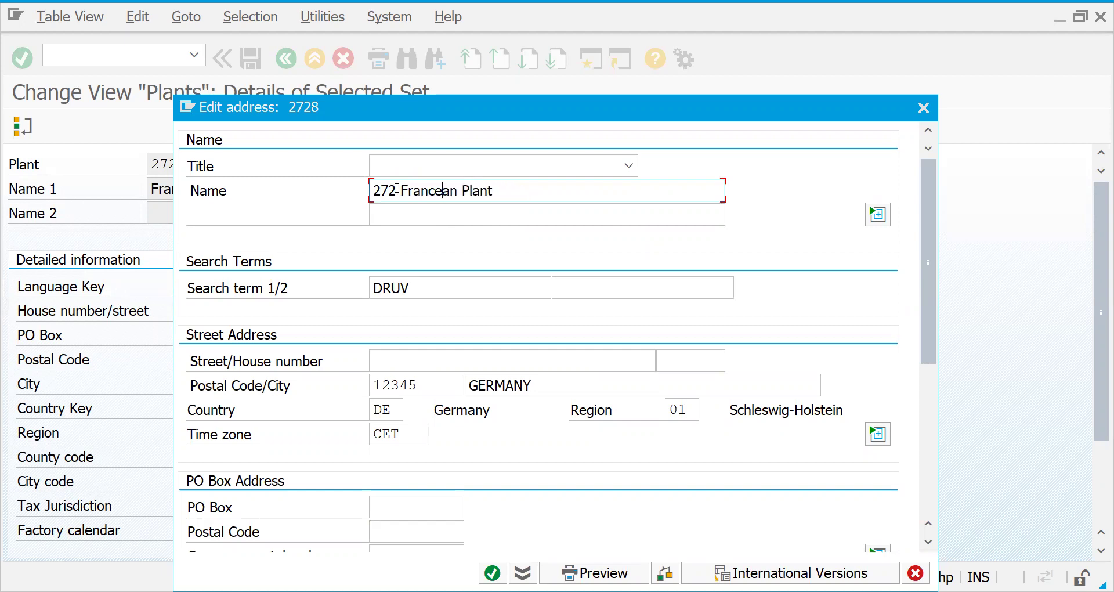
key("Delete")
Set the country in plant 2728's street address to FR (France)
left_click_drag(399, 413, 358, 412)
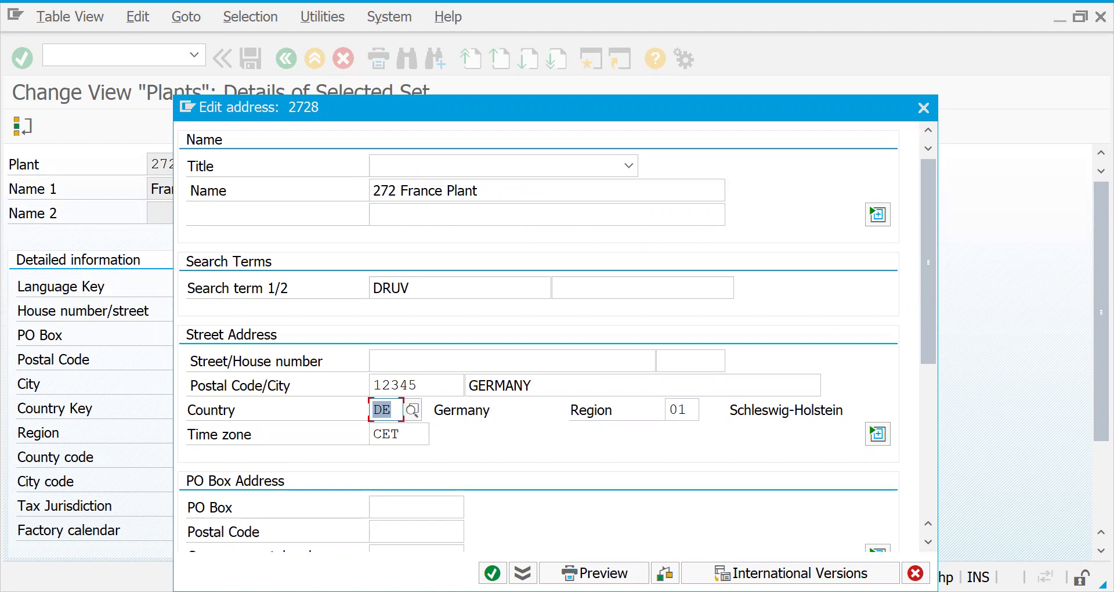
type("fr")
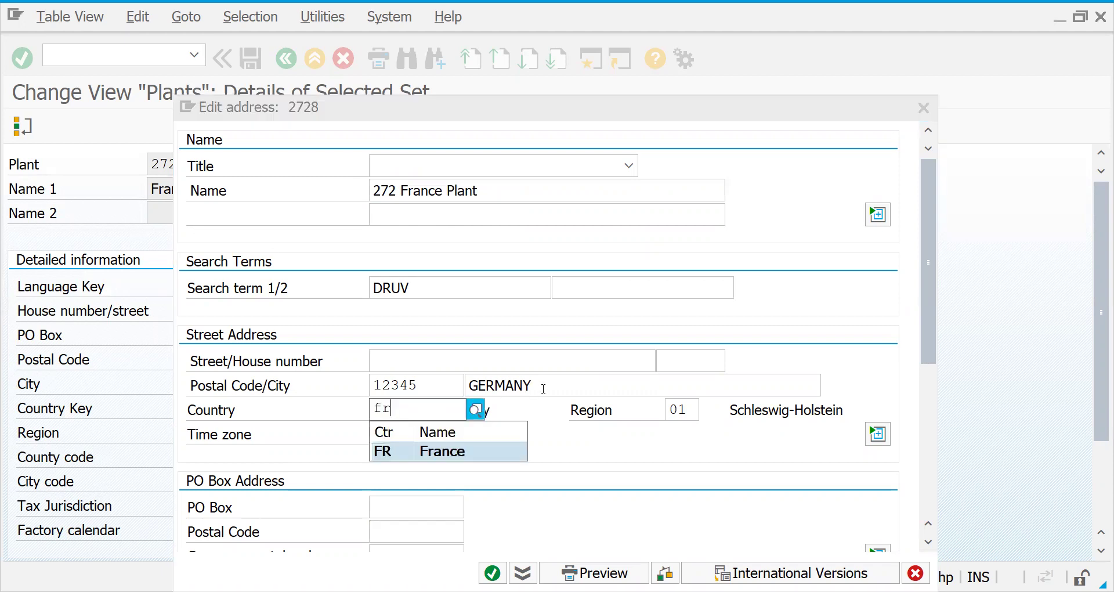
left_click(492, 451)
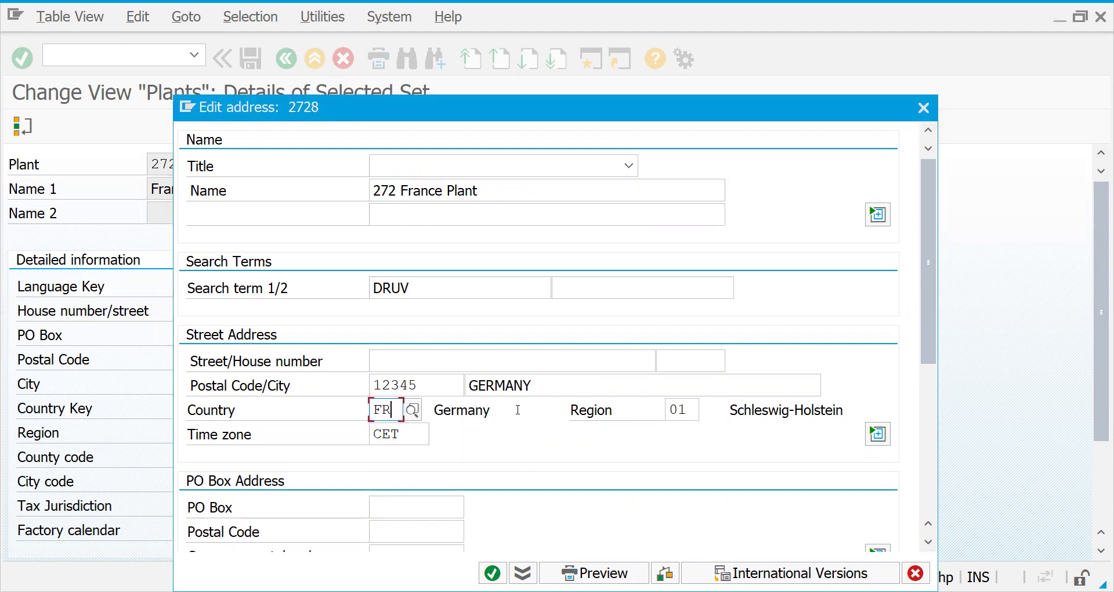
Clear the city entry in plant 2728's street address
left_click(543, 387)
key("BackSpace")
key("BackSpace")
key("BackSpace")
key("BackSpace")
key("BackSpace")
key("BackSpace")
key("BackSpace")
type("france")
key("BackSpace")
key("BackSpace")
key("BackSpace")
key("BackSpace")
key("BackSpace")
key("BackSpace")
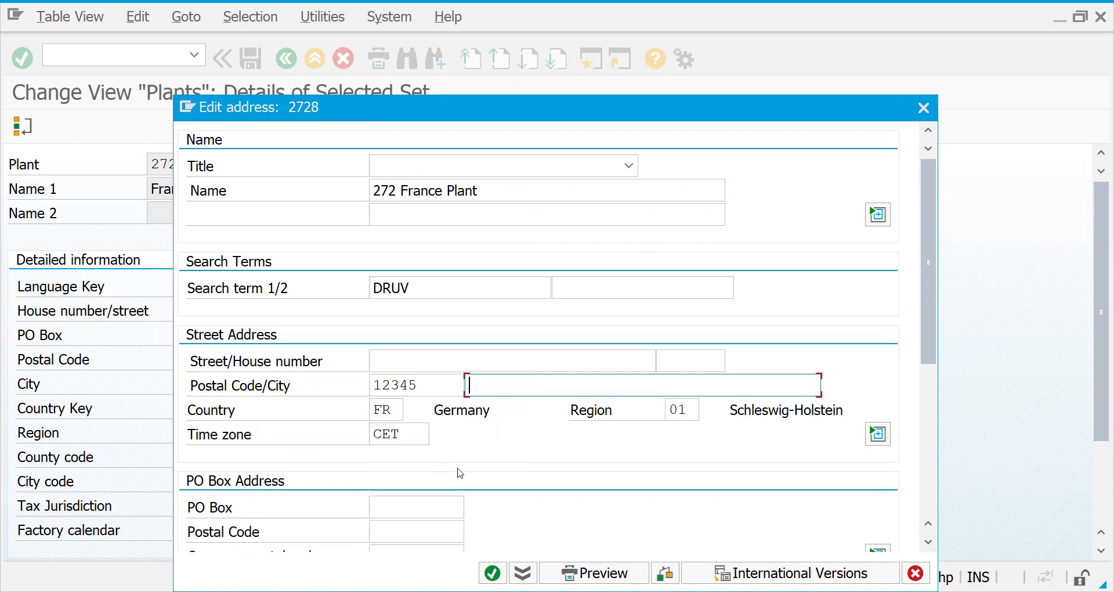
Enter Ain as the city of plant 2728, then finish the copy and save it
left_click(691, 413)
left_click(708, 413)
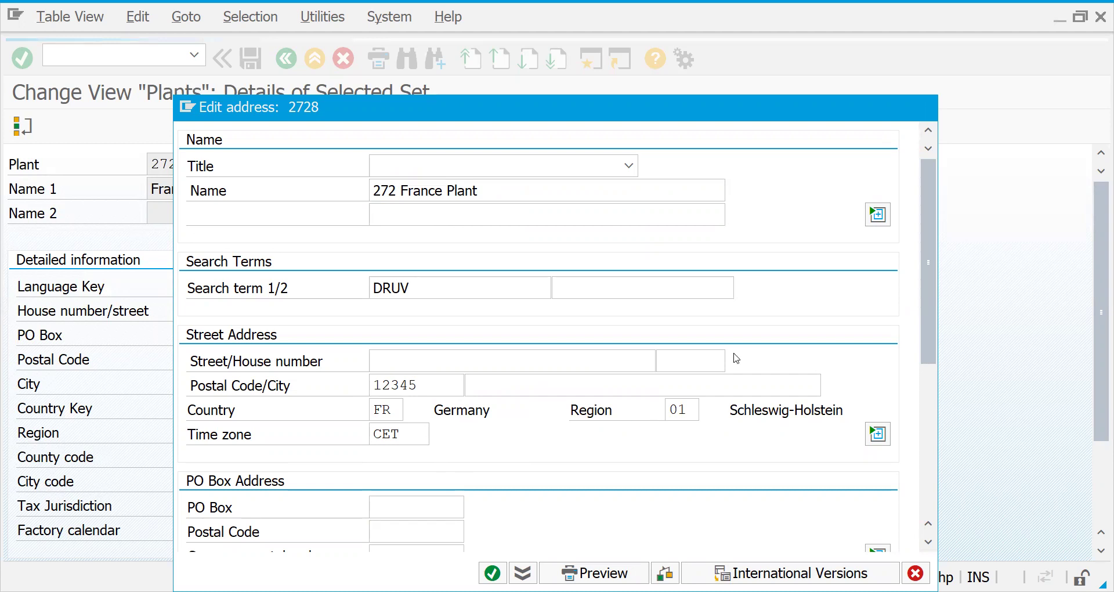
double_click(696, 238)
left_click(523, 386)
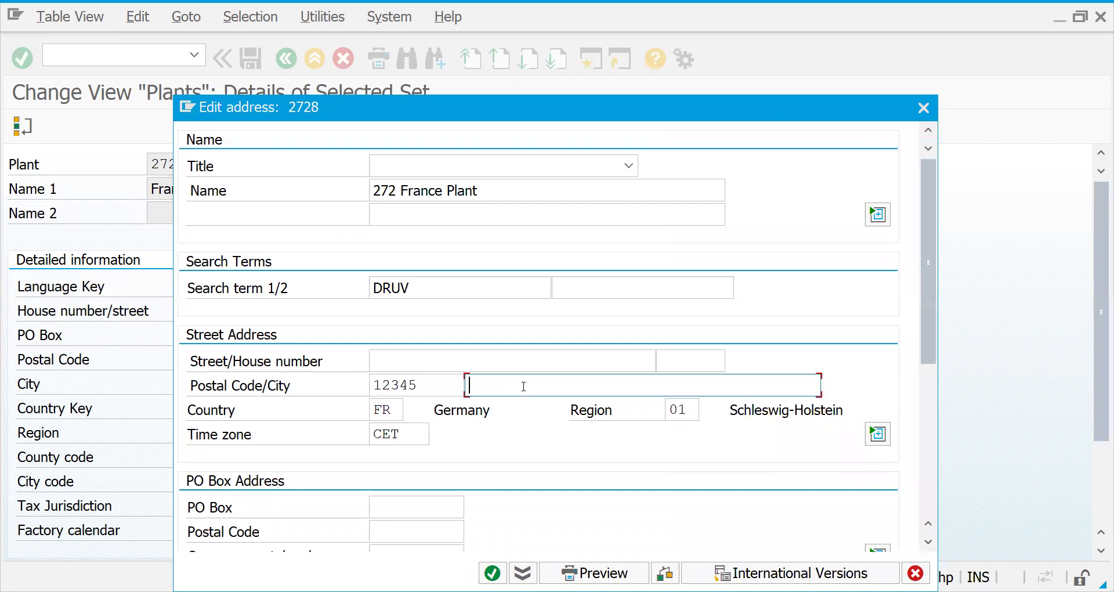
type("Ain")
key("Return")
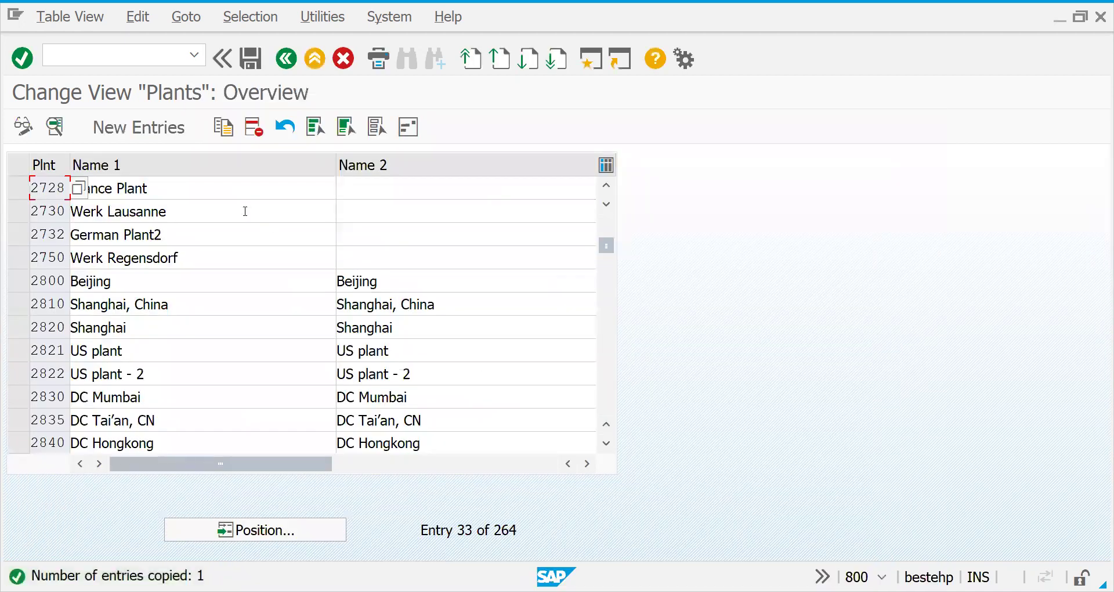
key("ctrl+s")
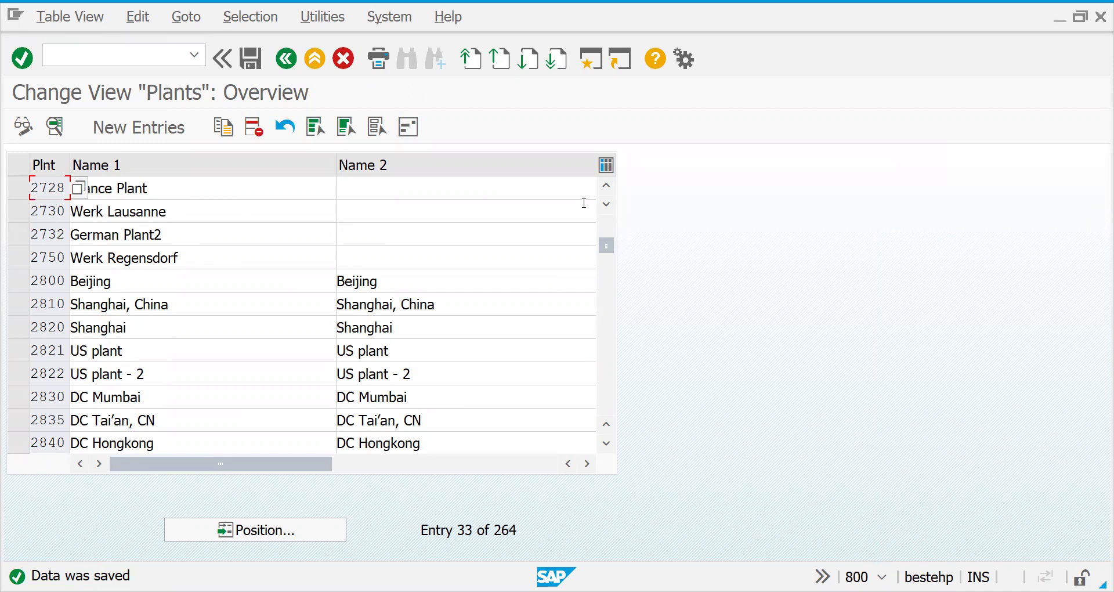
Copy the codes and names of plants 2727 and 2728 from the overview into Excel's DEFINITION sheet, starting at cell C28
left_click(606, 185)
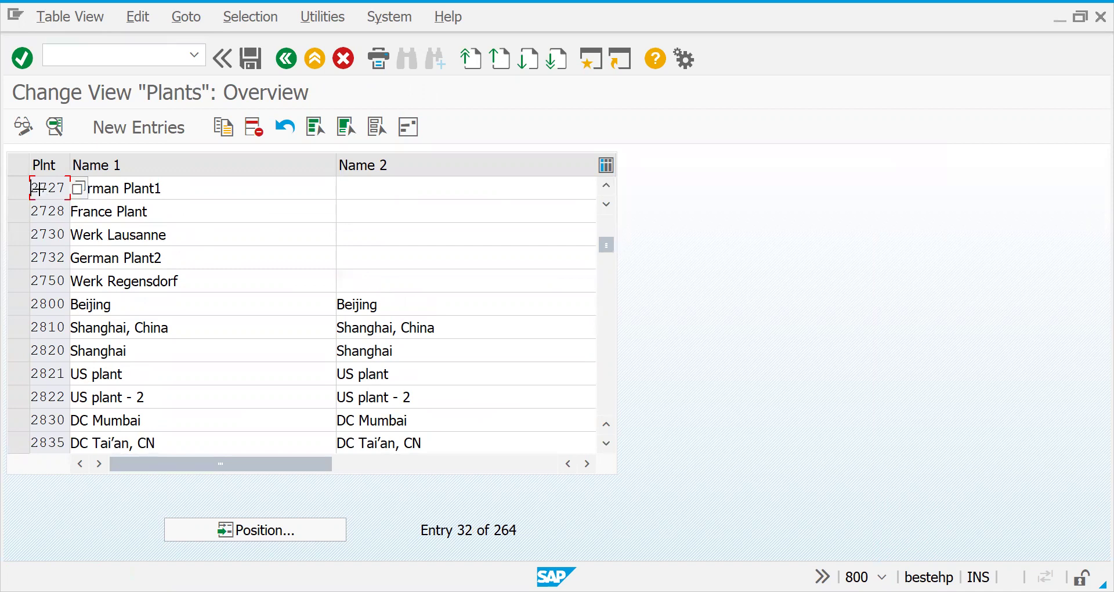
key("ctrl+y")
left_click_drag(33, 188, 148, 208)
key("ctrl+c")
key("alt+Tab")
left_click(142, 502)
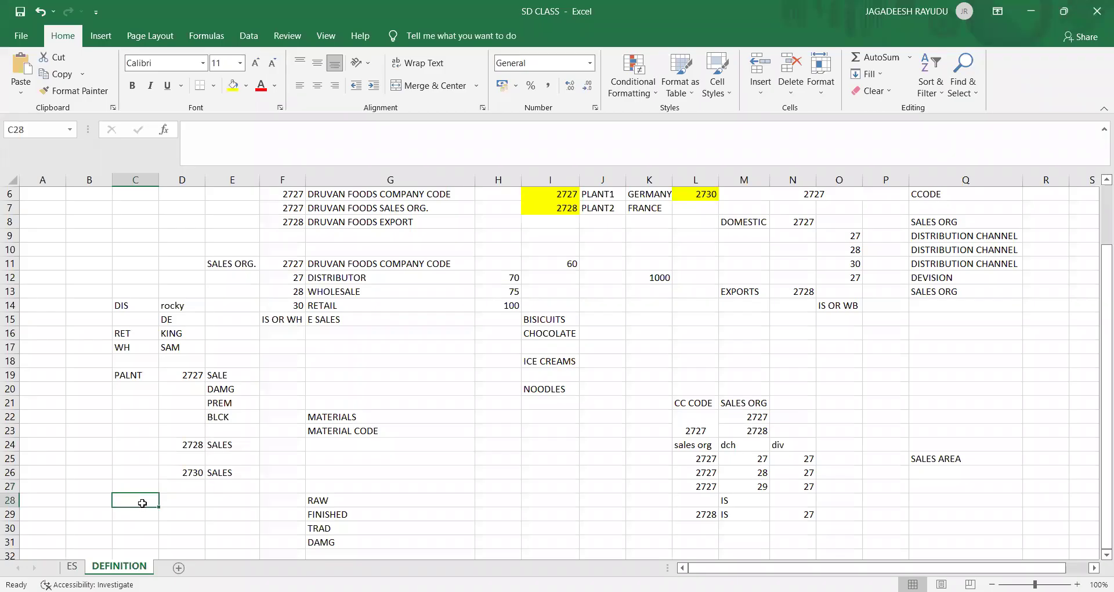
key("ctrl+v")
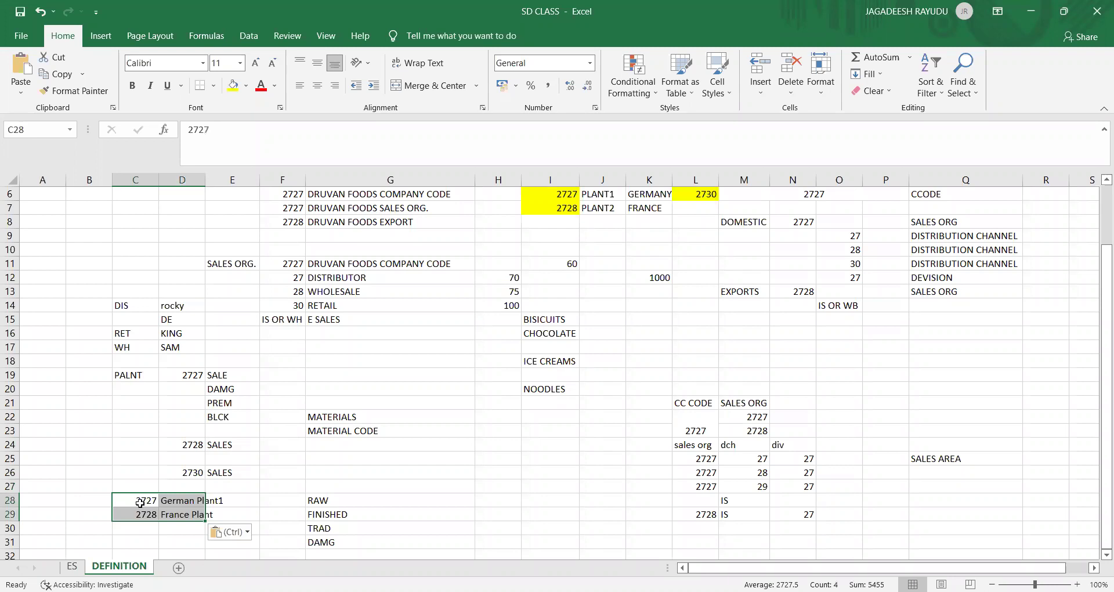
Copy the code and name of plant 2732 from SAP into cell C30 of the Excel sheet and fit column D's width
left_click(145, 528)
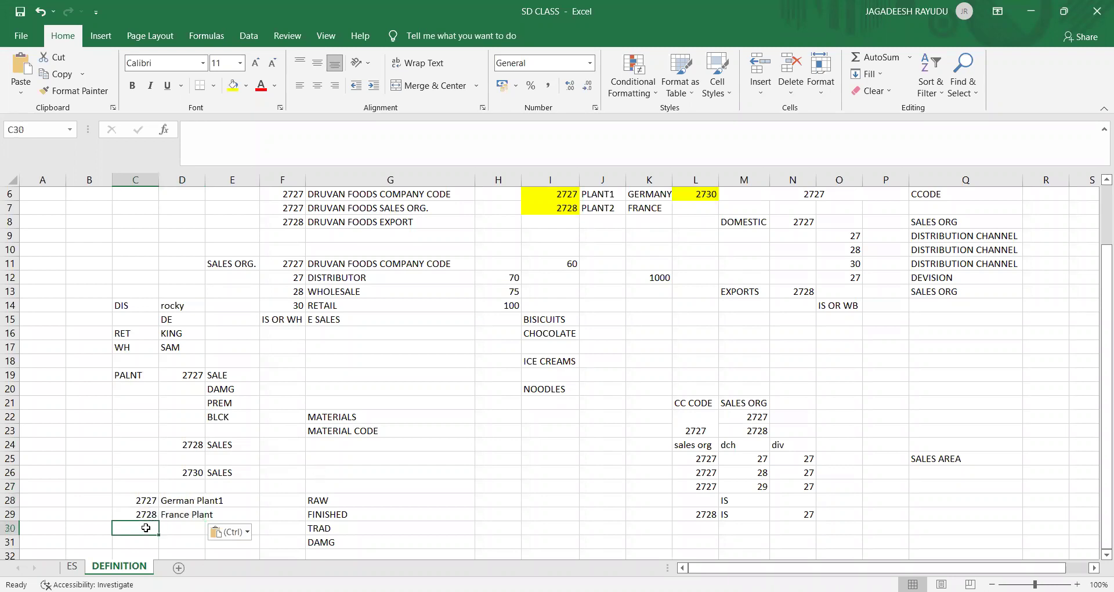
key("alt+Tab")
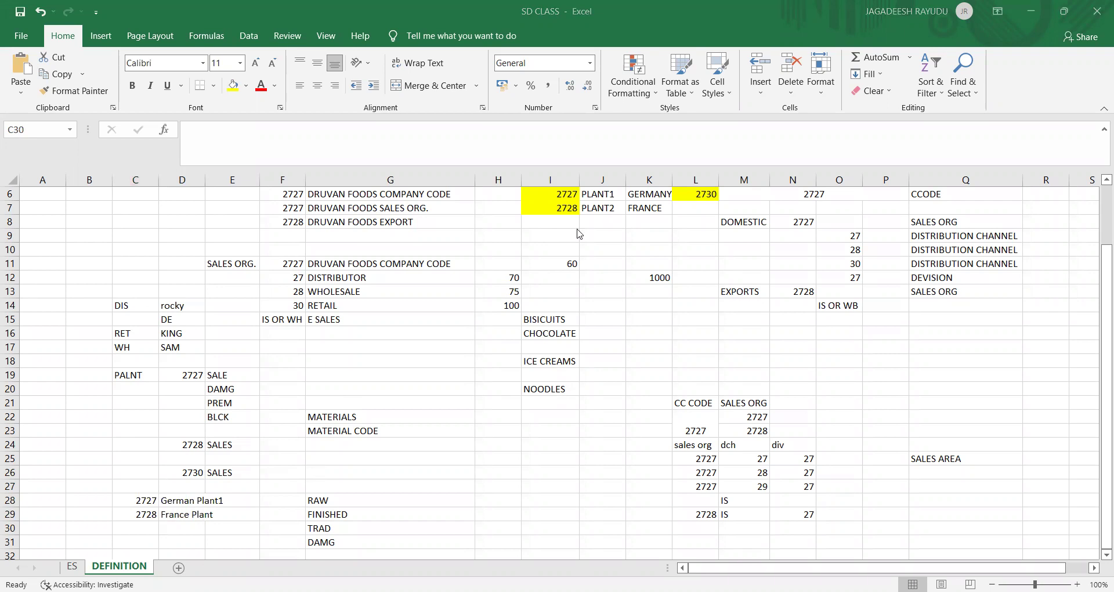
key("alt+Tab")
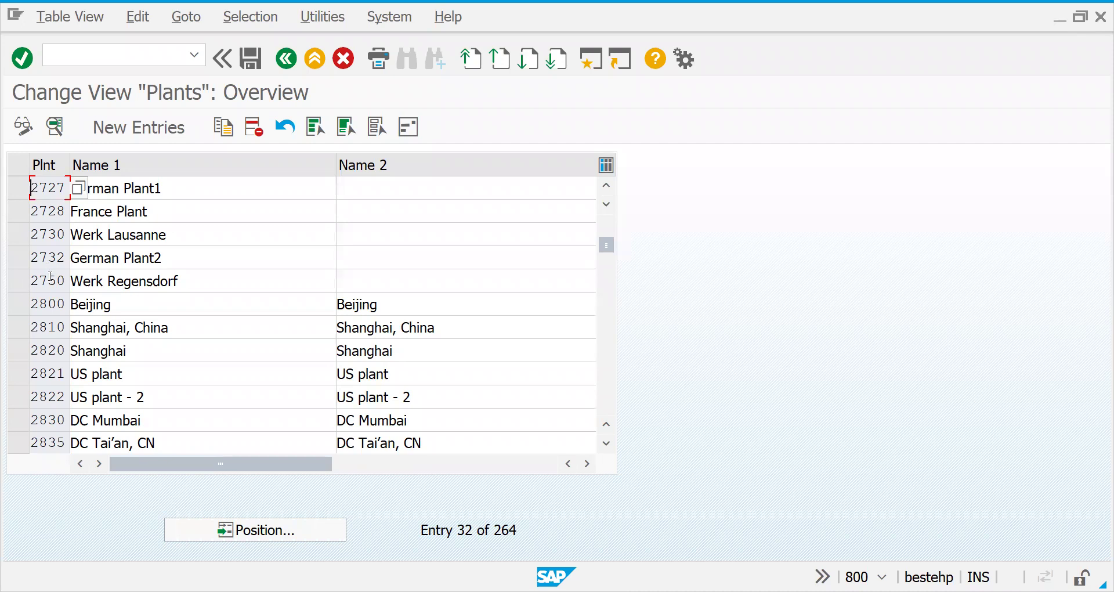
key("ctrl+y")
left_click_drag(32, 251, 175, 256)
key("ctrl+c")
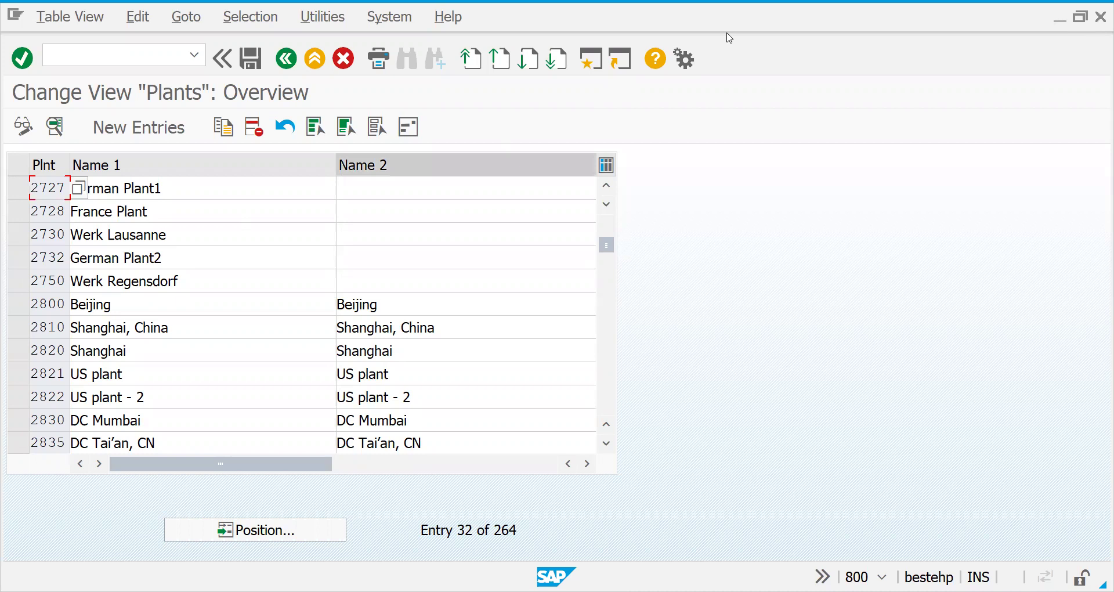
key("alt+Tab")
key("ctrl+v")
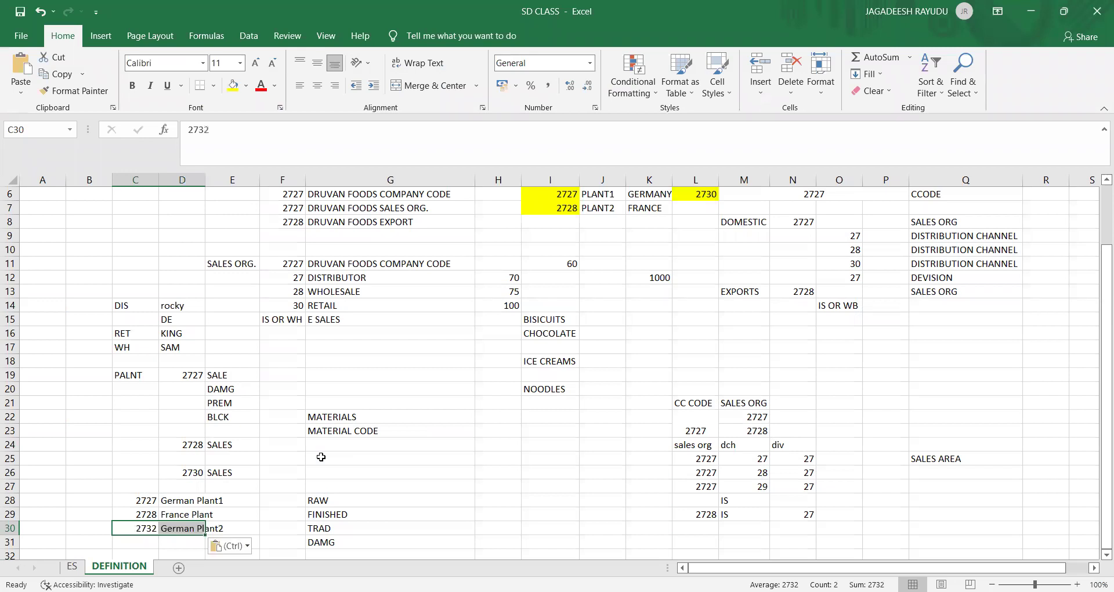
double_click(204, 183)
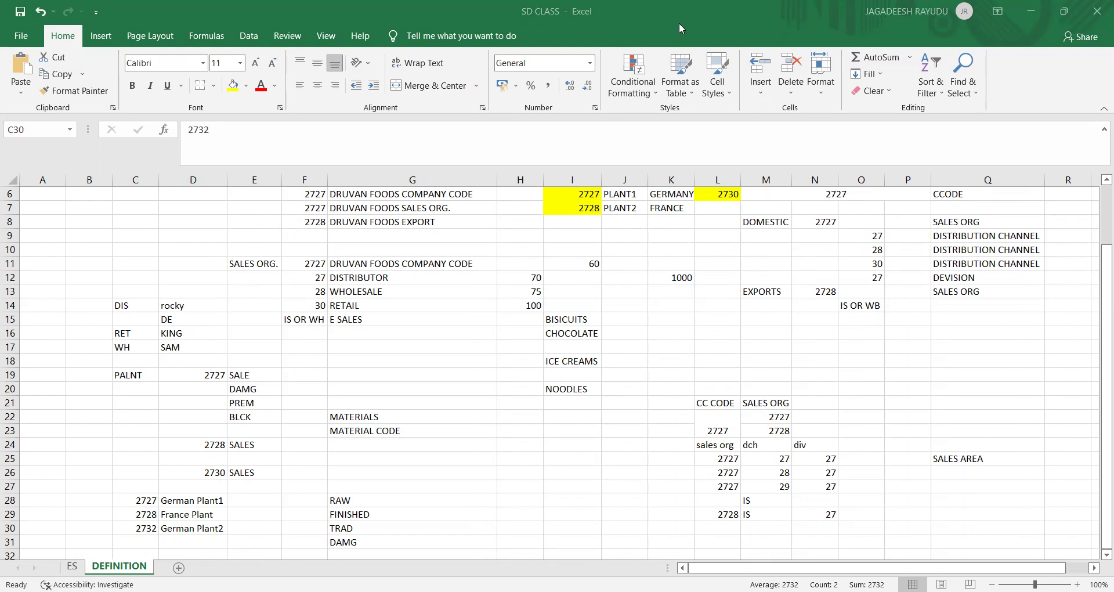
Switch back to SAP and leave the plant maintenance for the implementation guide structure
key("alt+Tab")
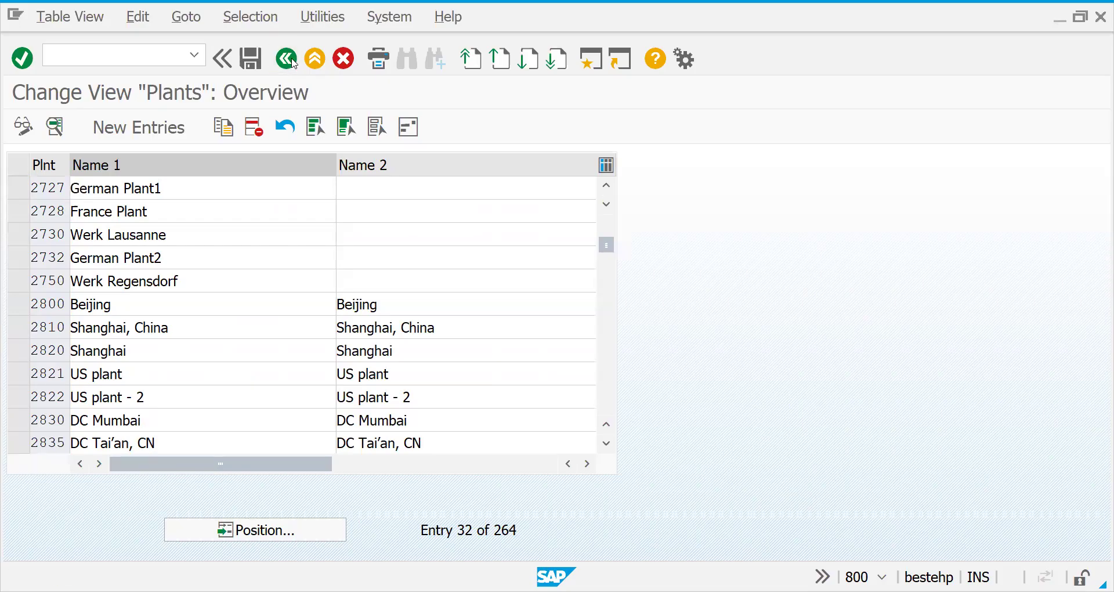
left_click(293, 61)
key("Escape")
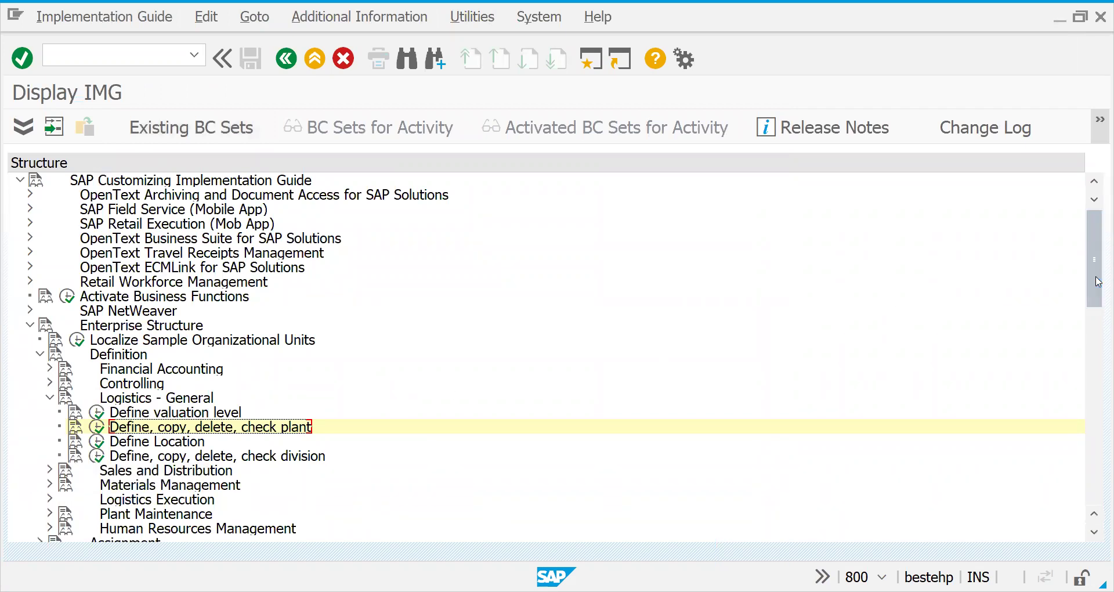
left_click_drag(1098, 288, 1098, 321)
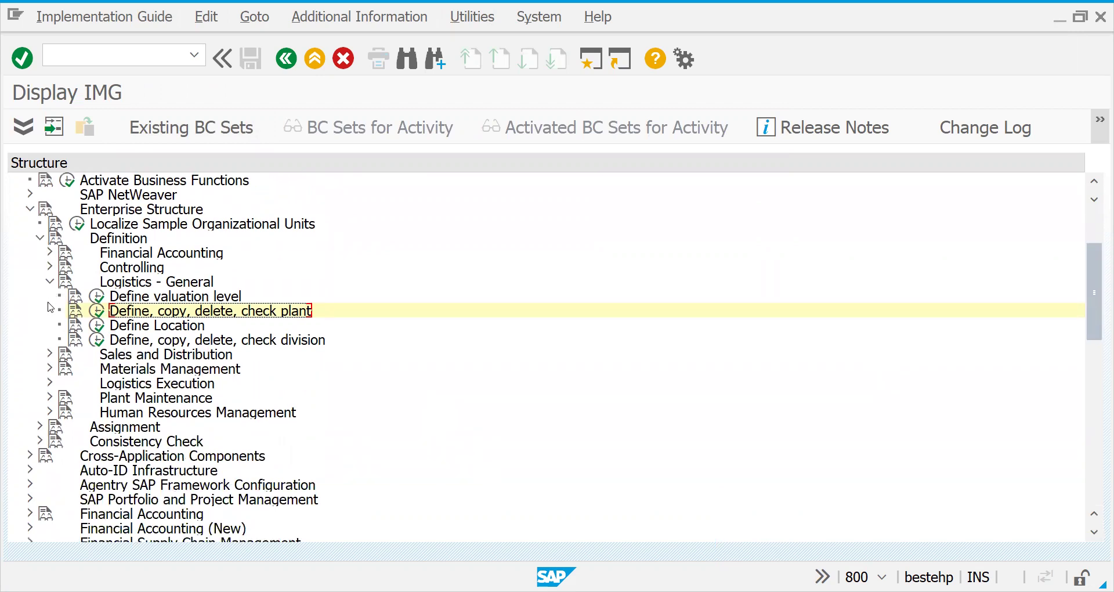
left_click(49, 384)
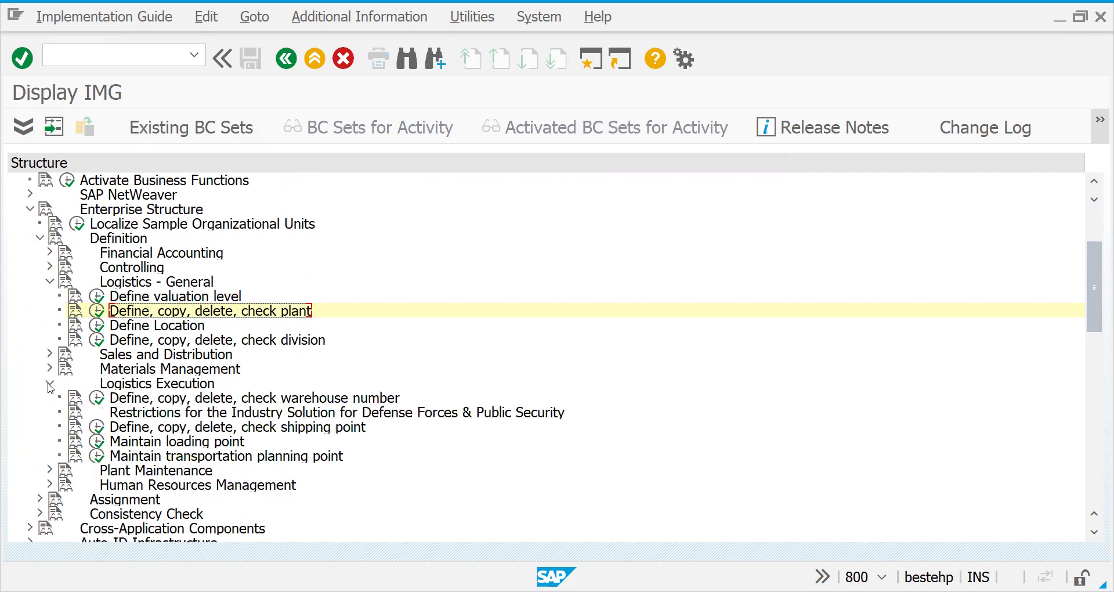
left_click(49, 385)
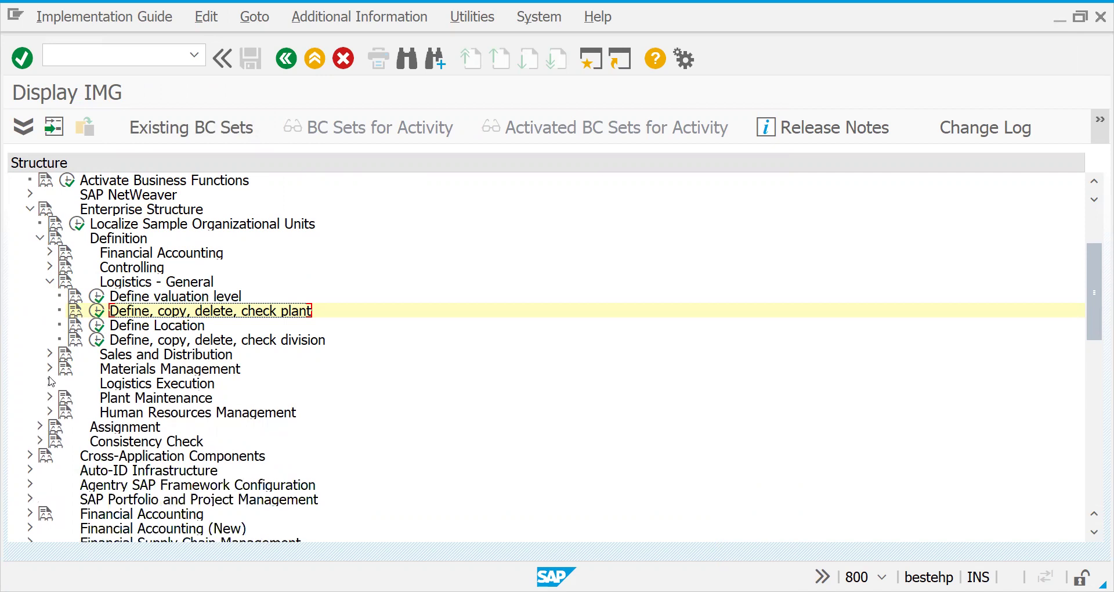
Collapse Logistics - General and open Maintain storage location under Materials Management for plant 2727
left_click(50, 282)
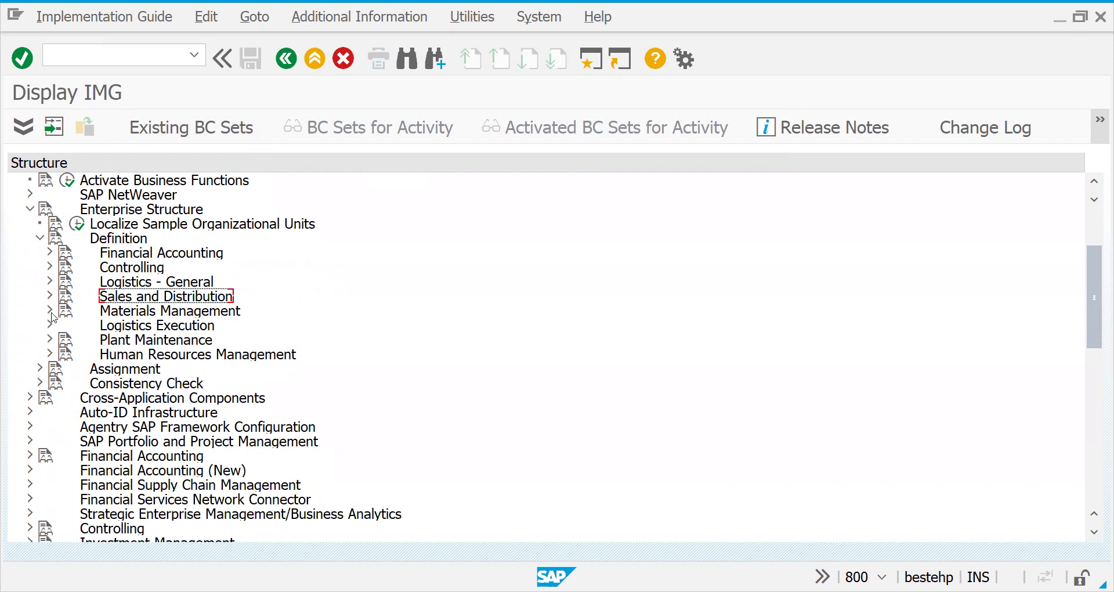
left_click(50, 311)
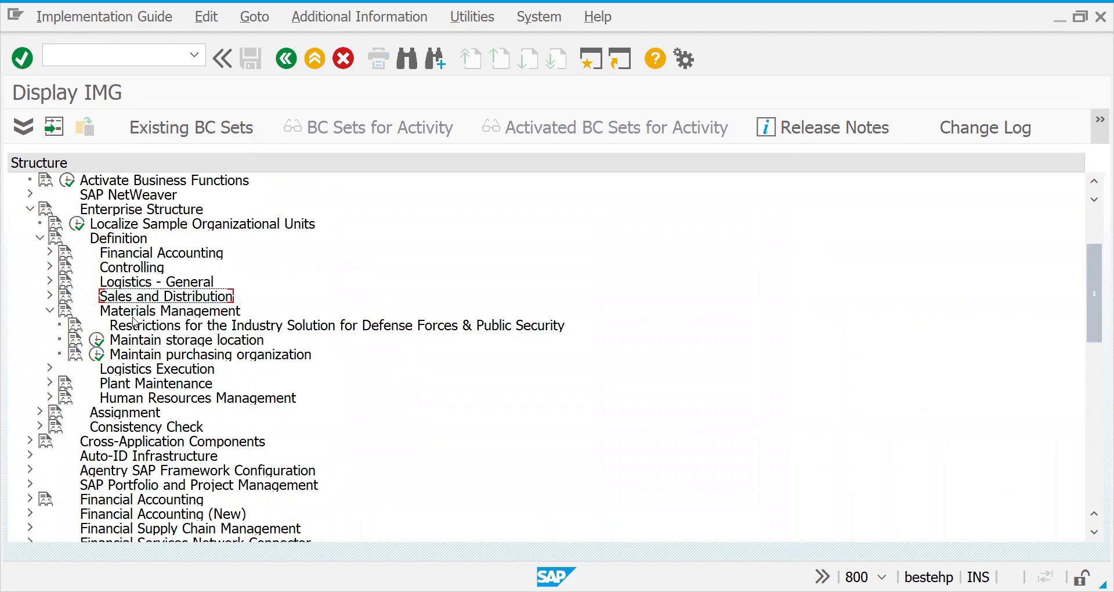
left_click(102, 344)
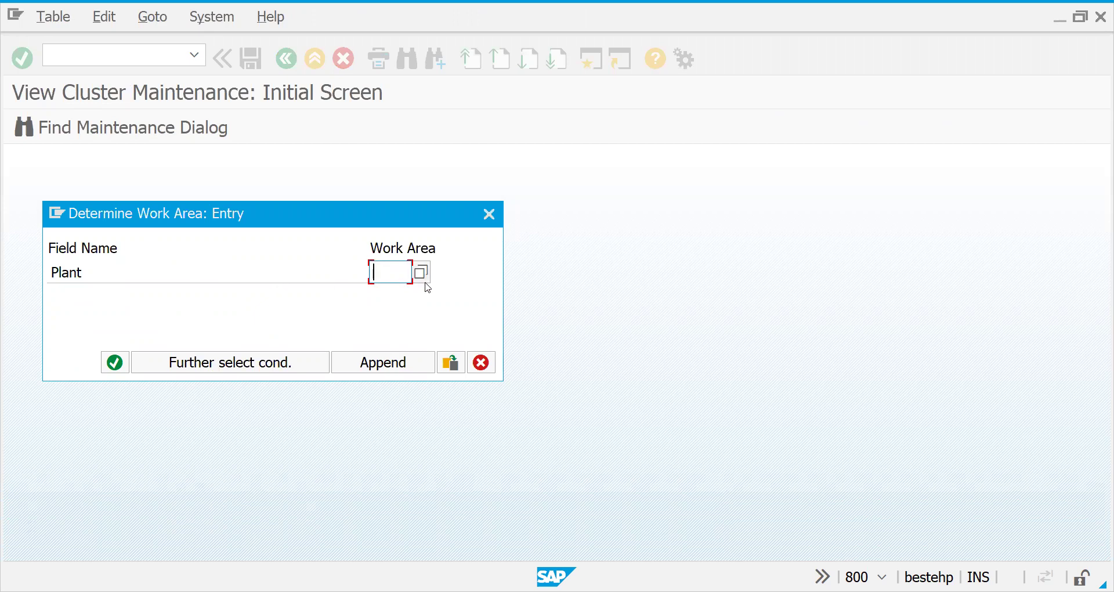
type("2727")
key("Return")
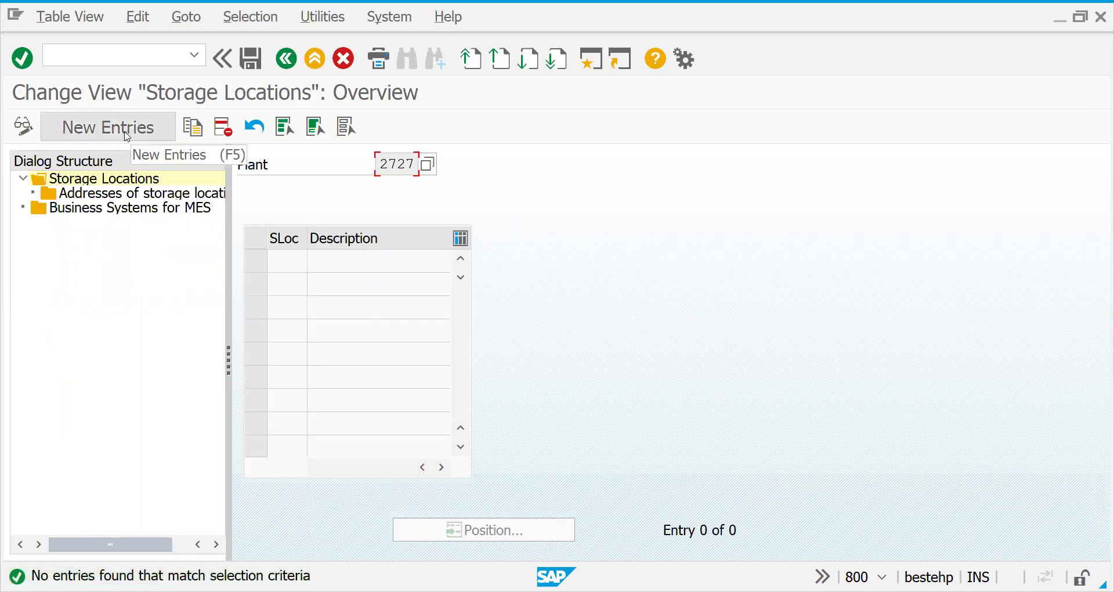
Widen the dialog structure and look over its folders for storage locations, their addresses and MES business systems
left_click_drag(228, 250, 363, 253)
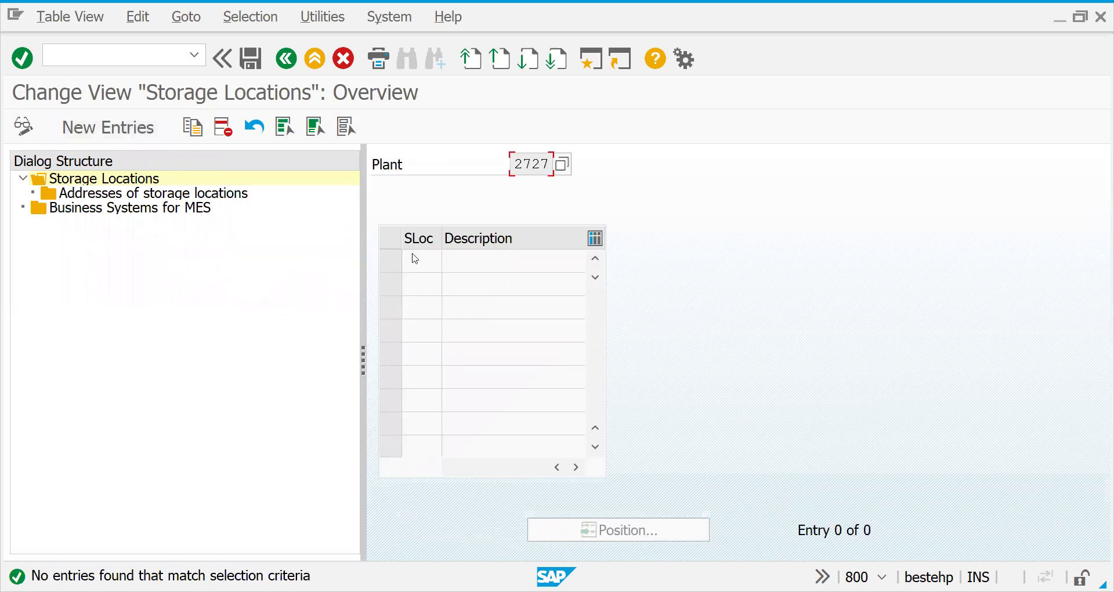
double_click(175, 196)
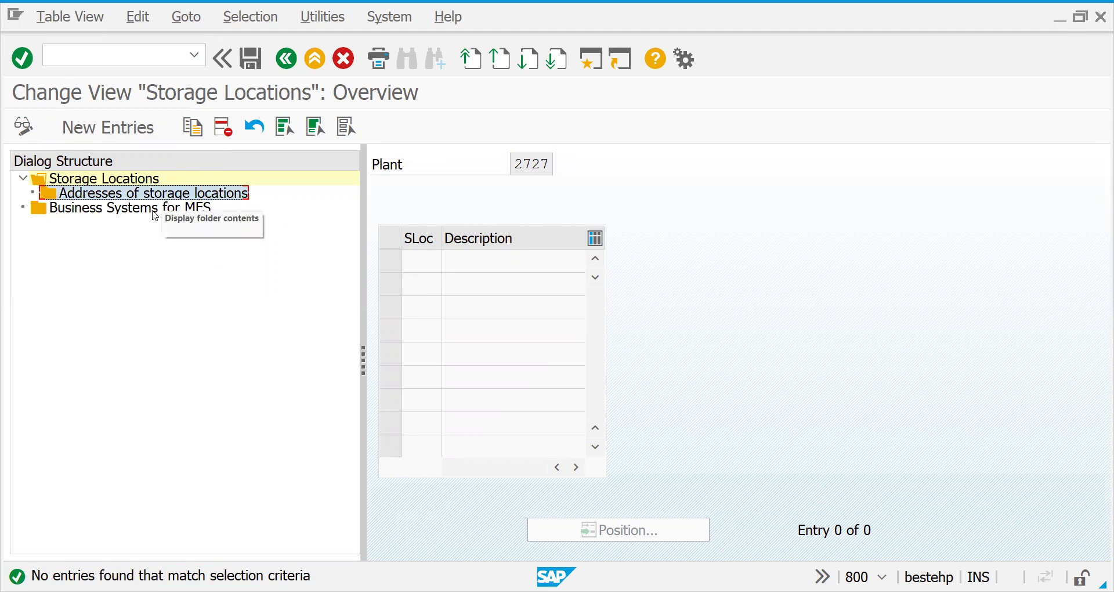
left_click(154, 210)
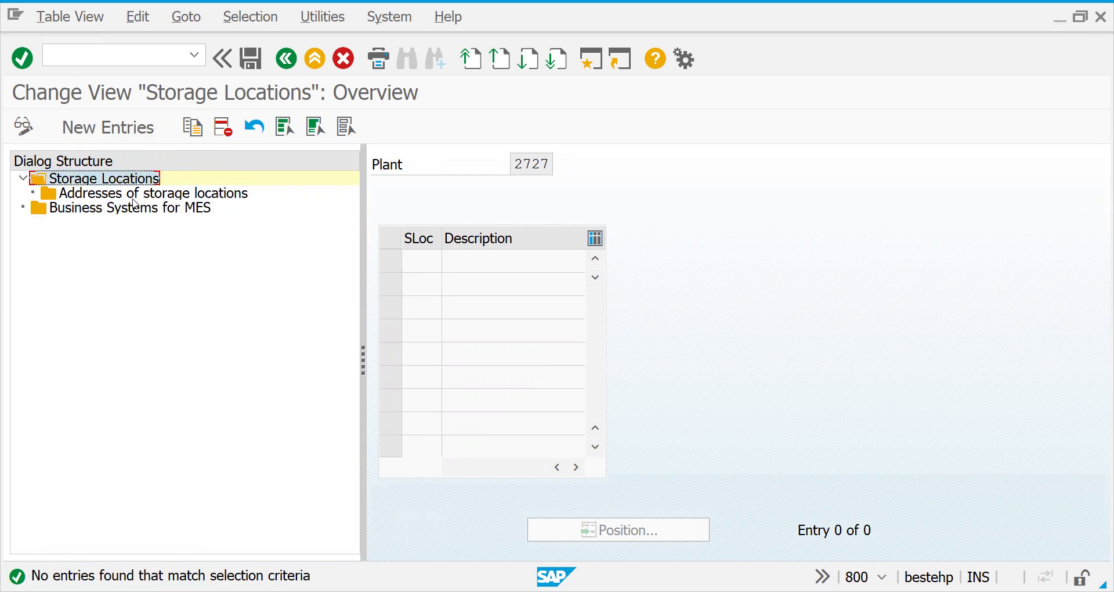
left_click(132, 196)
left_click(120, 179)
Start new storage location entries for plant 2727 and add SALE with the description "sales stloc"
left_click(102, 133)
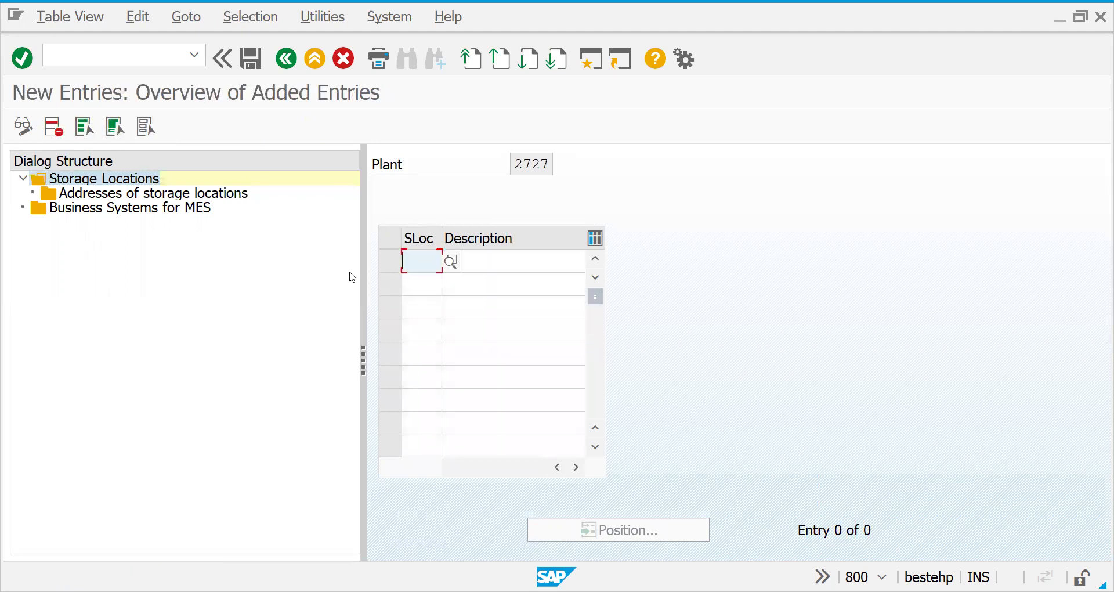
type("sale")
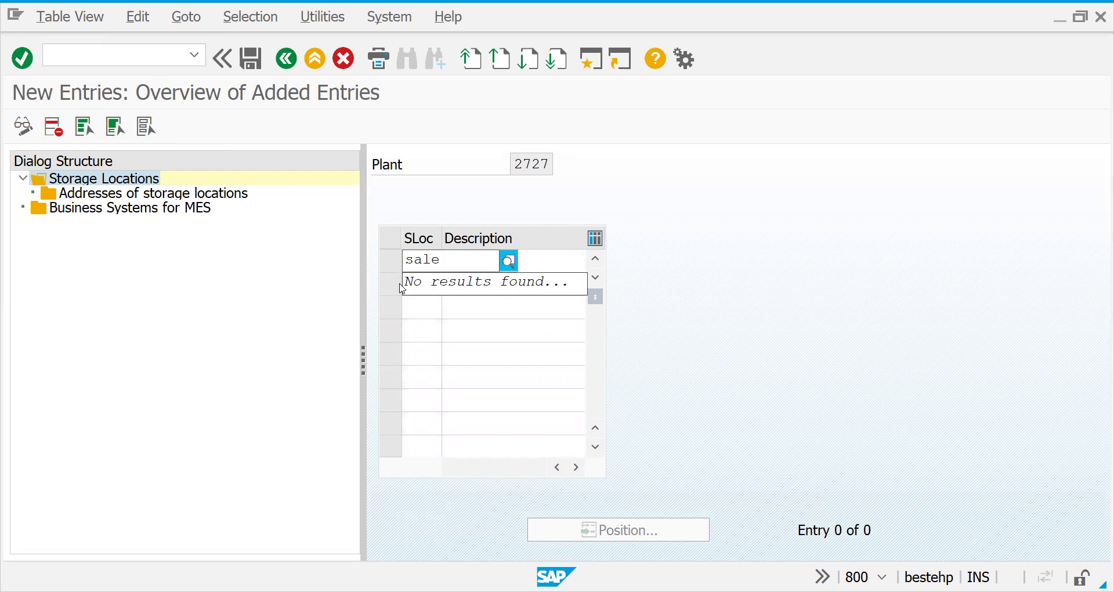
key("Tab")
type("sales stloc")
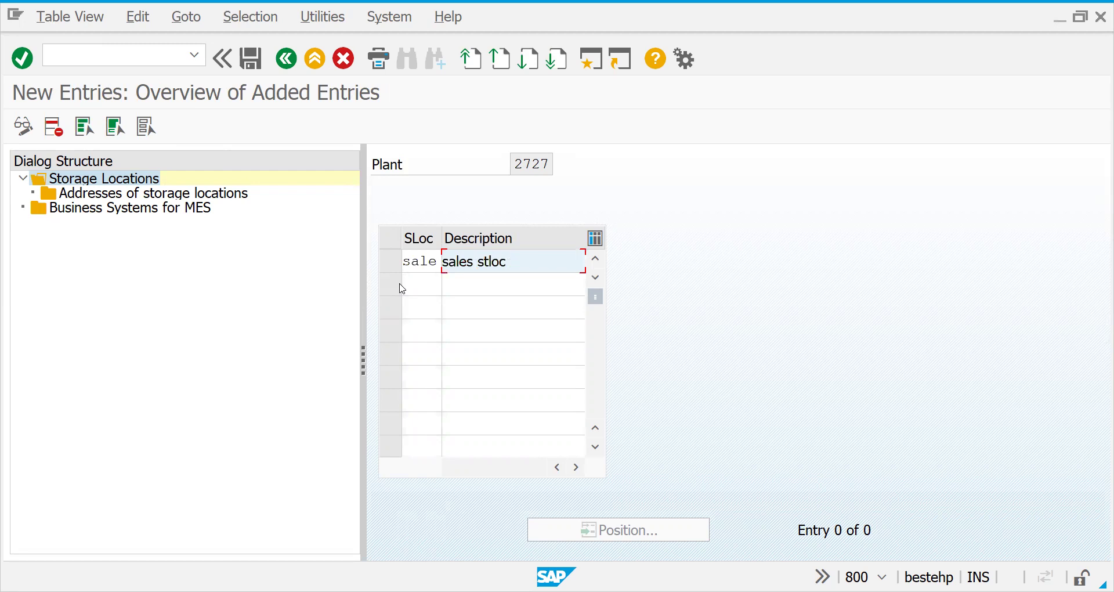
key("Return")
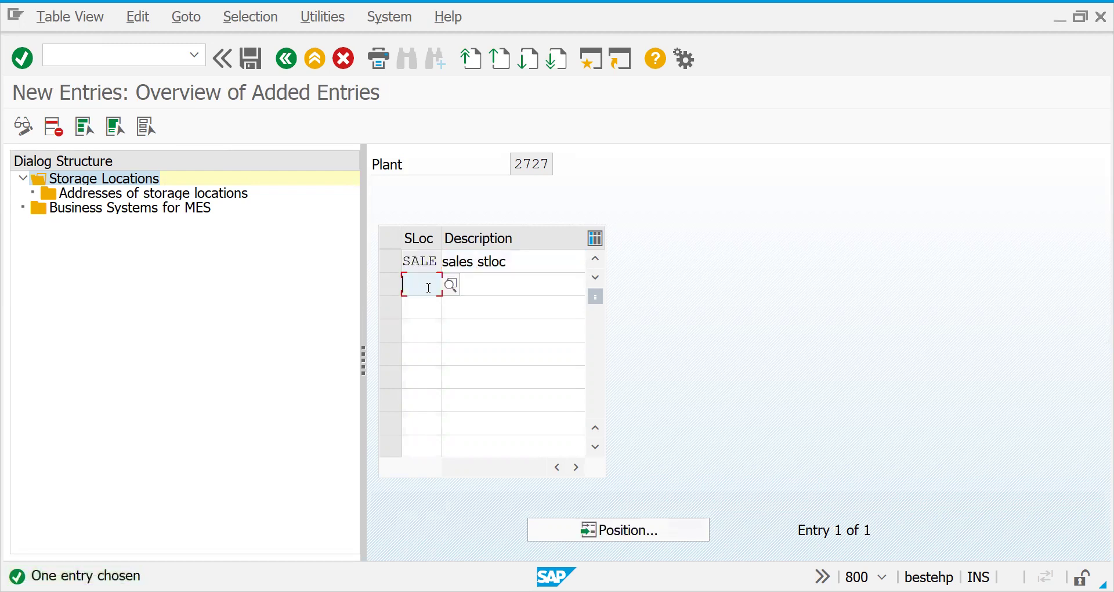
Add storage location DAMG with the description "damged" to plant 2727
type("damg")
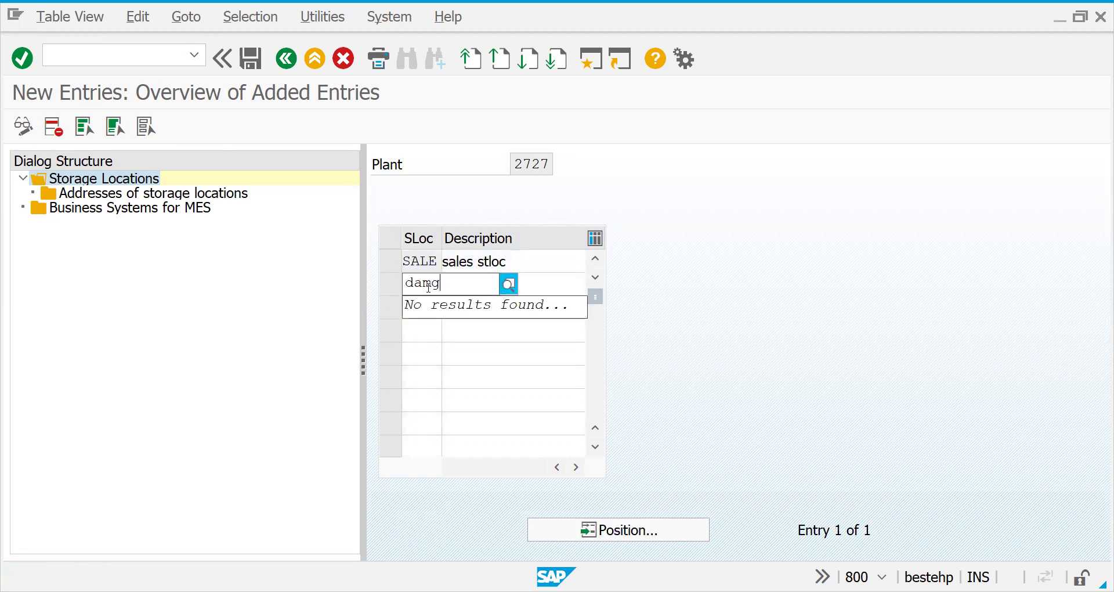
key("Return")
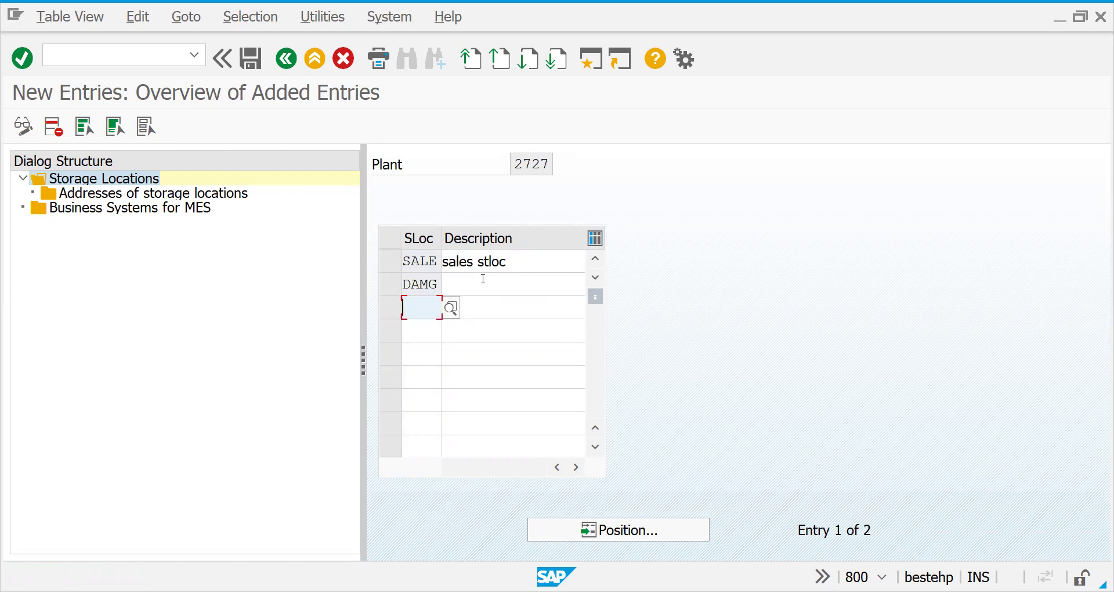
left_click(481, 281)
type("damged")
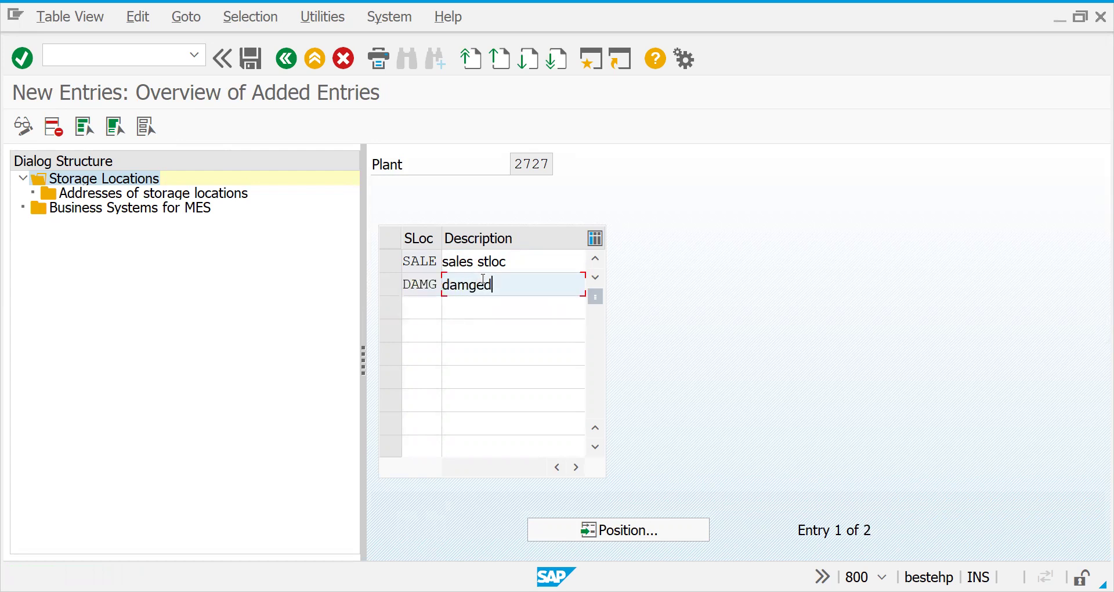
Add storage location BLCK with the description "blocked" to plant 2727
left_click(432, 303)
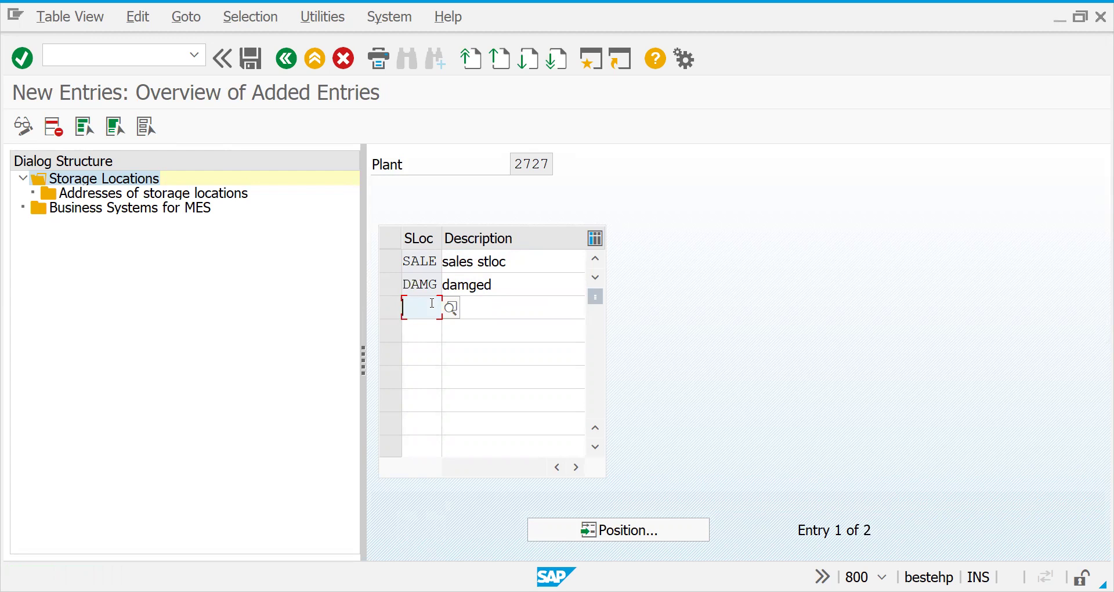
type("blck")
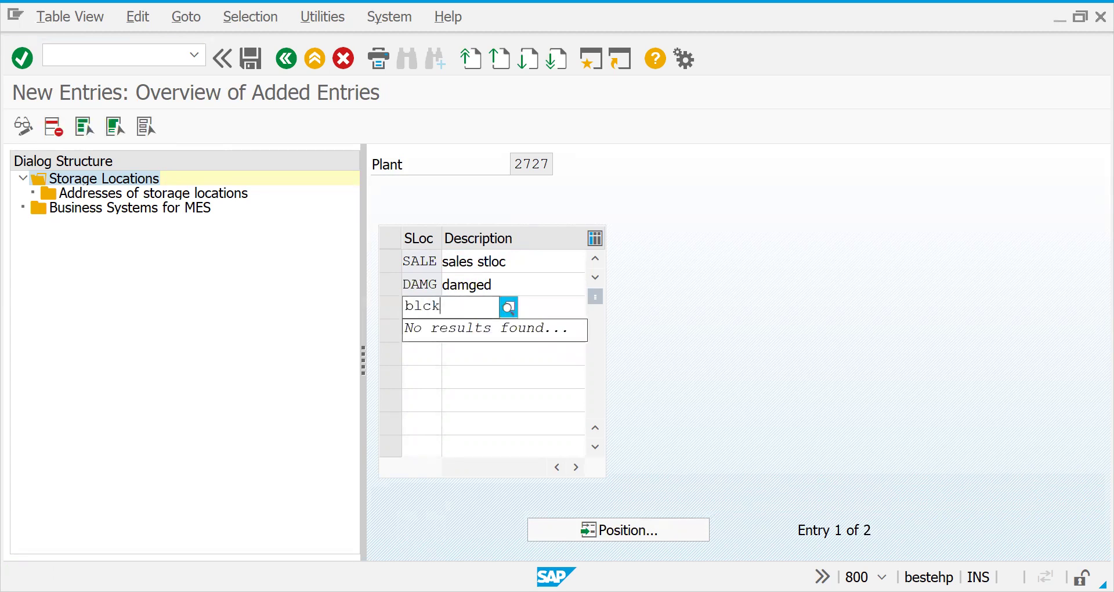
key("Tab")
type("blocked")
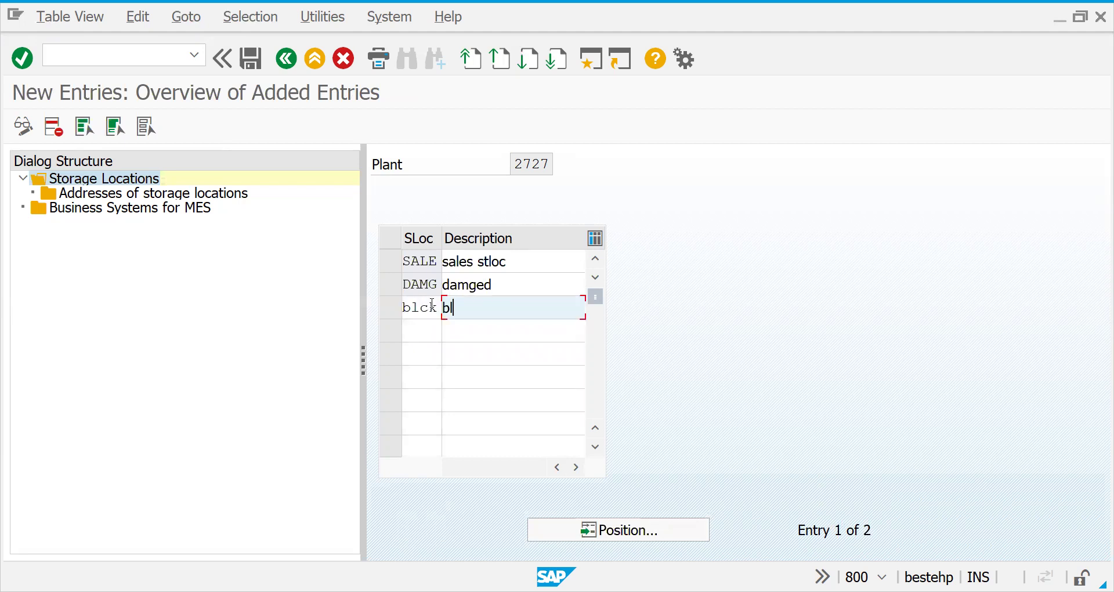
left_click(412, 335)
key("Return")
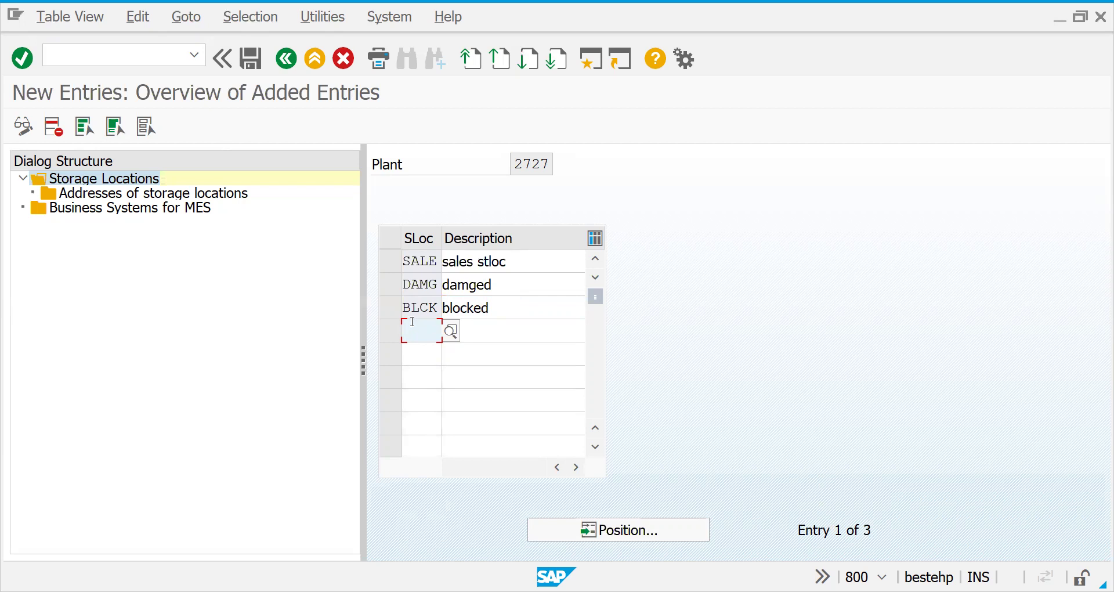
Add storage location FREE with the description "free goods" and save plant 2727's entries to the "sales settings" customizing request
left_click(414, 310)
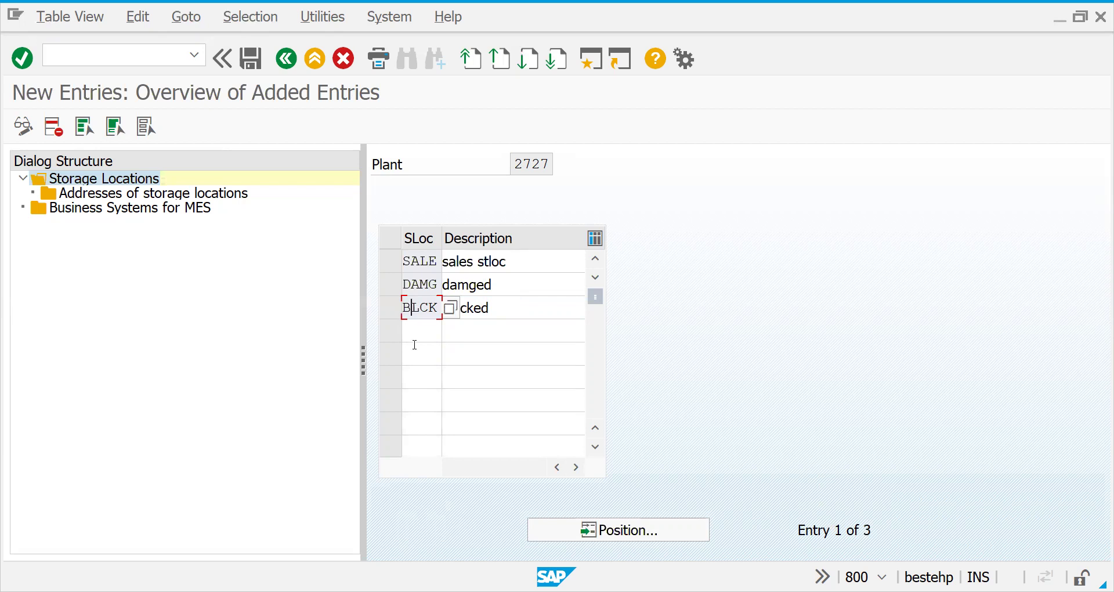
left_click(414, 334)
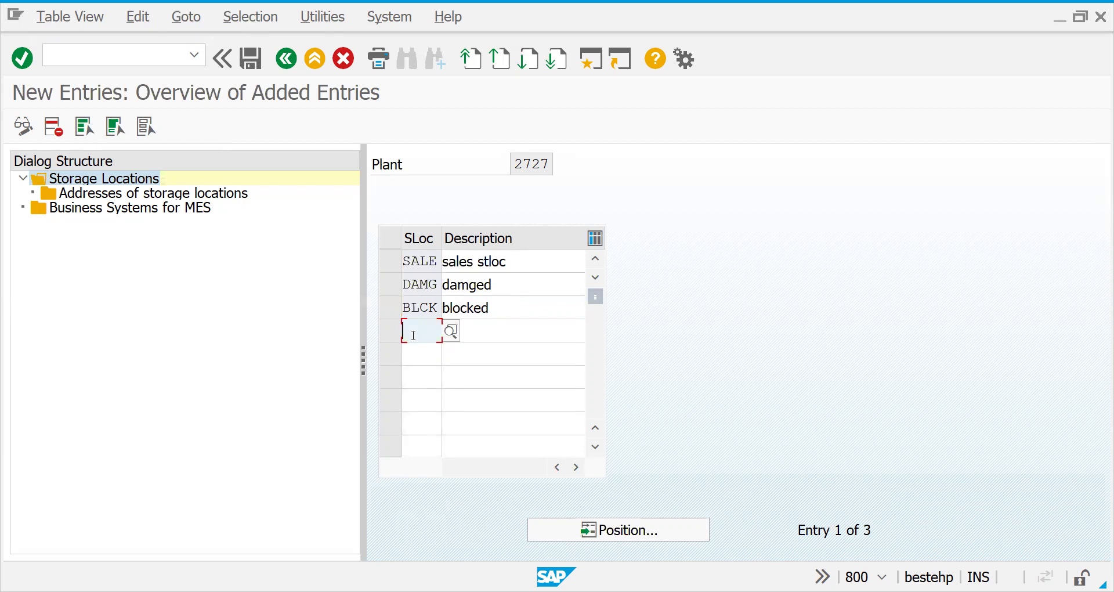
type("free")
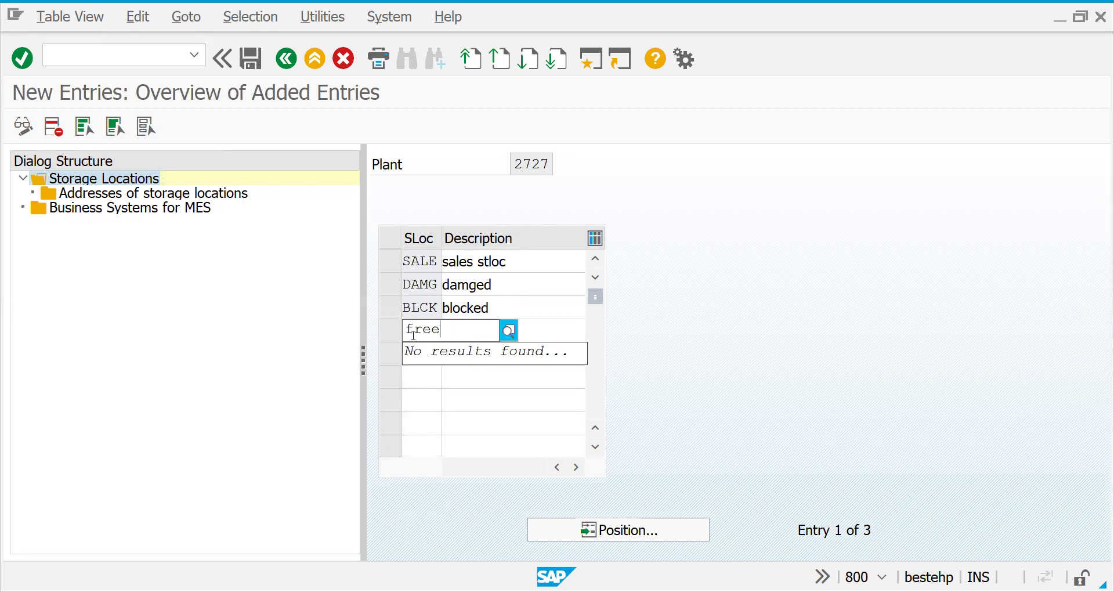
key("Tab")
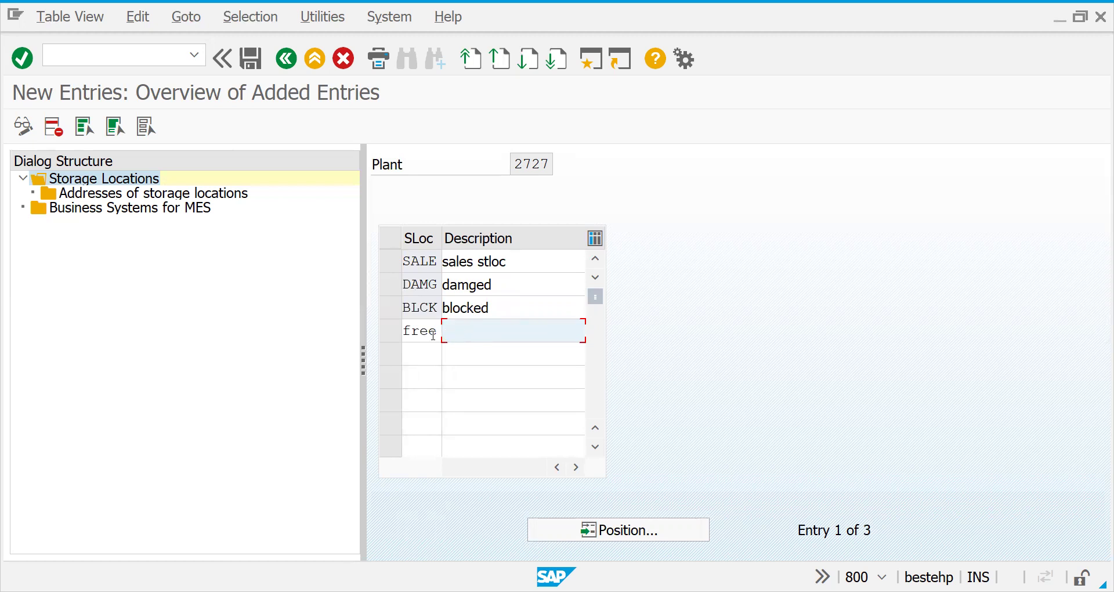
type("free goods")
key("Return")
key("ctrl+s")
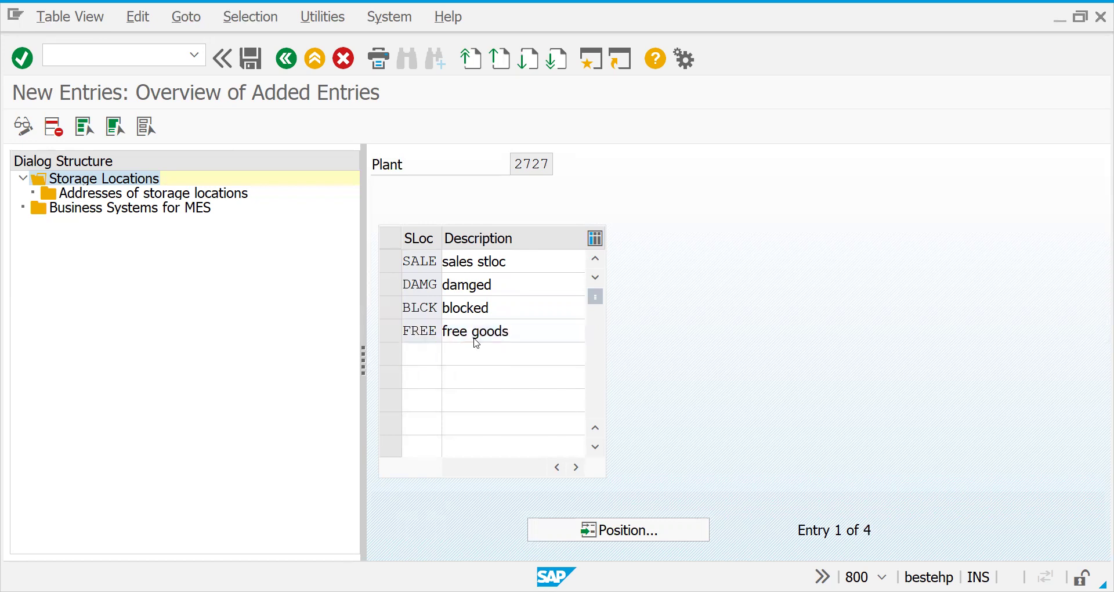
left_click(312, 369)
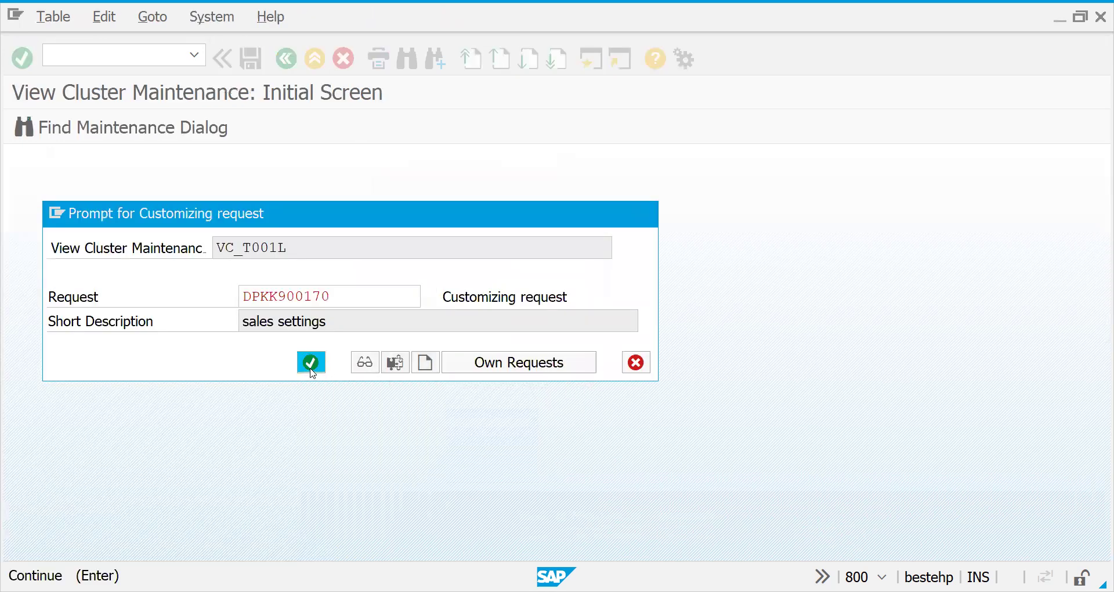
Copy plant 2727's SALE, DAMG, BLCK and FREE storage location codes with their descriptions as a block
key("ctrl+y")
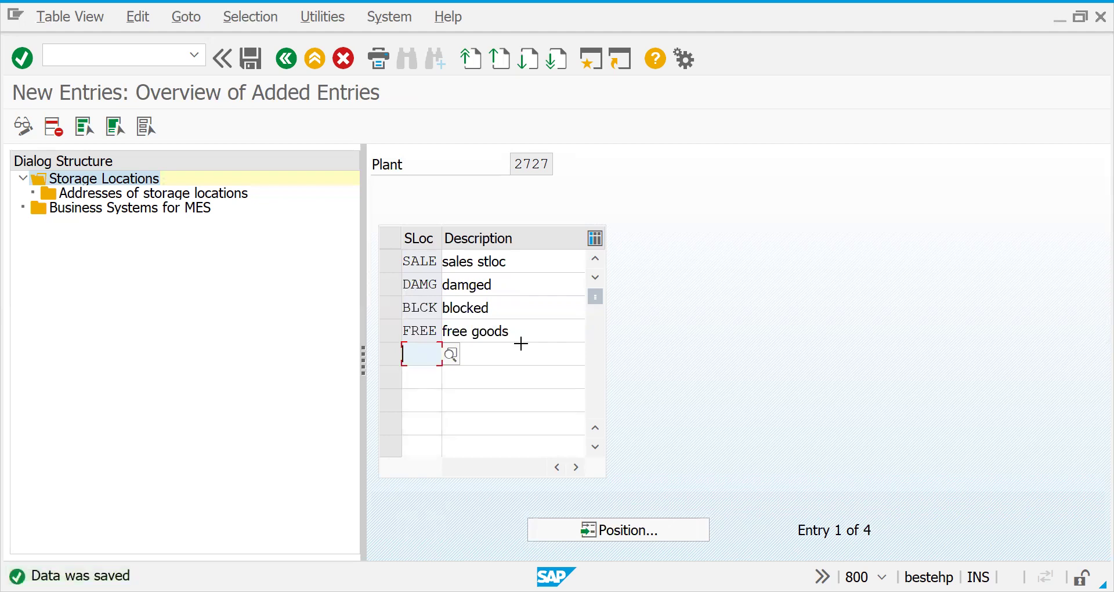
left_click_drag(431, 273, 503, 328)
key("ctrl+c")
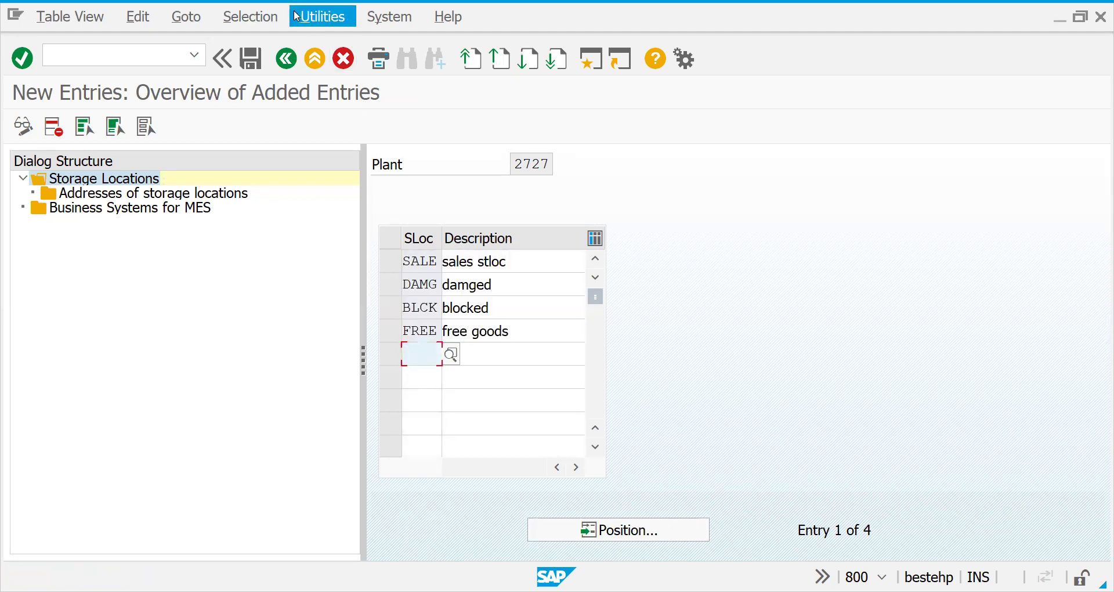
Leave the storage location maintenance of plant 2727 for the implementation guide structure
left_click(286, 58)
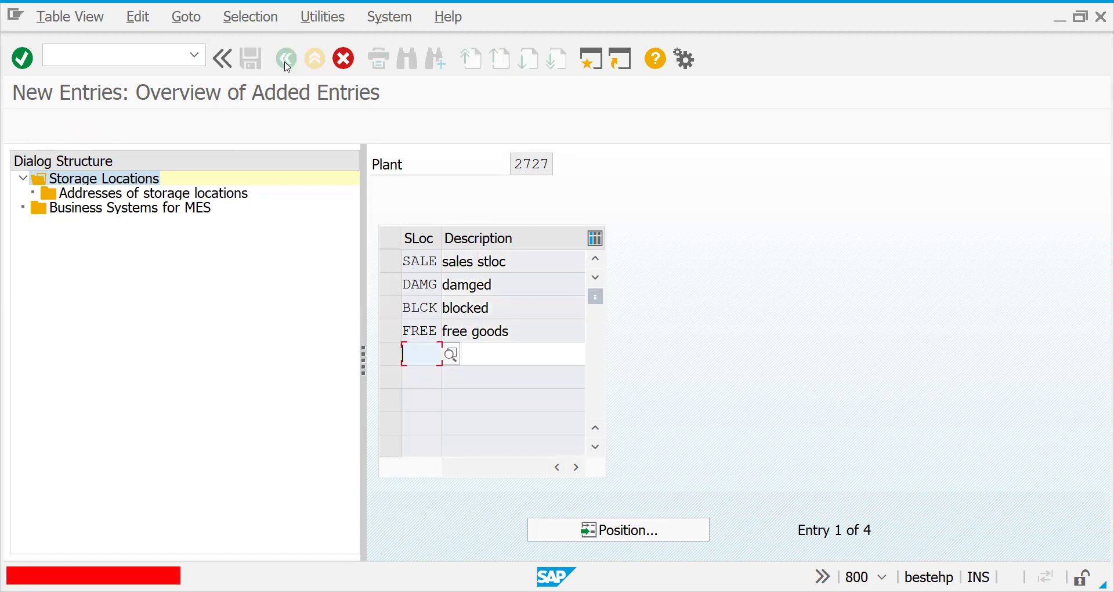
left_click(344, 58)
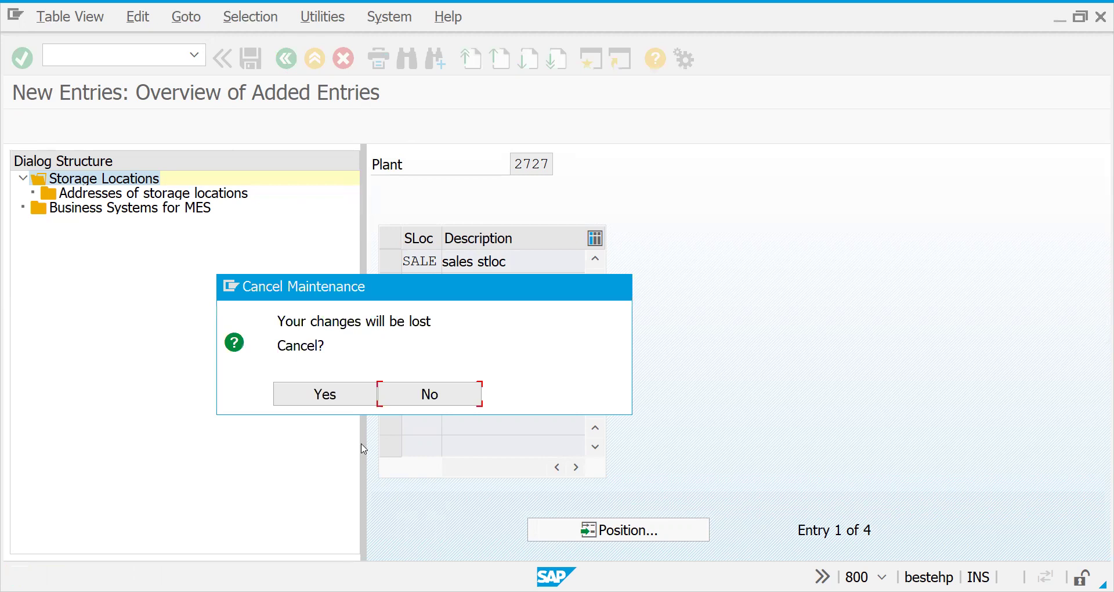
left_click(341, 400)
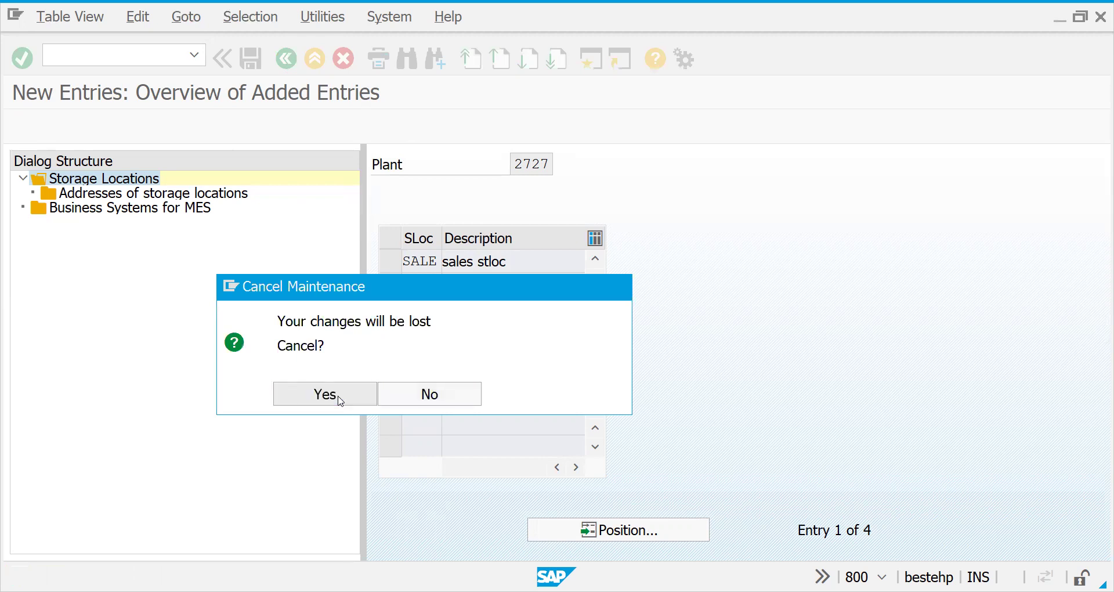
left_click(286, 58)
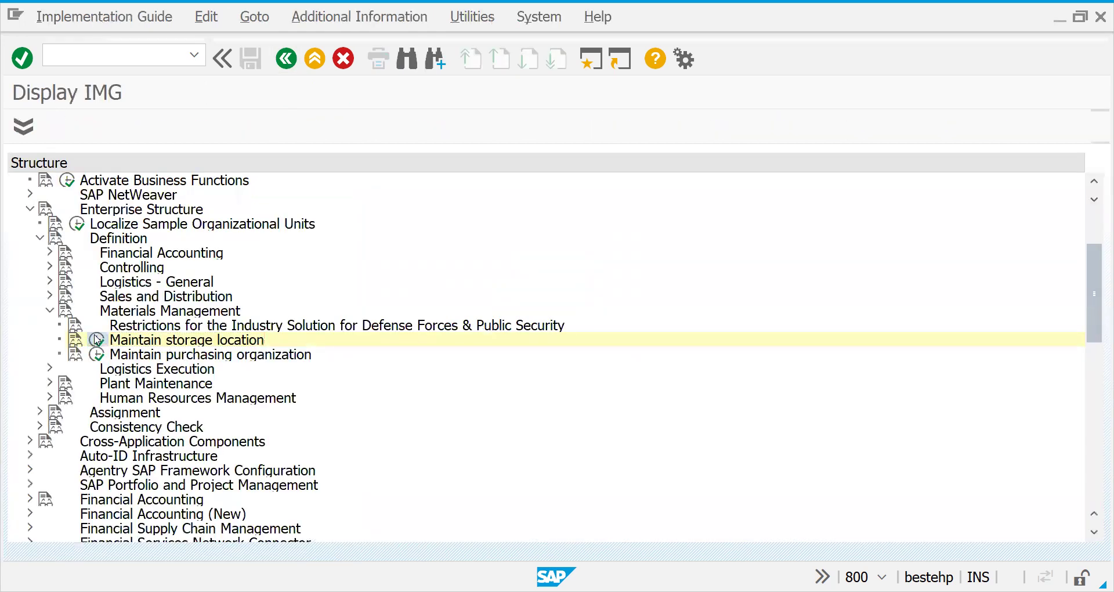
Open Maintain storage location for plant 2728 and paste the copied storage locations as new entries
left_click(97, 340)
type("2728")
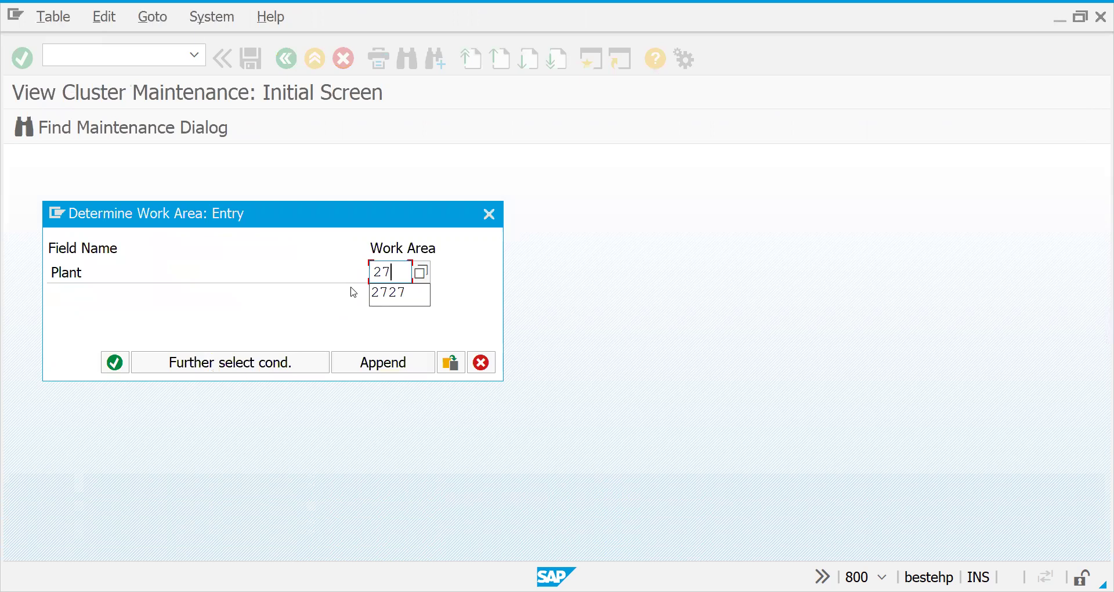
left_click(113, 363)
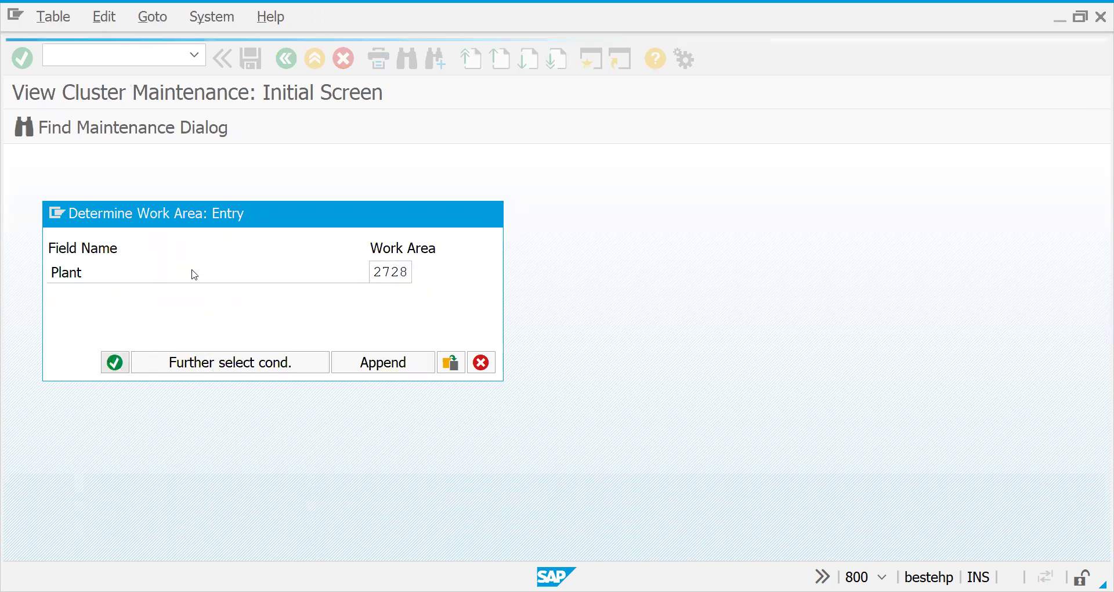
left_click(82, 133)
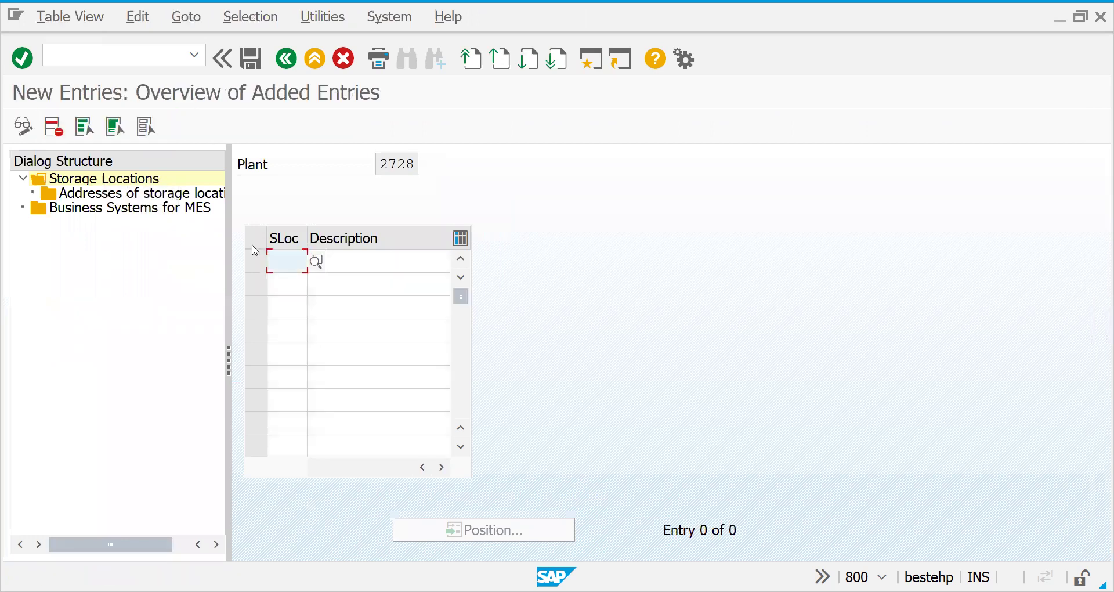
key("ctrl+v")
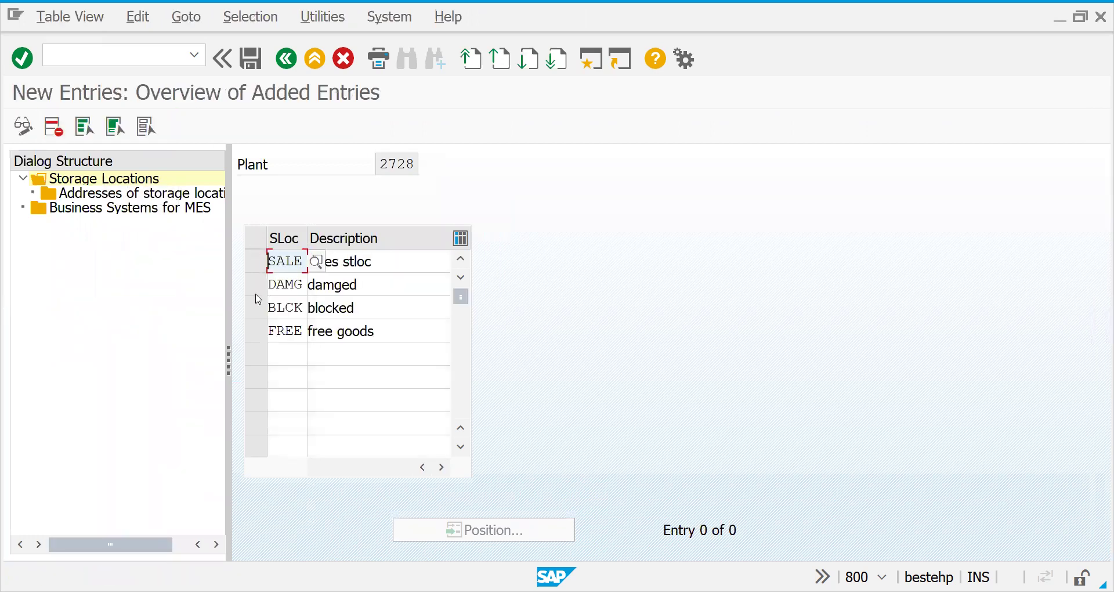
Delete the DAMG, BLCK and FREE storage locations from plant 2728's new entries, keeping only SALE
left_click(288, 285)
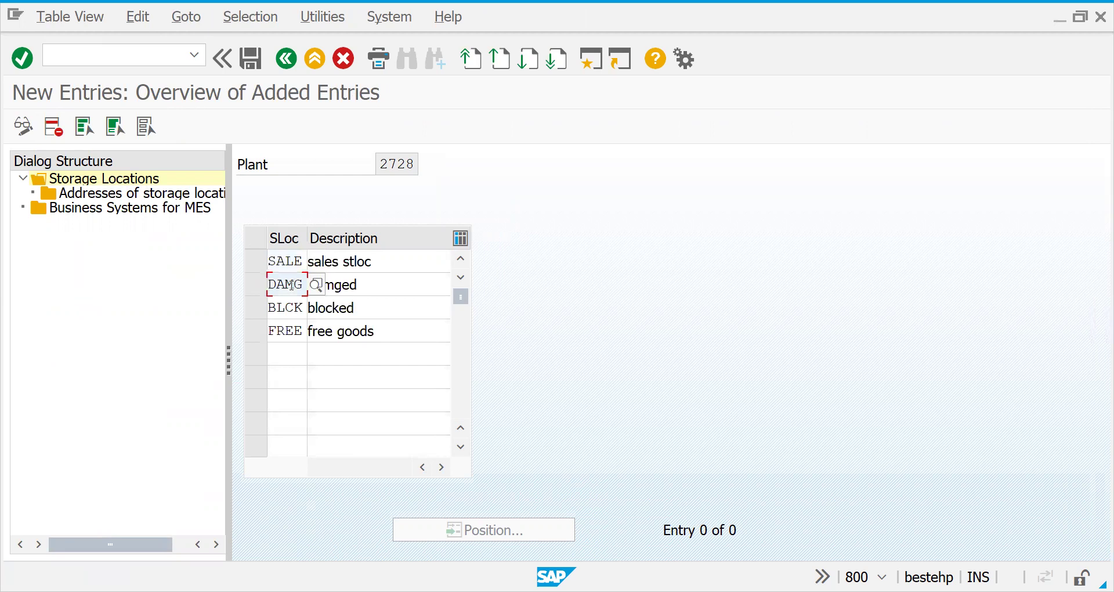
left_click(52, 125)
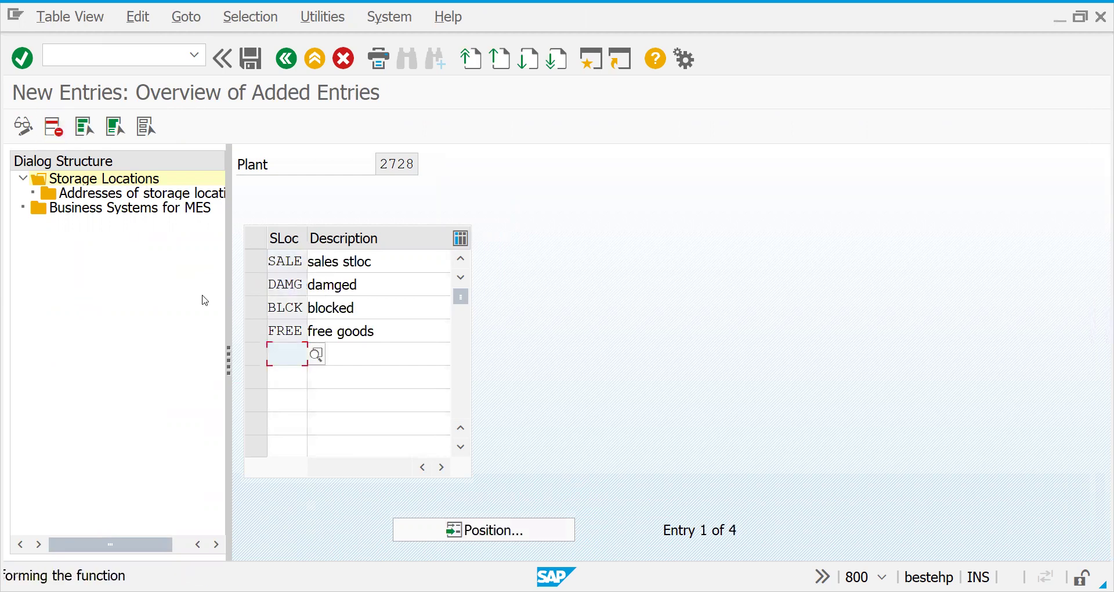
left_click(255, 330)
left_click(255, 307)
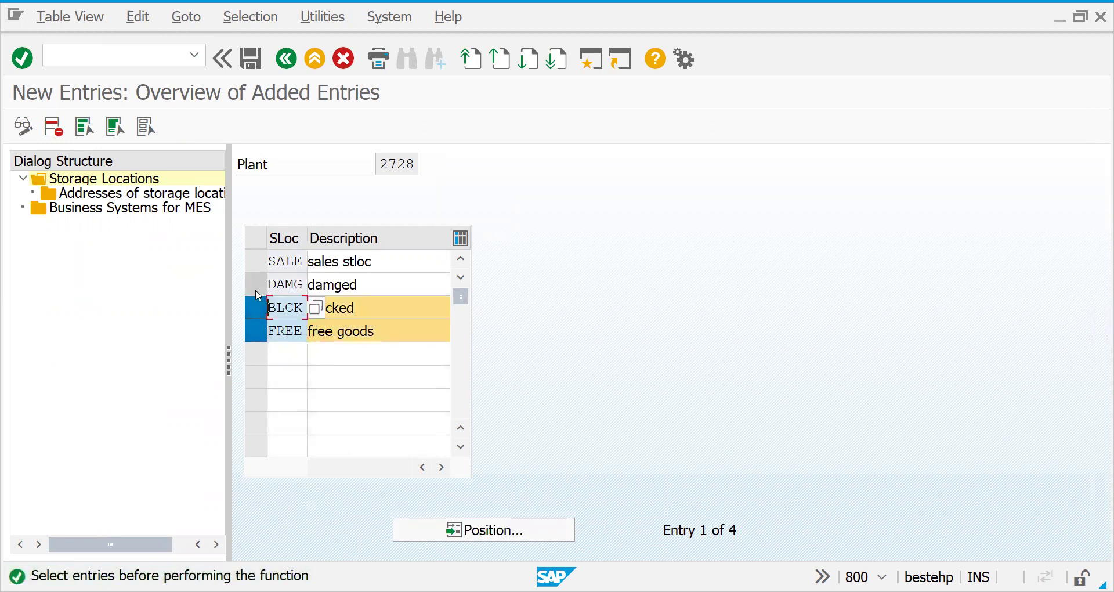
left_click(256, 287)
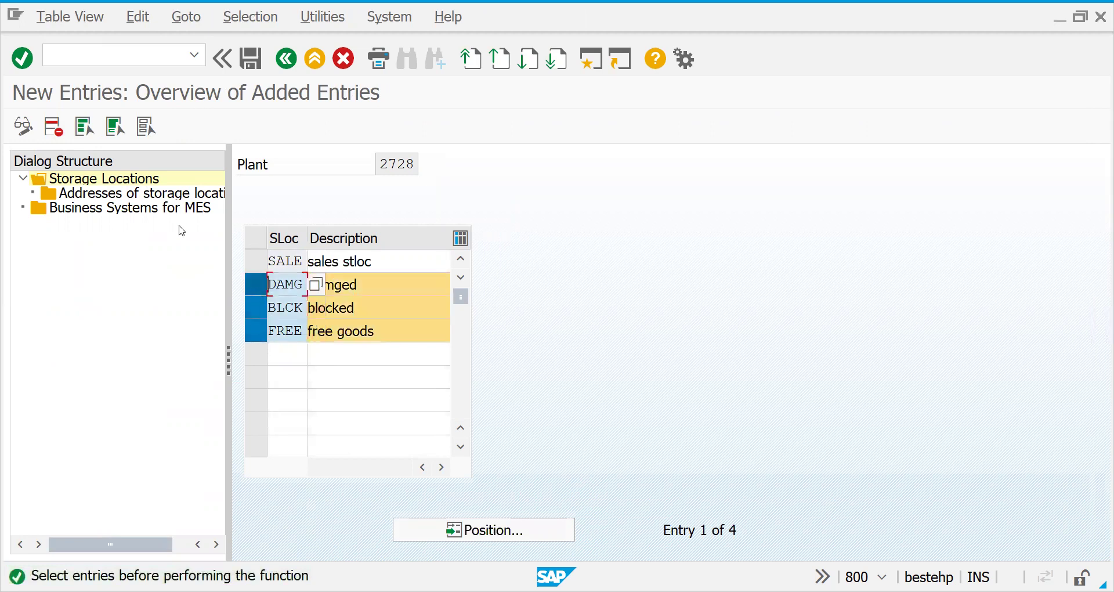
left_click(54, 126)
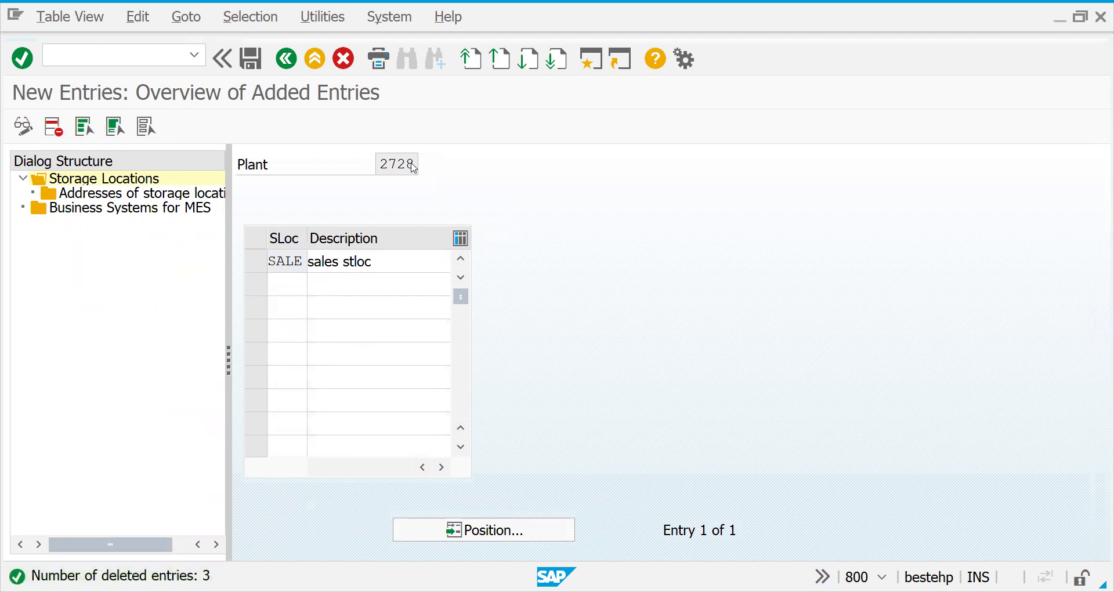
Save plant 2728's storage location SALE to the customizing request and return to the implementation guide structure
key("ctrl+s")
key("Return")
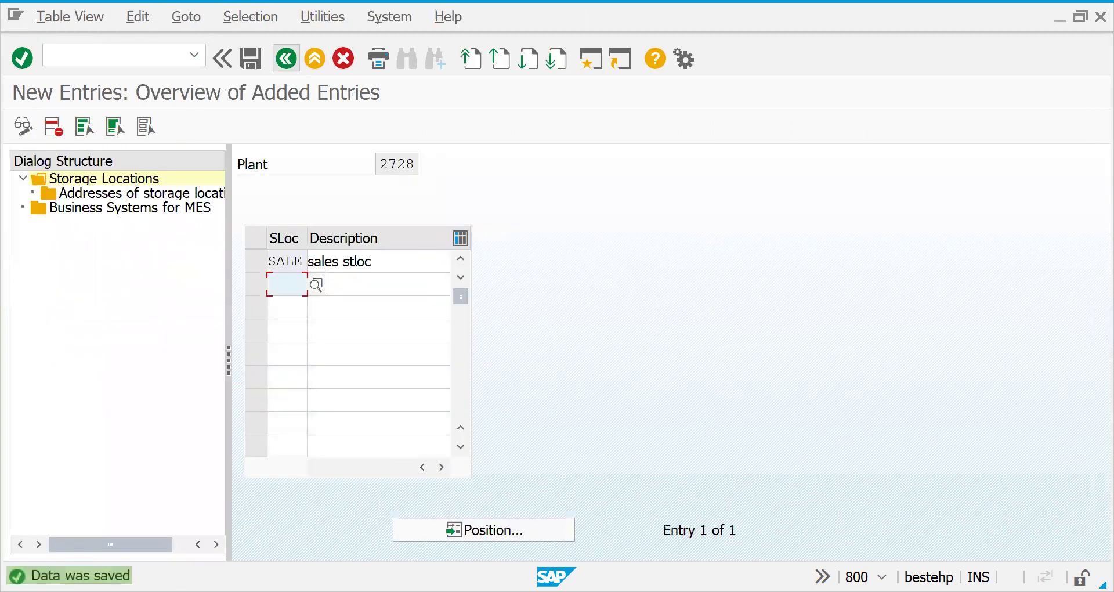
key("F3")
left_click(286, 58)
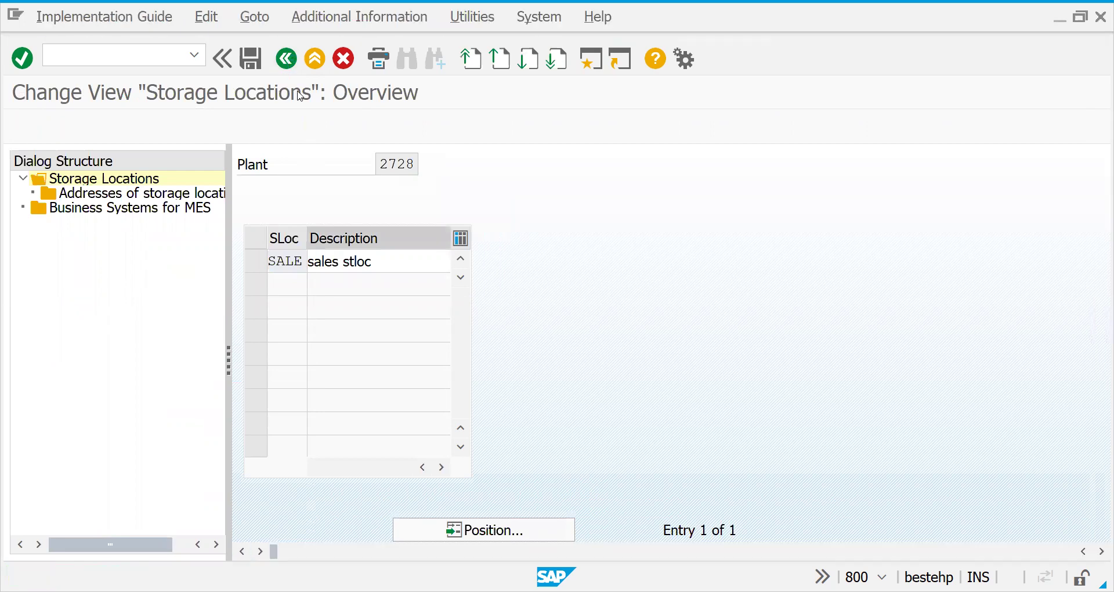
Reopen Maintain storage location and start entering the plant for the work area
left_click(98, 340)
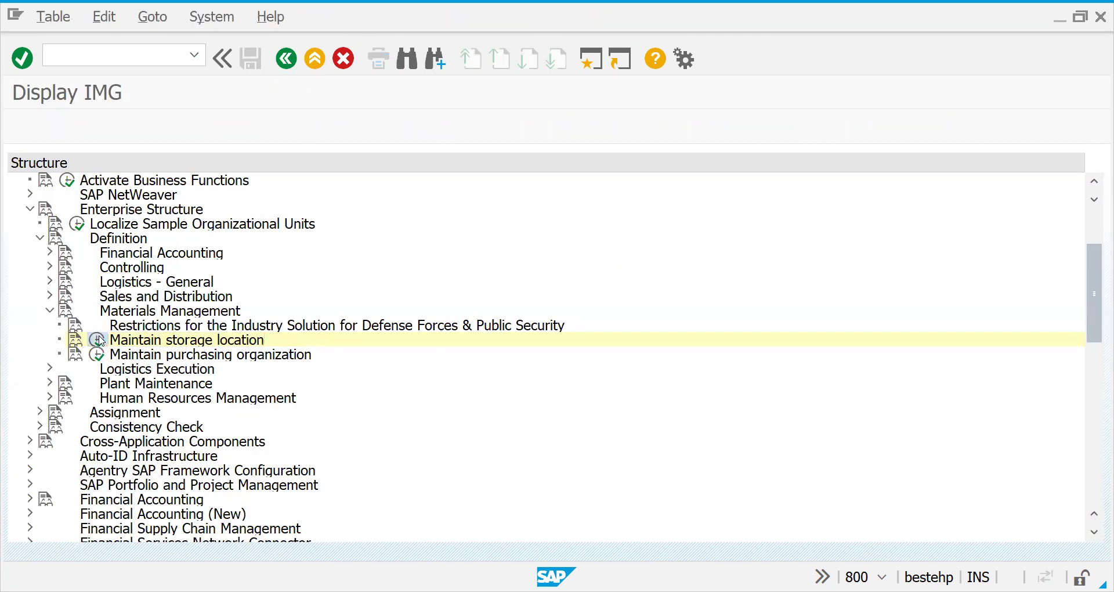
type("2")
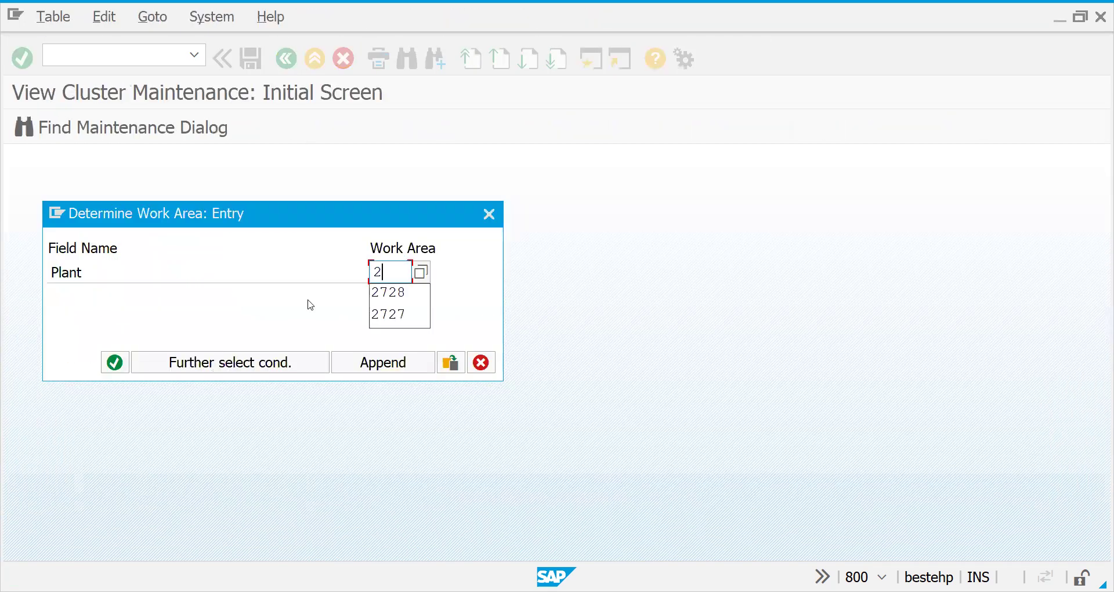
For plant 2732, add storage location SALE with the description "sales stloc" and save the new entry
type("732")
key("Return")
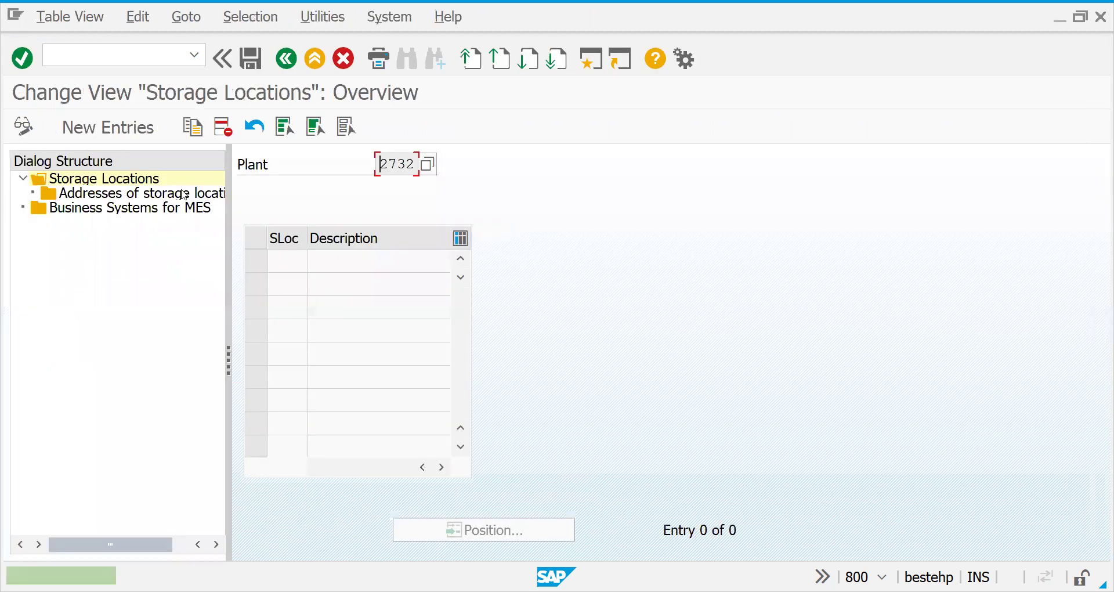
left_click(107, 127)
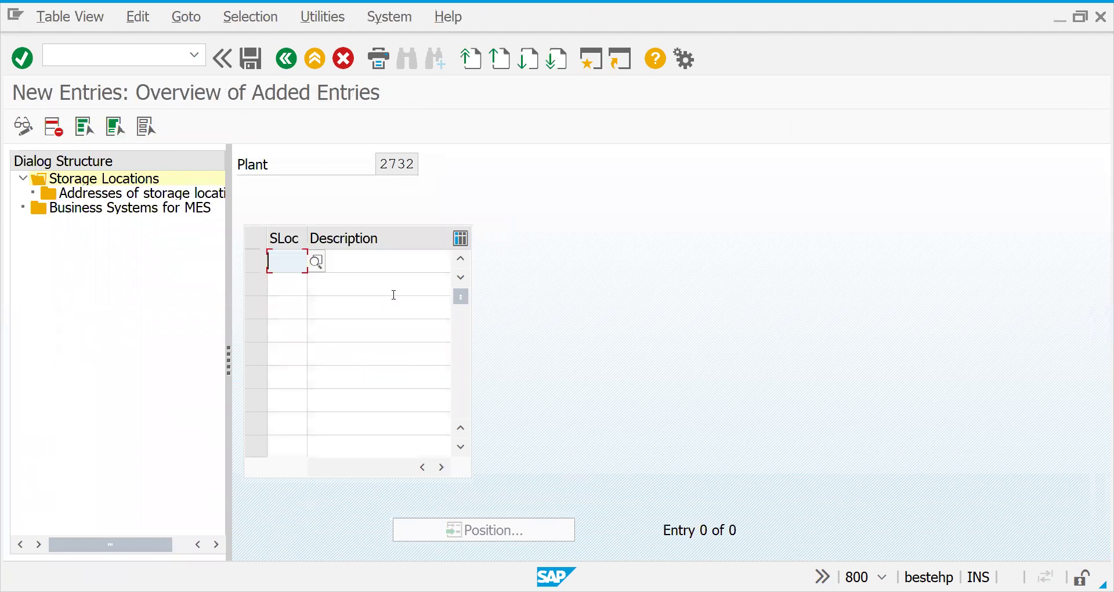
type("sale")
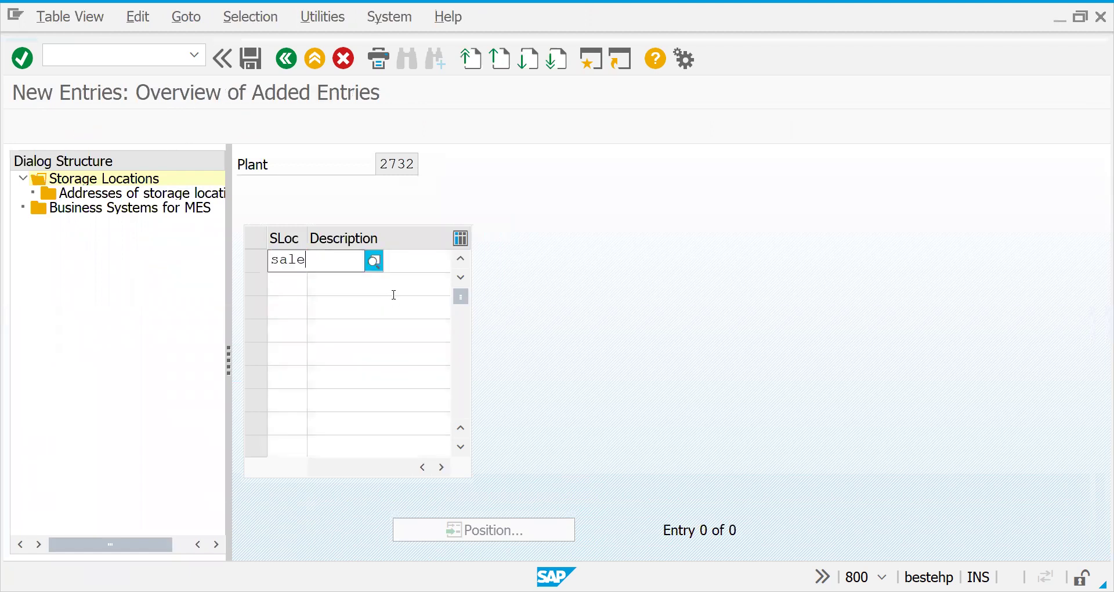
key("Tab")
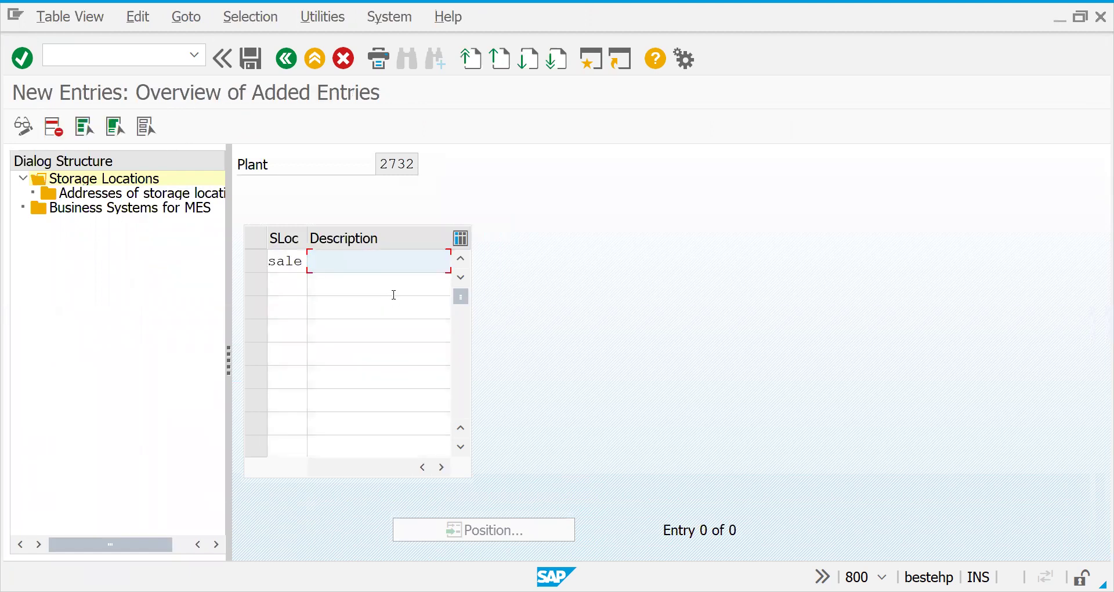
type("sale")
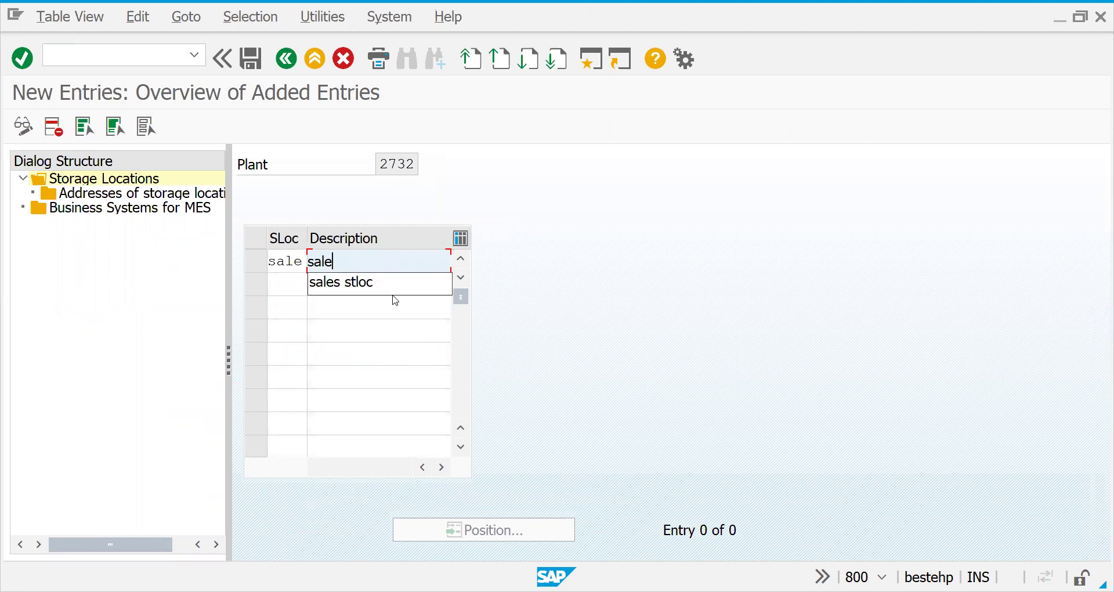
left_click(392, 293)
key("Return")
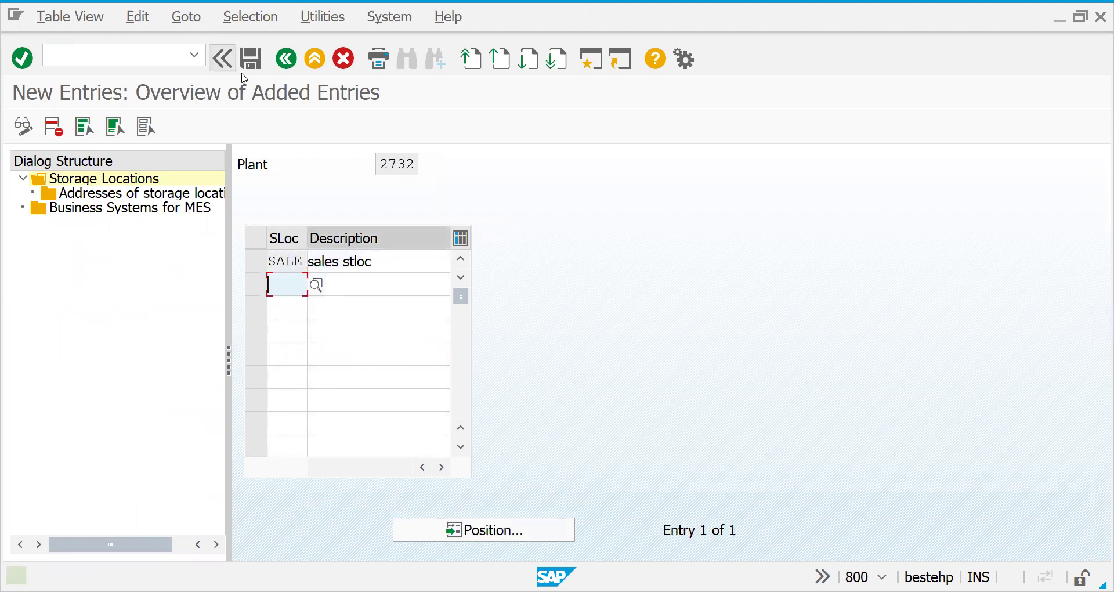
left_click(248, 69)
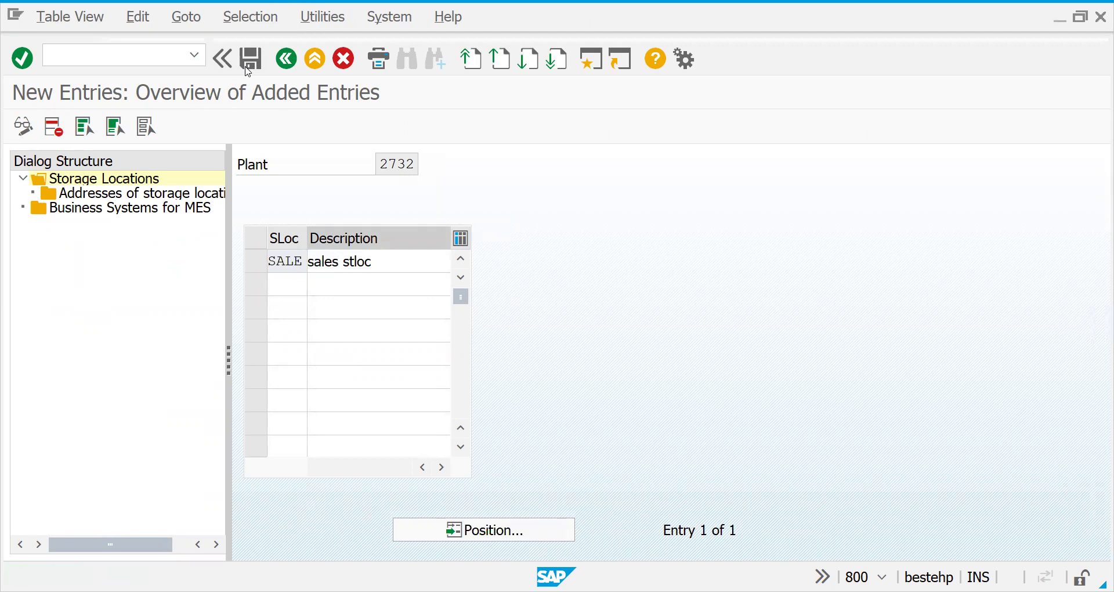
left_click(311, 363)
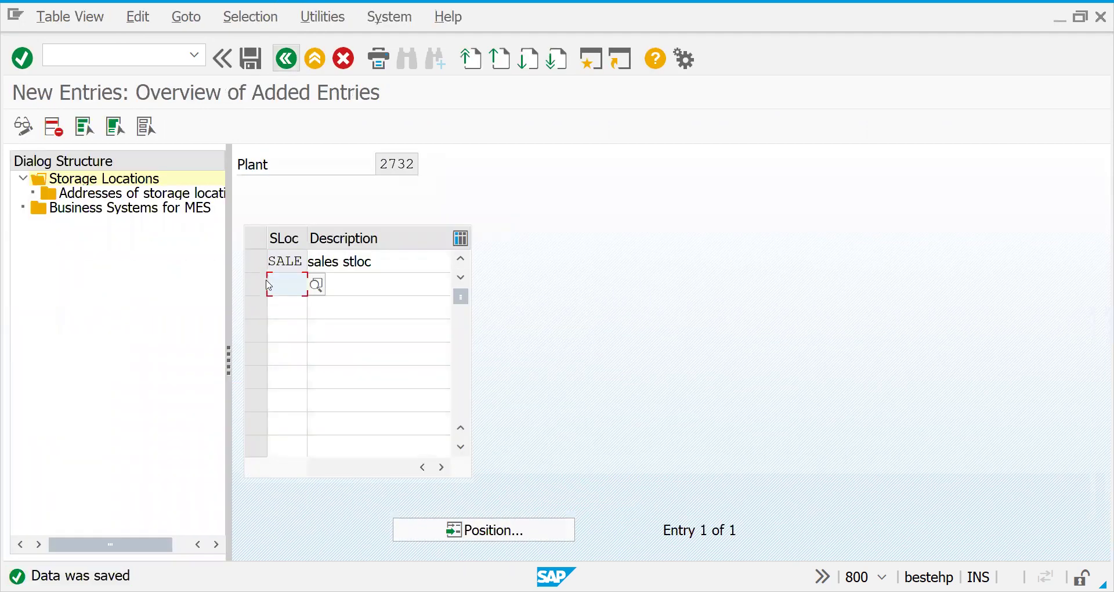
Leave the storage location customizing and the IMG, and start sales order creation with transaction VA01
key("F3")
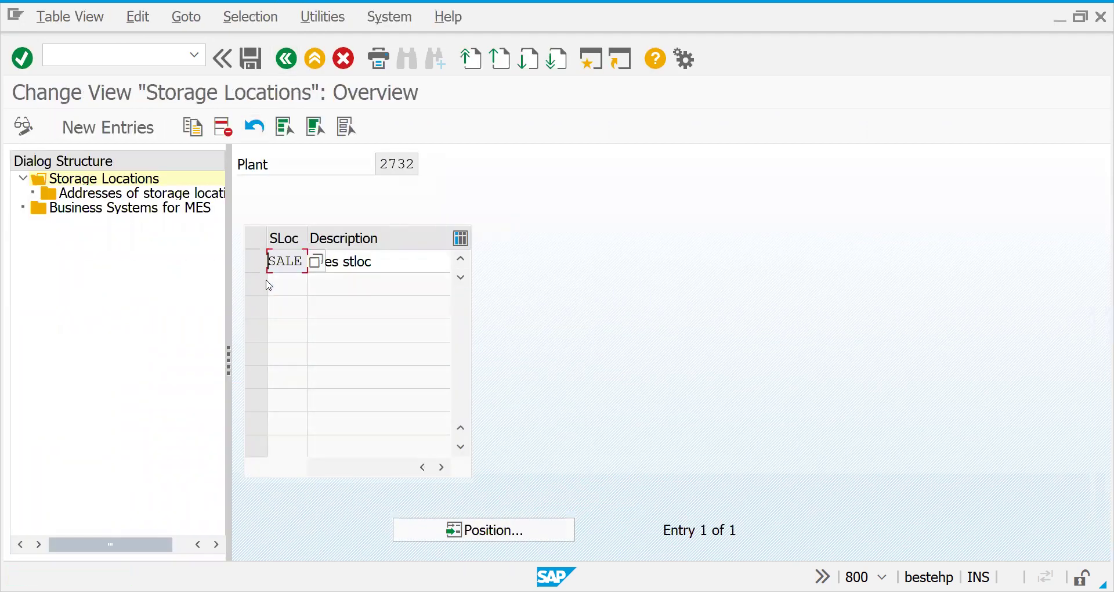
left_click(284, 71)
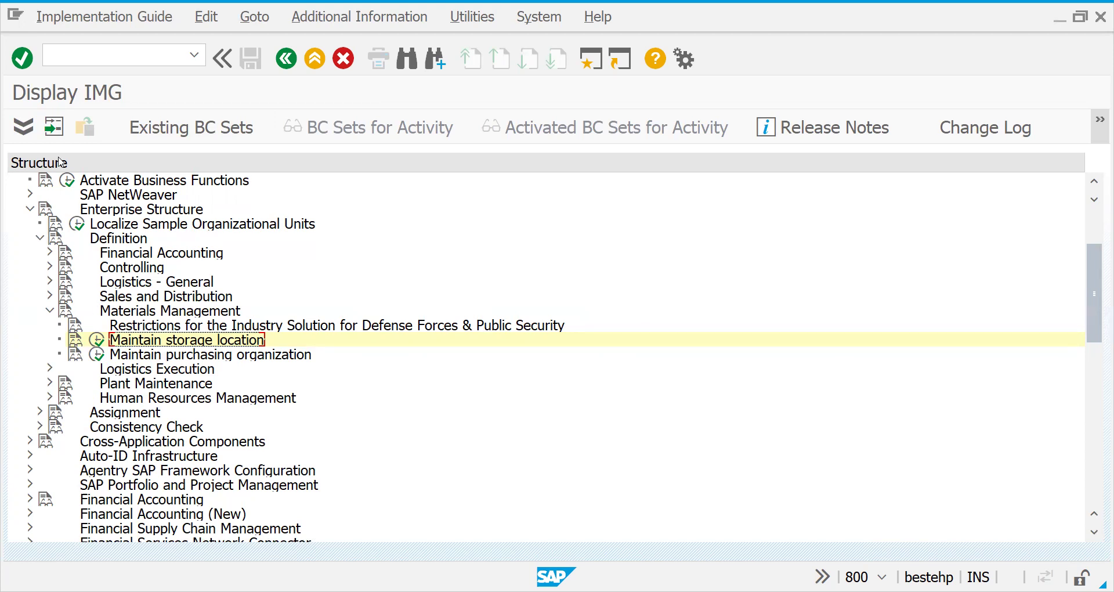
left_click(286, 59)
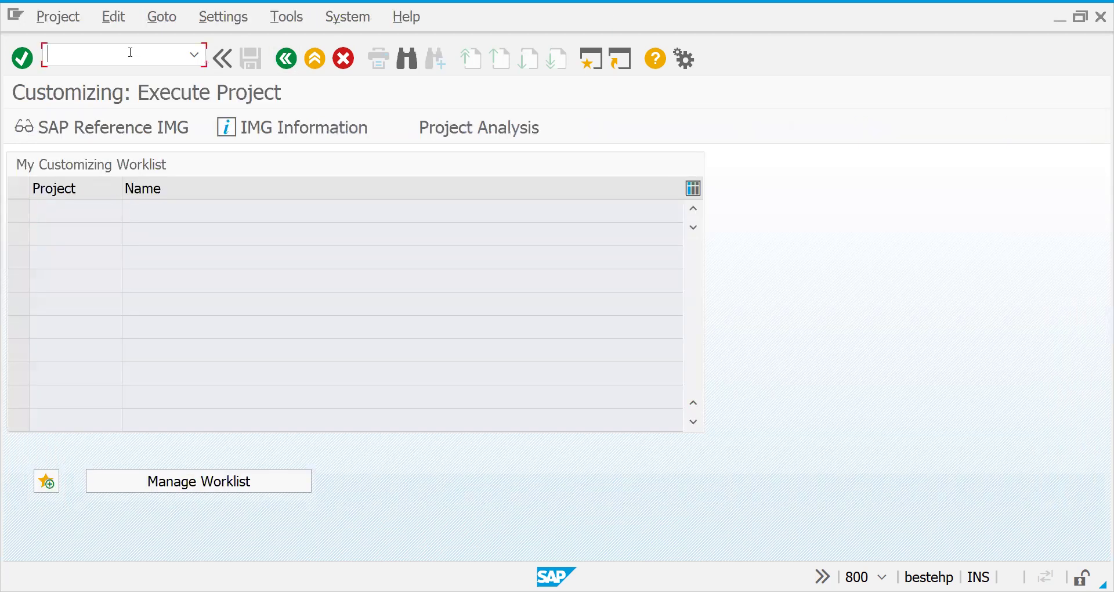
type("/nva01")
key("Return")
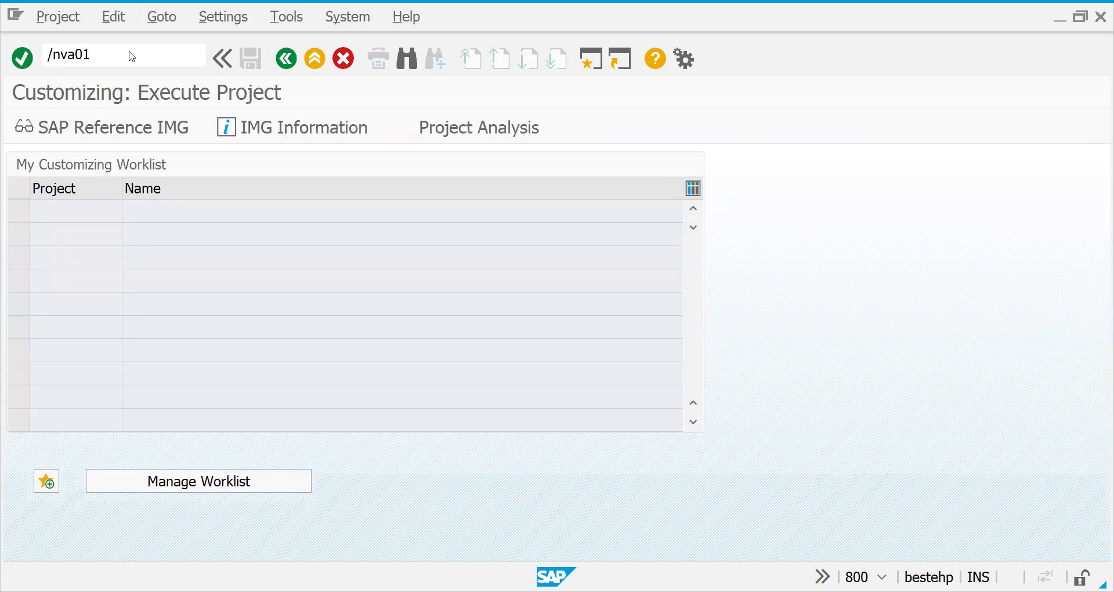
Set the order type of the new sales order to OR
type("or")
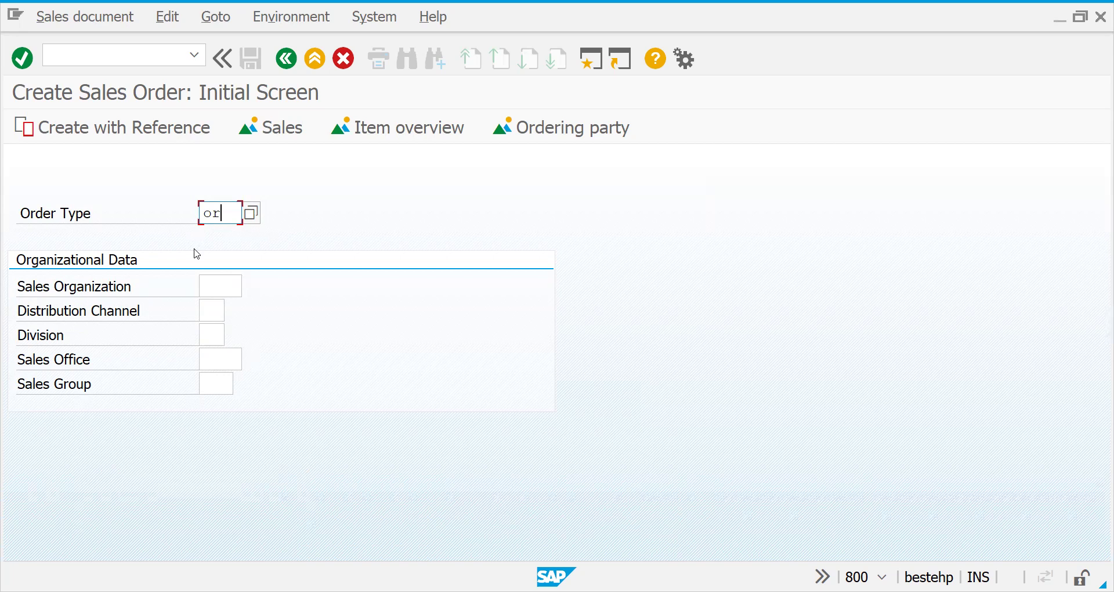
left_click(214, 284)
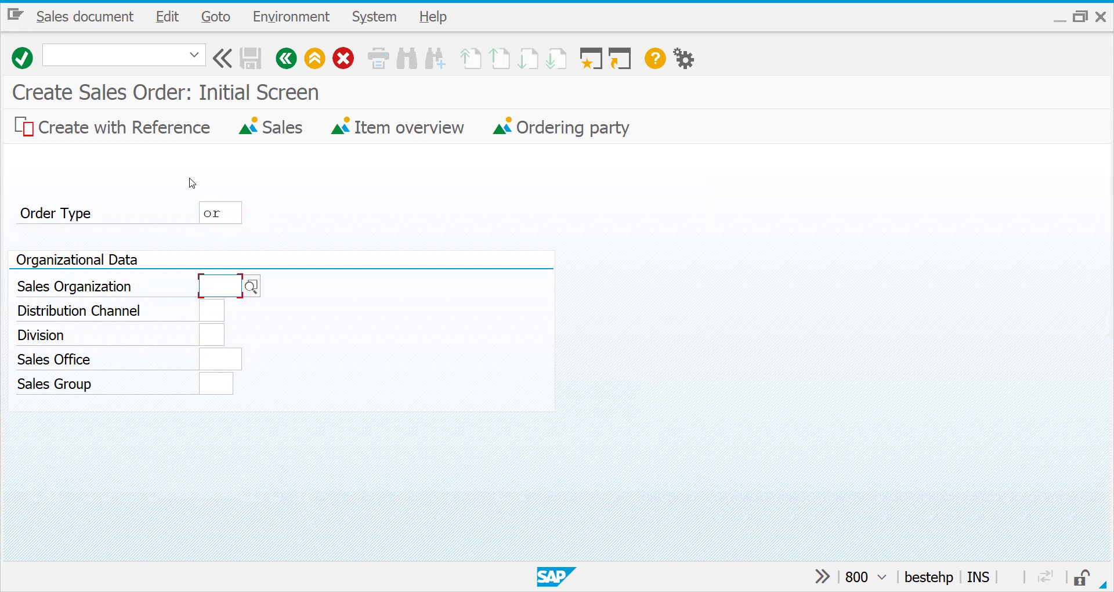
double_click(238, 213)
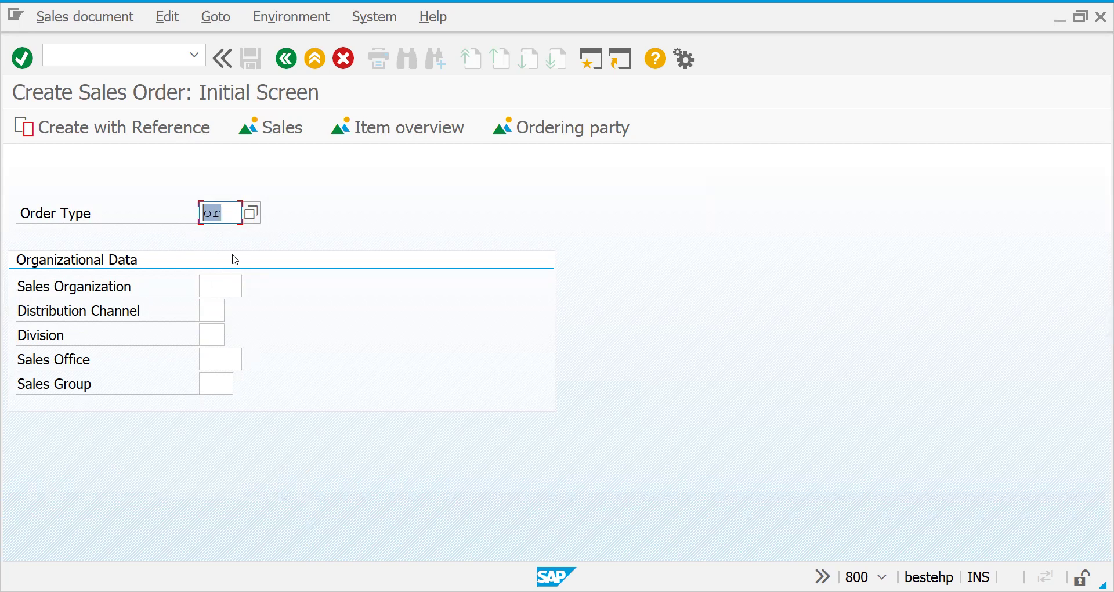
Try to create the order for sales organization 2727, distribution channel 27 and division 27
left_click(217, 283)
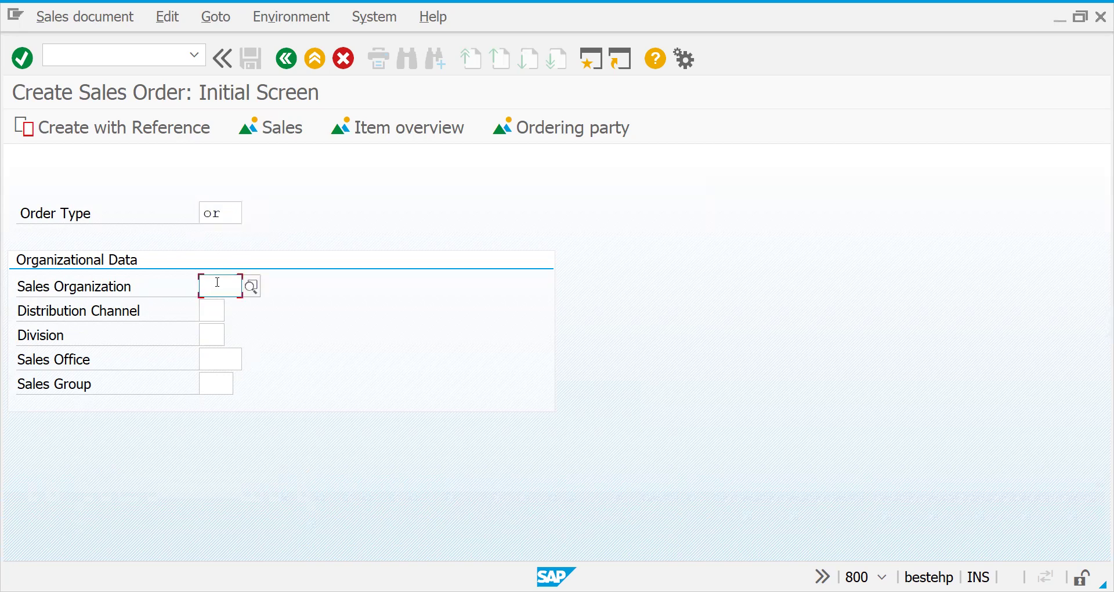
type("27")
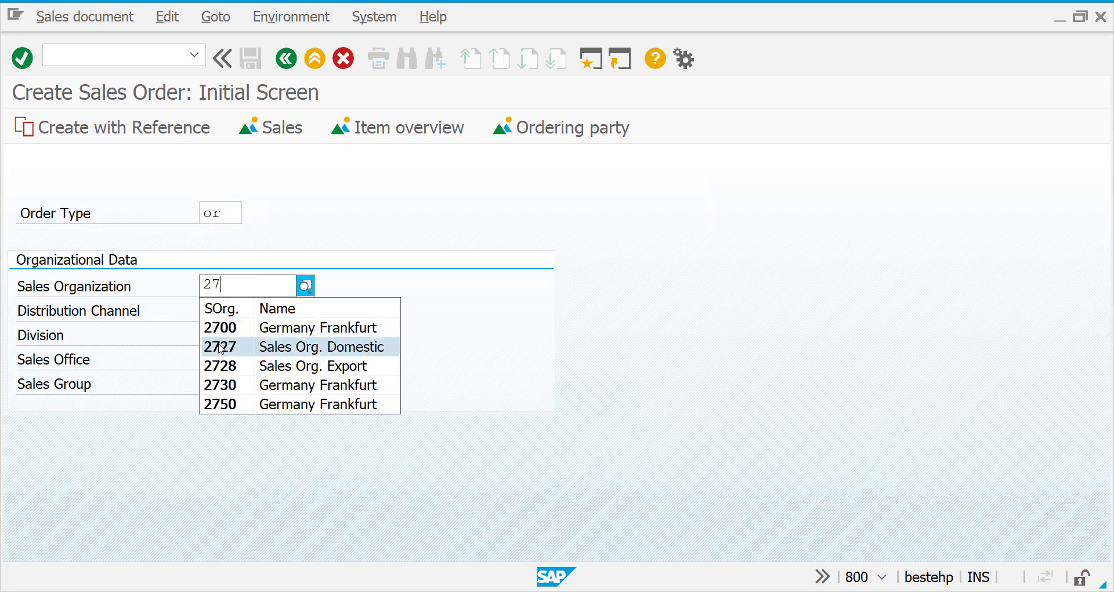
left_click(221, 346)
left_click(205, 310)
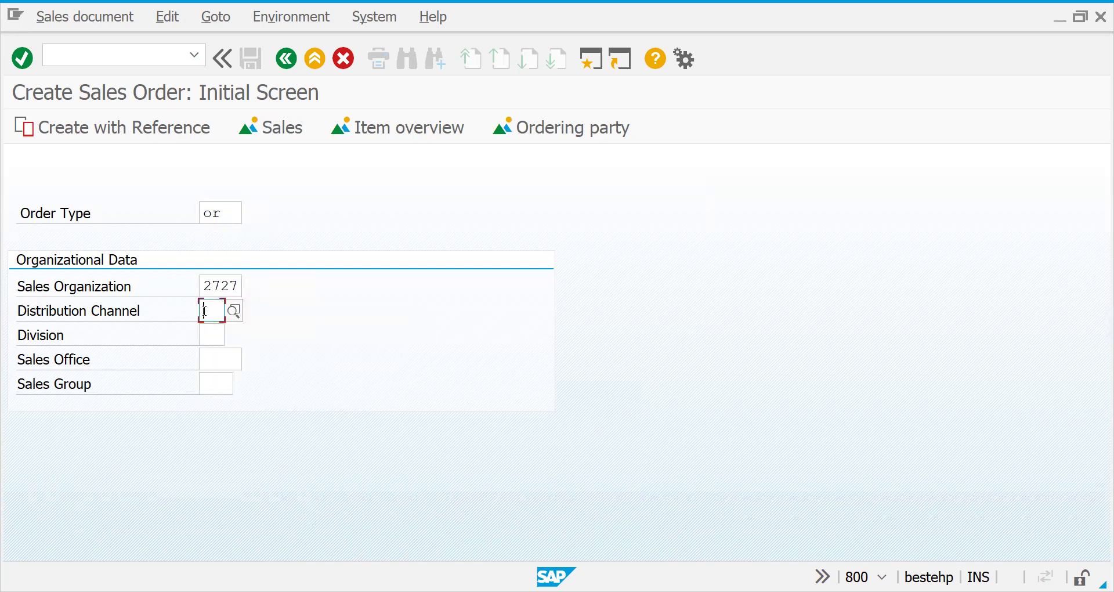
type("27")
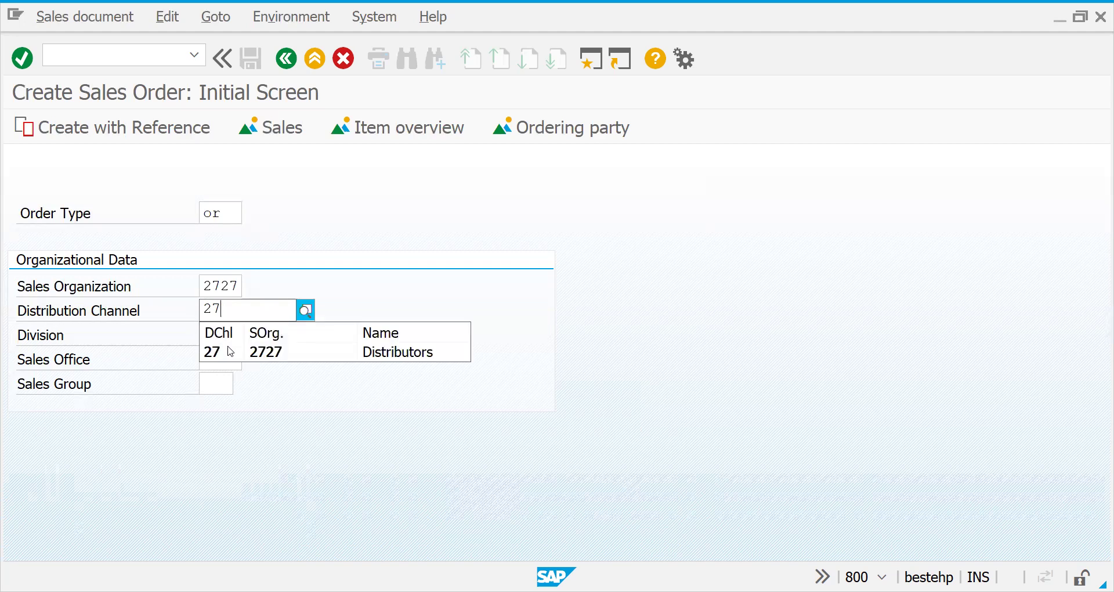
left_click(211, 332)
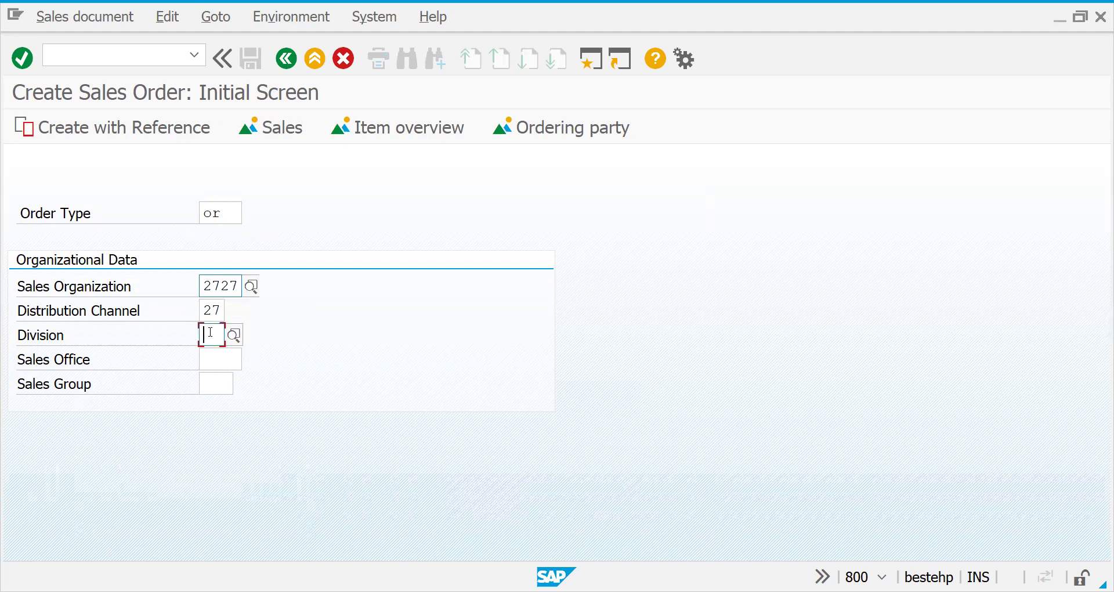
type("27")
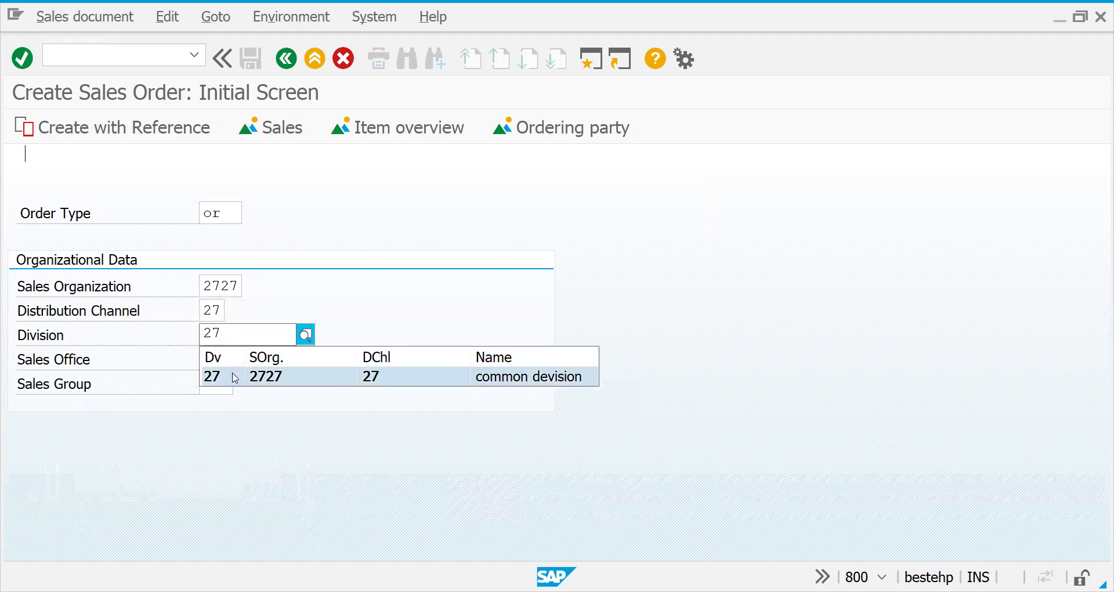
left_click(388, 350)
key("Return")
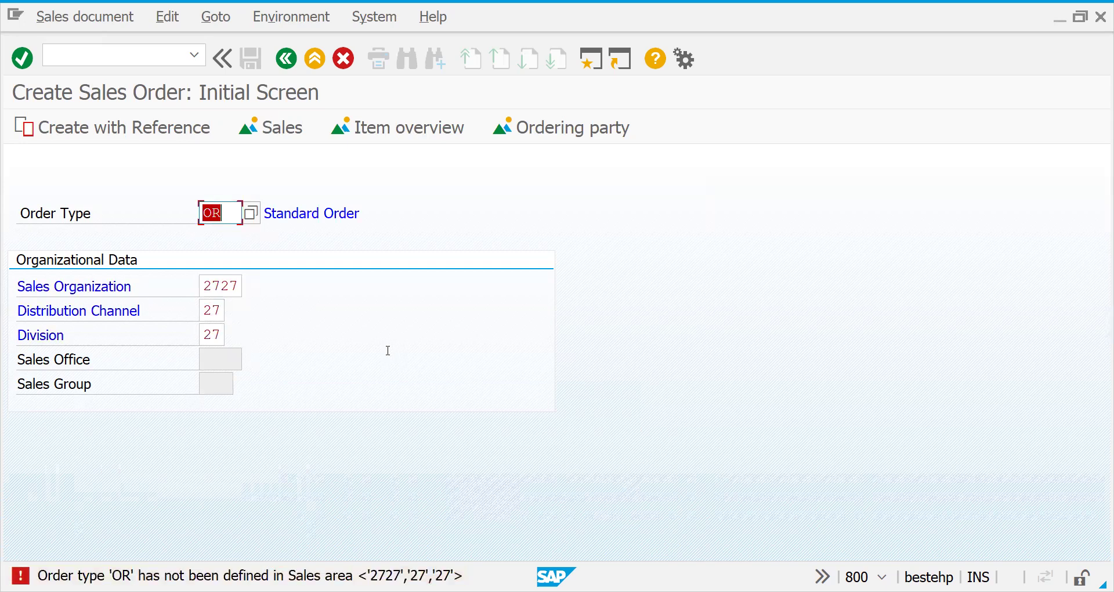
Change the sales organization to 1000 and the distribution channel to 10
left_click(207, 286)
left_click_drag(207, 285, 286, 286)
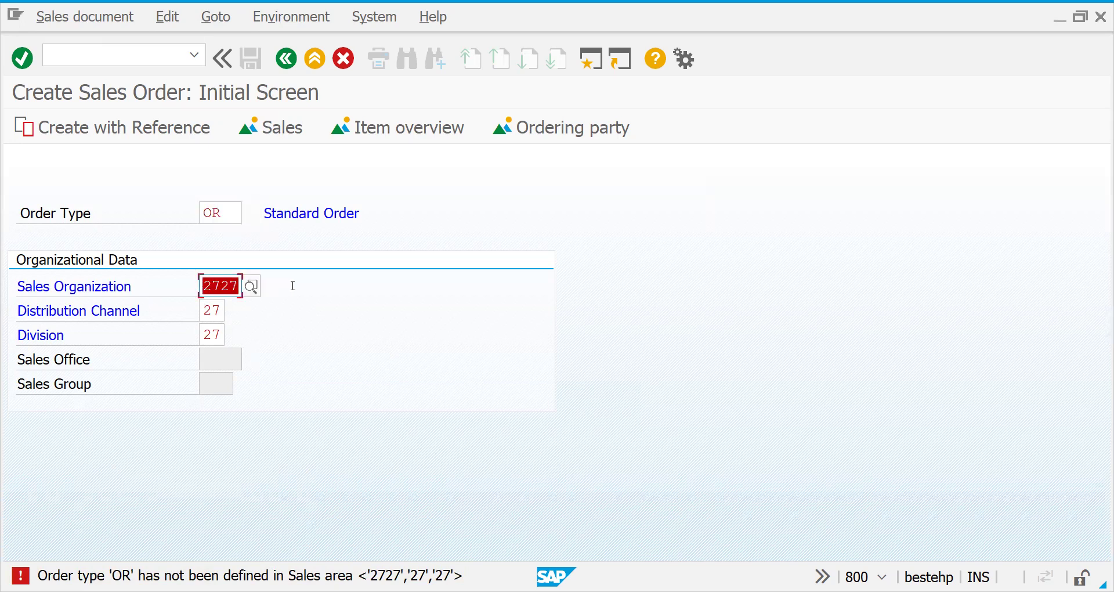
type("100")
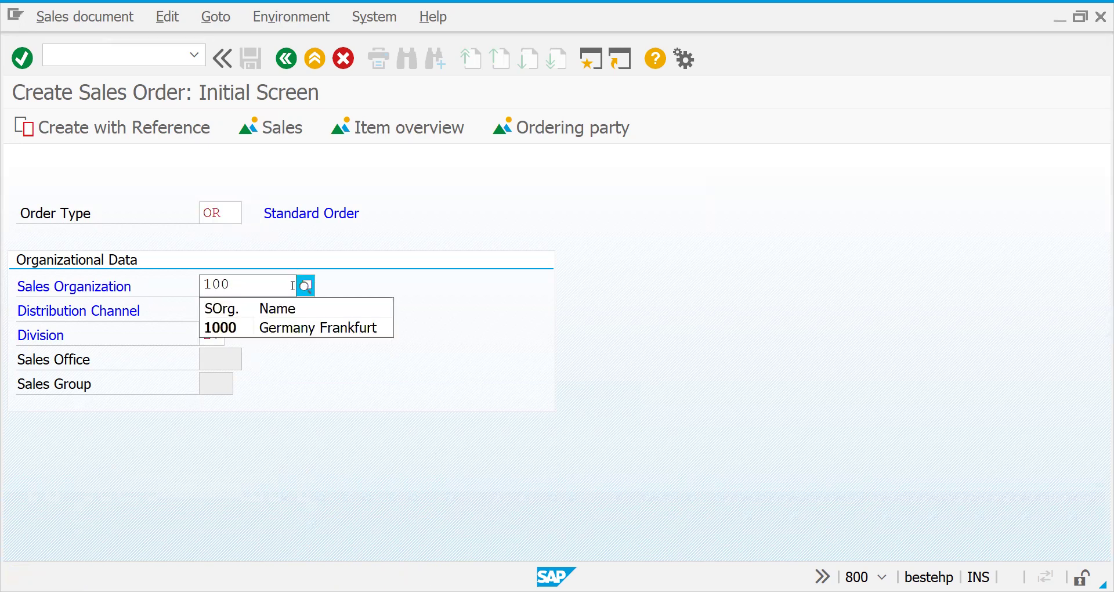
left_click(235, 329)
left_click_drag(204, 311, 233, 313)
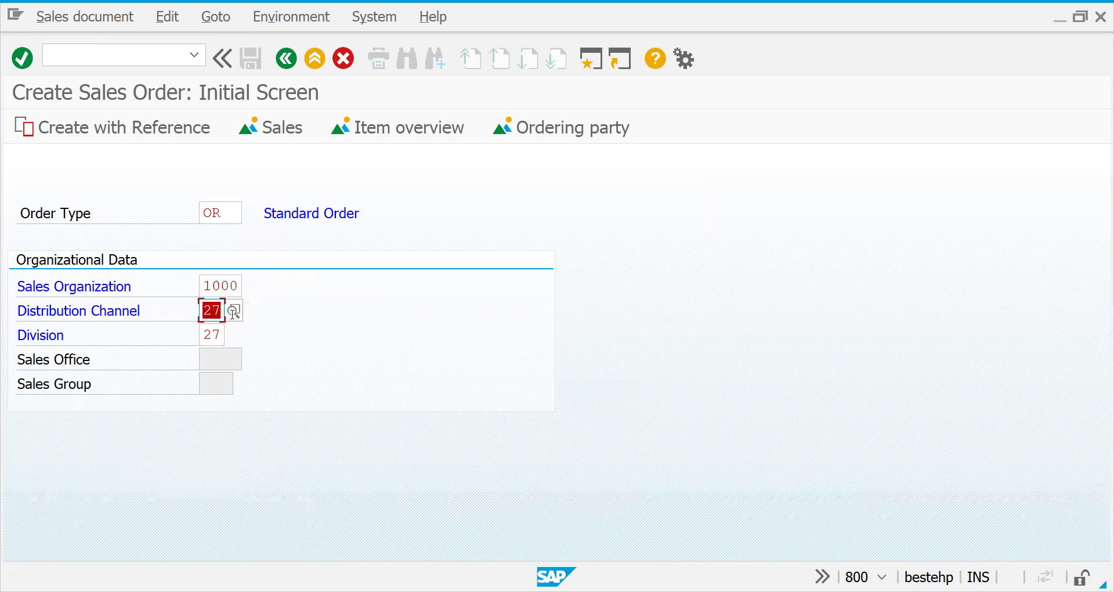
type("1")
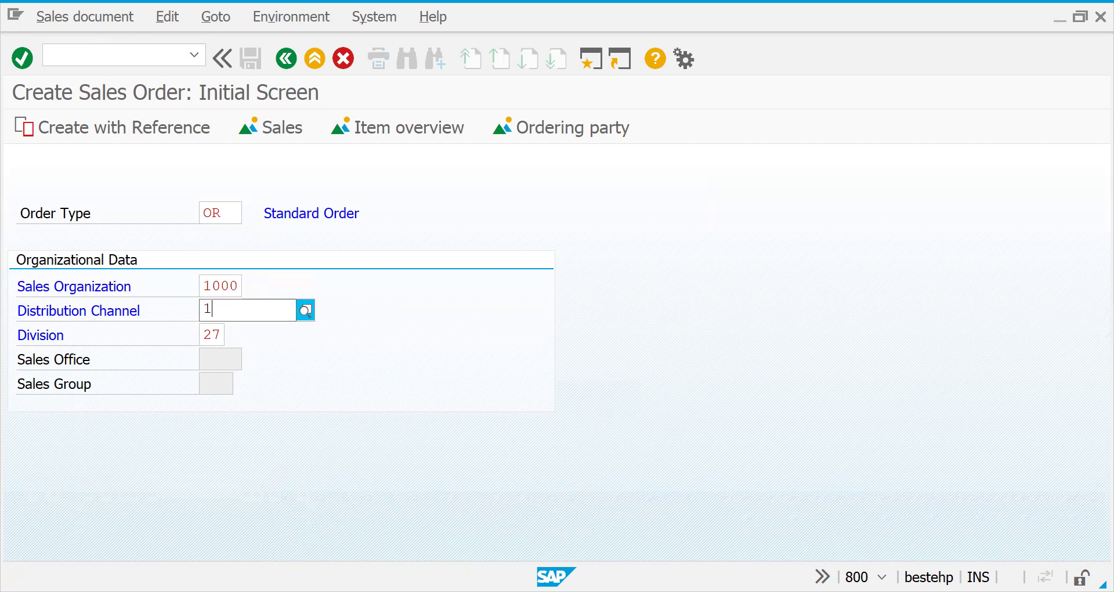
type("0")
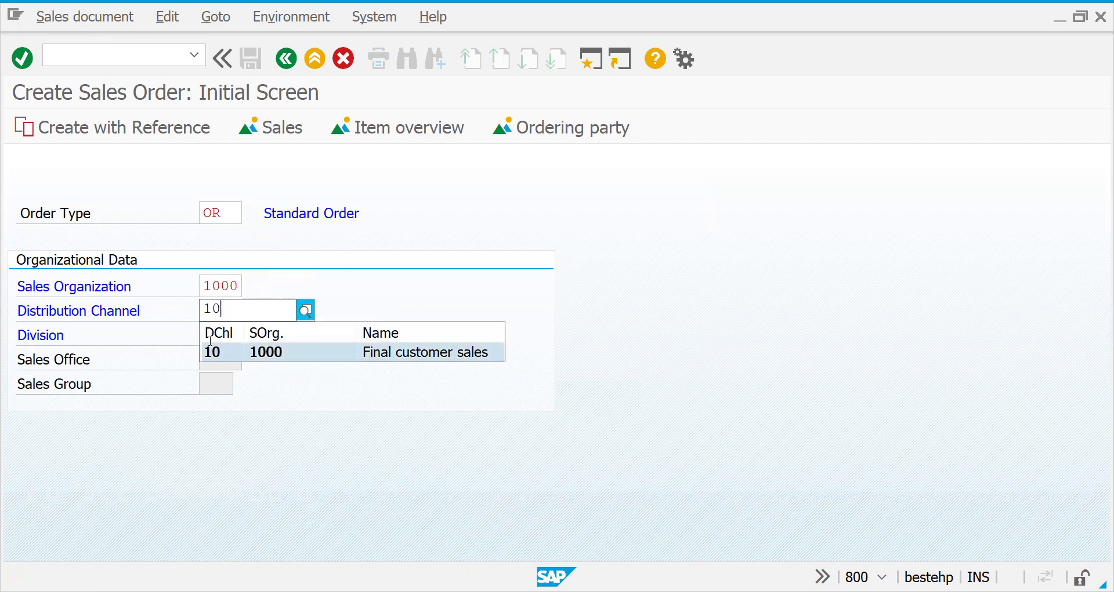
key("Tab")
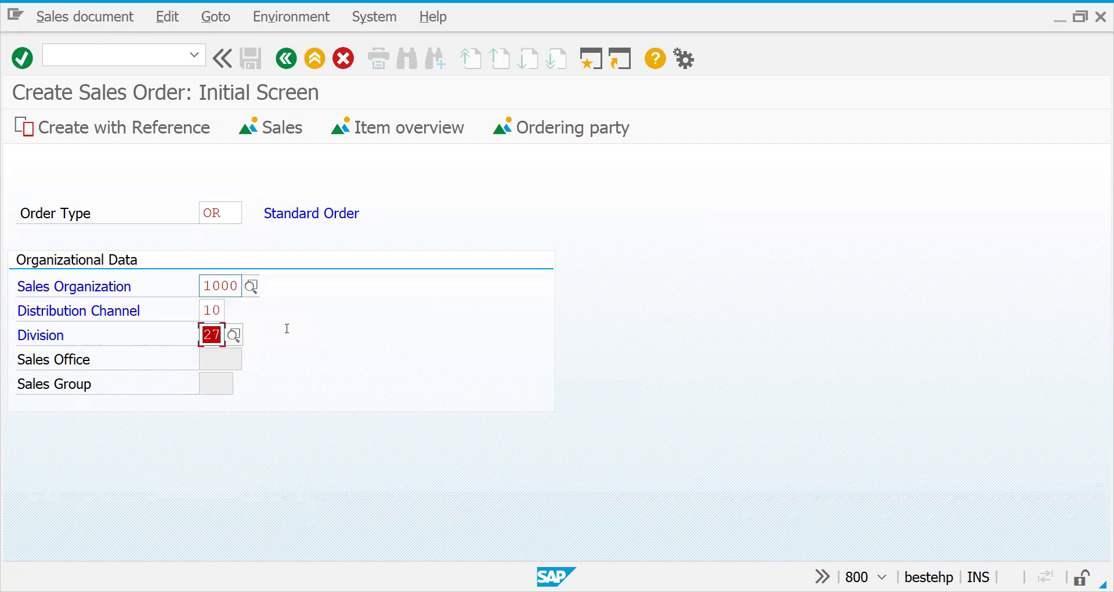
Try 10 as the division and clear the field again
type("10")
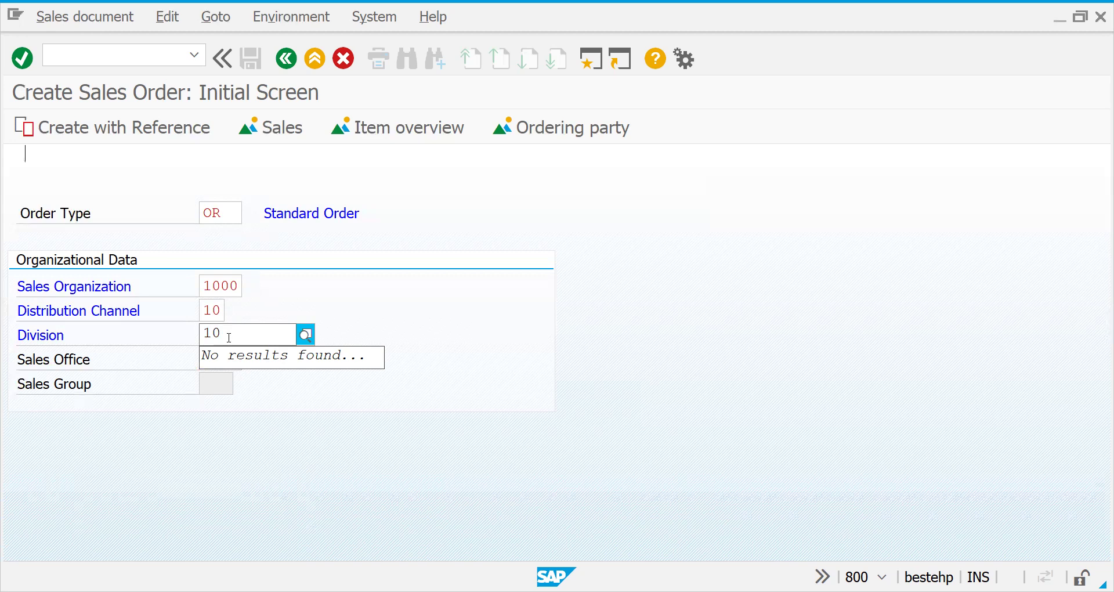
left_click(267, 308)
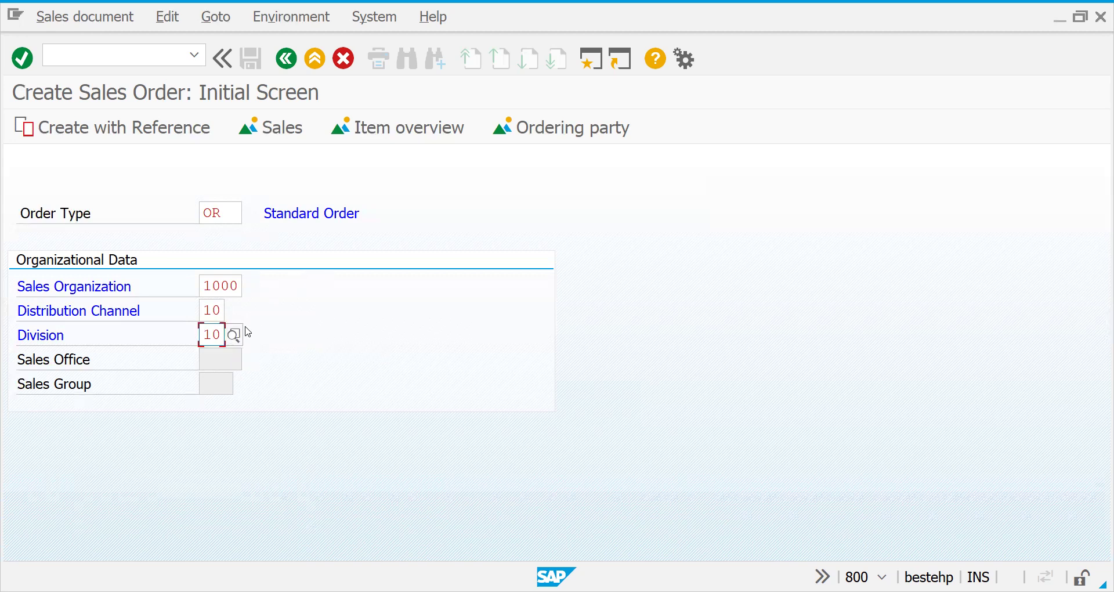
key("BackSpace")
key("BackSpace")
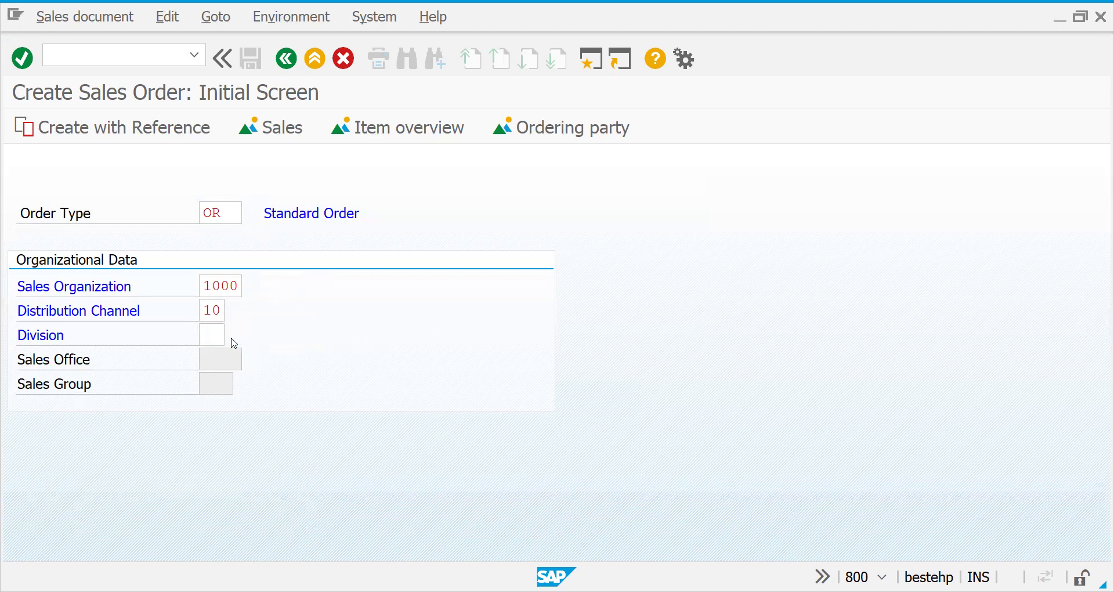
Try to create the order with division A1 (Vehicles), picked from the list of possible divisions
key("F4")
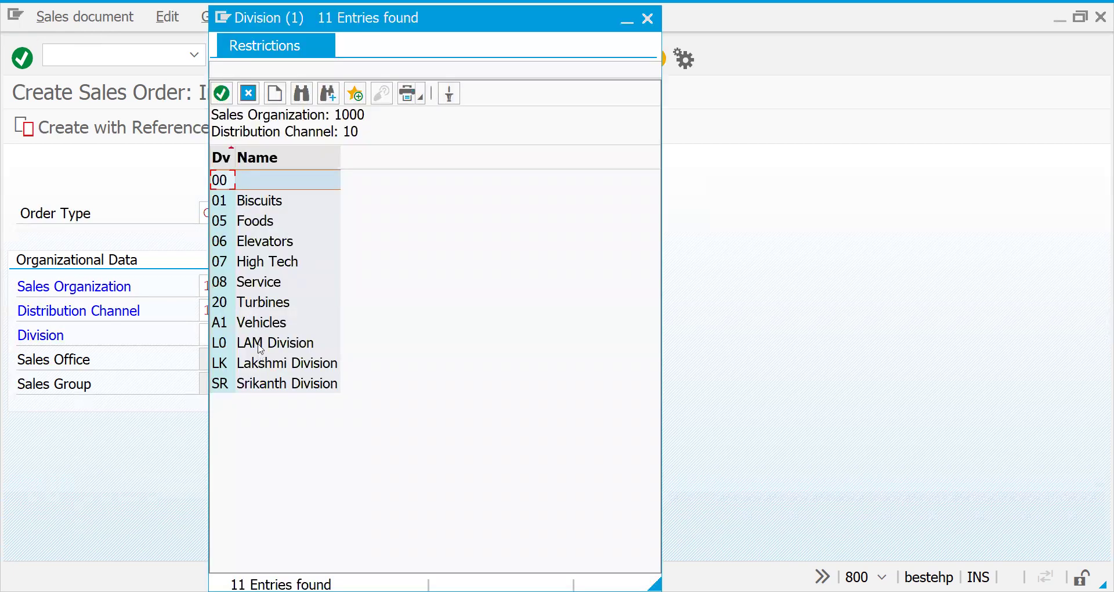
left_click(262, 325)
left_click(264, 301)
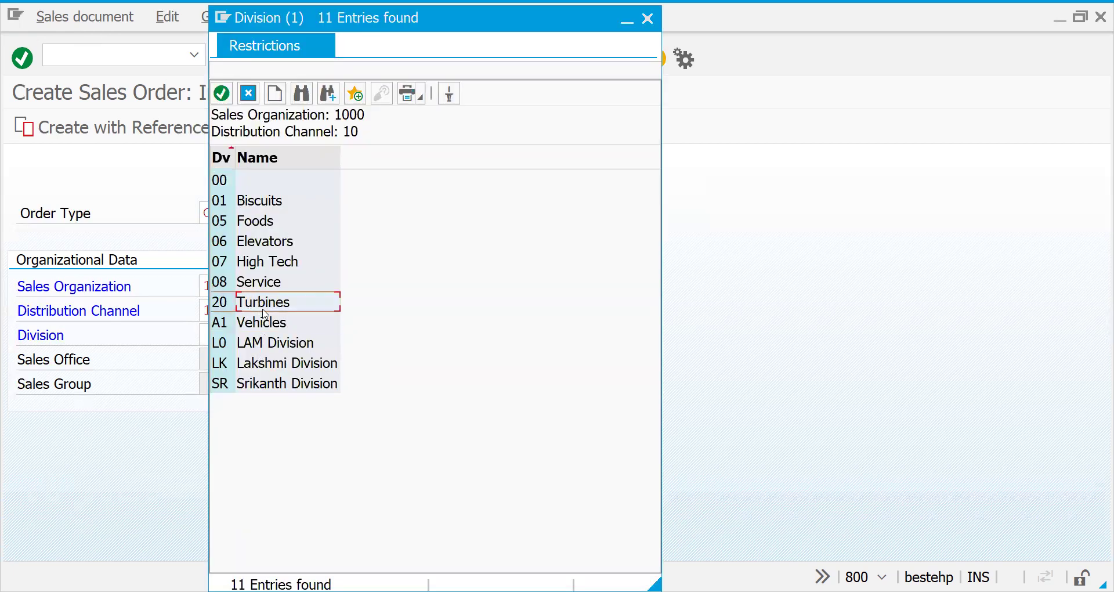
left_click(263, 283)
left_click(262, 239)
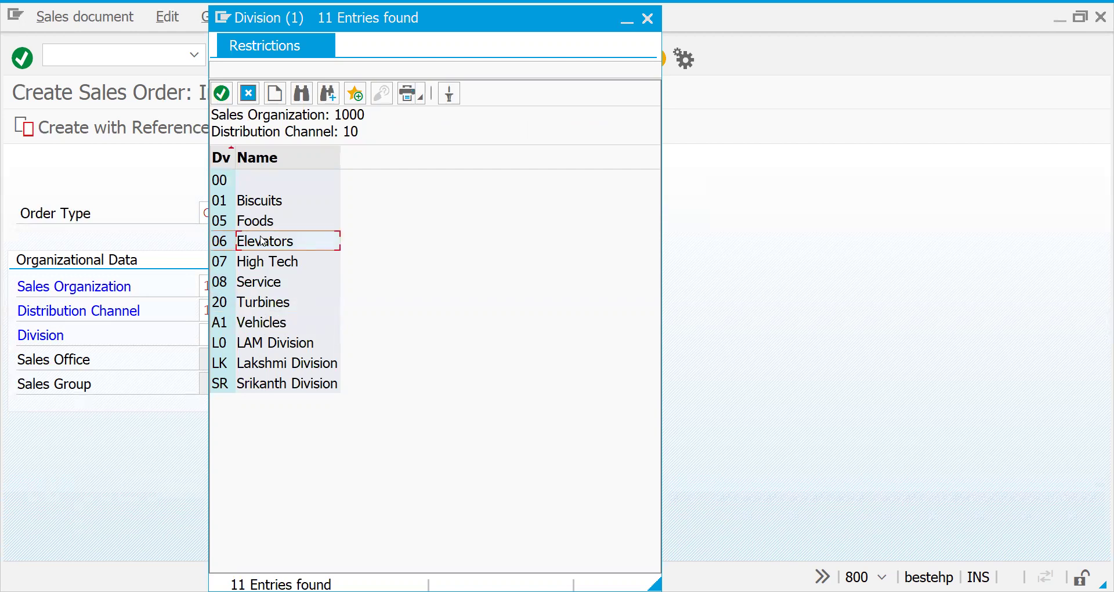
left_click(262, 222)
left_click(262, 203)
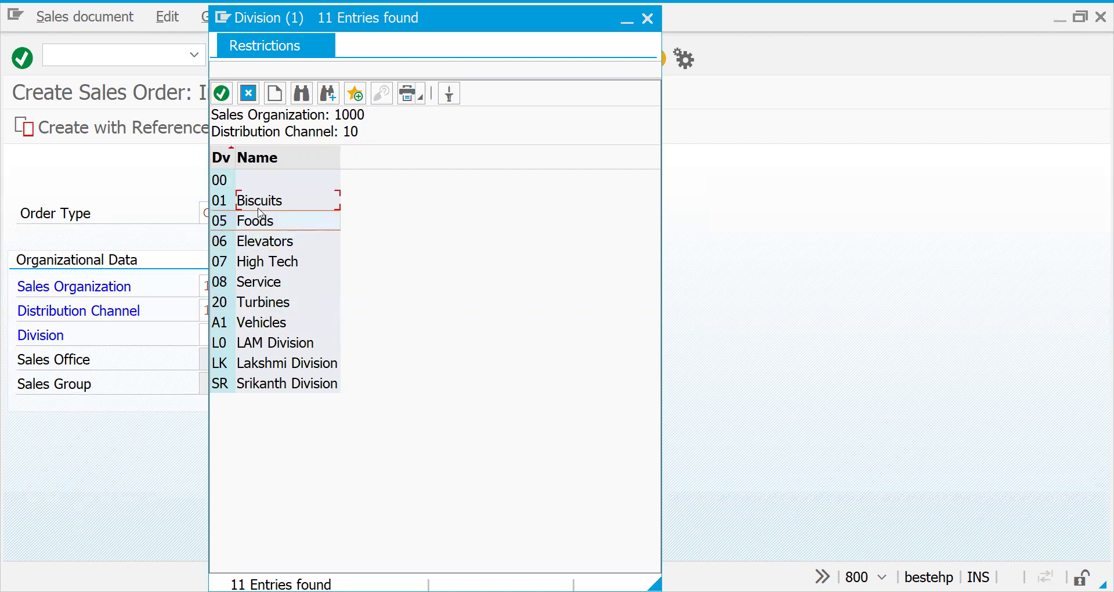
left_click(270, 365)
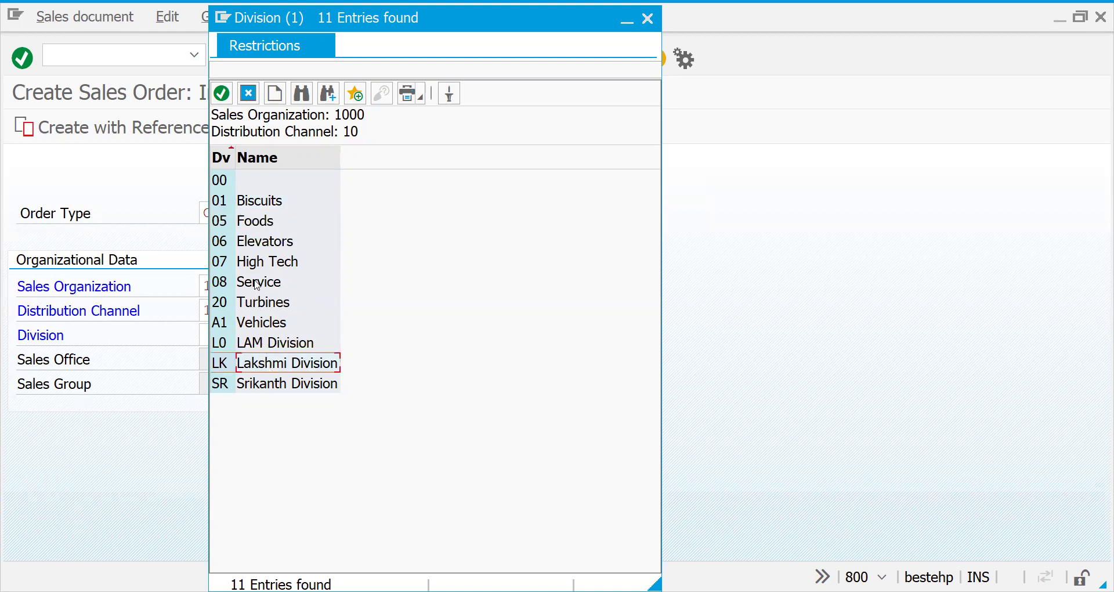
left_click(255, 325)
double_click(255, 325)
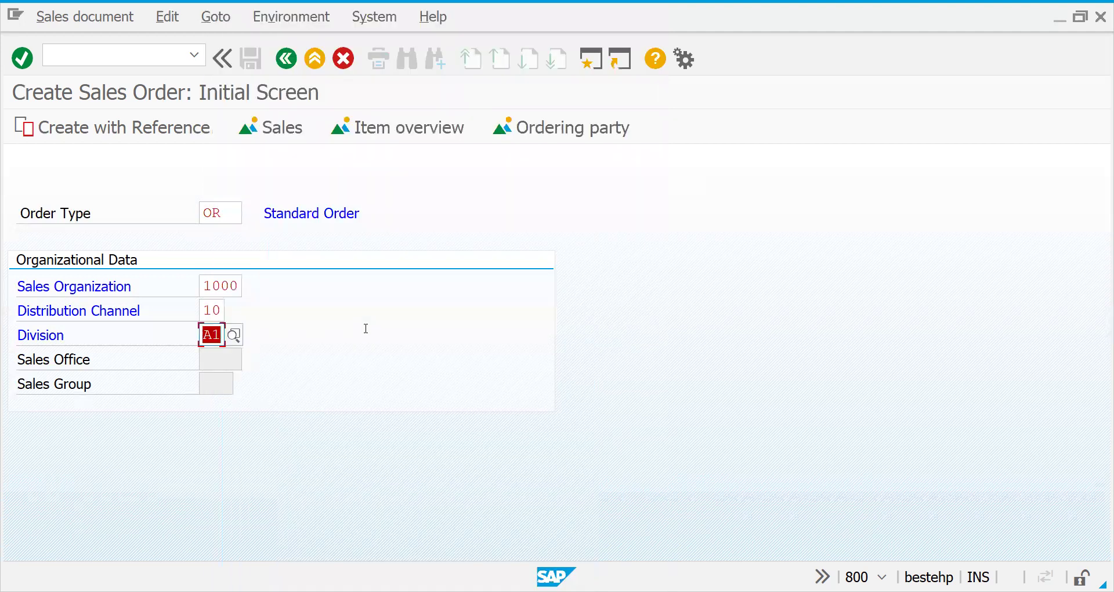
key("Return")
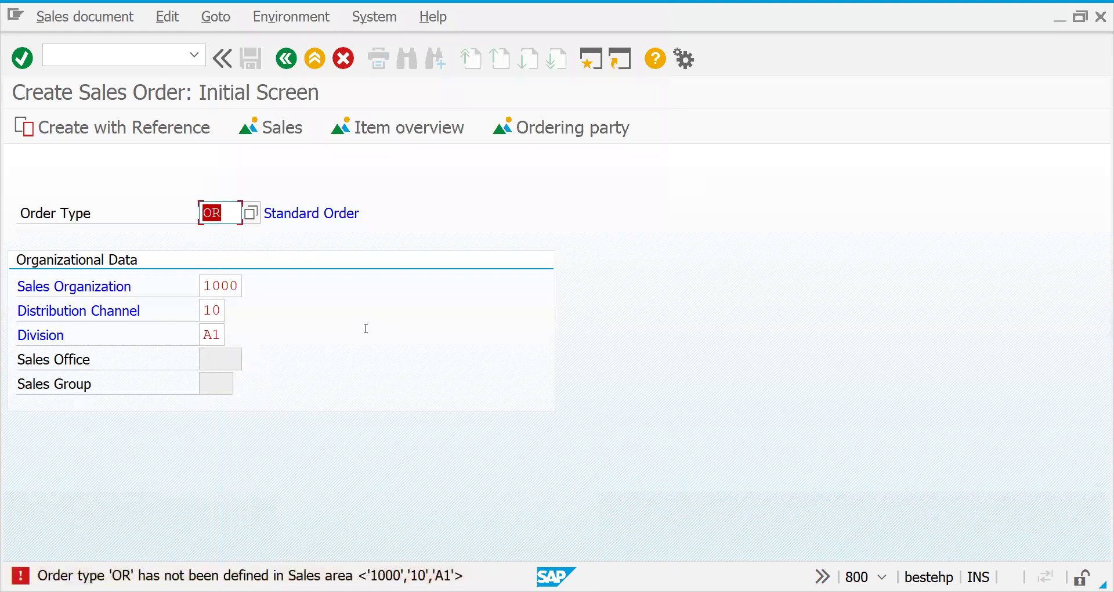
Leave the order entry for transaction SPRO and display the SAP Reference IMG
left_click(116, 51)
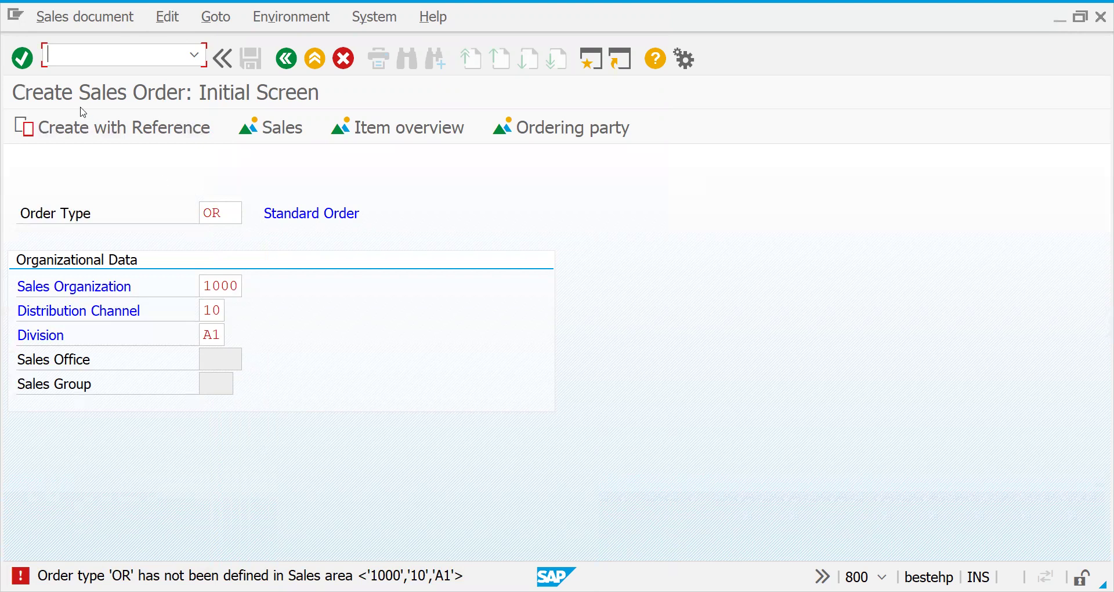
type("/nspro")
key("Return")
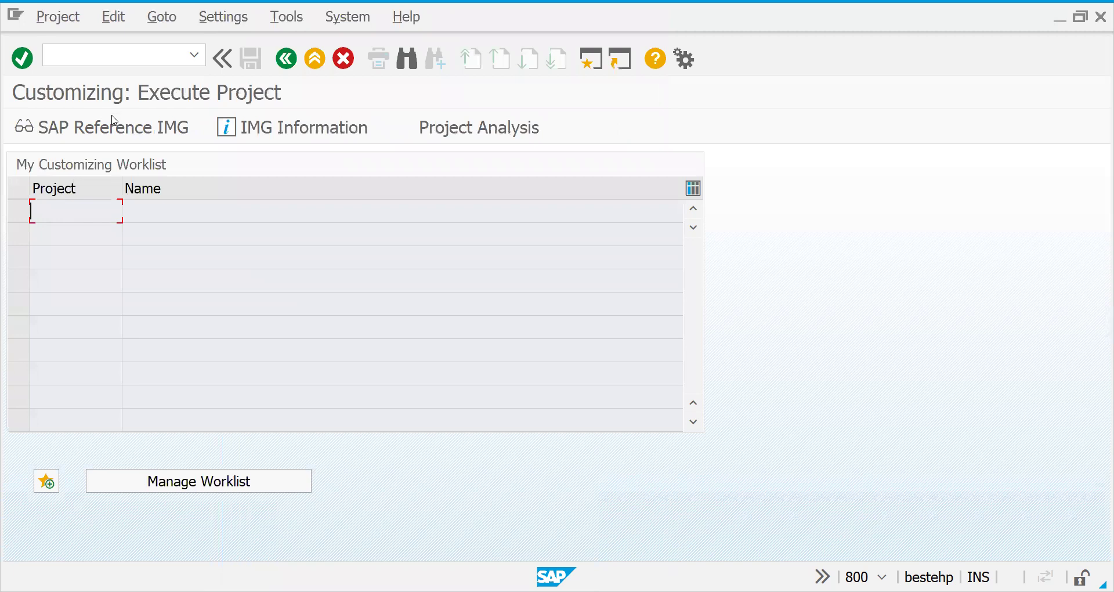
left_click(111, 126)
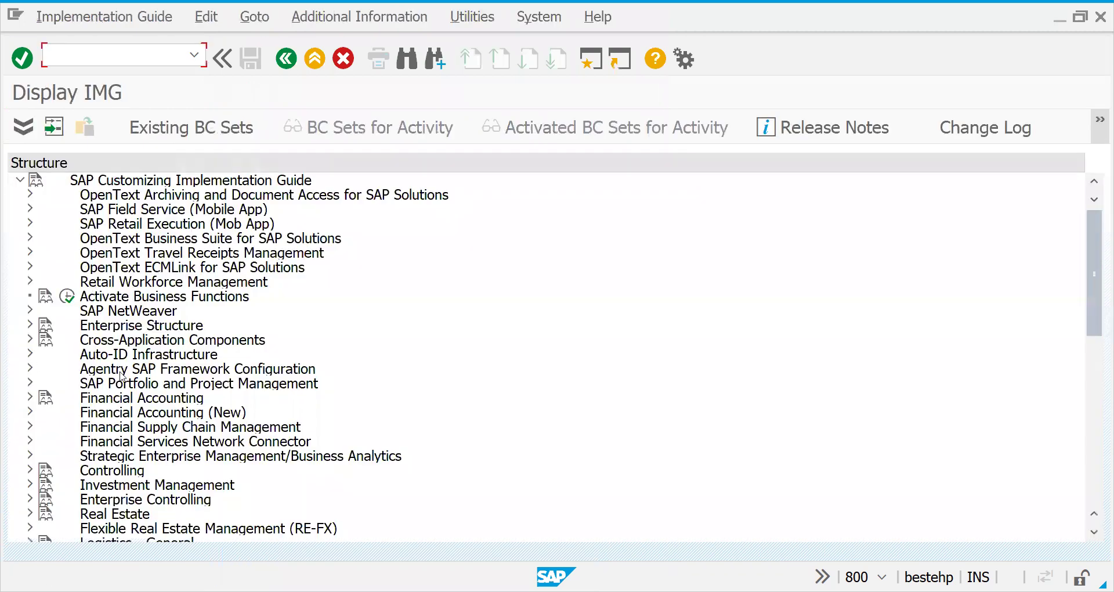
Expand the IMG structure through Sales and Distribution, Sales and Sales Documents down to Sales Document Header
key("Down")
key("Down")
key("Down")
key("Down")
key("Down")
key("Down")
key("Down")
key("Down")
key("Down")
key("Down")
key("Down")
key("Down")
key("Down")
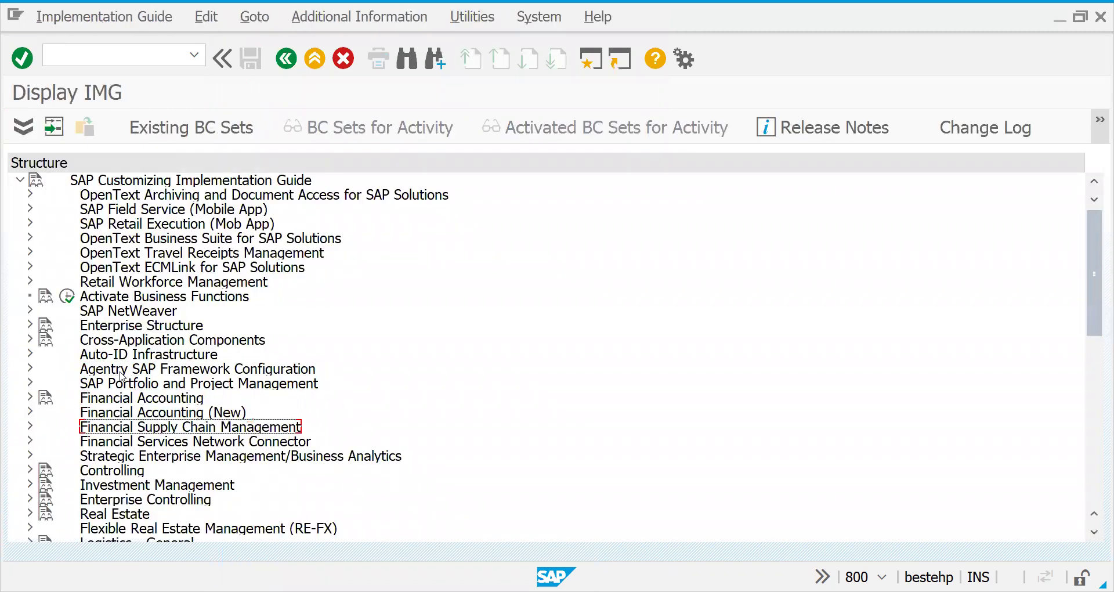
key("Up")
key("Up")
key("Up")
key("Up")
key("Up")
key("Up")
key("Up")
key("Up")
key("Up")
key("Up")
key("Up")
key("Up")
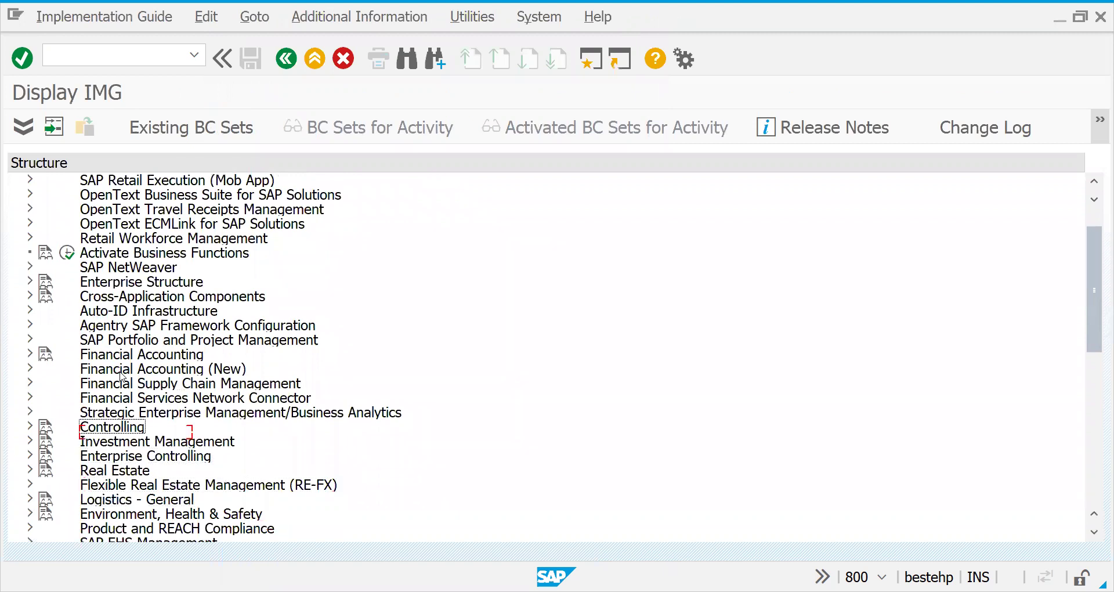
key("Up")
key("Up")
key("Up")
key("Up")
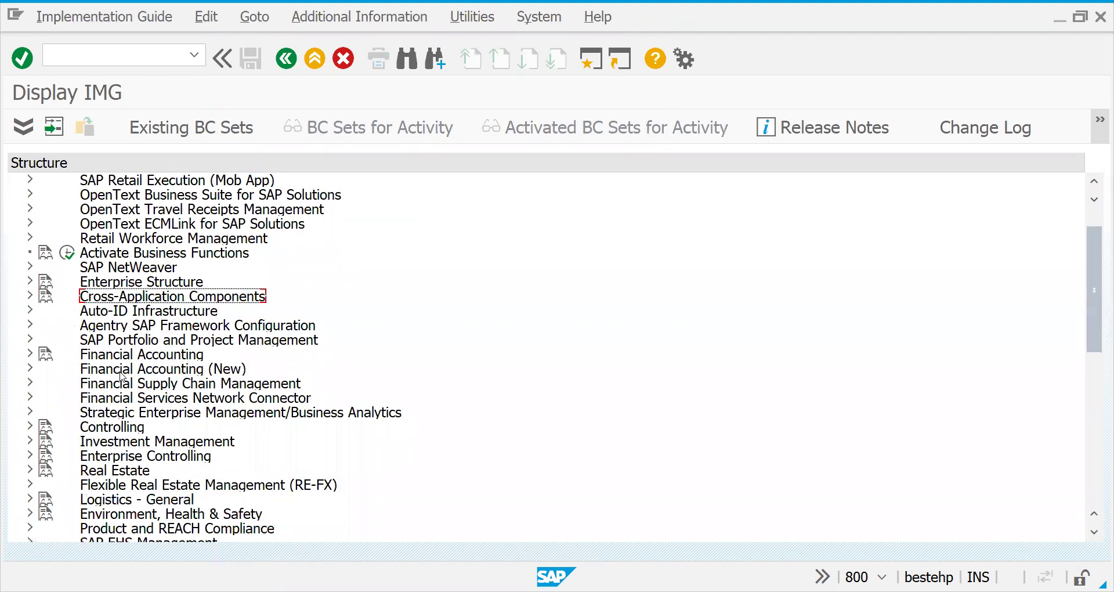
key("Down")
key("Down")
key("Up")
key("Down")
key("Down")
key("Down")
key("Down")
key("Down")
key("Down")
key("Down")
key("Down")
key("Down")
key("Down")
key("Down")
key("Down")
key("Down")
key("Down")
key("Down")
key("Down")
key("Down")
key("Down")
key("Down")
key("Up")
key("Right")
key("Down")
key("Down")
key("Down")
key("Right")
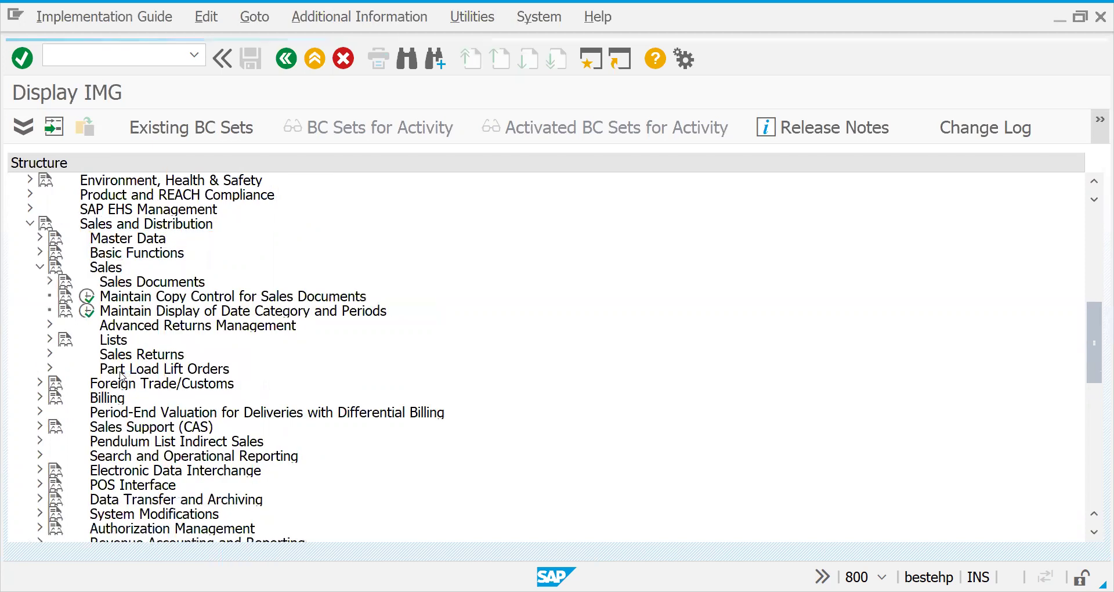
key("Down")
key("Right")
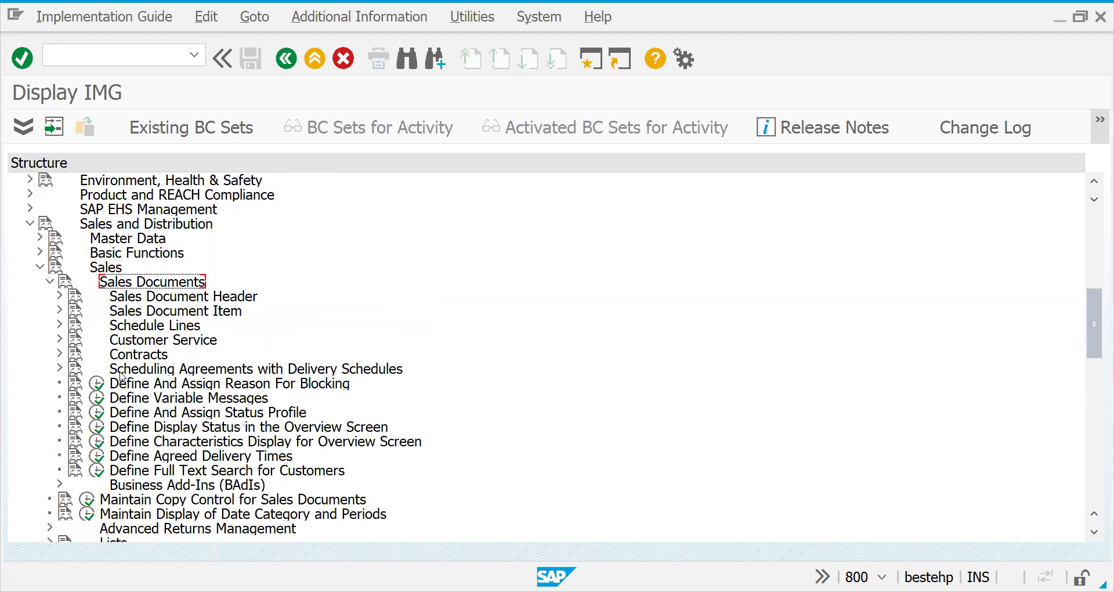
key("Down")
key("Right")
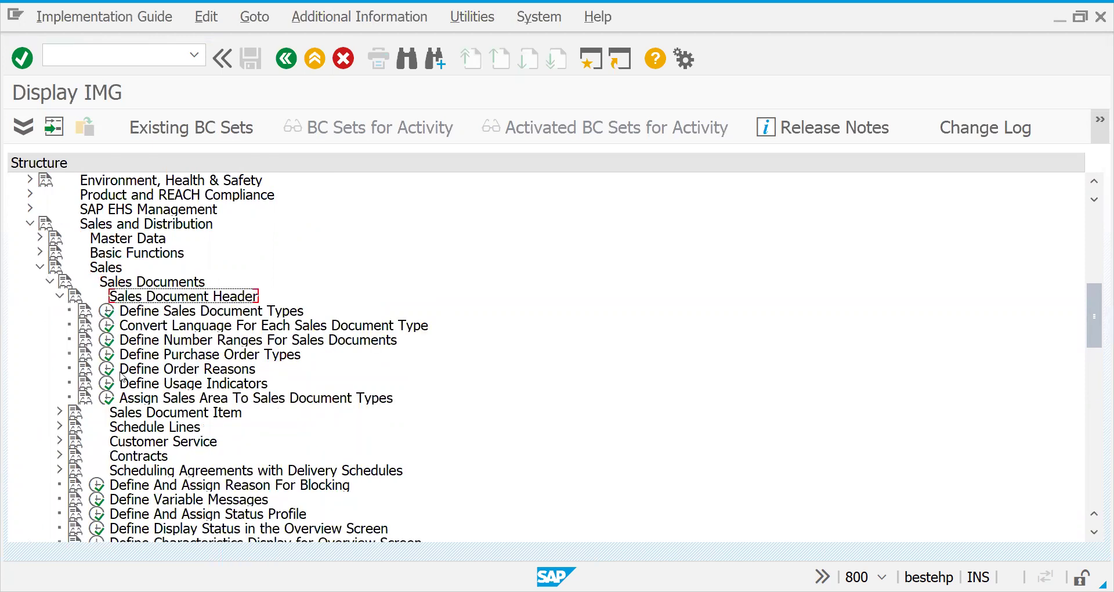
Execute Assign Sales Area To Sales Document Types and choose the activity Assign sales order types permitted for sales areas
left_click(226, 400)
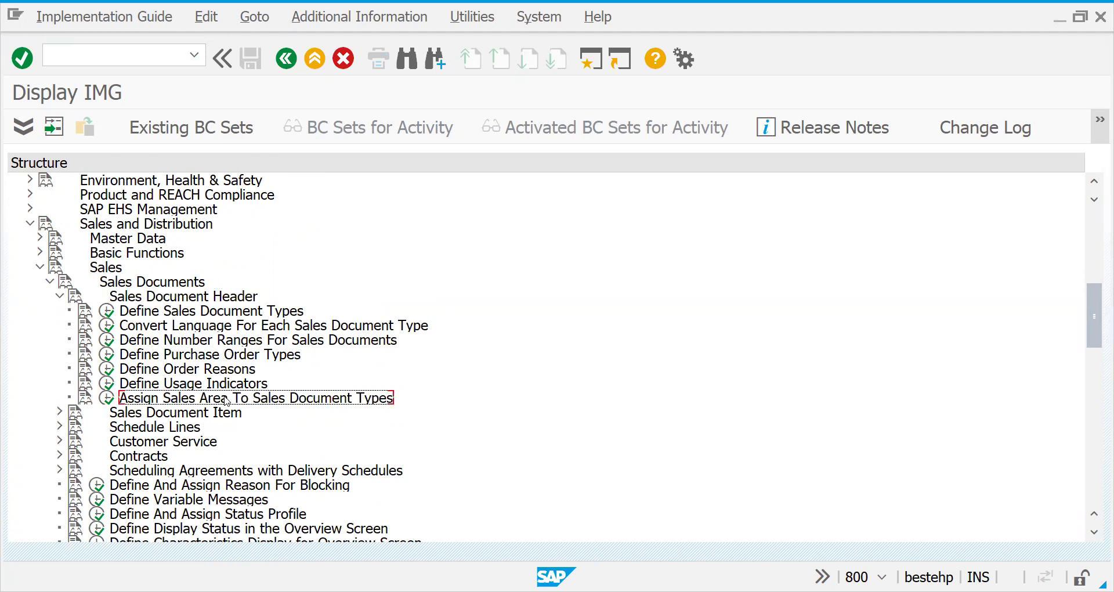
left_click(110, 398)
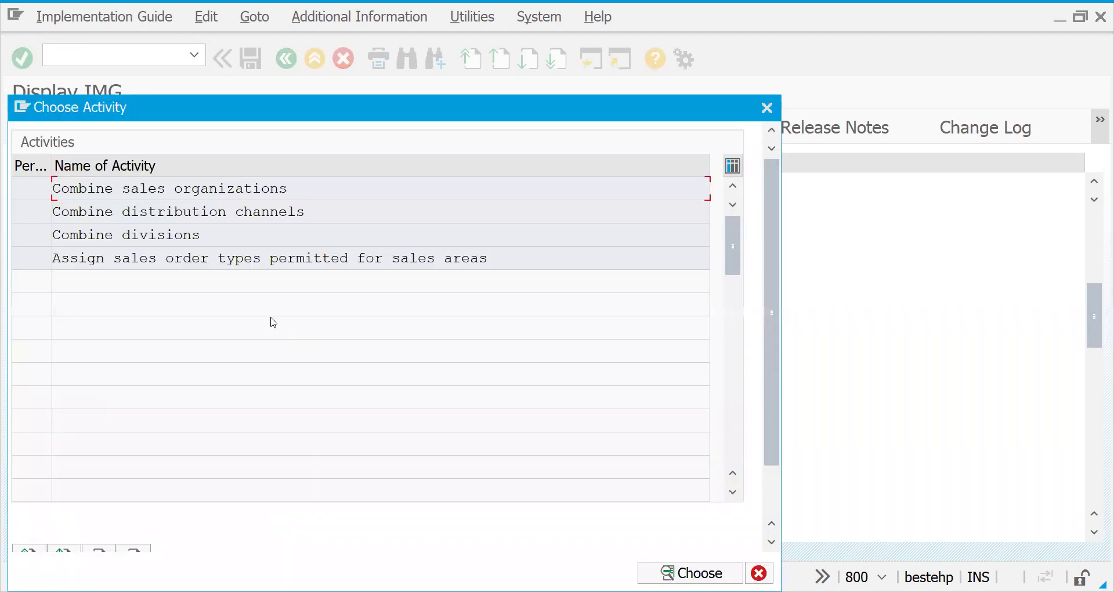
double_click(247, 258)
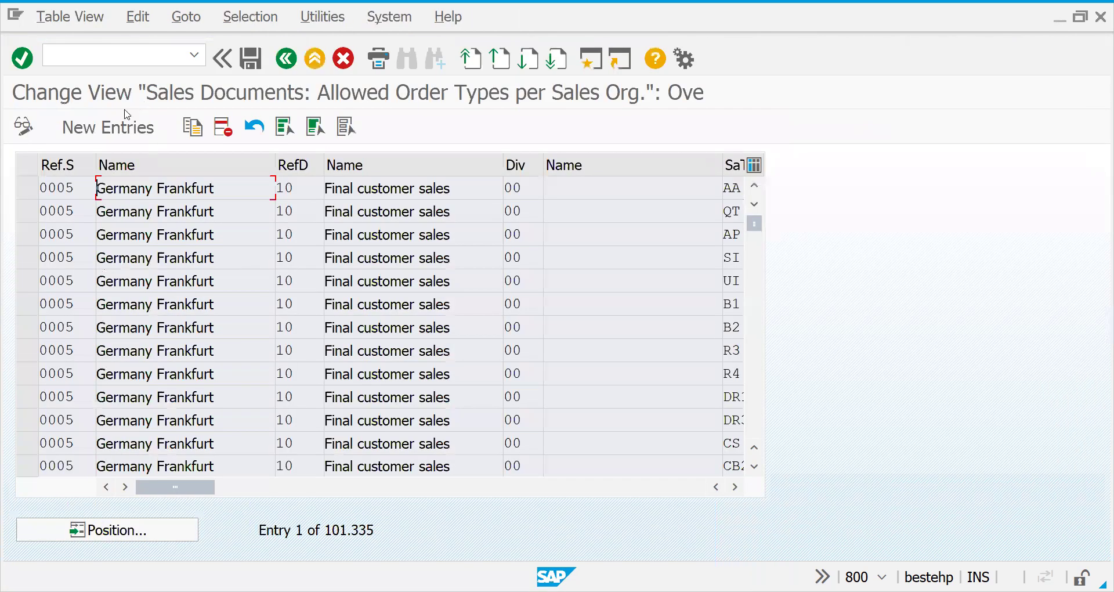
Try to add a new entry allowing order type OR for sales organization 2727, distribution channel 27 and division 27
left_click(116, 125)
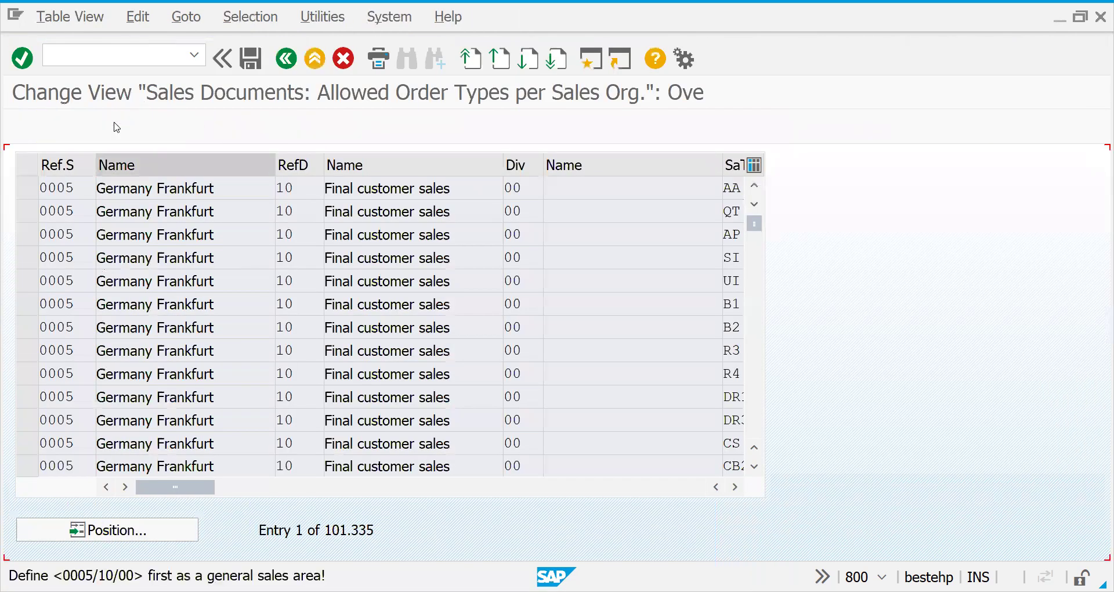
key("Return")
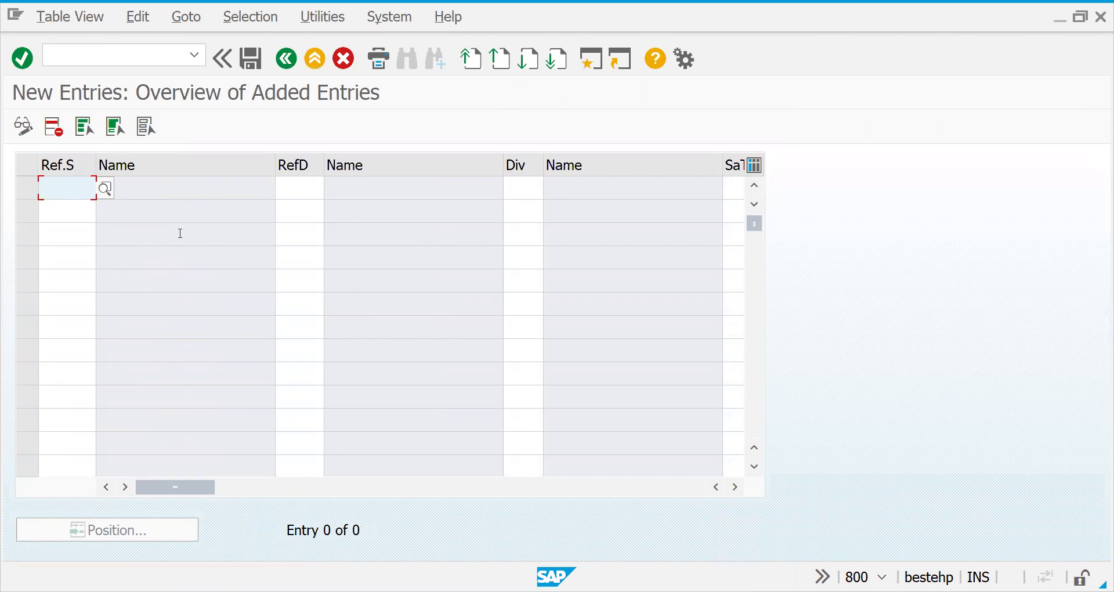
type("272")
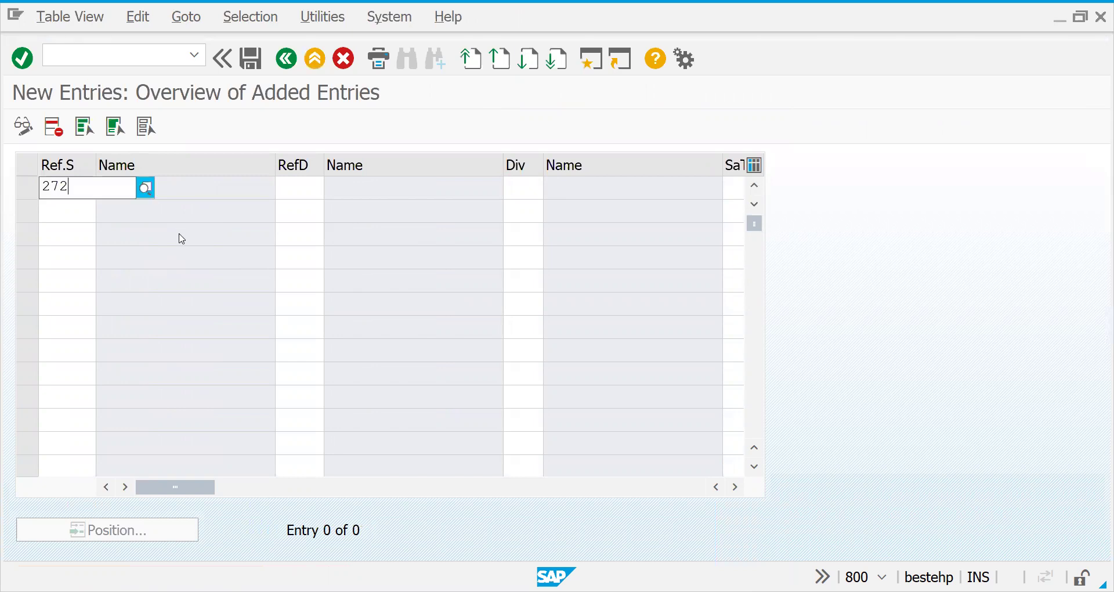
type("7")
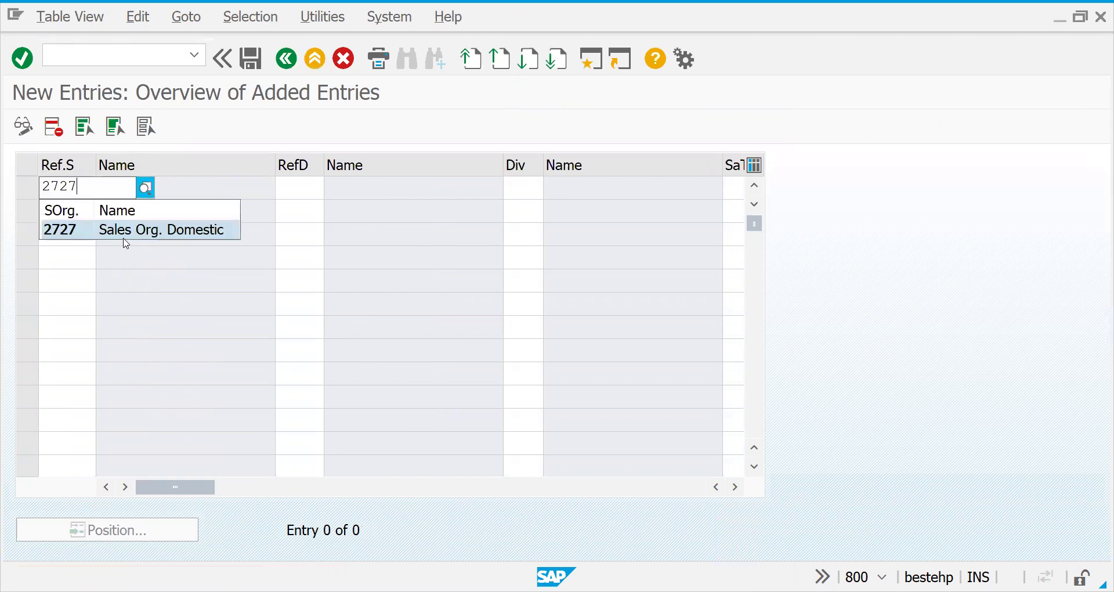
left_click(124, 235)
left_click(286, 189)
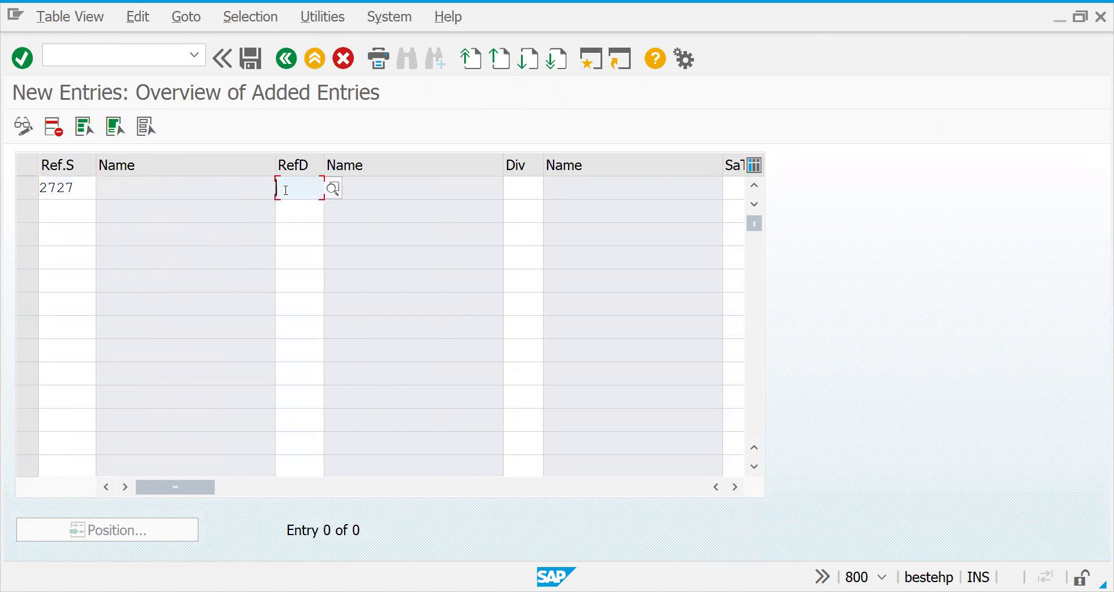
type("27")
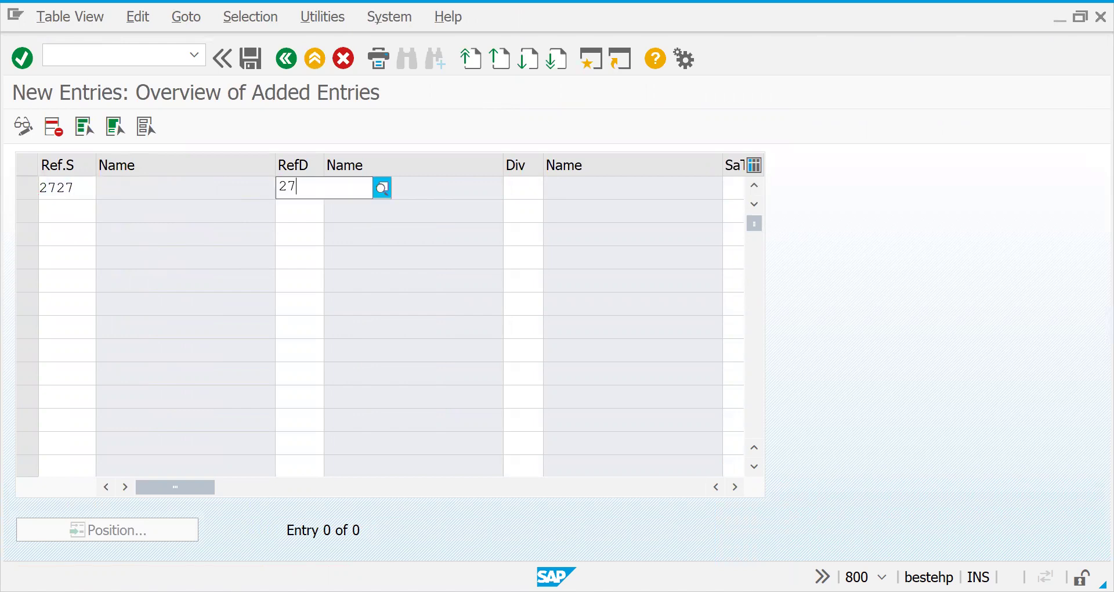
left_click(292, 231)
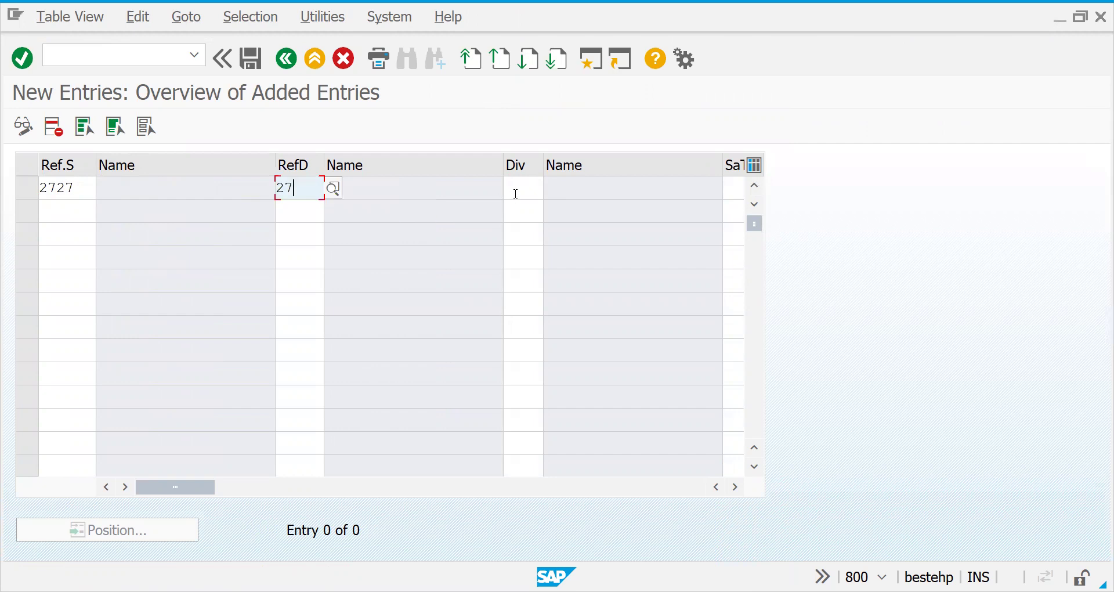
left_click(516, 194)
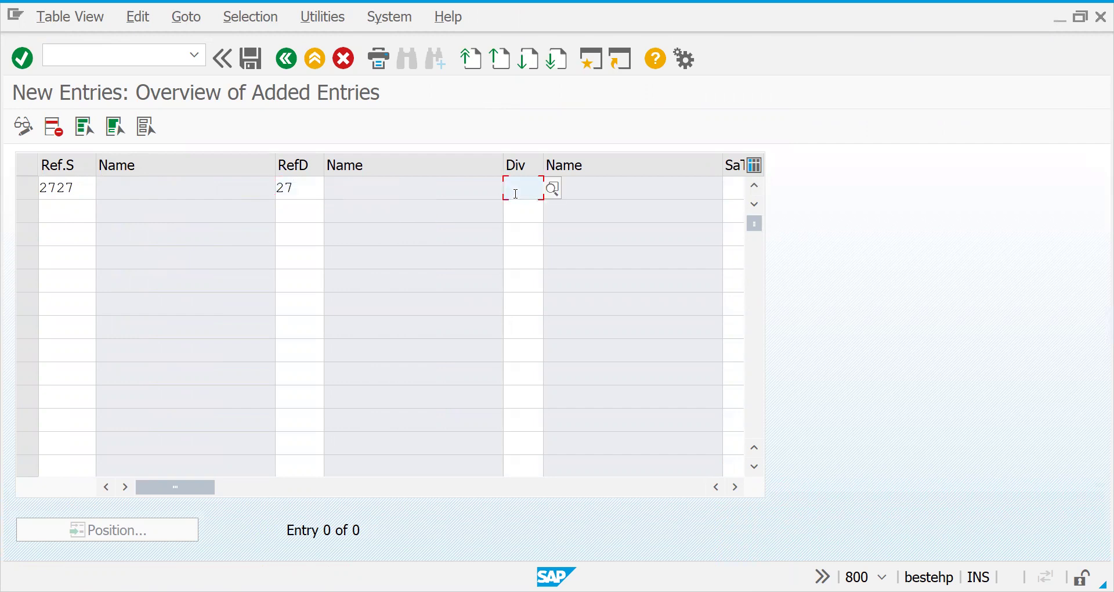
type("27")
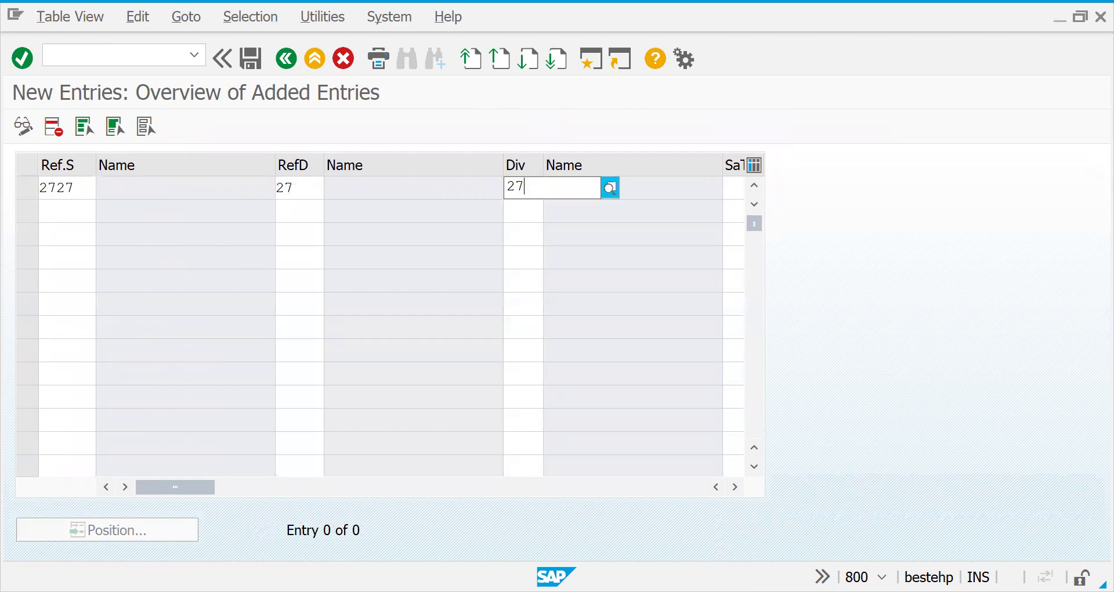
left_click(600, 227)
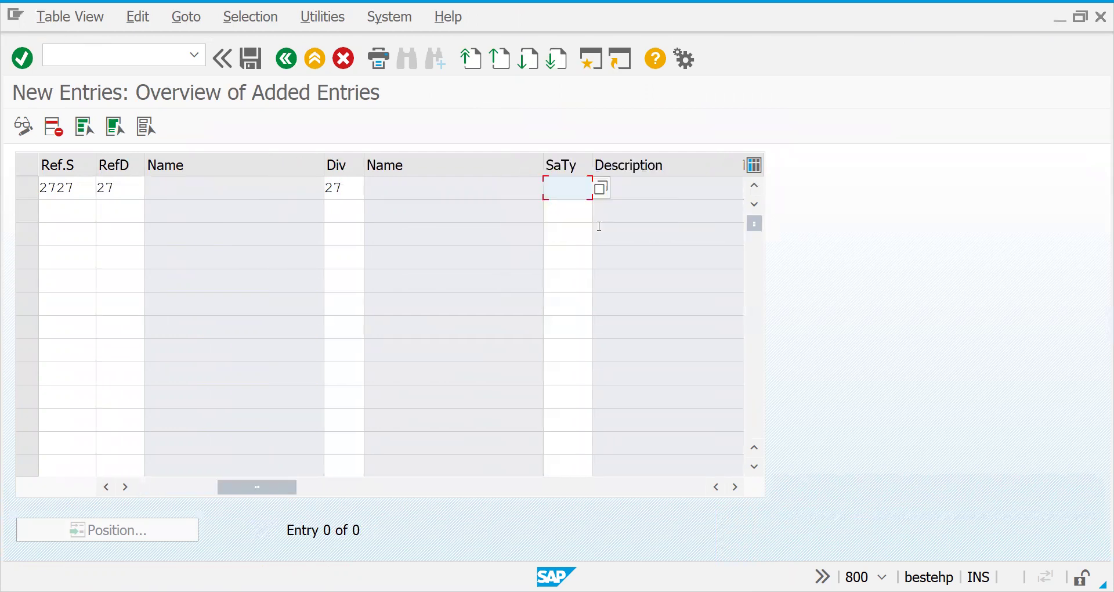
type("or")
key("Return")
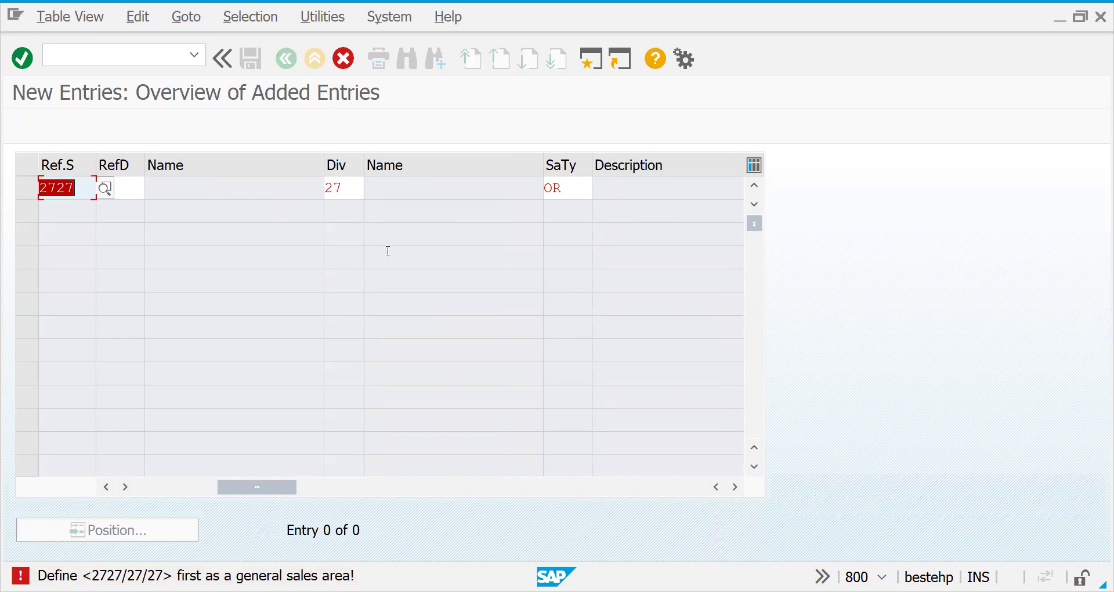
Re-enter reference distribution channel 27 in the new entry, and cancel the maintenance, discarding the changes
left_click(143, 191)
type("27")
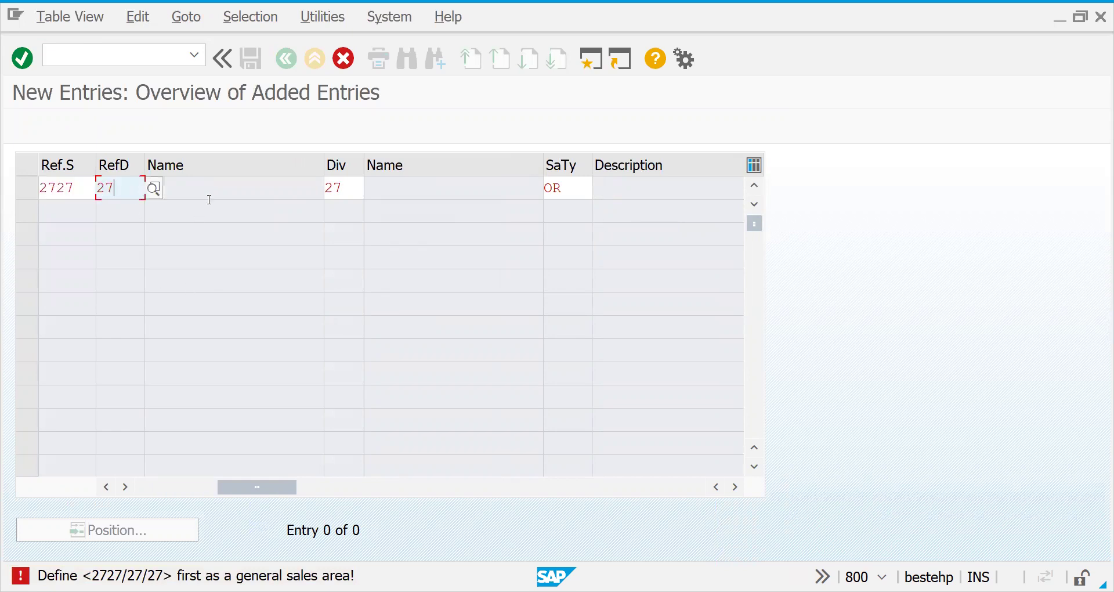
left_click(343, 58)
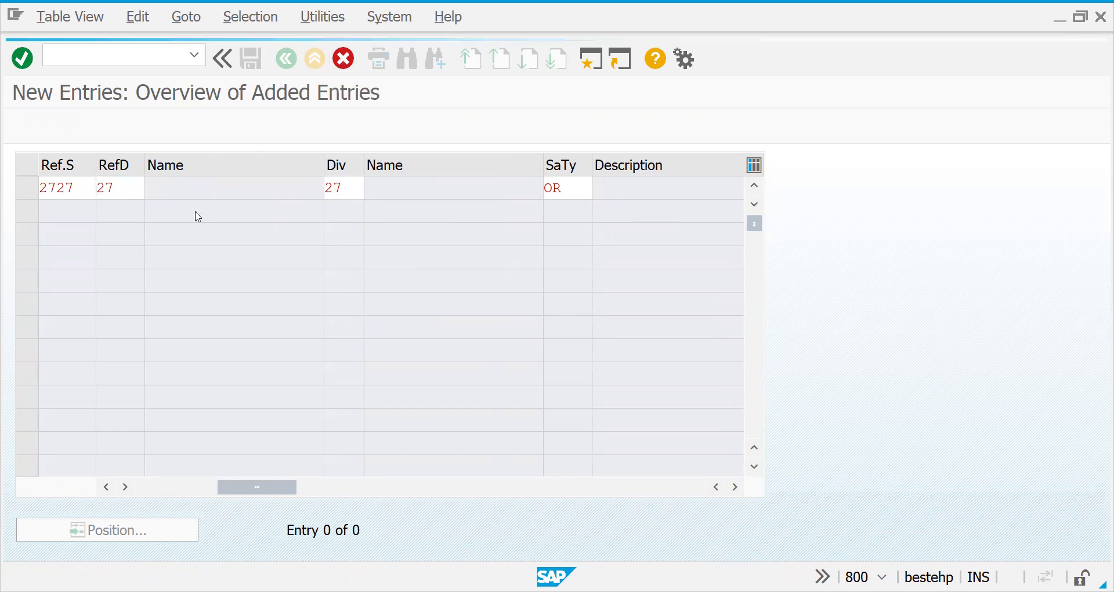
left_click(311, 393)
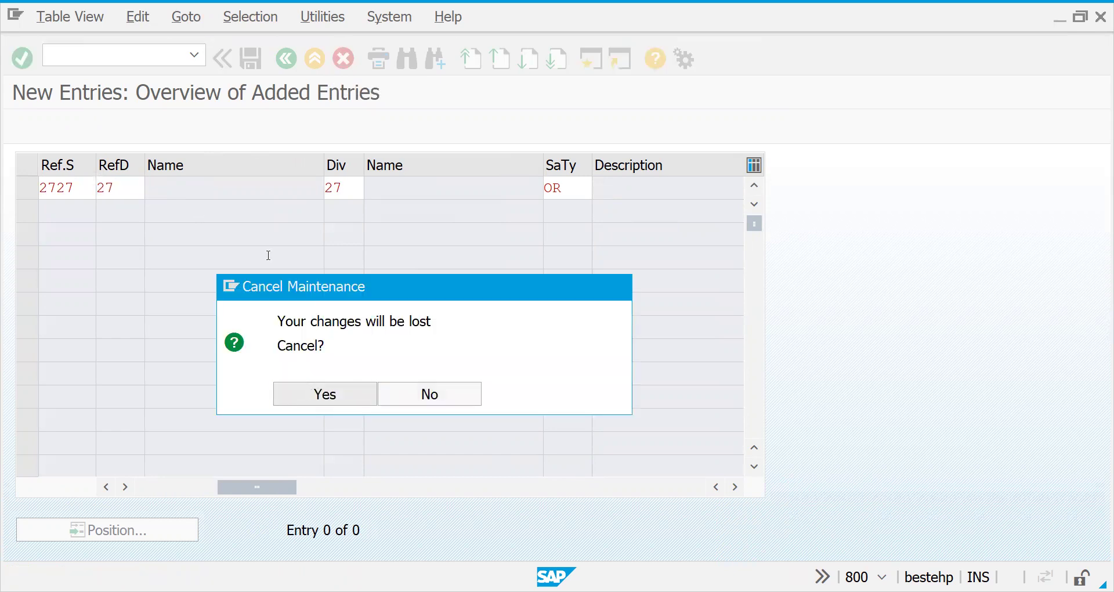
Leave the allowed order types view and open the sales organization assignment for order types, displaying its locked data
left_click(284, 64)
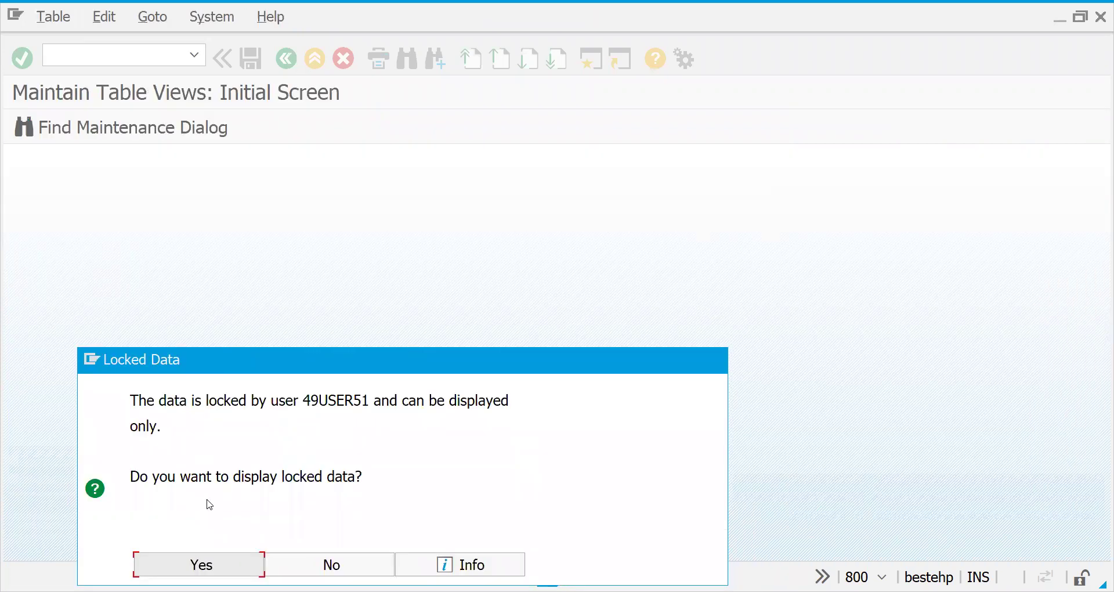
left_click(209, 565)
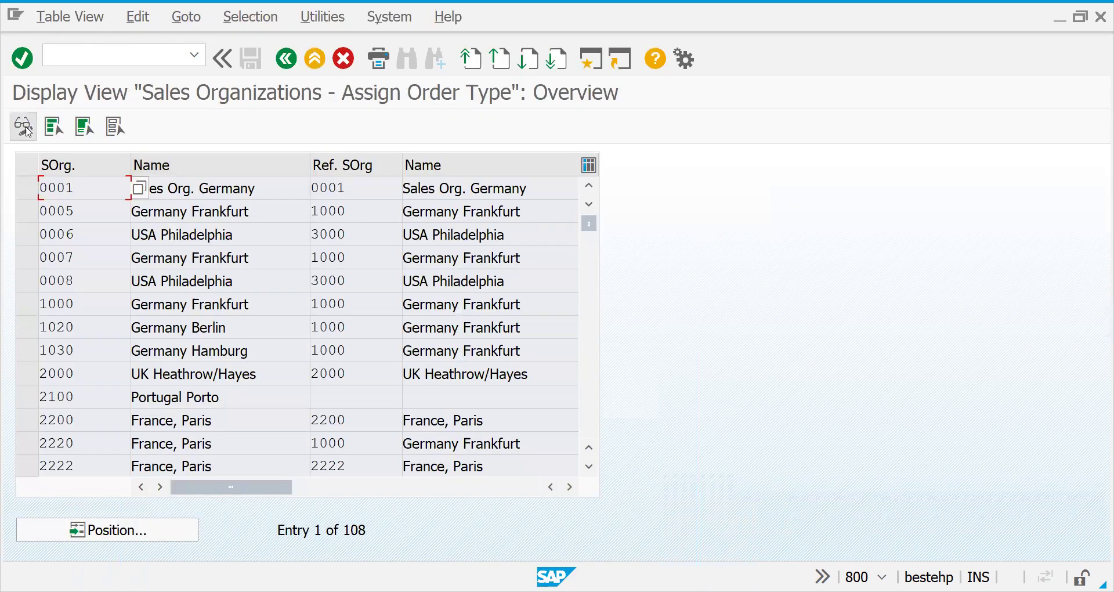
Try to switch the sales organization order type assignment to change mode, and return to the activity selection
left_click(26, 129)
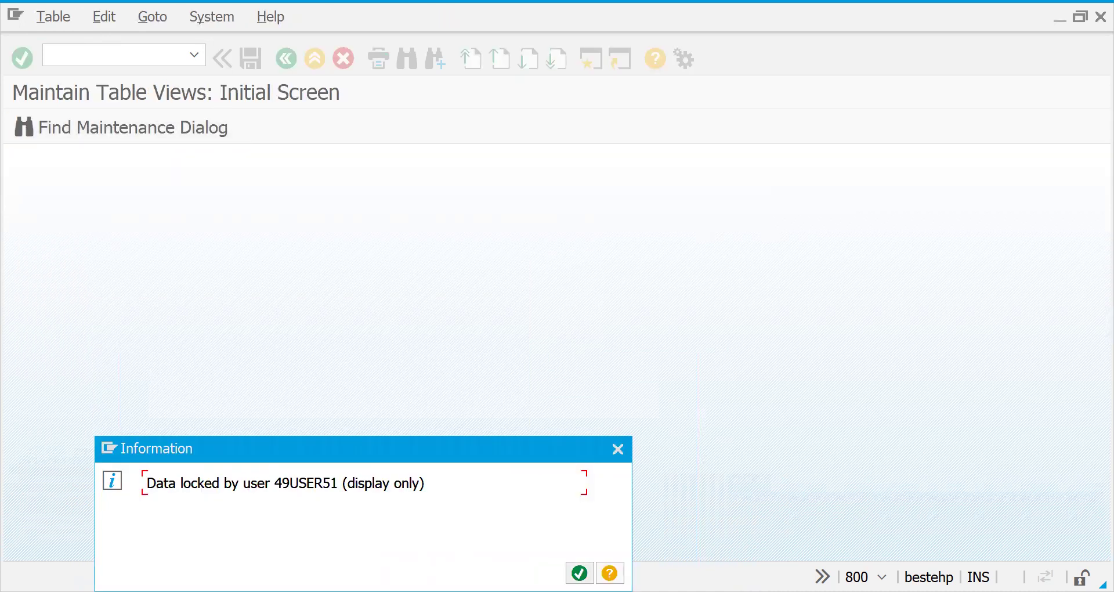
key("Return")
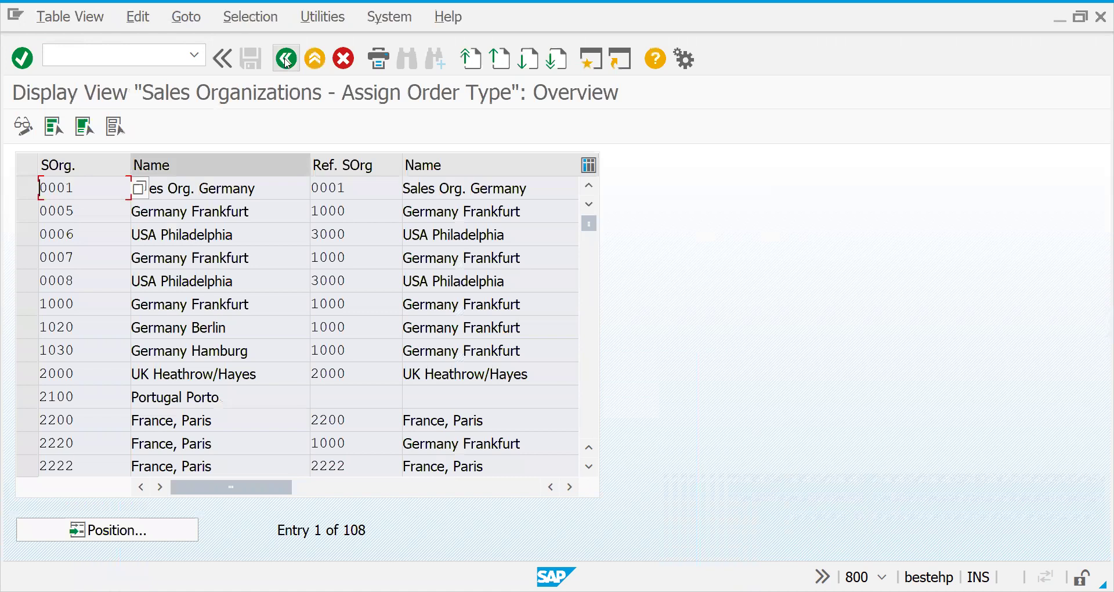
left_click(286, 58)
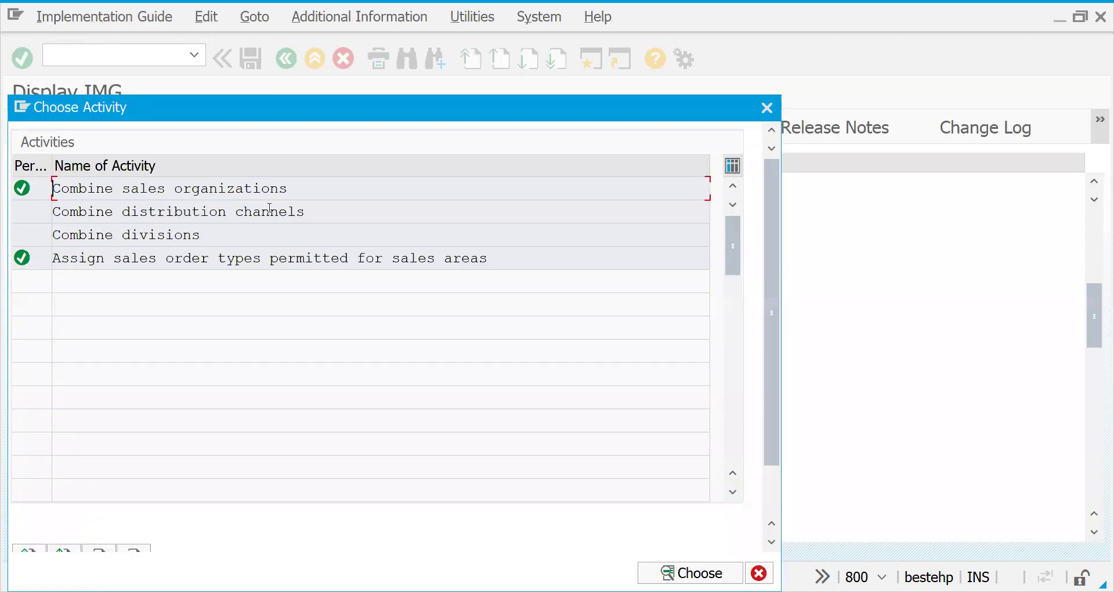
Open the Combine distribution channels activity and position the list at sales organization 2727
double_click(164, 213)
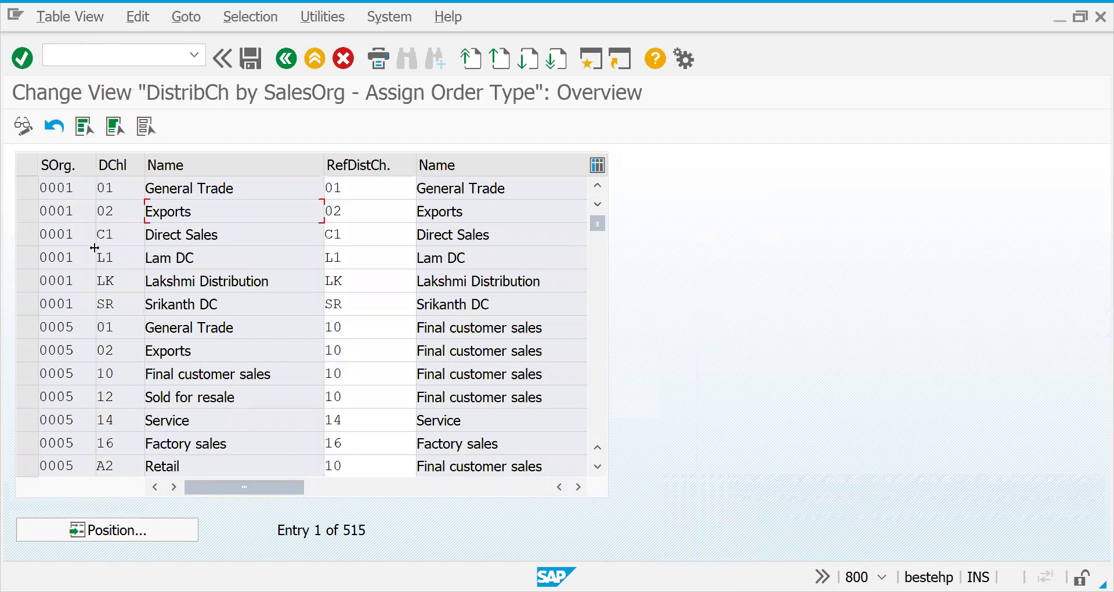
left_click(26, 127)
left_click(27, 127)
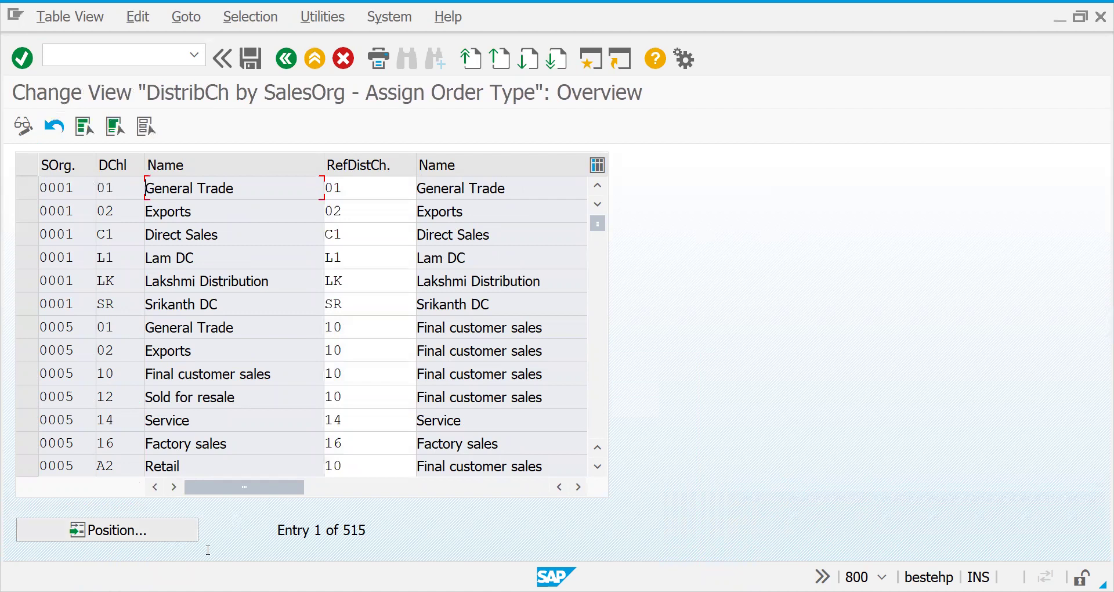
left_click(150, 532)
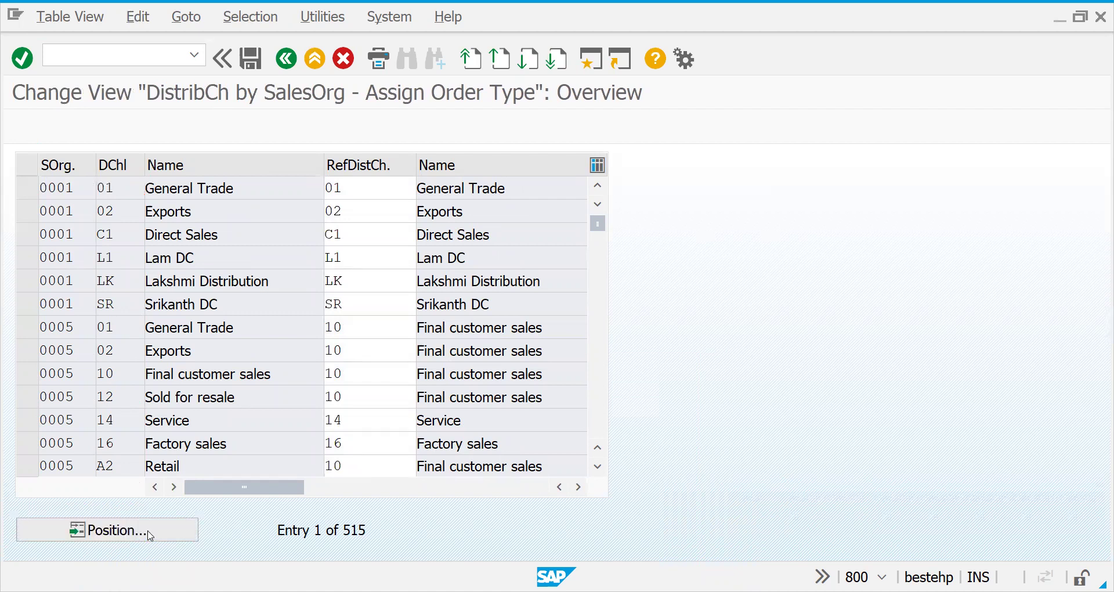
type("2727")
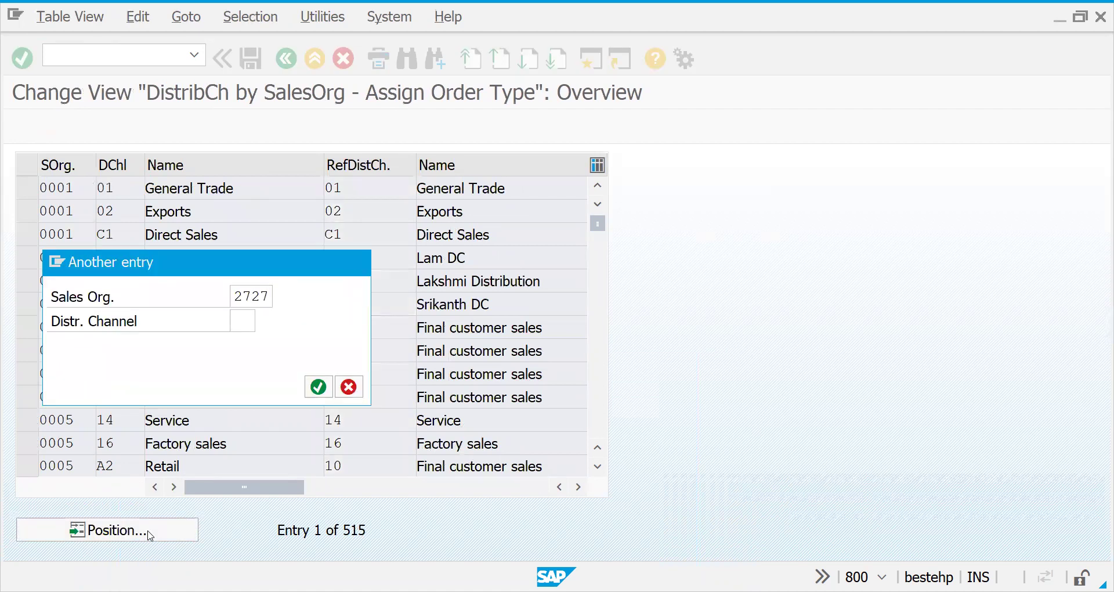
key("Return")
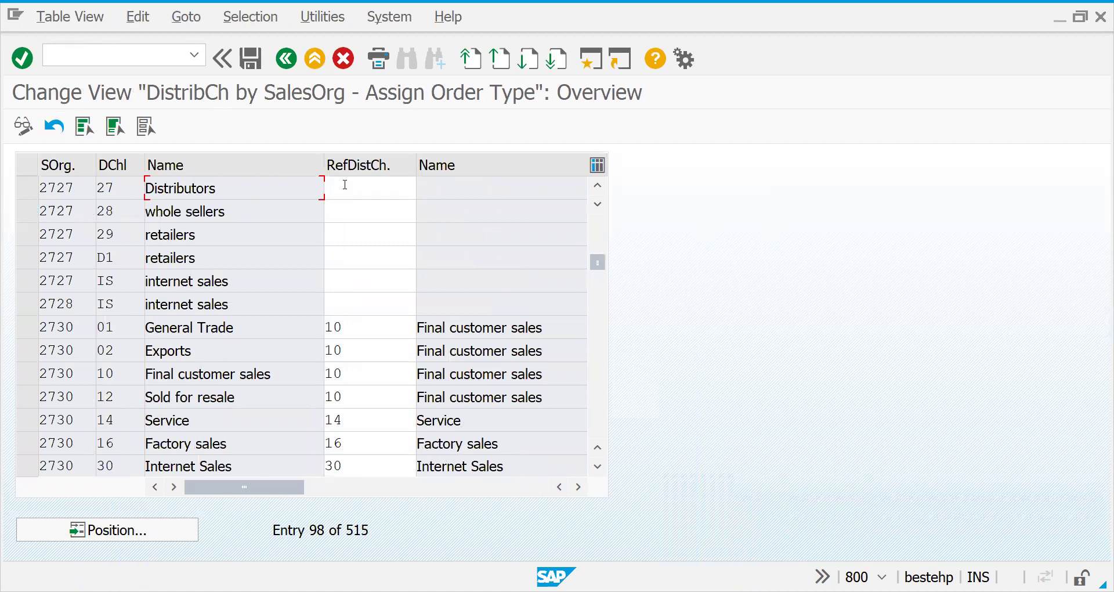
Try to assign reference distribution channels 27, 28 and 29 to the matching channels of sales organization 2727
left_click(345, 186)
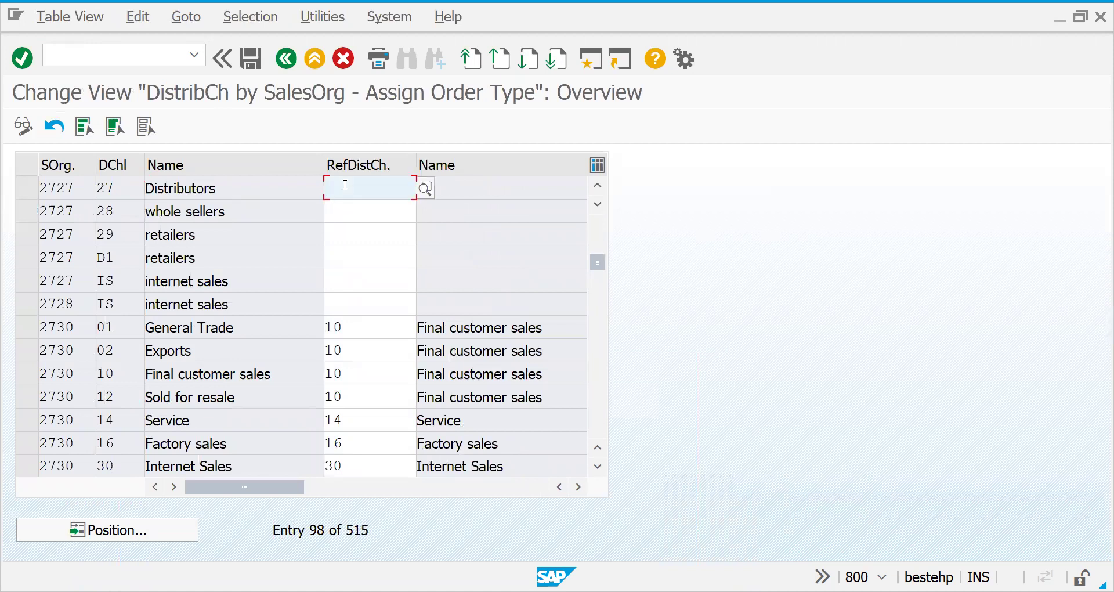
type("27")
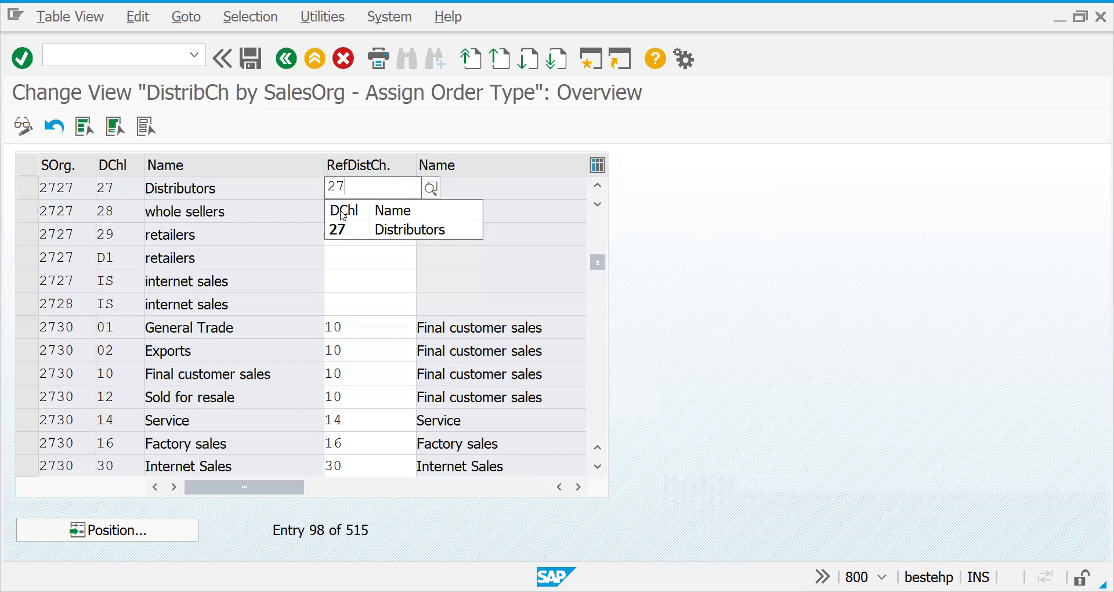
left_click(339, 232)
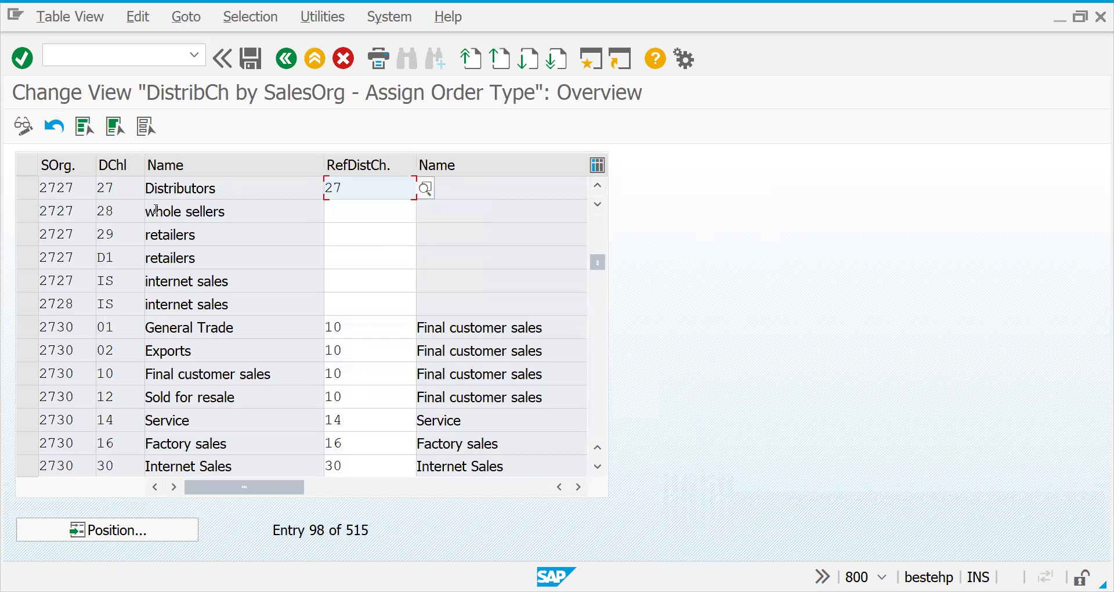
left_click(346, 212)
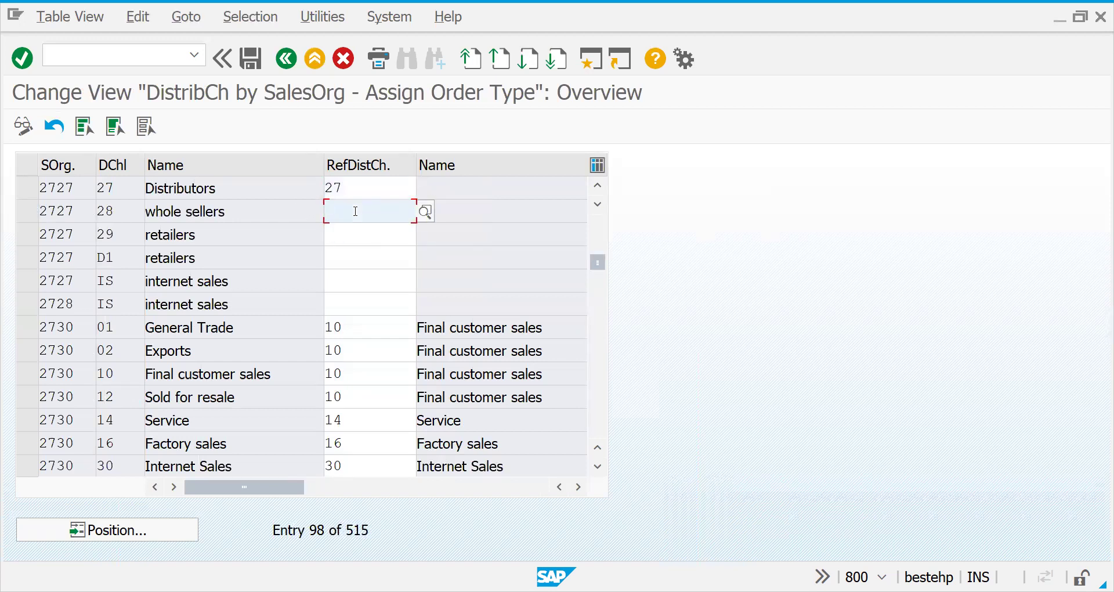
type("28")
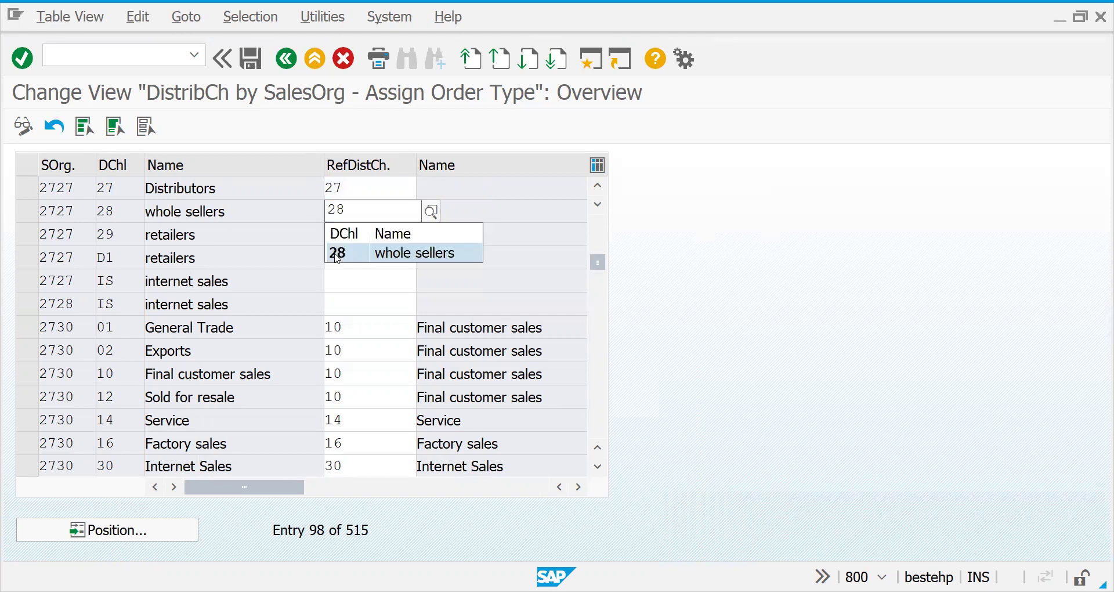
left_click(329, 235)
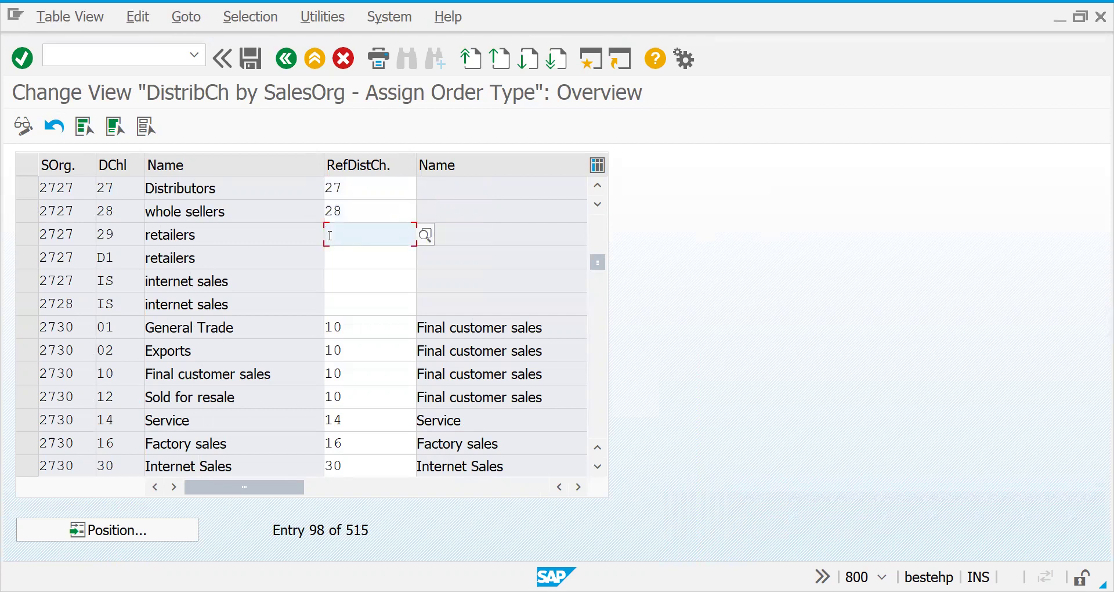
type("29")
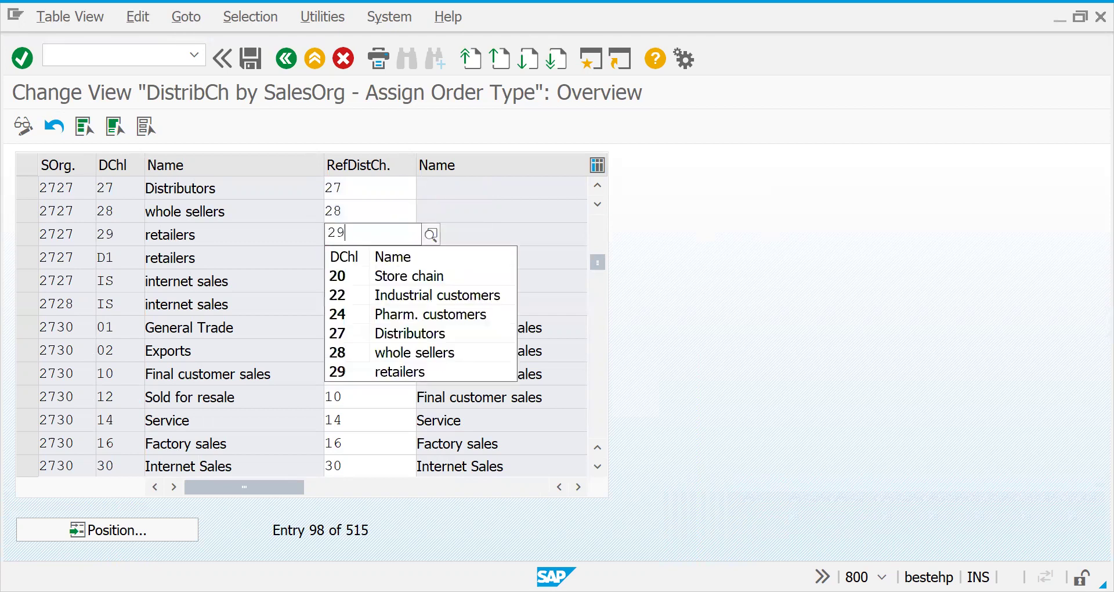
key("Return")
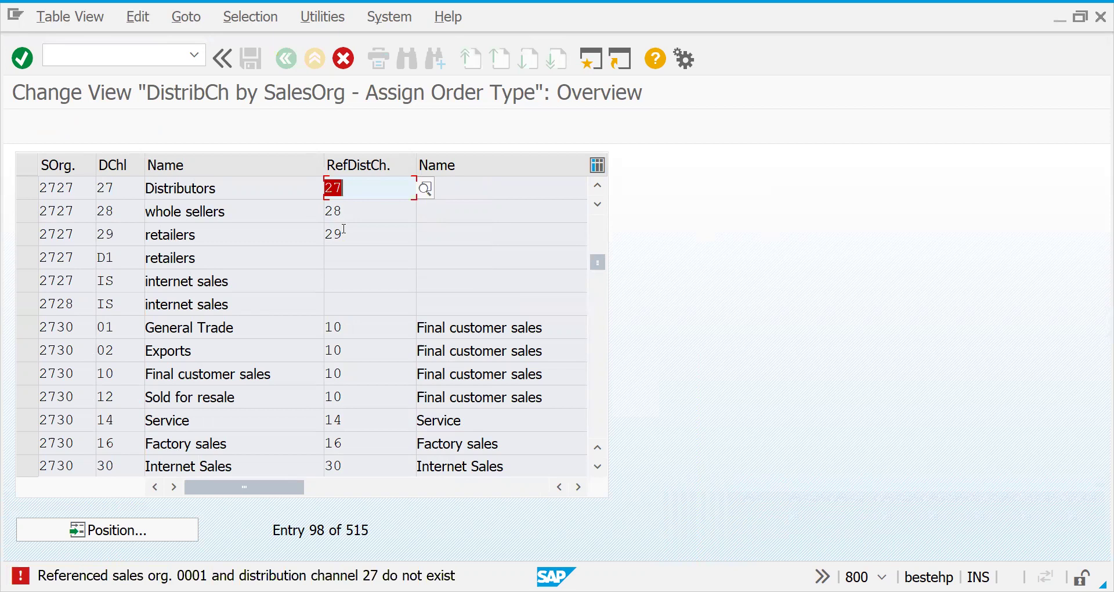
Cancel the distribution channel maintenance, discarding the reference entries, and return to the activity selection
left_click(351, 65)
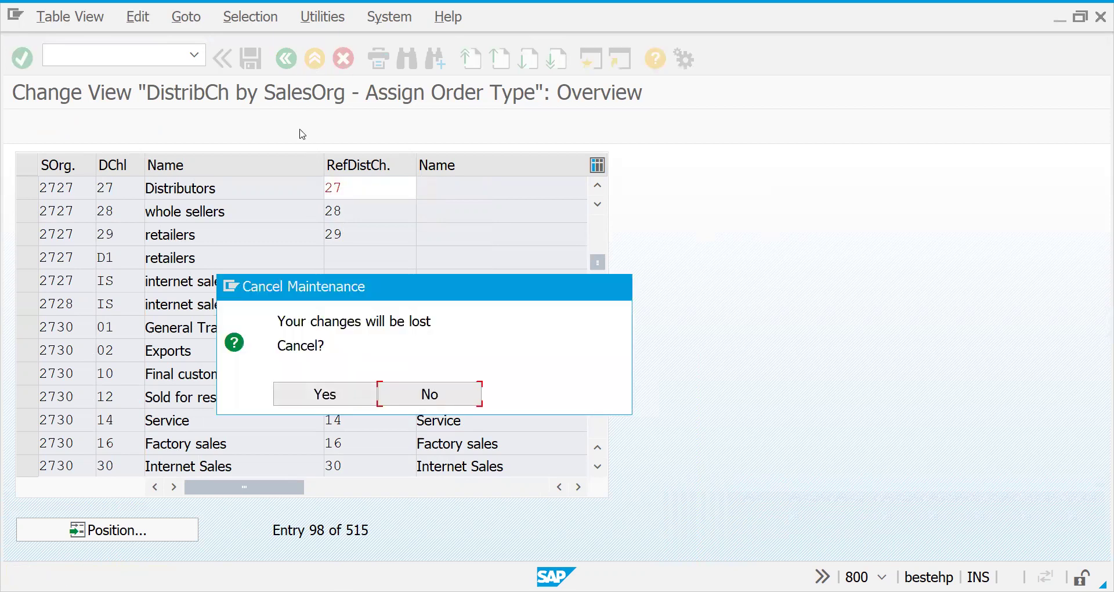
key("Return")
left_click(286, 58)
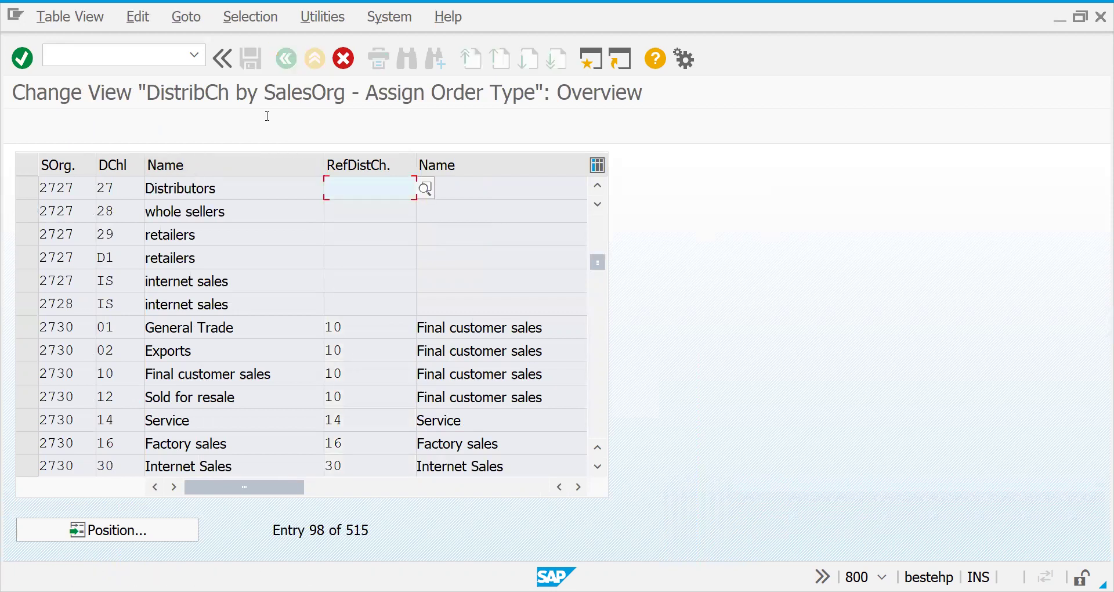
left_click(344, 58)
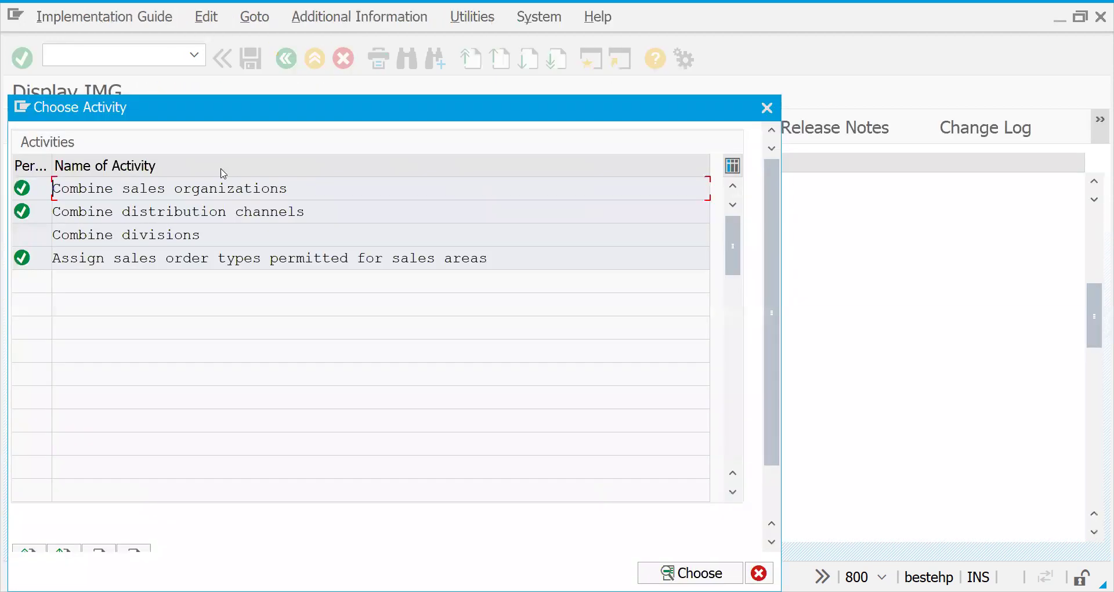
Recheck the Combine sales organizations activity, close the activity selection and try to open transaction SM12 in a new session
double_click(218, 188)
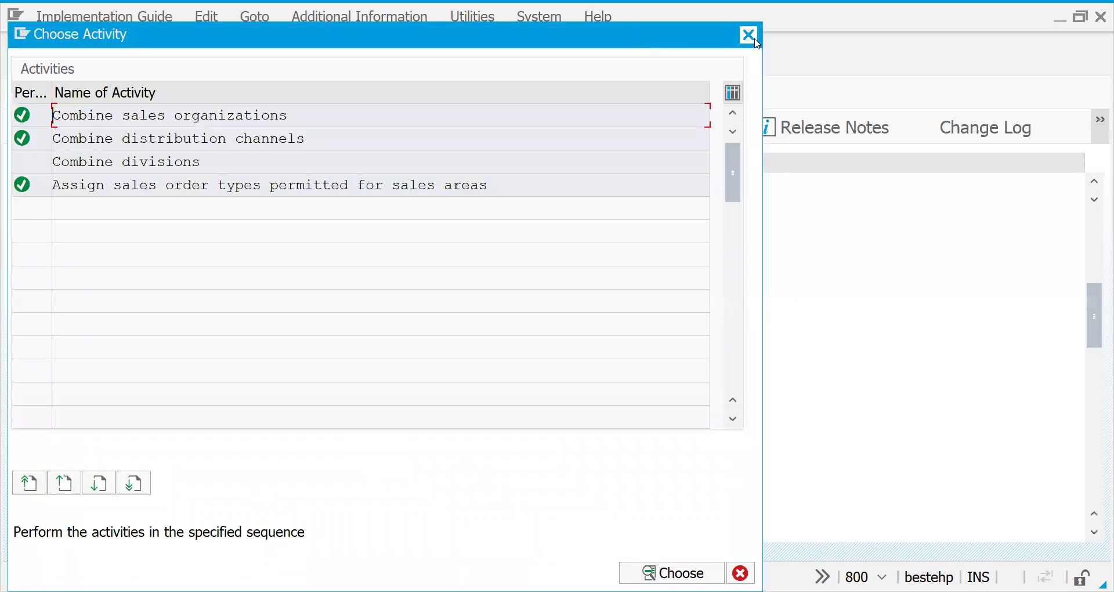
key("Escape")
type("/osm12")
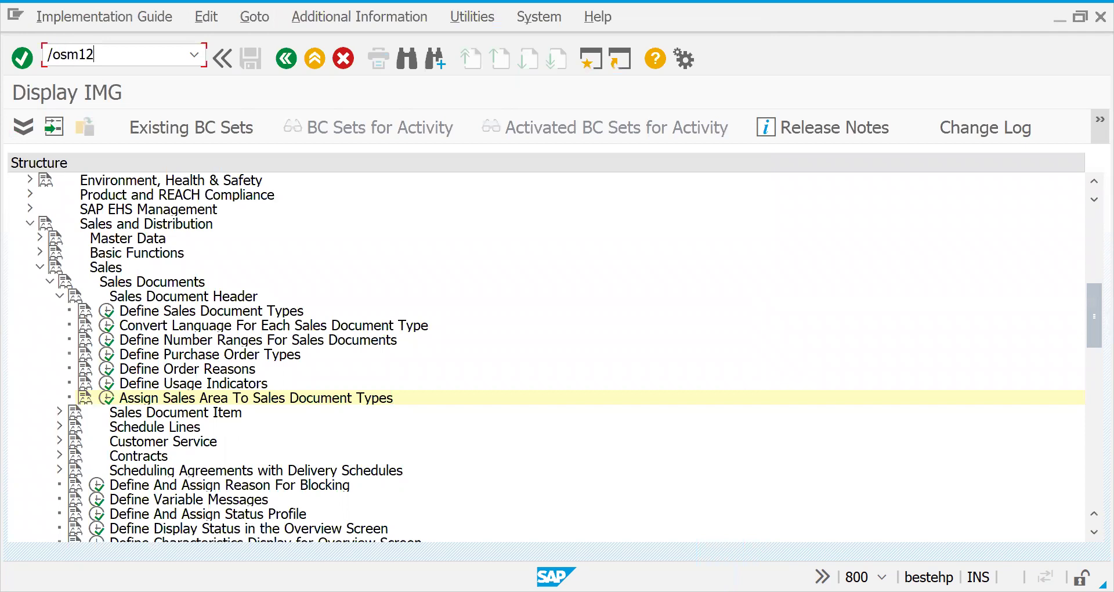
key("Return")
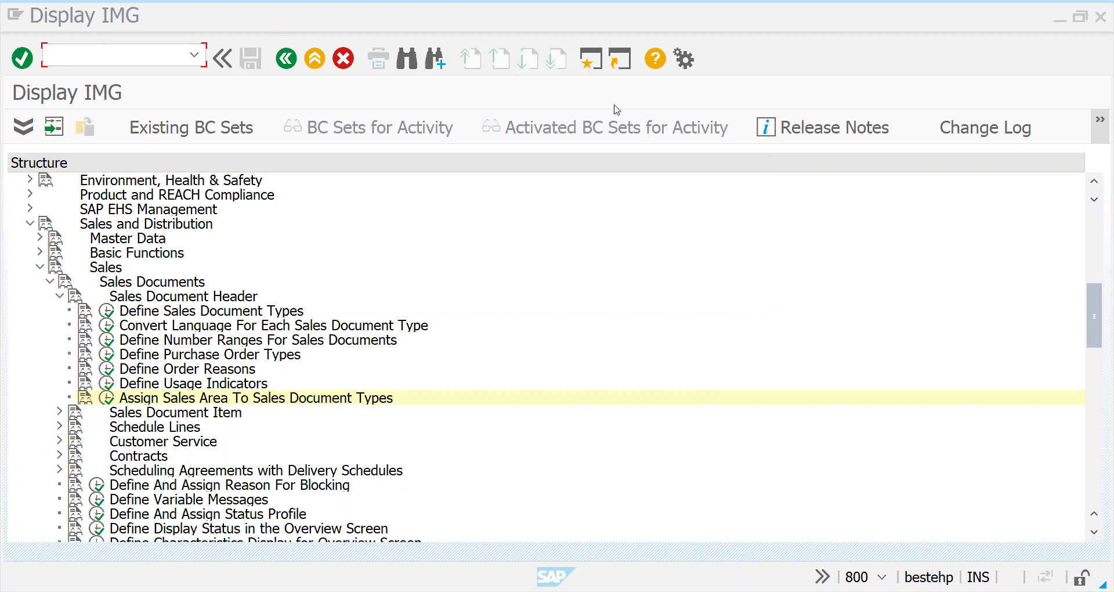
Reopen Combine sales organizations under Assign Sales Area To Sales Document Types, decline displaying the locked data and close the activity selection
left_click(106, 398)
left_click(107, 401)
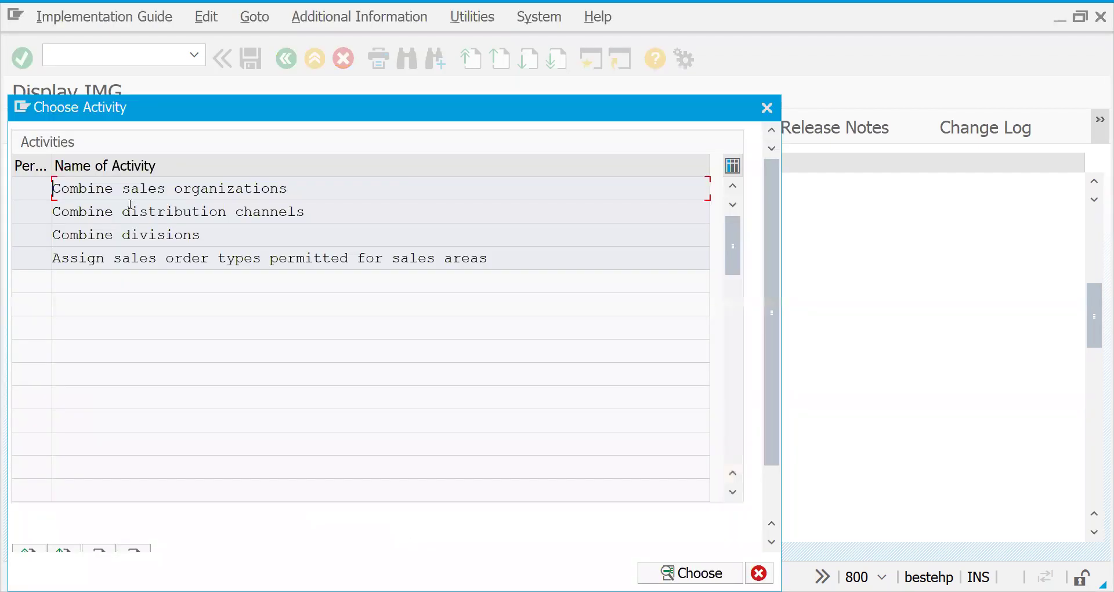
double_click(127, 190)
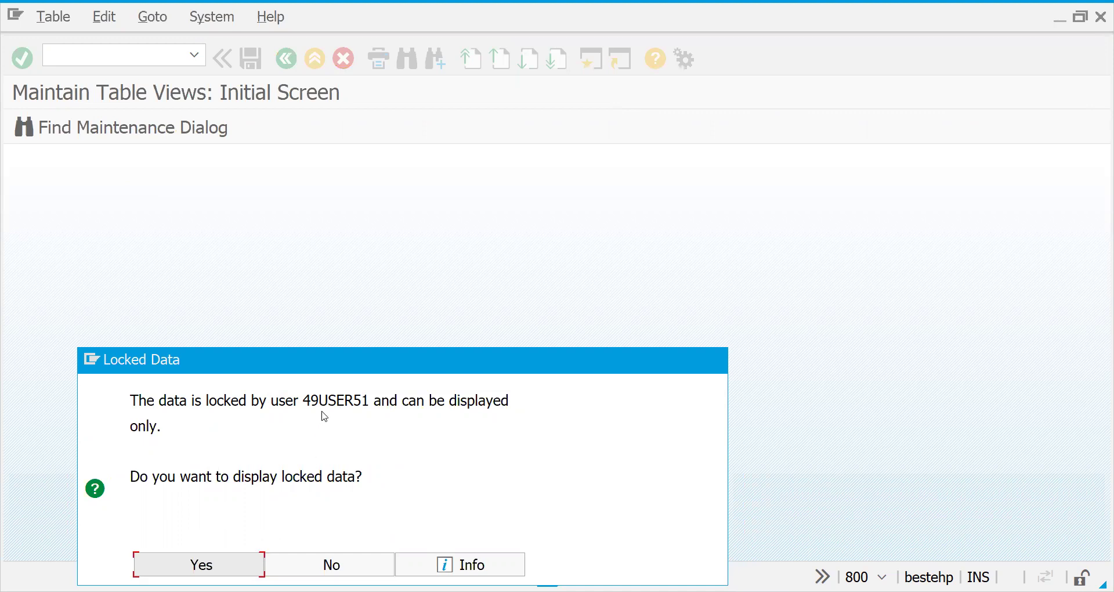
left_click(314, 563)
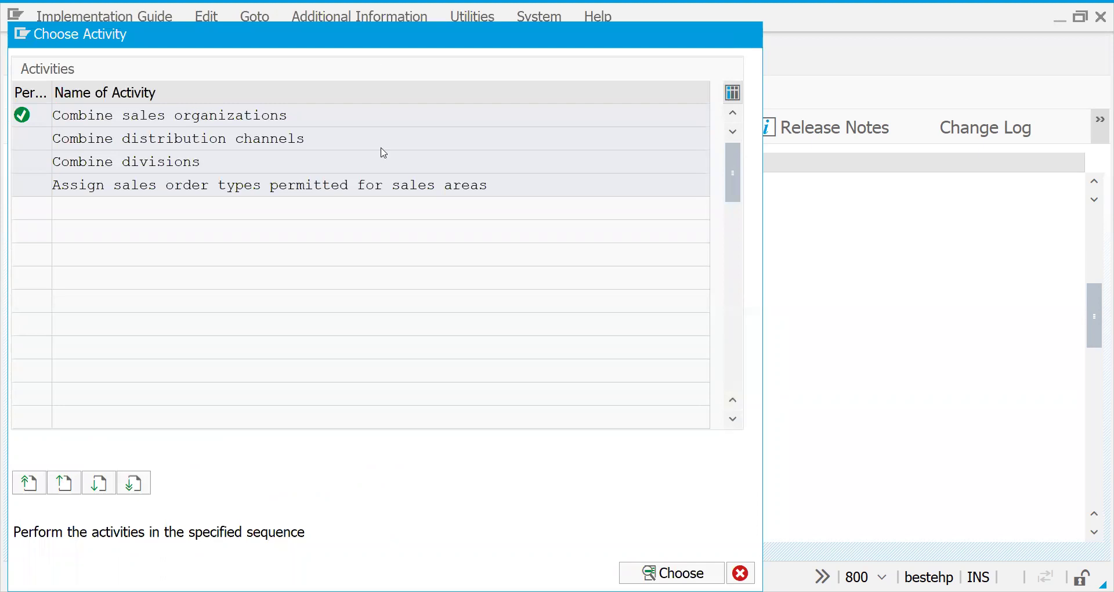
key("Escape")
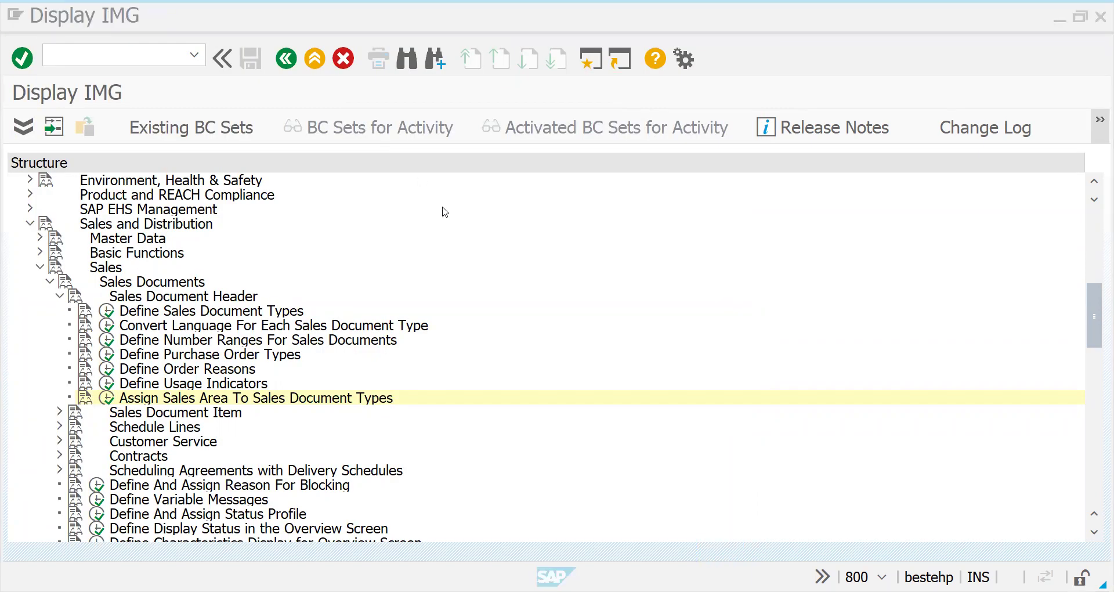
Switch to the SAP Easy Access session and start transaction SM12 for selecting lock entries
left_click(589, 545)
left_click(128, 50)
type("/")
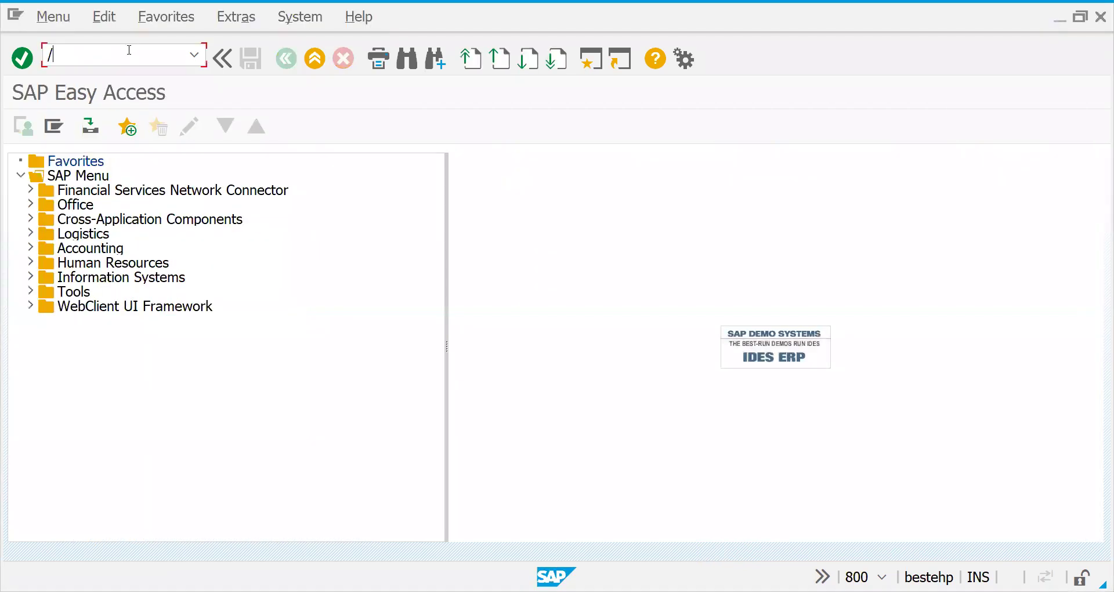
key("BackSpace")
type("sm12")
key("Return")
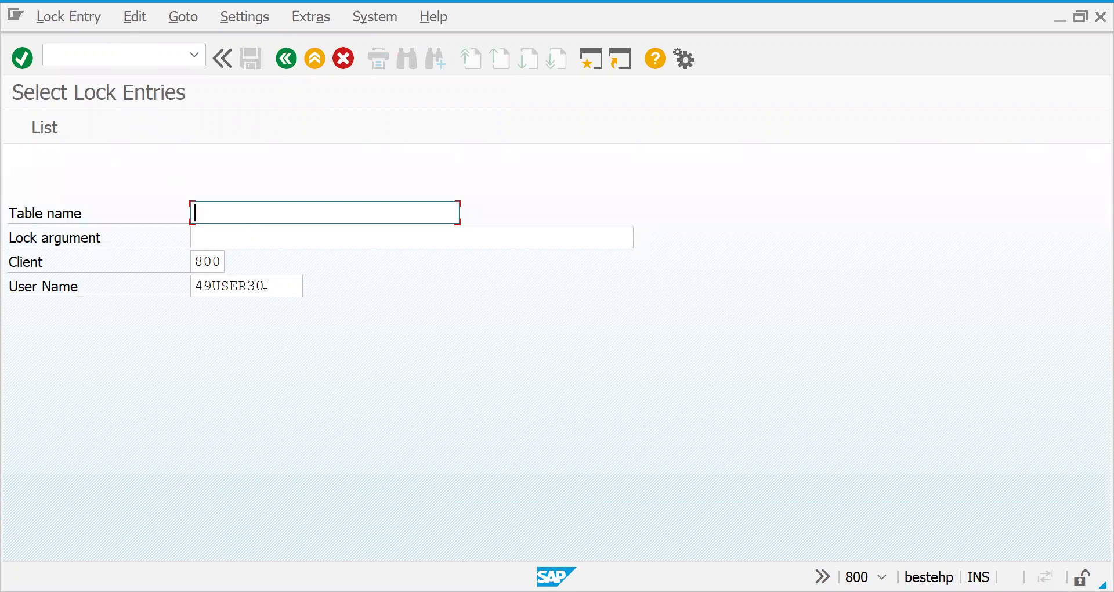
Clear the user name filter, list all lock entries in client 800 and delete every one of them
left_click_drag(255, 285, 193, 286)
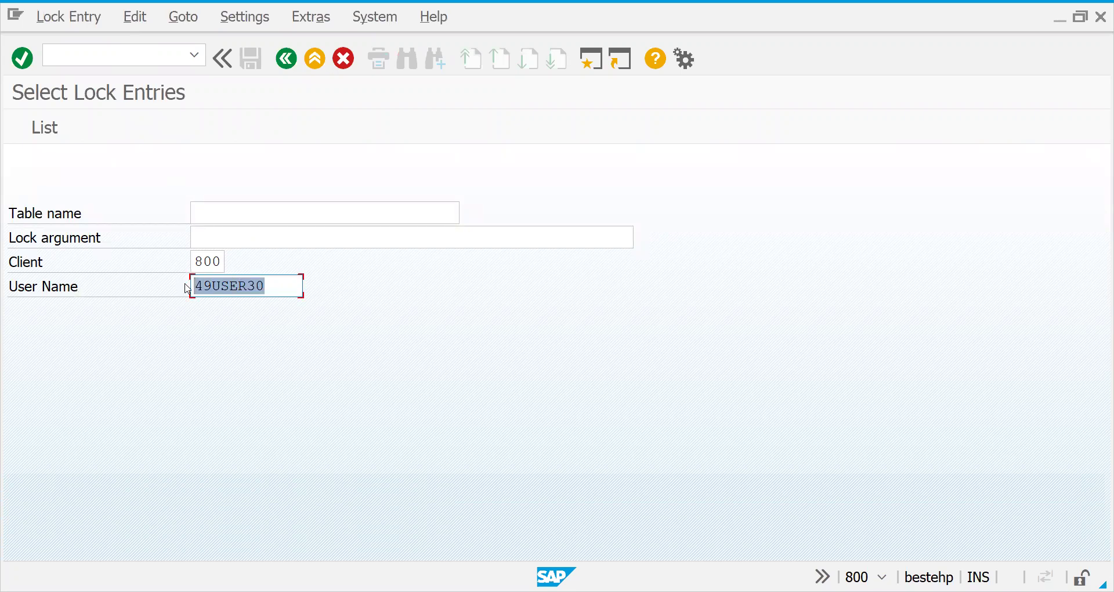
key("Delete")
left_click(53, 129)
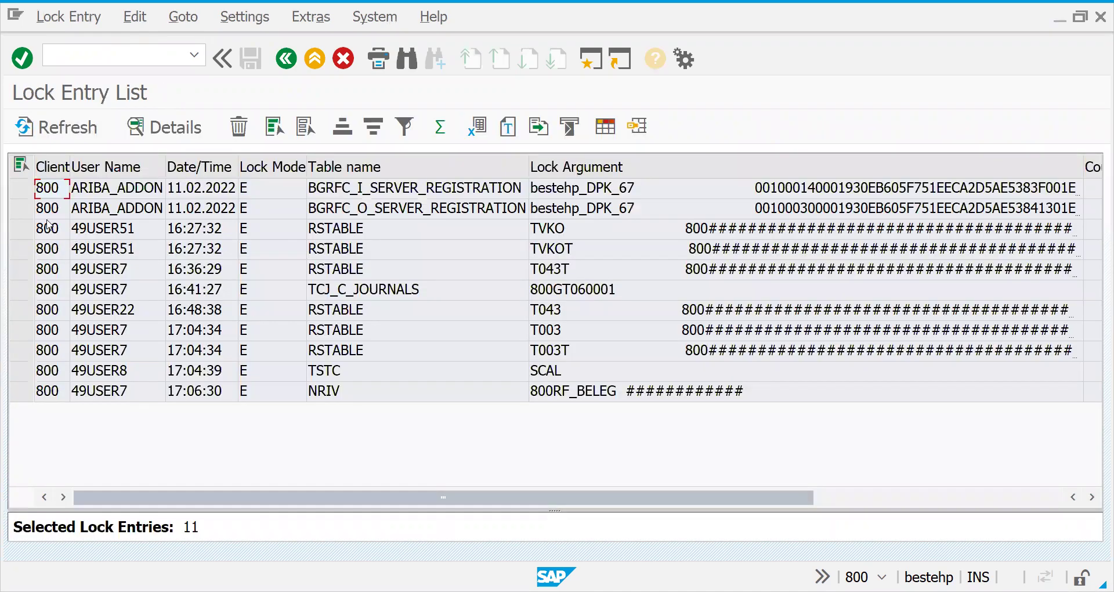
left_click(21, 165)
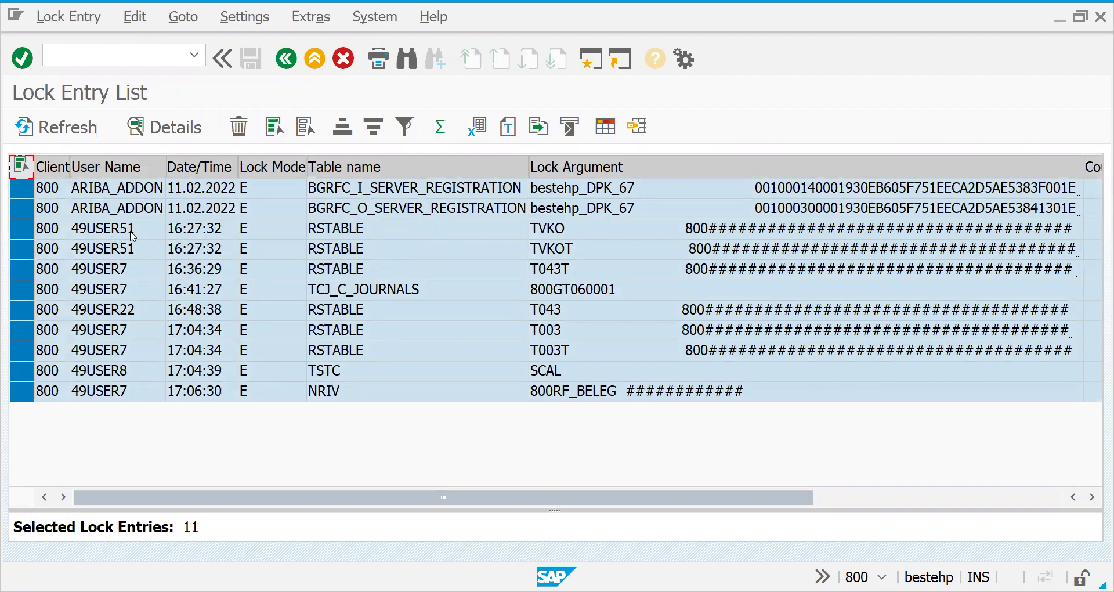
left_click(240, 129)
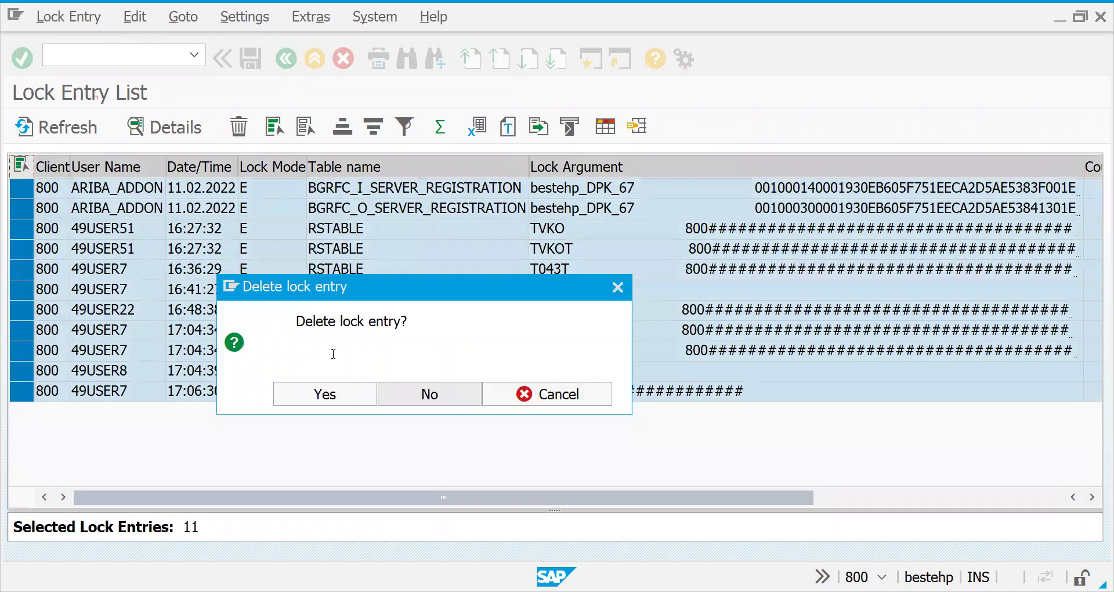
left_click(334, 395)
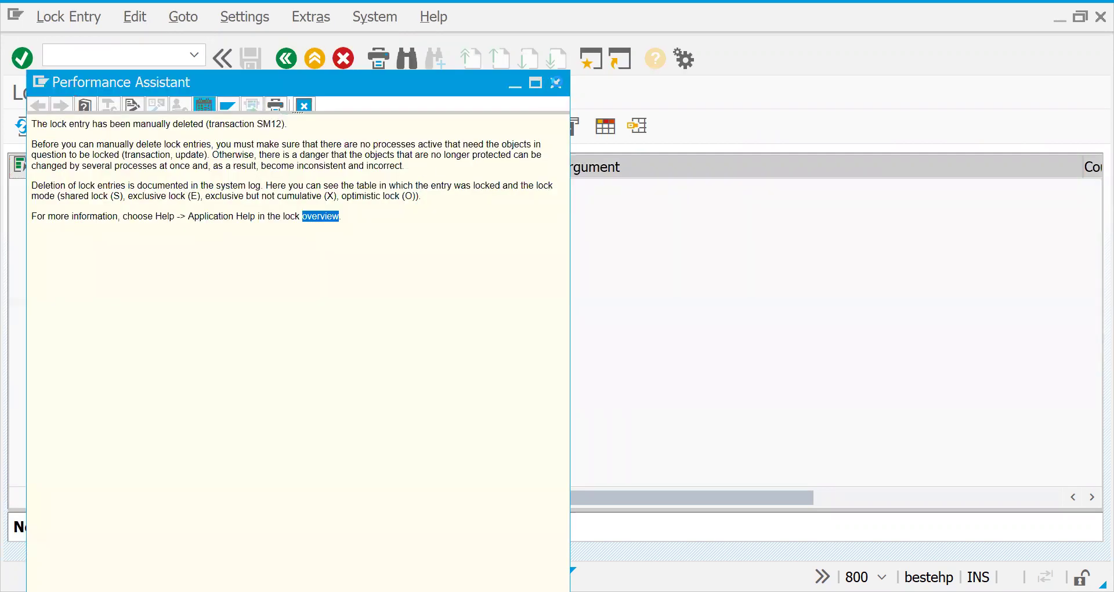
Start transaction SPRO from the lock entry list and display the SAP Customizing Implementation Guide
left_click(167, 51)
type("/")
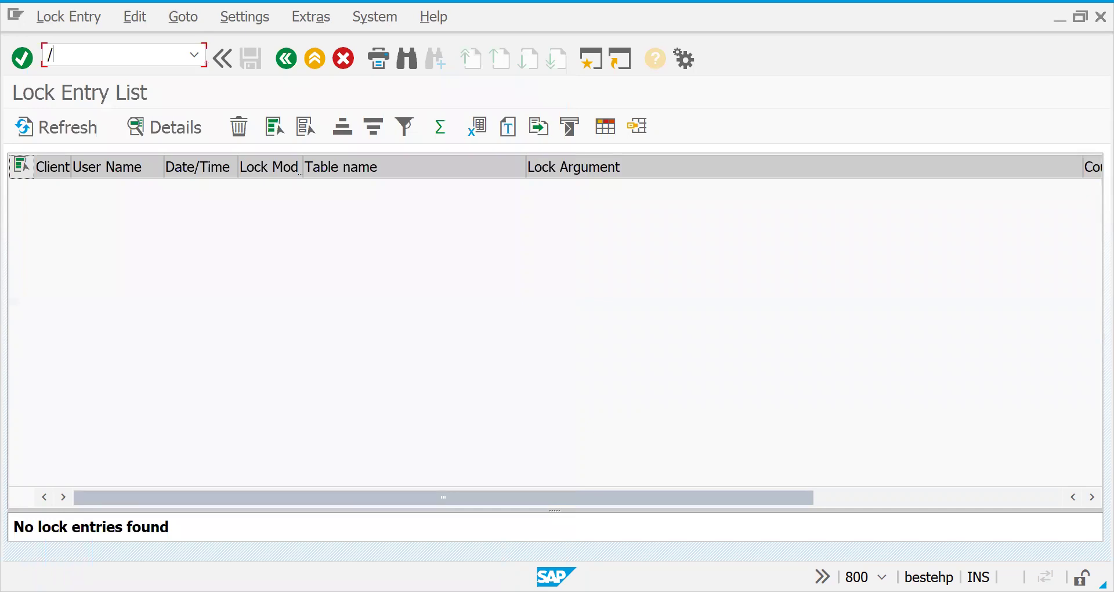
type("nspro")
key("Return")
left_click(145, 127)
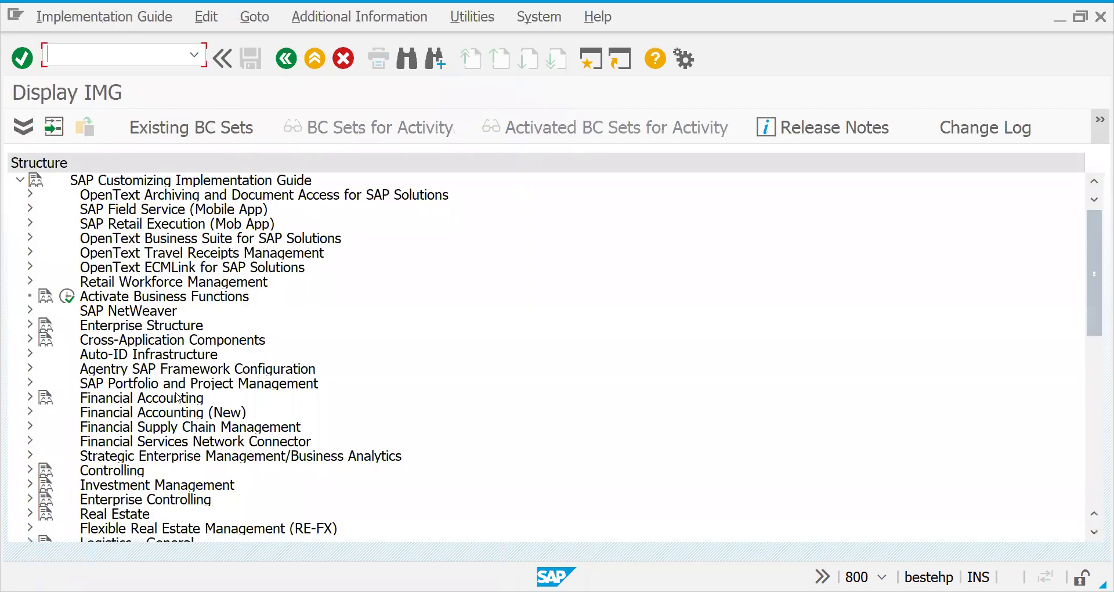
Find Sales and Distribution in the Customizing Implementation Guide structure and expand it
left_click(132, 414)
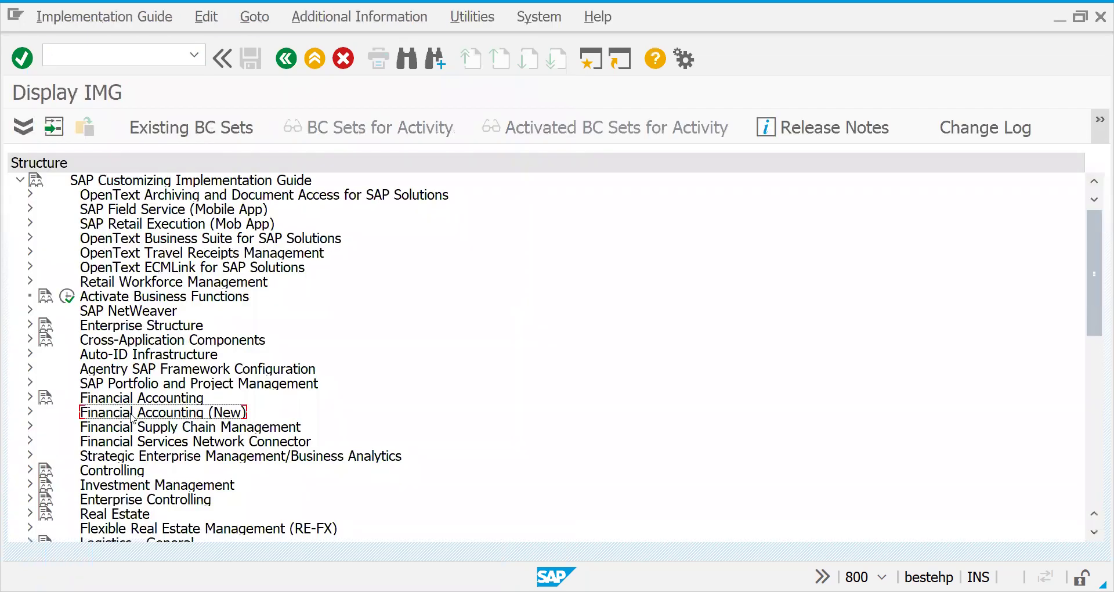
key("Down")
key("Down")
key("Down")
key("Down")
key("Down")
key("Down")
key("Down")
key("Down")
key("Down")
key("Down")
key("Down")
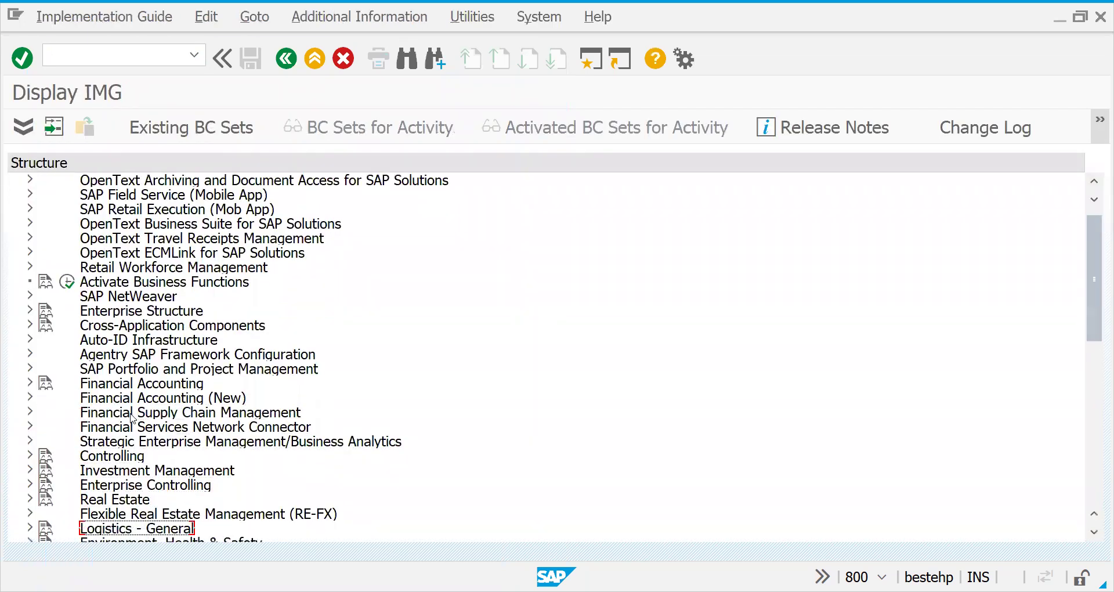
key("Up")
key("Up")
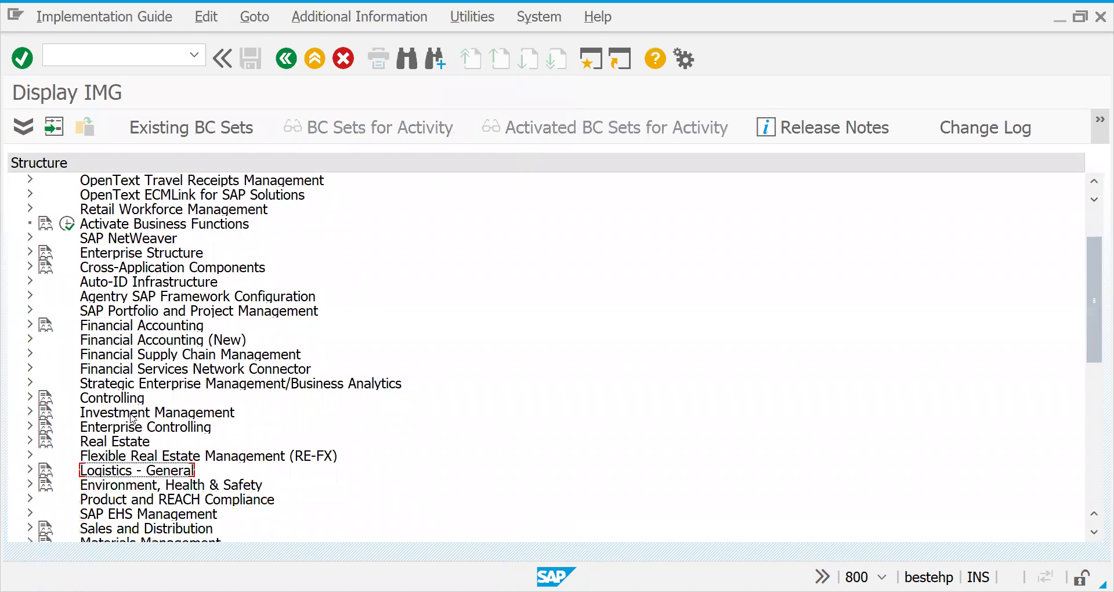
key("Up")
key("Up")
key("Up")
key("Up")
key("Up")
key("Up")
key("Up")
key("Up")
key("Up")
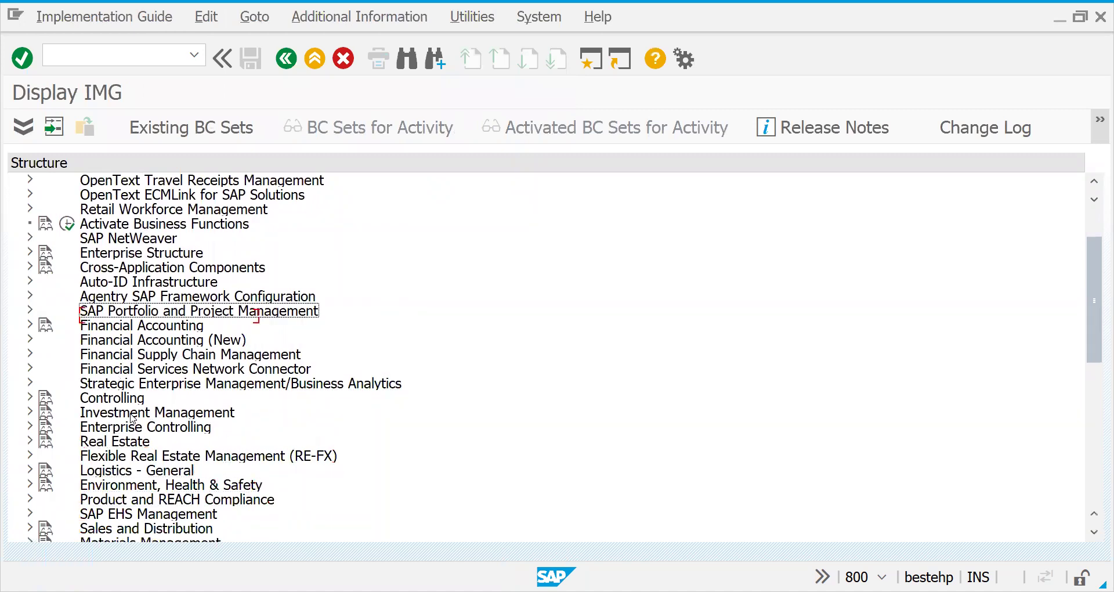
key("Down")
key("Down")
key("Down")
key("Down")
key("Down")
key("Down")
key("Down")
key("Down")
key("Down")
key("Down")
key("Down")
key("Down")
key("Down")
key("Down")
key("Down")
key("Down")
key("Up")
key("Right")
Expand Sales, Sales Documents and Sales Document Header, and execute the activity Assign Sales Area To Sales Document Types
key("Down")
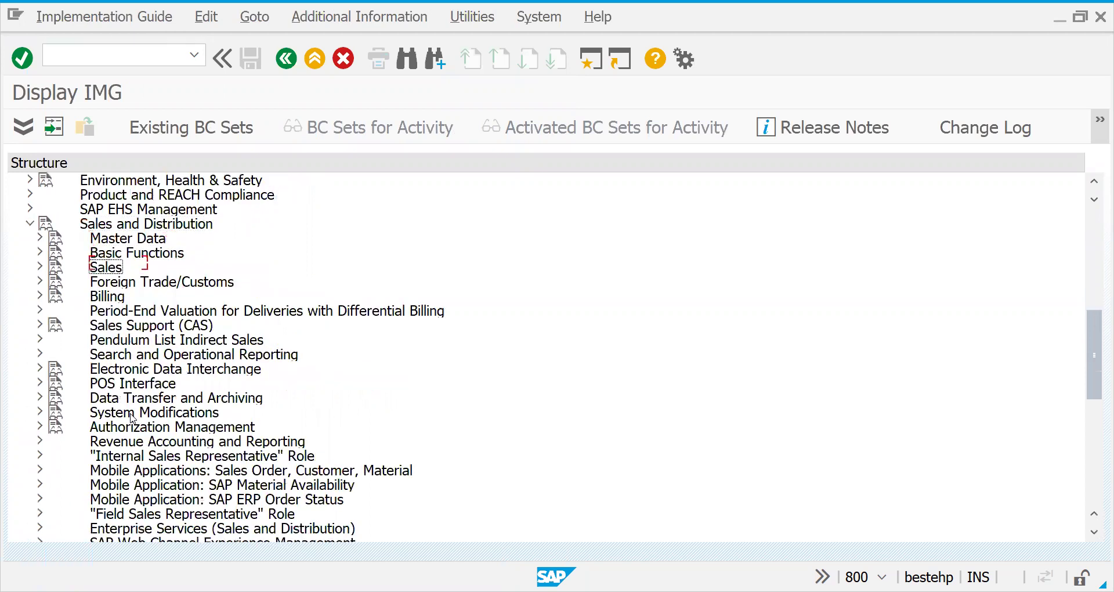
key("Down")
key("Right")
key("Down")
key("Right")
key("Down")
key("Down")
key("Up")
key("Right")
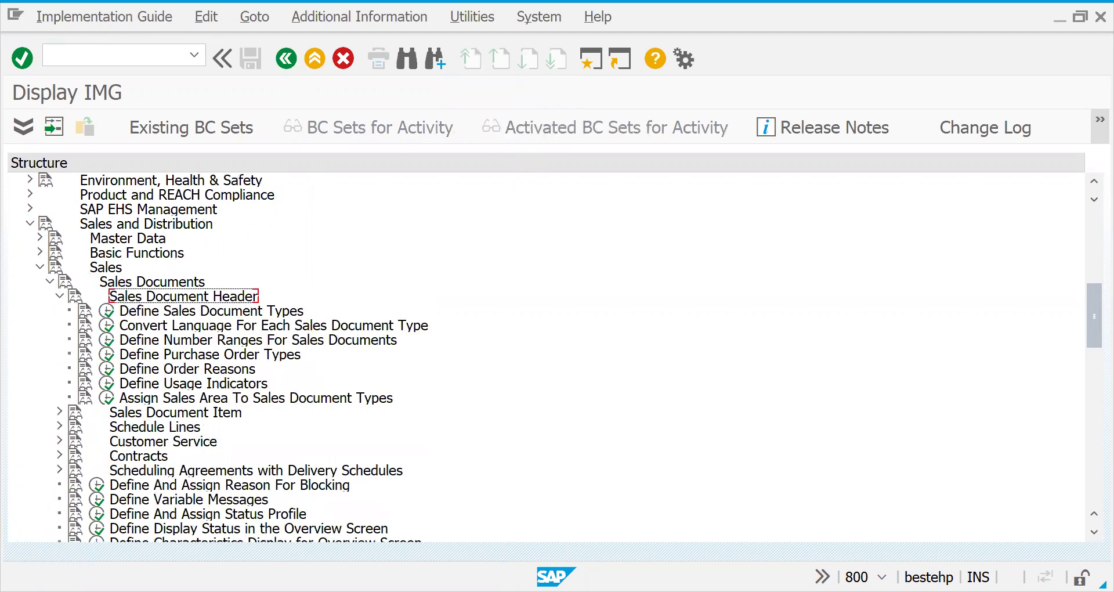
left_click(109, 399)
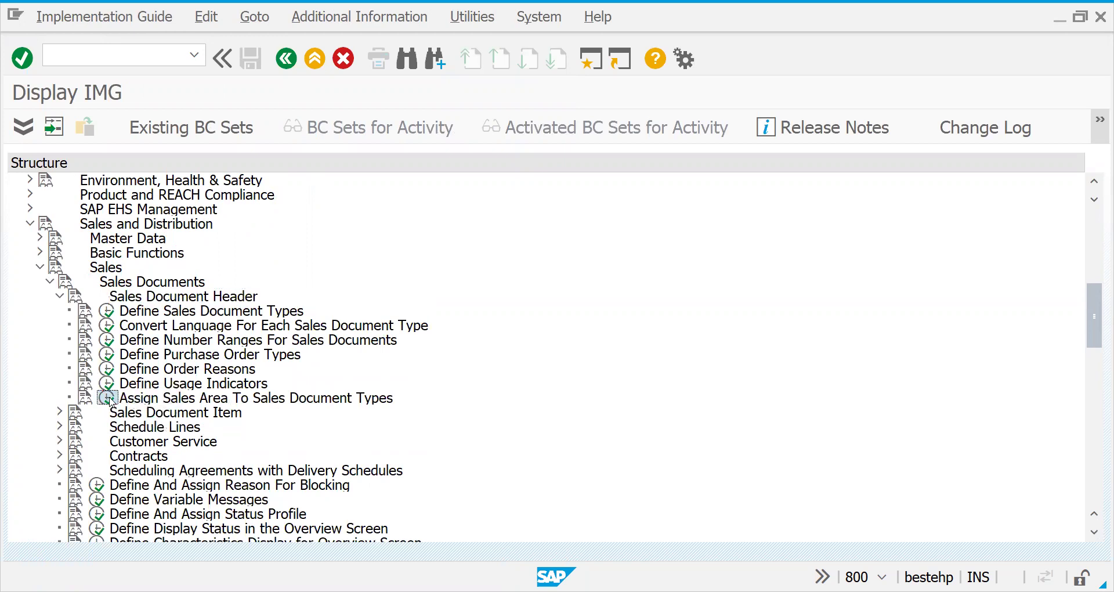
Open the Combine sales organizations activity and position the list at sales organization 2727
double_click(156, 188)
left_click(108, 530)
type("2727")
key("Return")
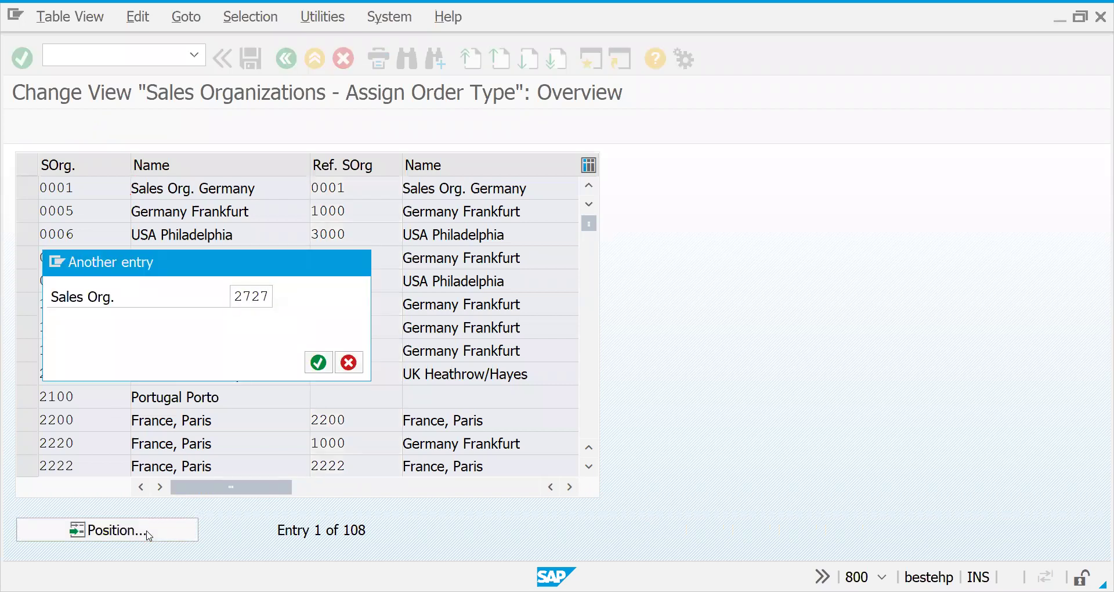
Set the reference sales organization of 2727 to 2727, save it in the sales settings customizing request and return to the activity selection
left_click_drag(365, 188, 261, 183)
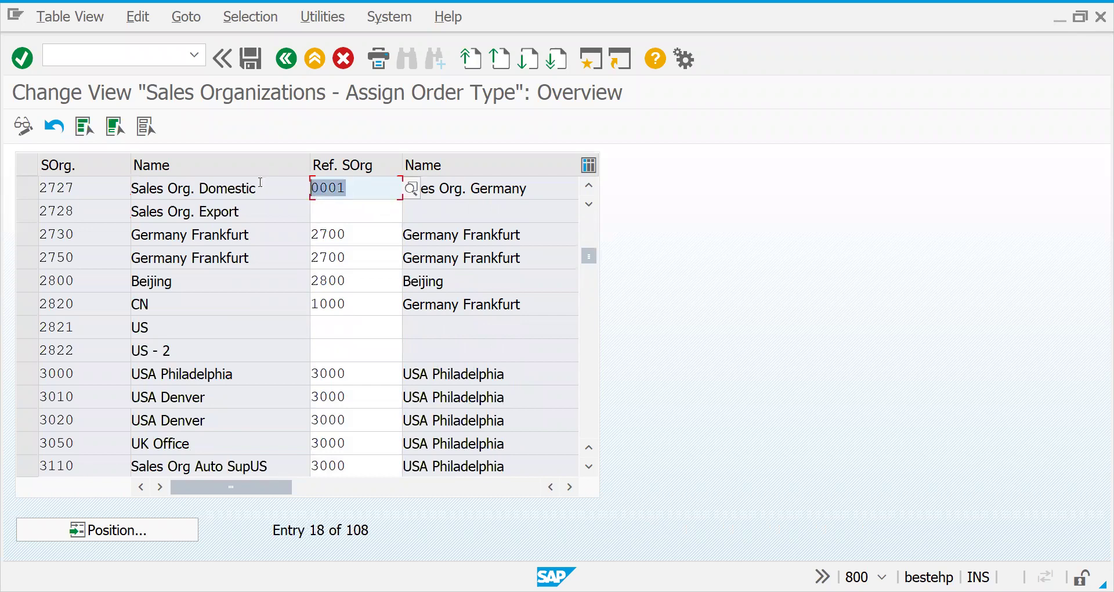
type("2727")
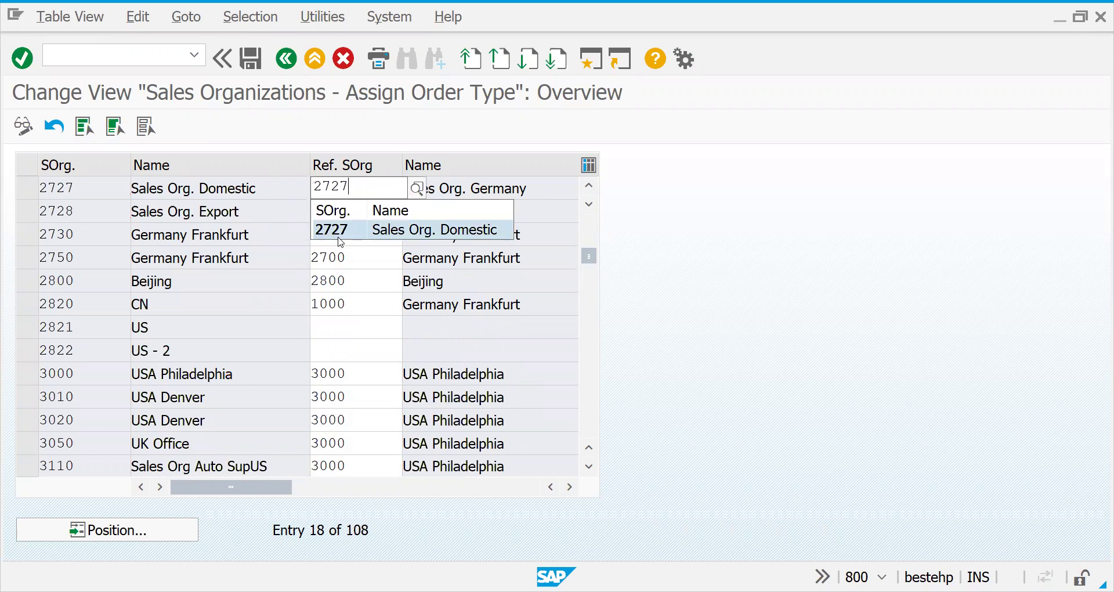
left_click(339, 232)
key("Return")
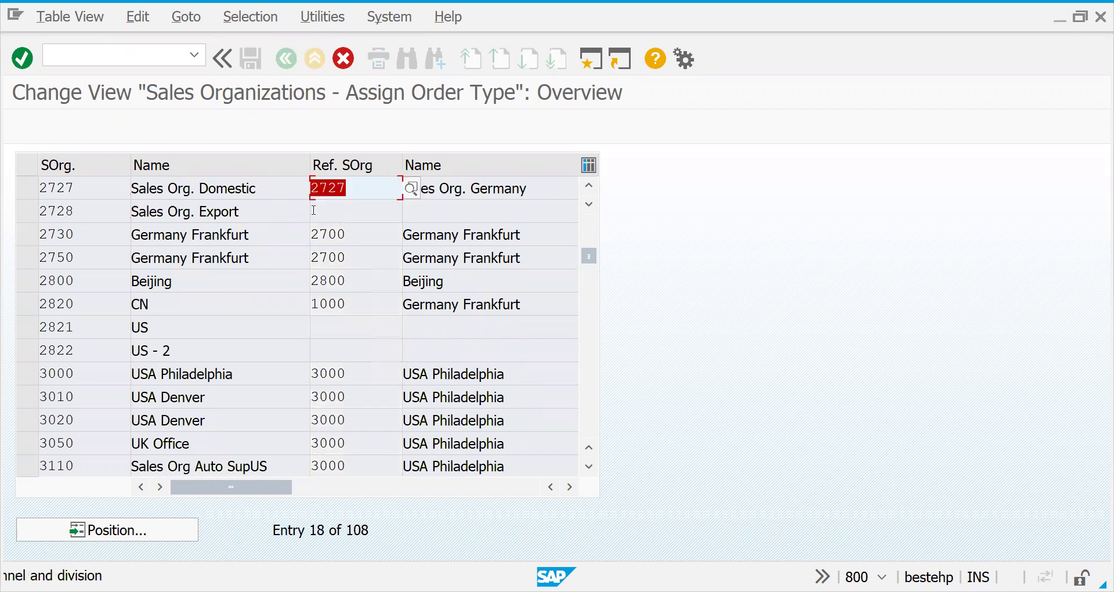
key("Return")
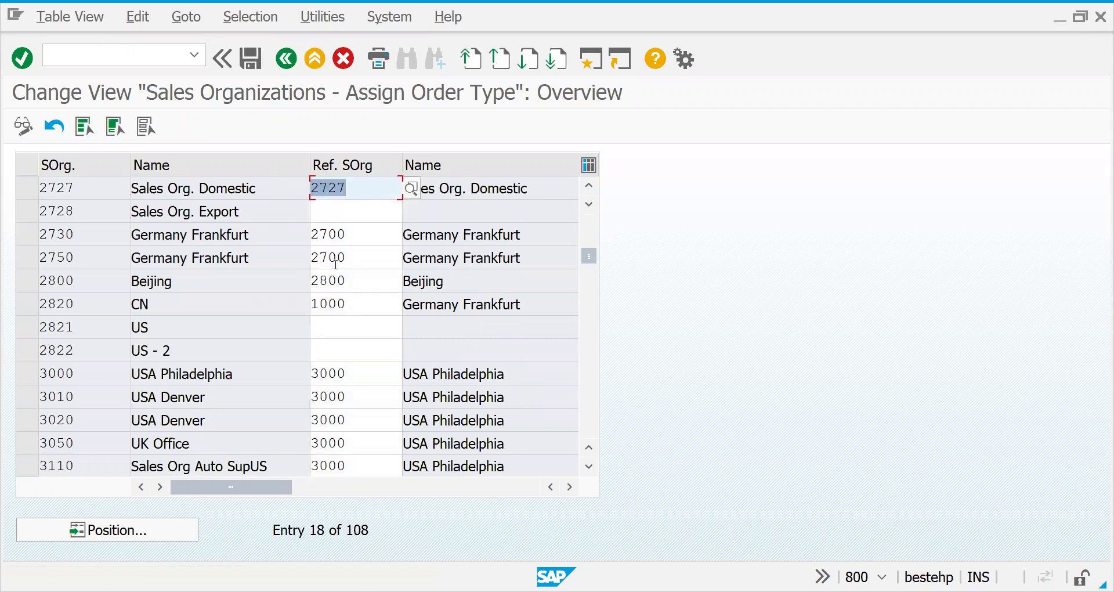
left_click(255, 65)
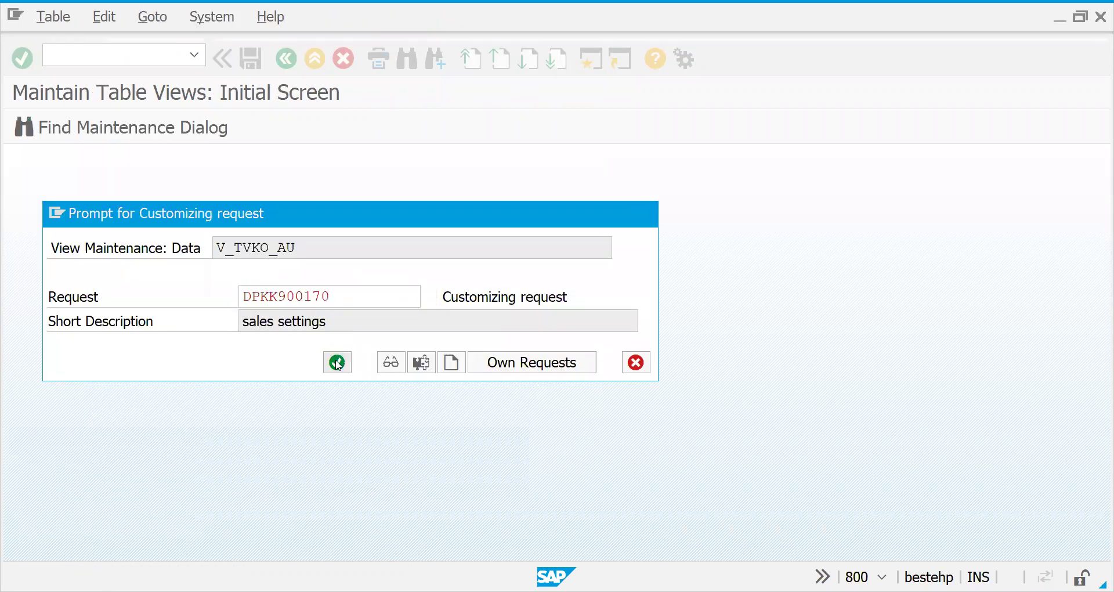
key("Return")
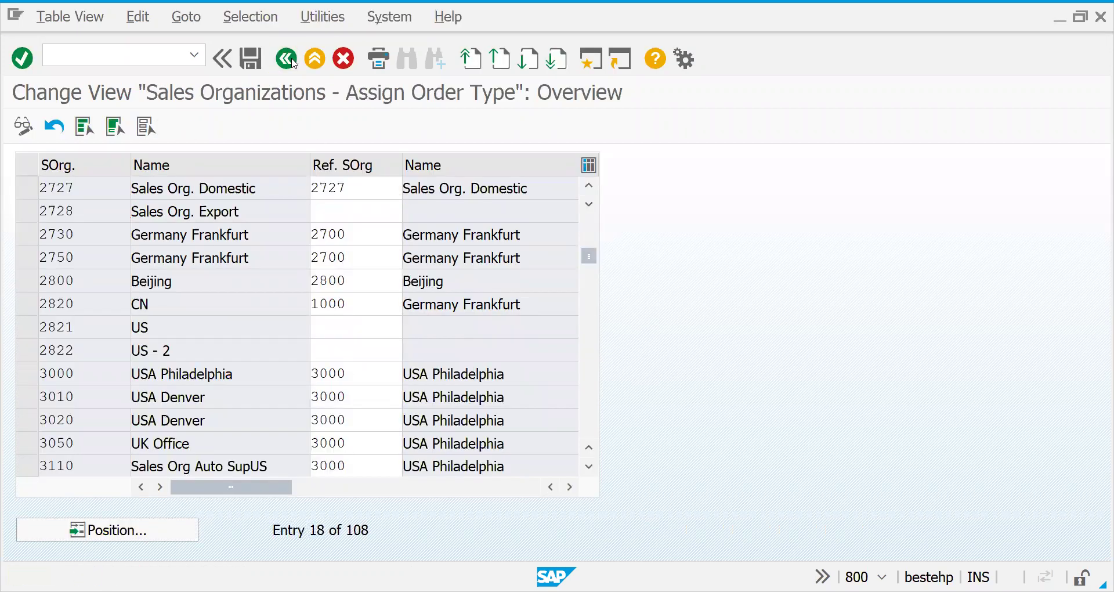
left_click(293, 62)
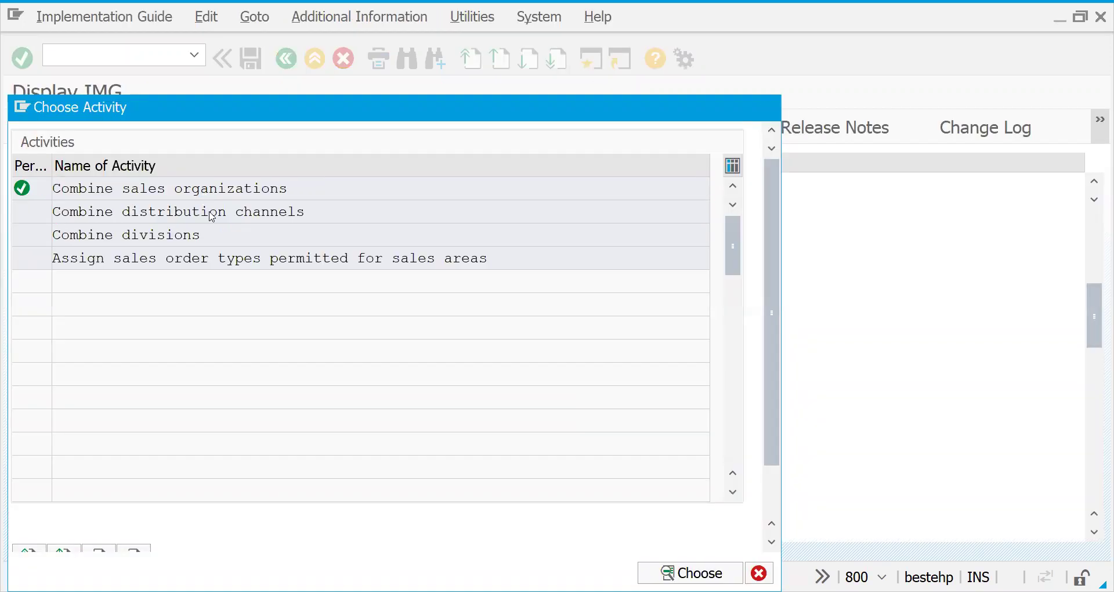
Open the Combine distribution channels activity and position the list at sales organization 2727
double_click(211, 217)
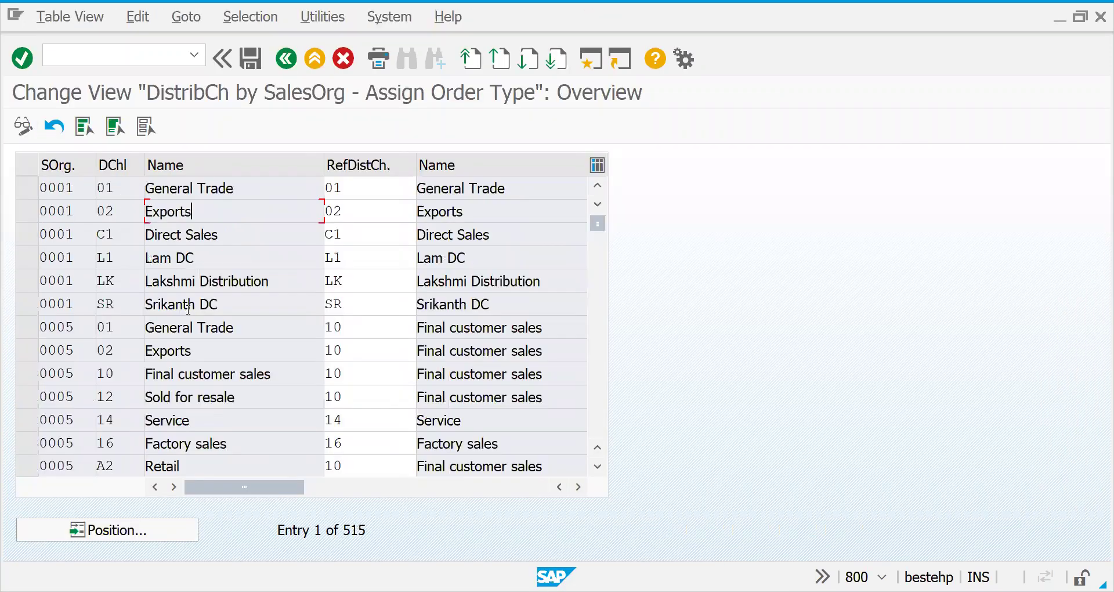
left_click(139, 528)
type("2727")
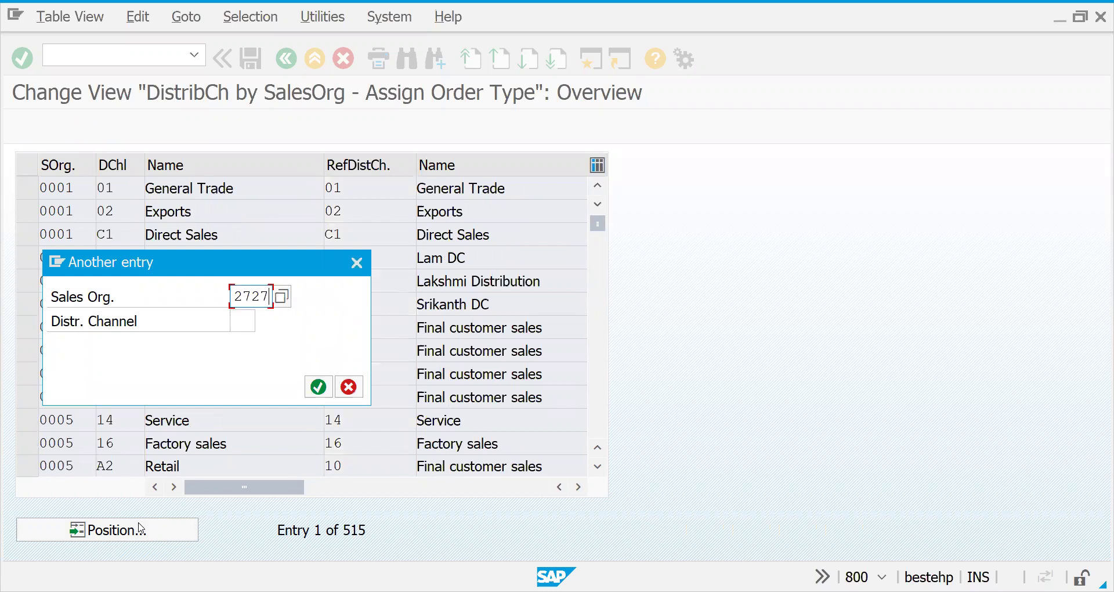
key("Return")
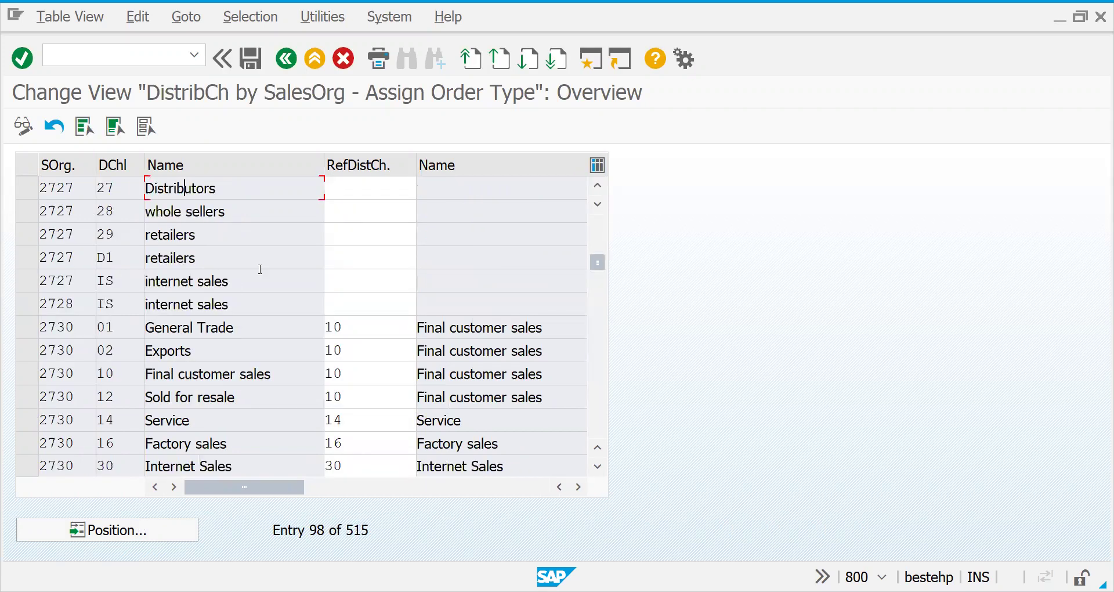
For sales organization 2727, set the reference distribution channels of 27, 28, 29, D1 and IS to 27, 28, 29, D1 and IS respectively
left_click(342, 188)
type("27")
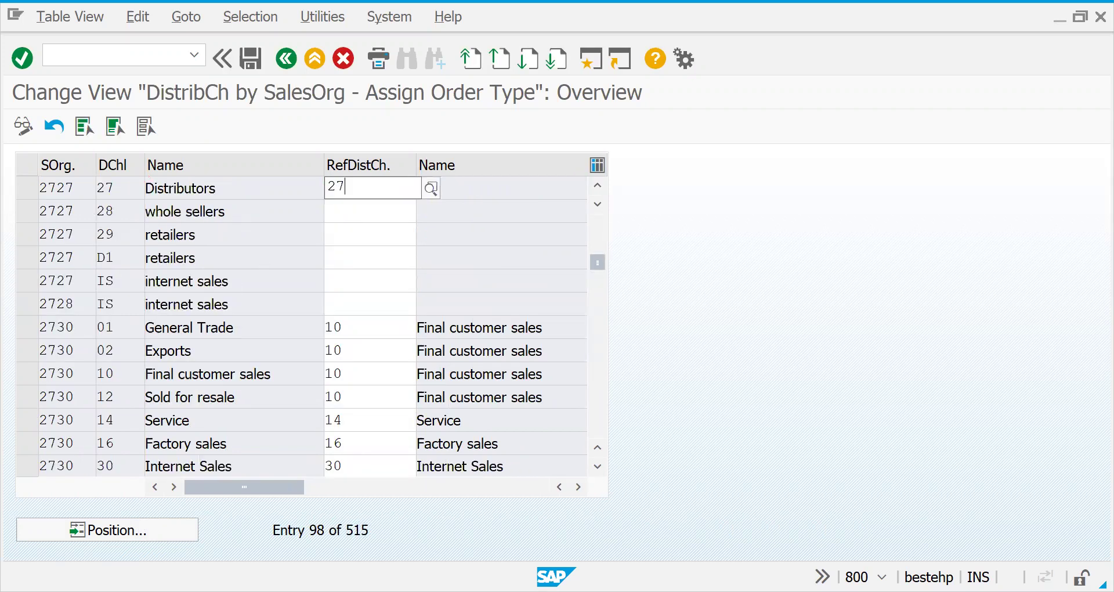
left_click(333, 214)
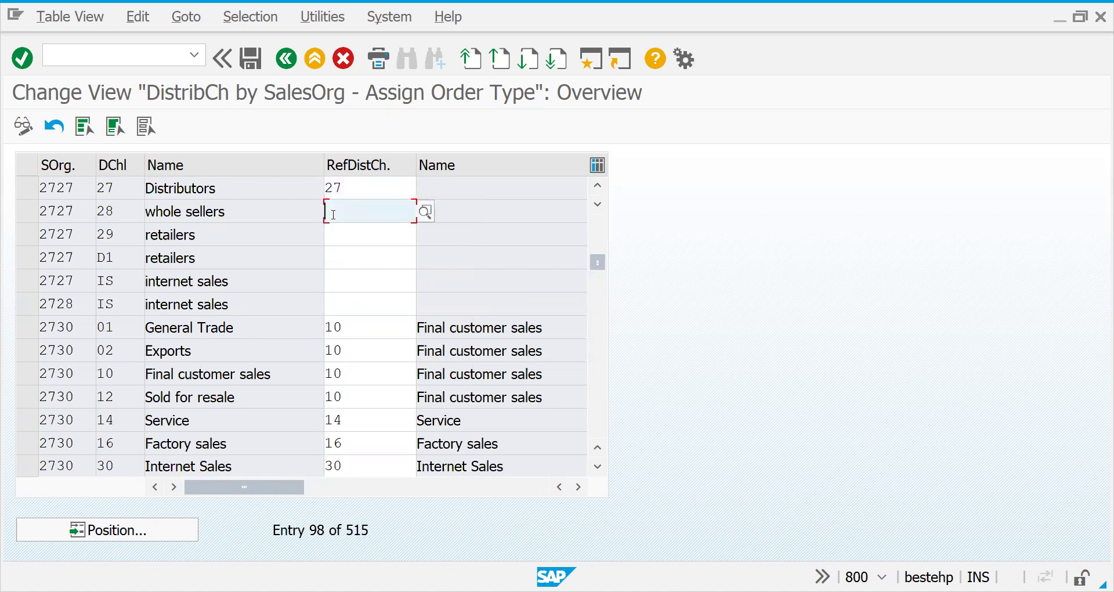
type("28")
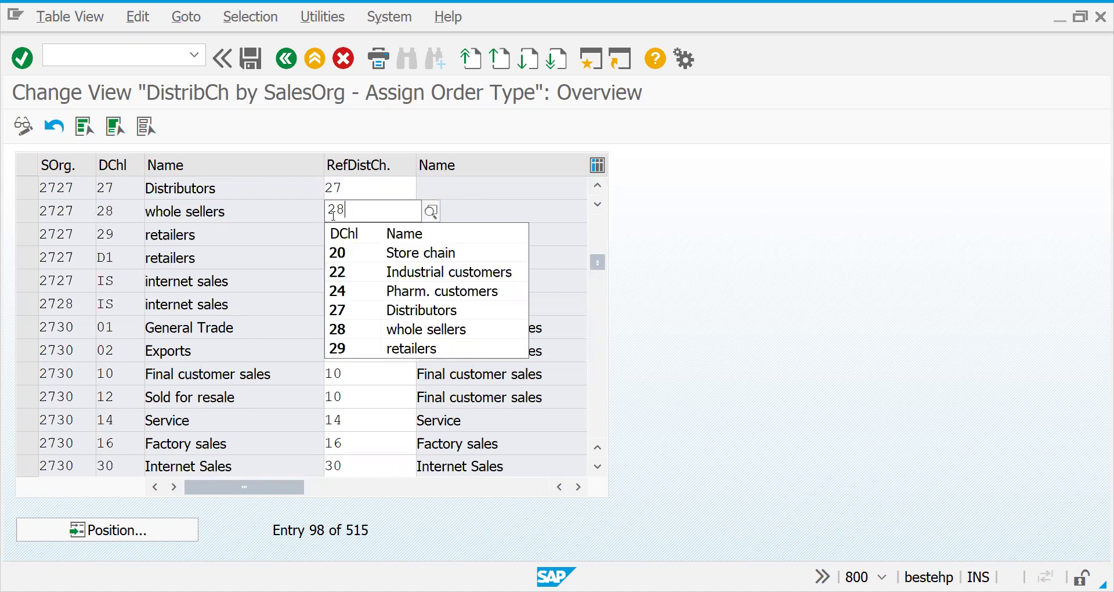
left_click(335, 234)
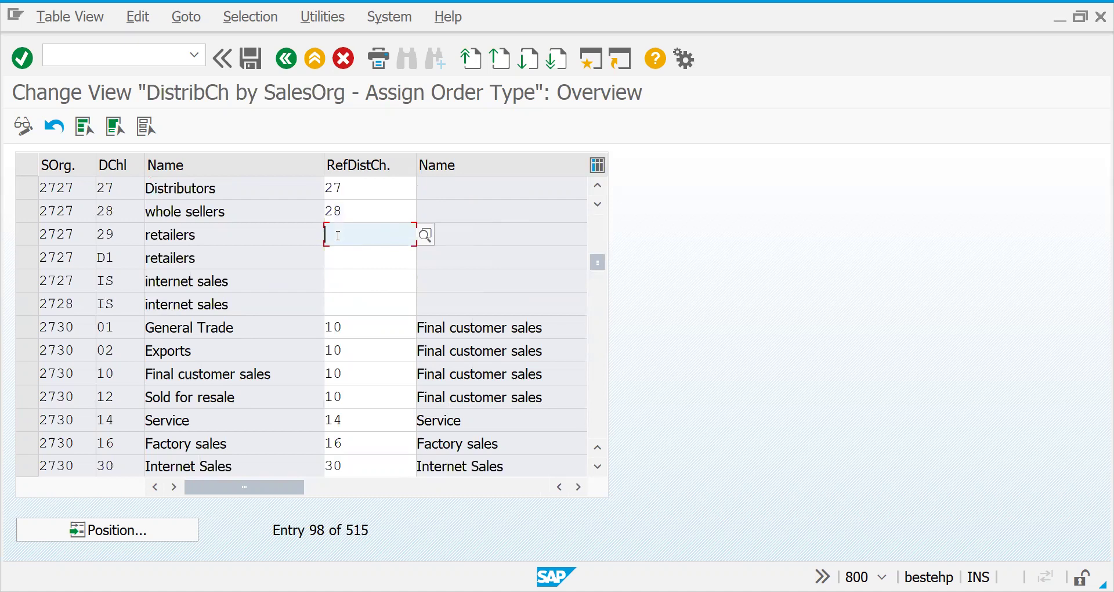
type("29")
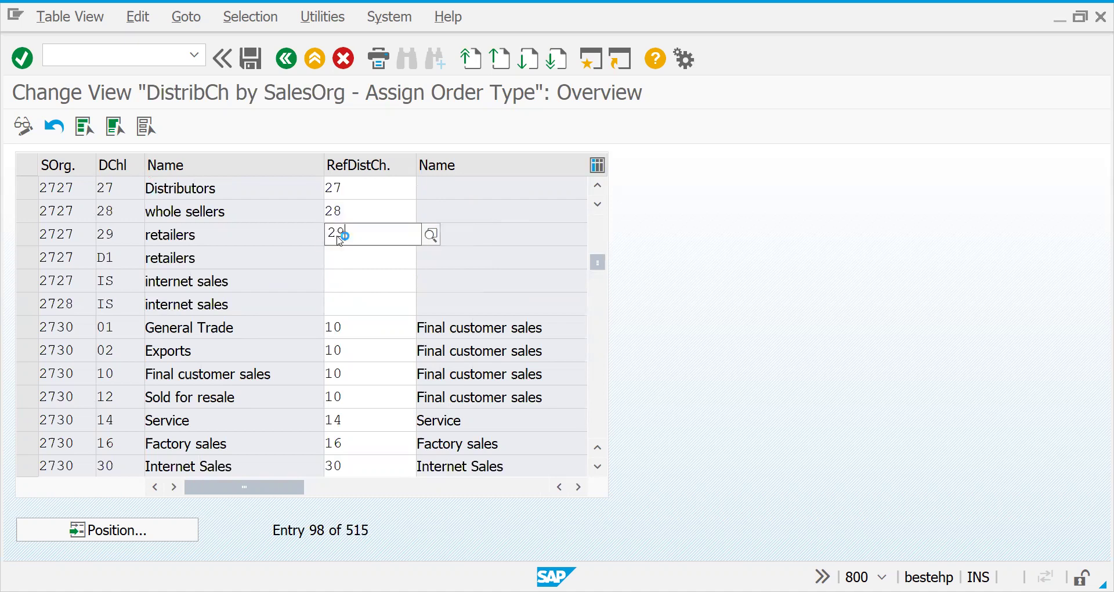
key("Return")
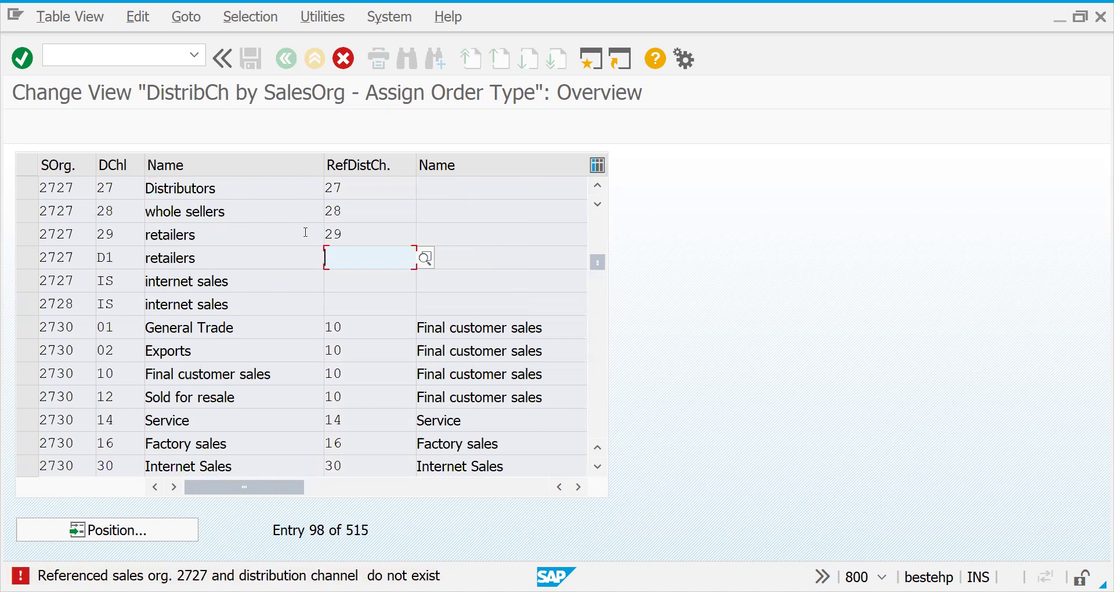
type("d1")
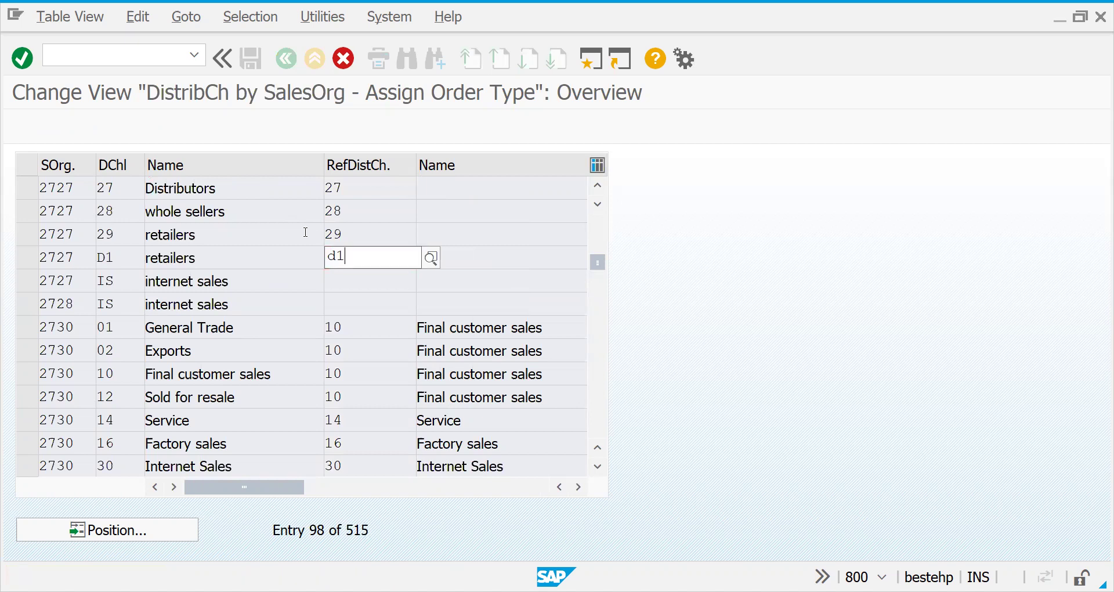
key("Return")
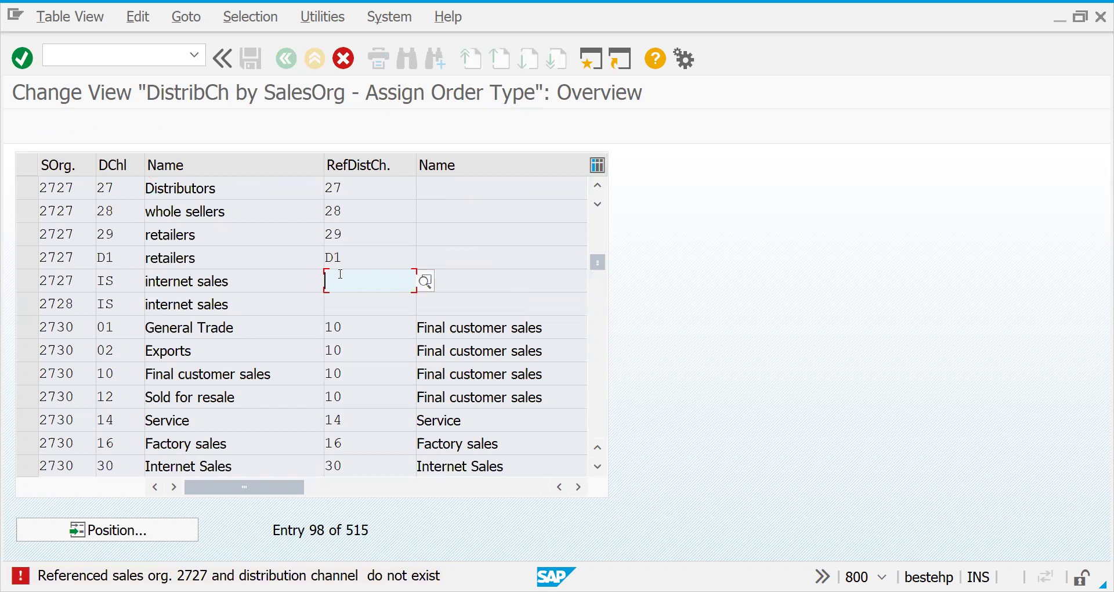
type("is")
key("Return")
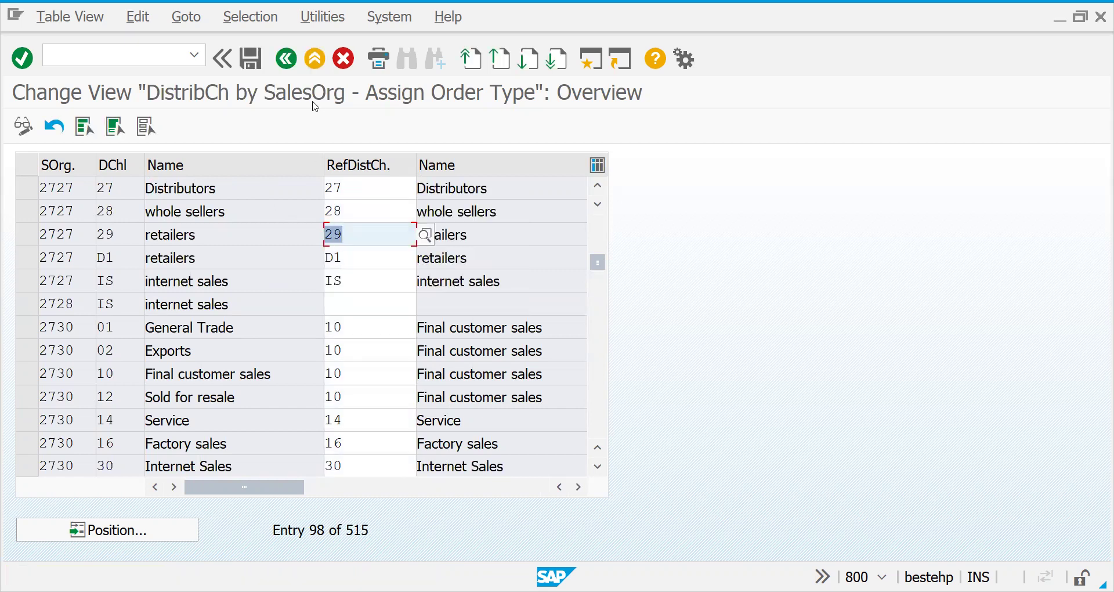
Save the distribution channel references in the sales settings customizing request and return to the activity selection
left_click(251, 58)
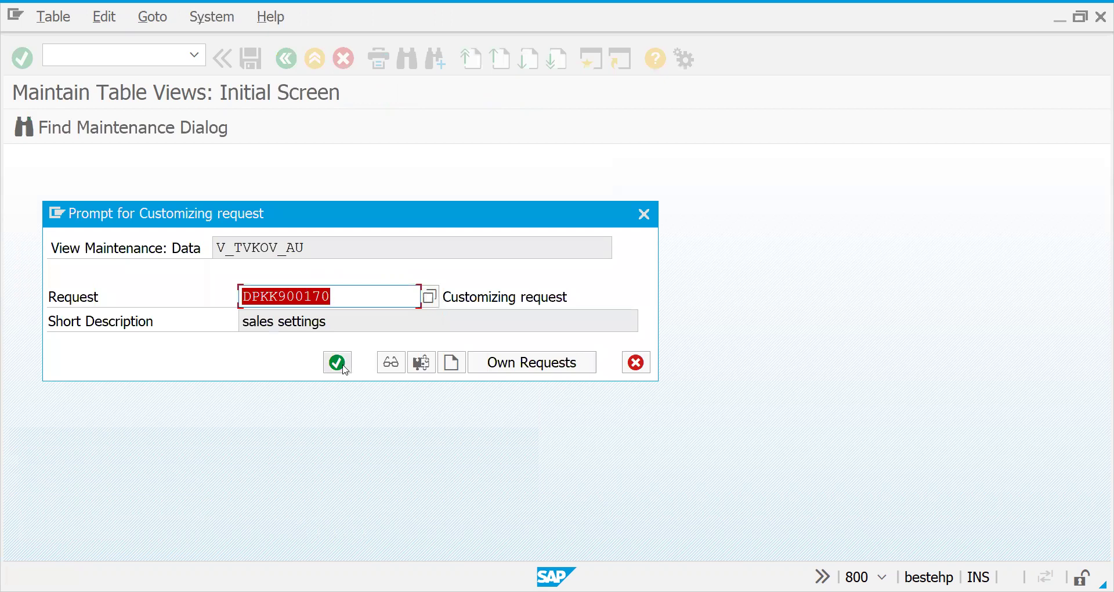
left_click(342, 364)
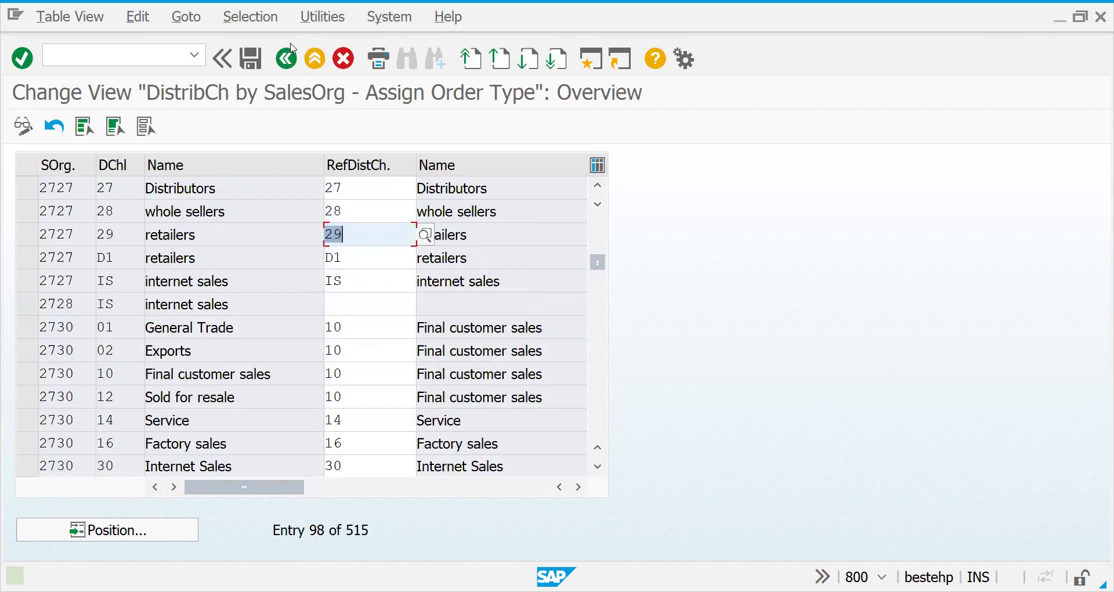
left_click(286, 60)
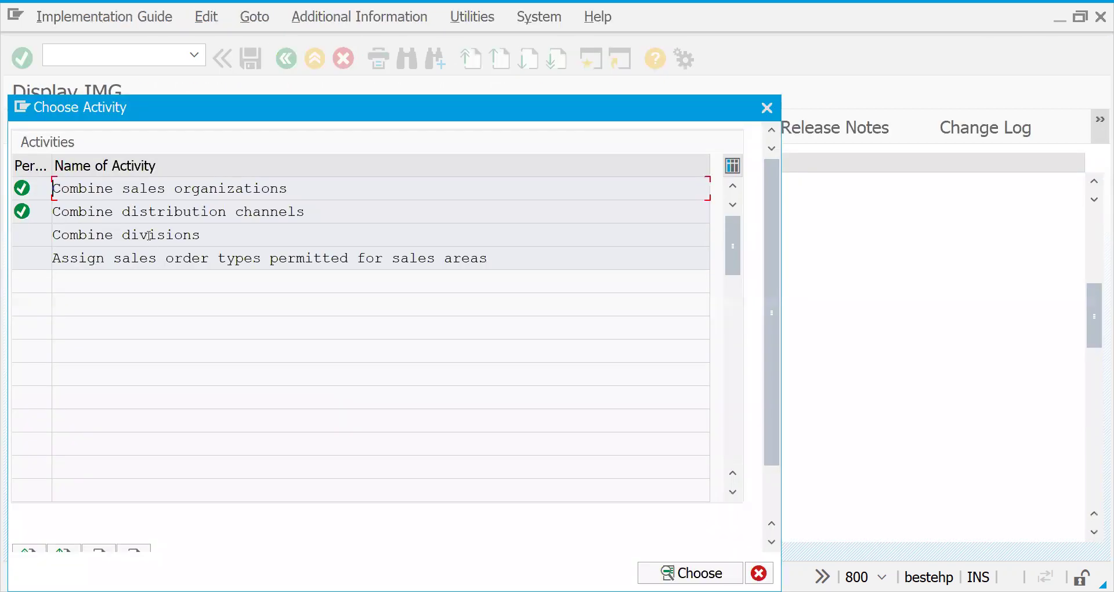
Open the Combine divisions activity and position the list at sales organization 2727
left_click(151, 237)
double_click(150, 237)
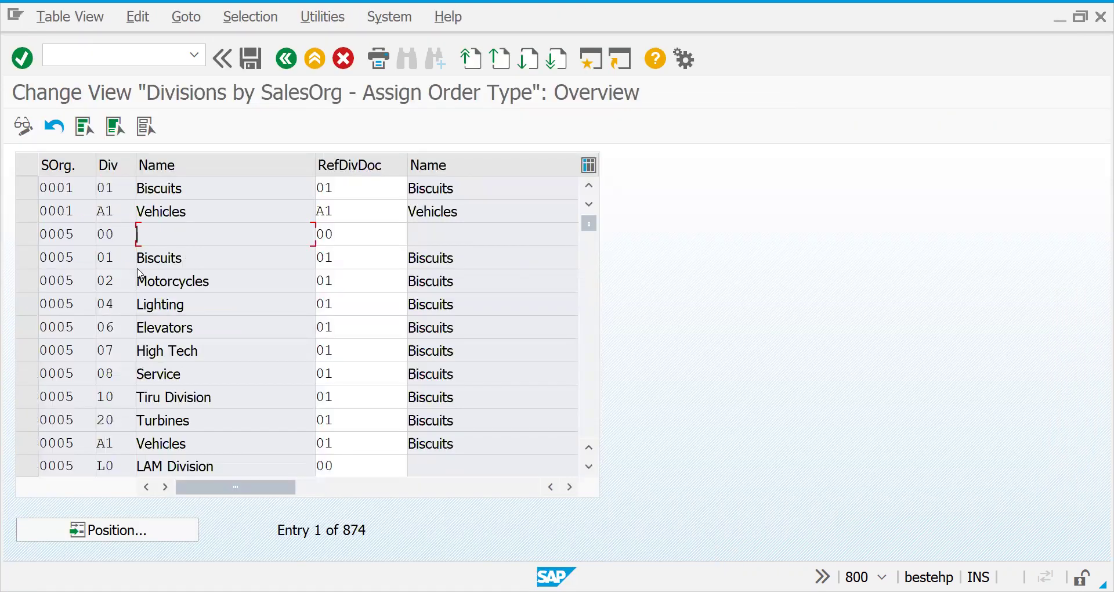
left_click(144, 536)
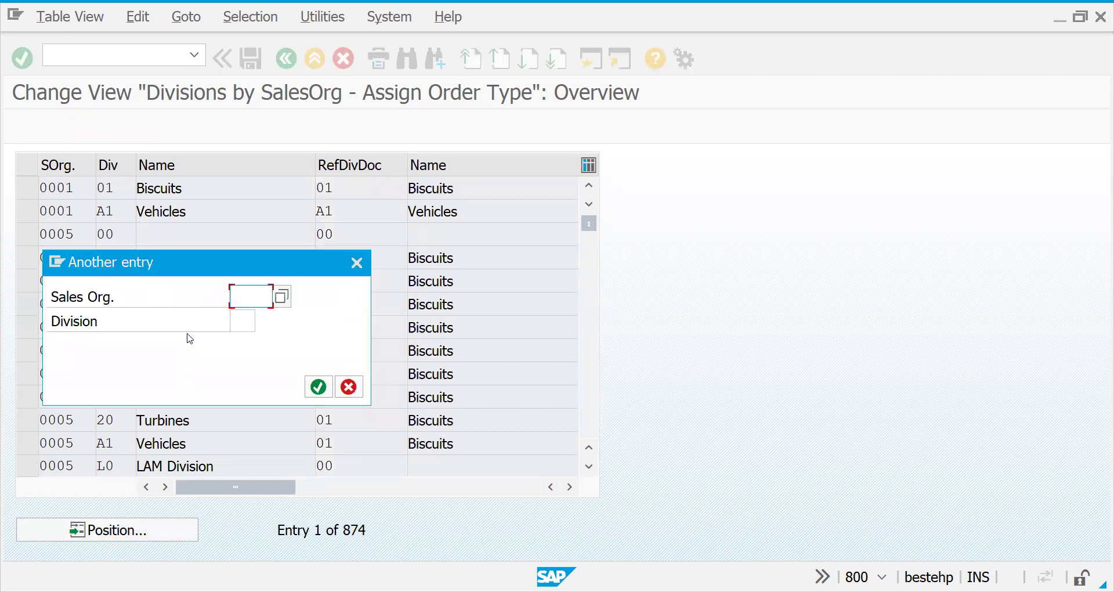
type("2727")
key("Return")
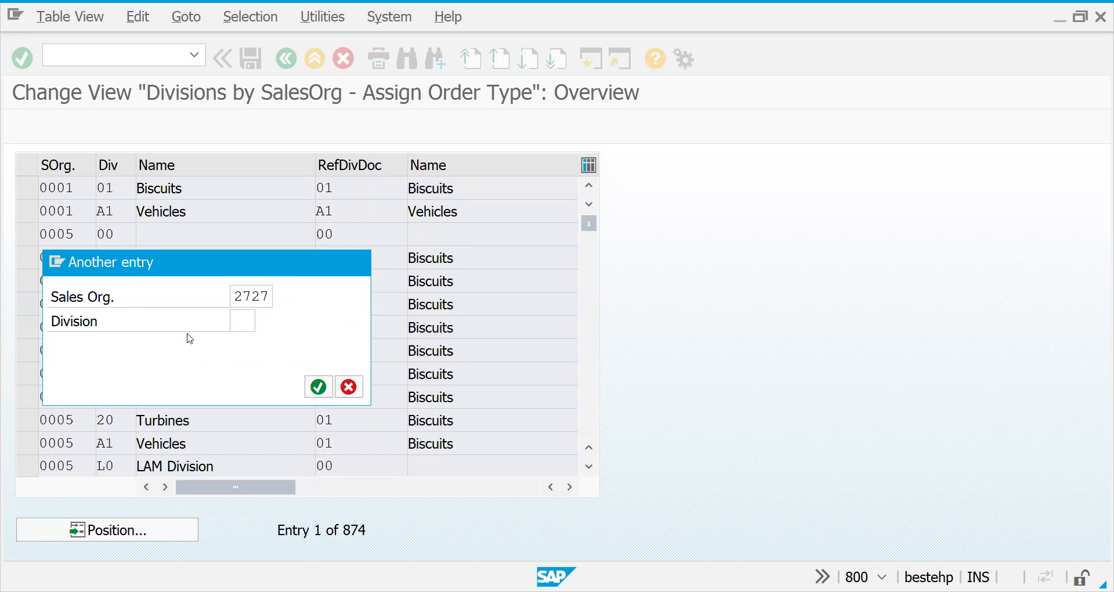
Set the reference division for documents of sales organization 2727, division 27, to 27
left_click(343, 193)
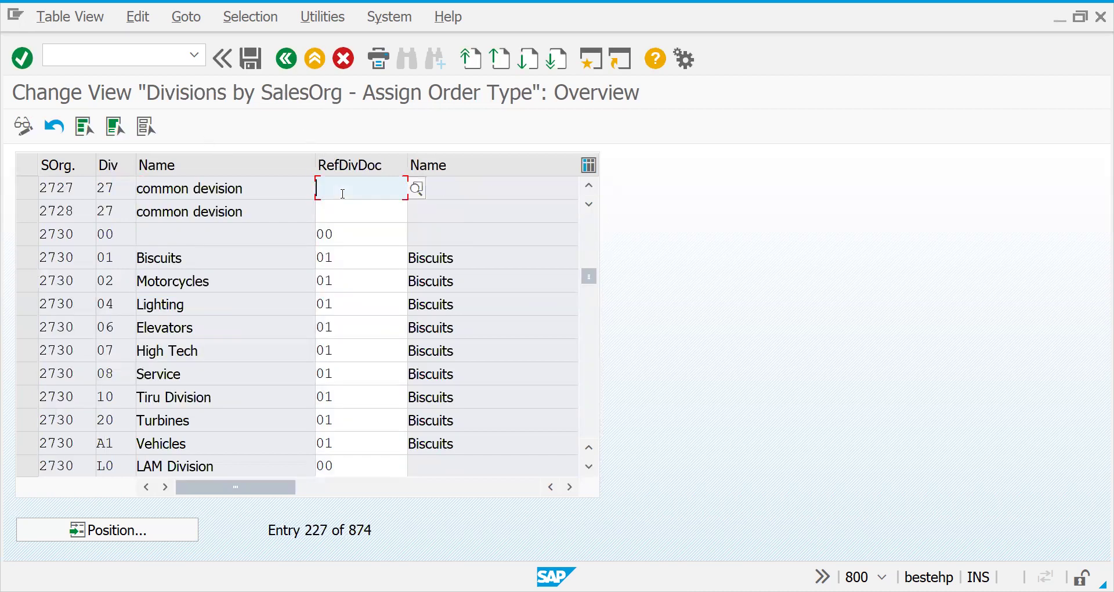
type("27")
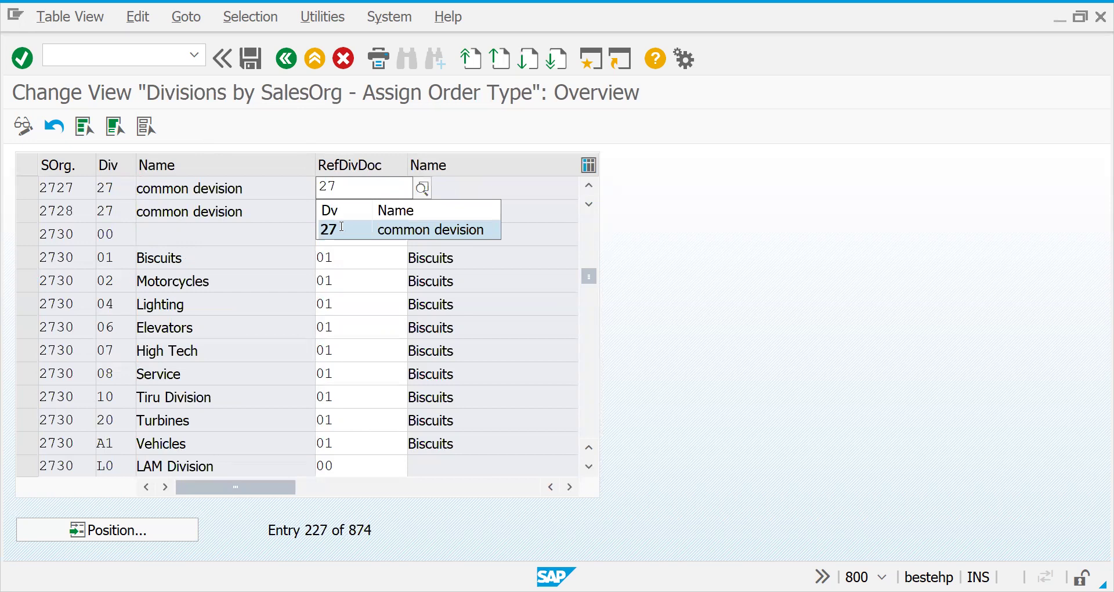
Try to set the reference division of sales organization 2728, division 27, to 27, and clear the entry
left_click(331, 213)
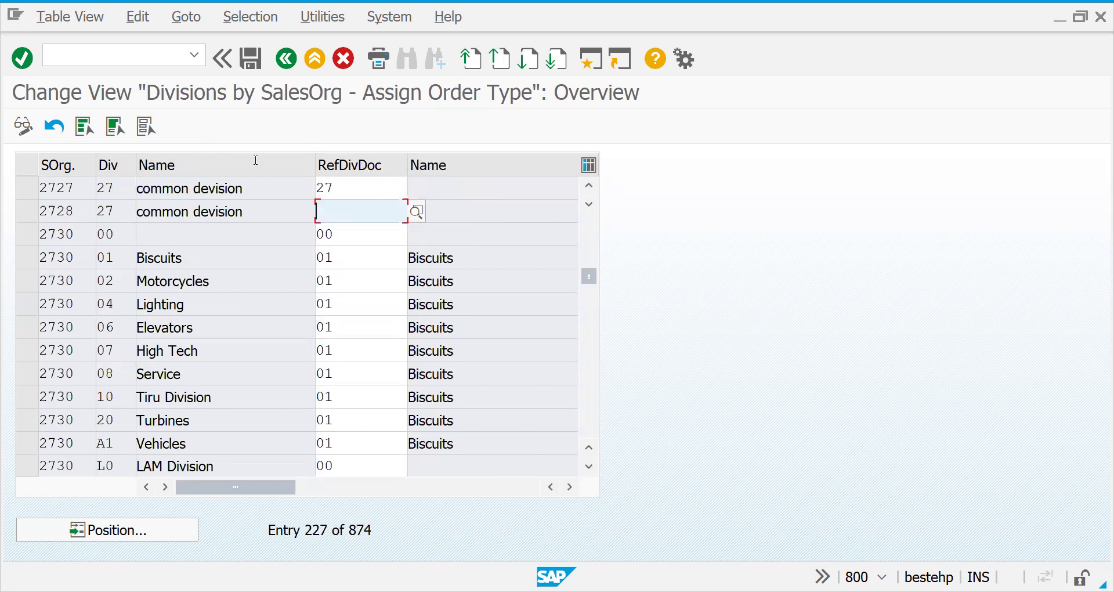
type("27")
key("Return")
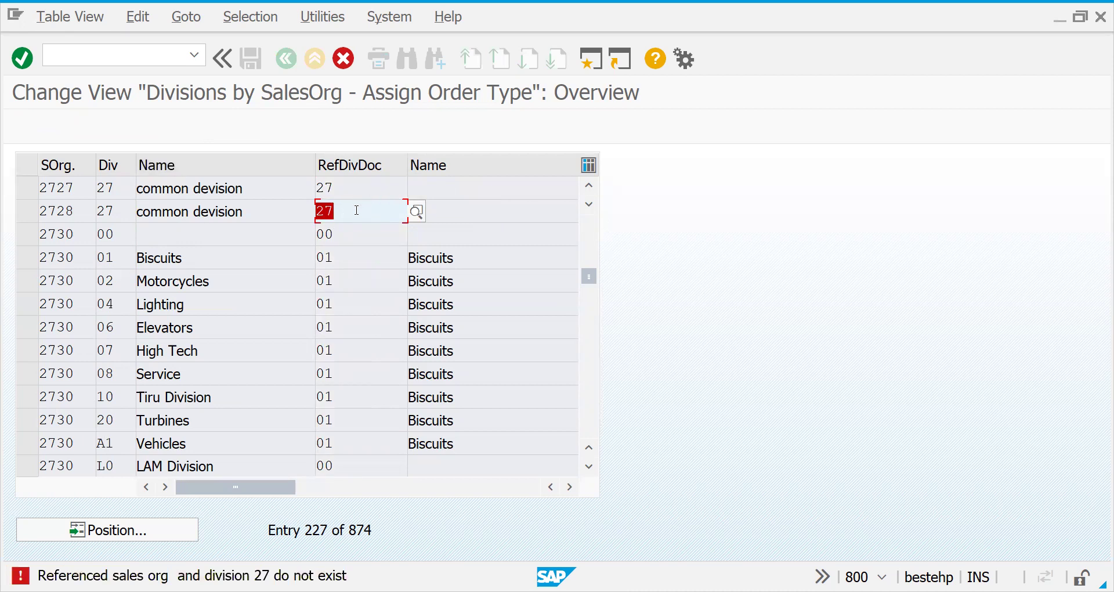
key("Delete")
key("Return")
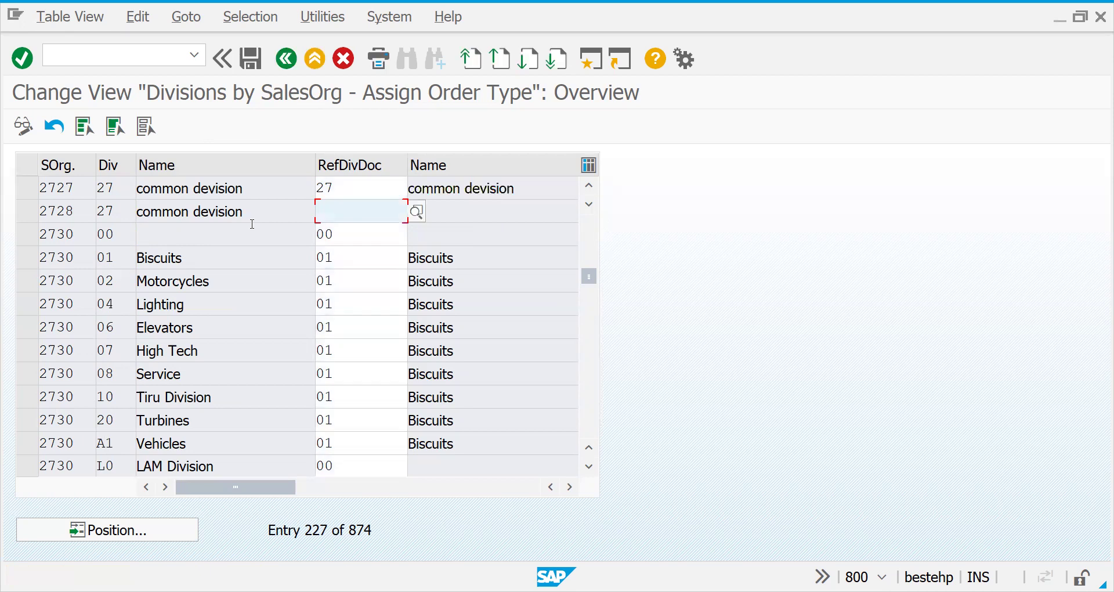
Save the division reference in the sales settings customizing request and leave the Combine divisions activity
left_click(251, 58)
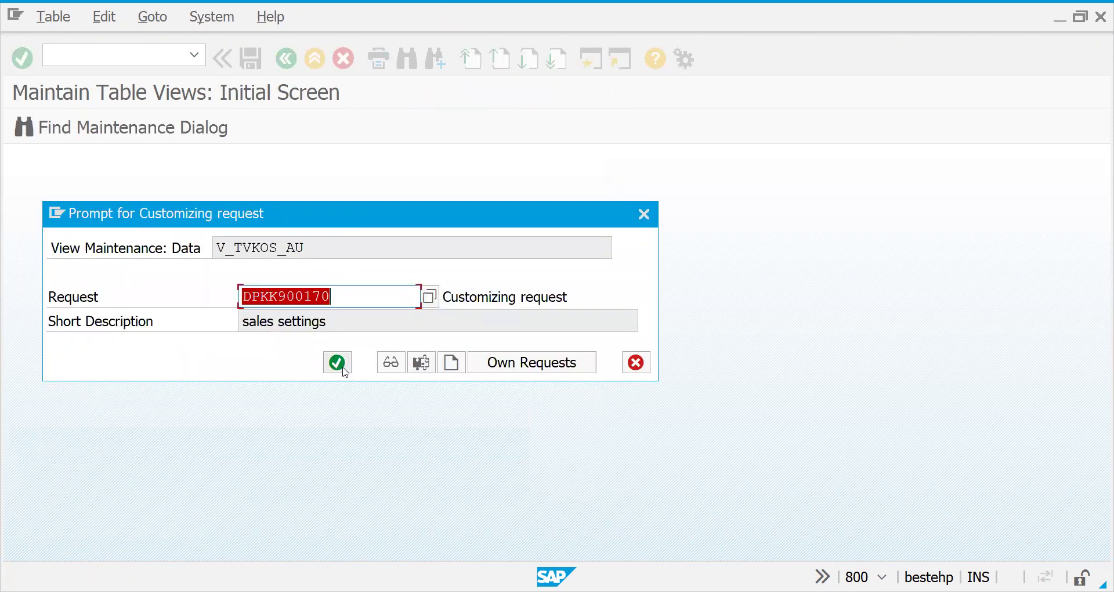
left_click(341, 365)
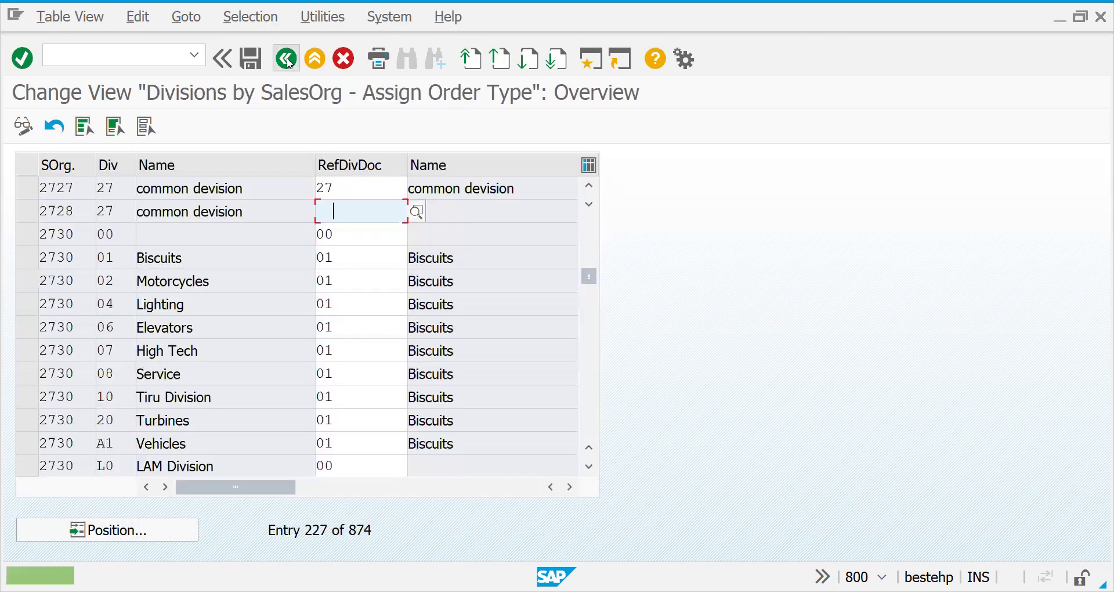
key("F3")
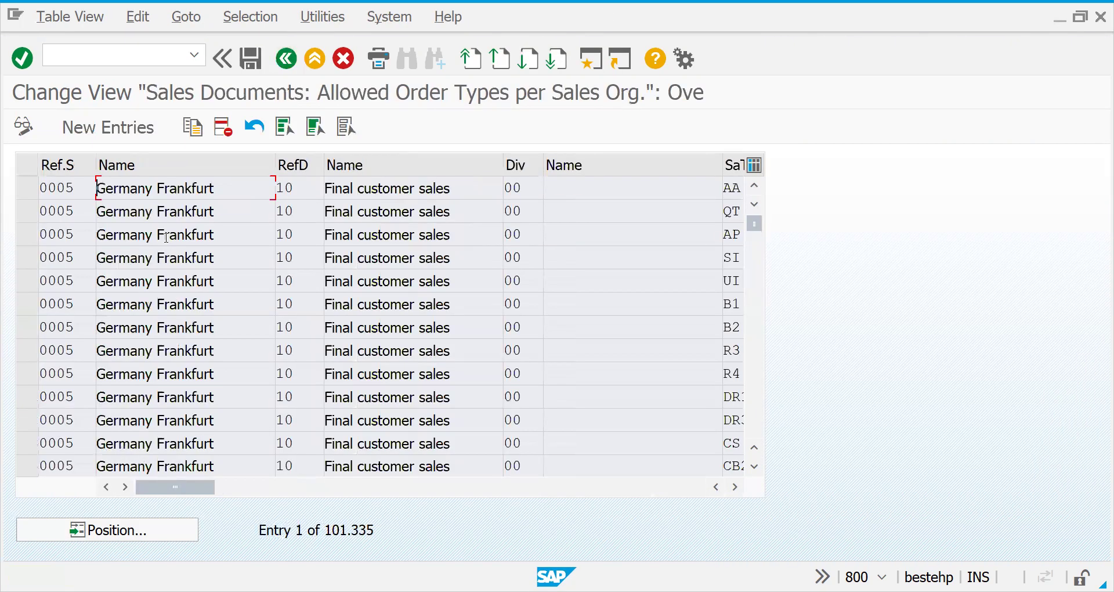
Add a permitted order type entry with reference sales organization 2727, distribution channel 27, division 27 and sales document type OR
left_click(100, 128)
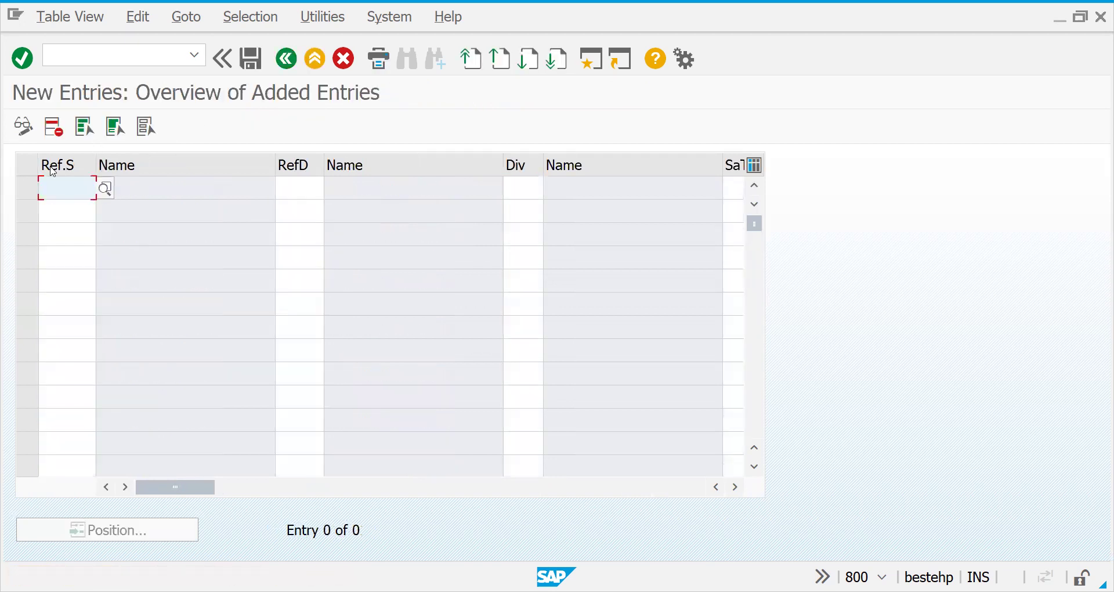
type("2727")
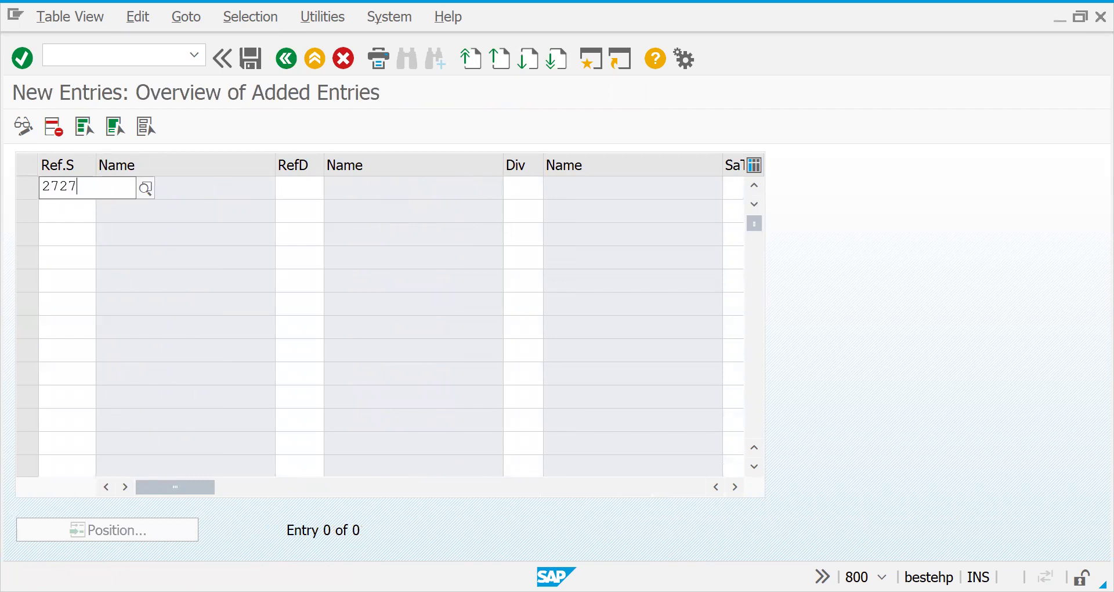
key("Tab")
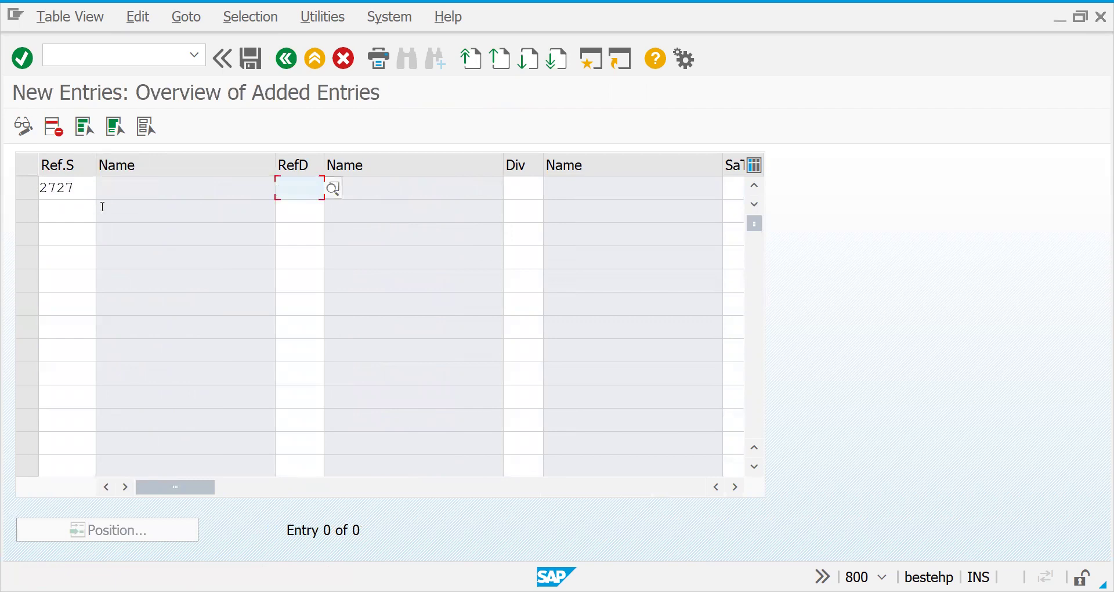
type("27")
key("Tab")
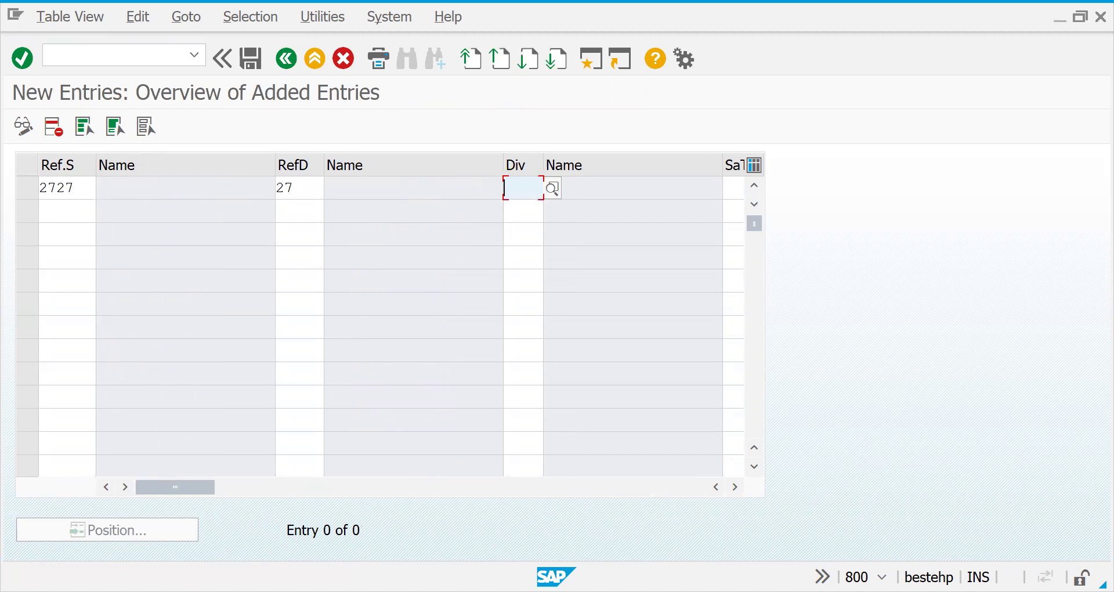
type("27")
key("Tab")
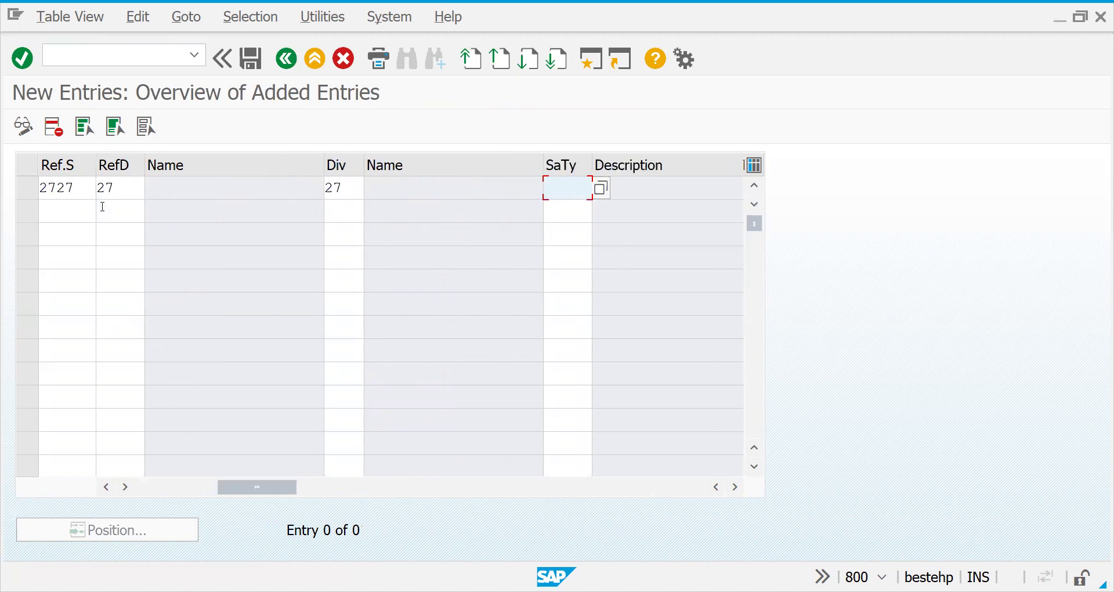
type("or")
key("Return")
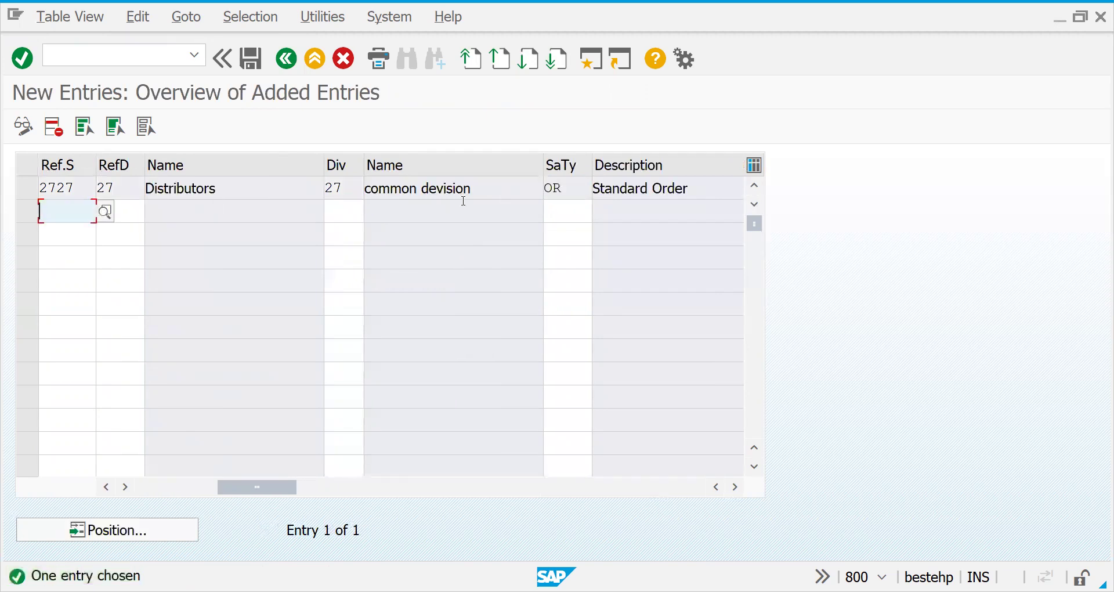
Save the permitted order type entry and return to the implementation guide structure
left_click(253, 58)
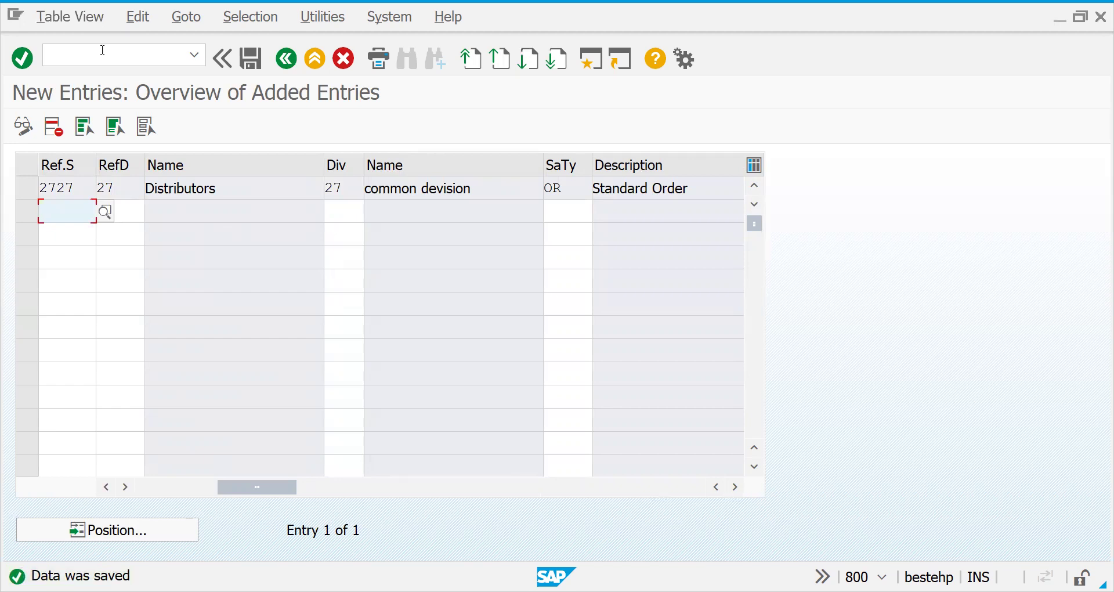
left_click(286, 58)
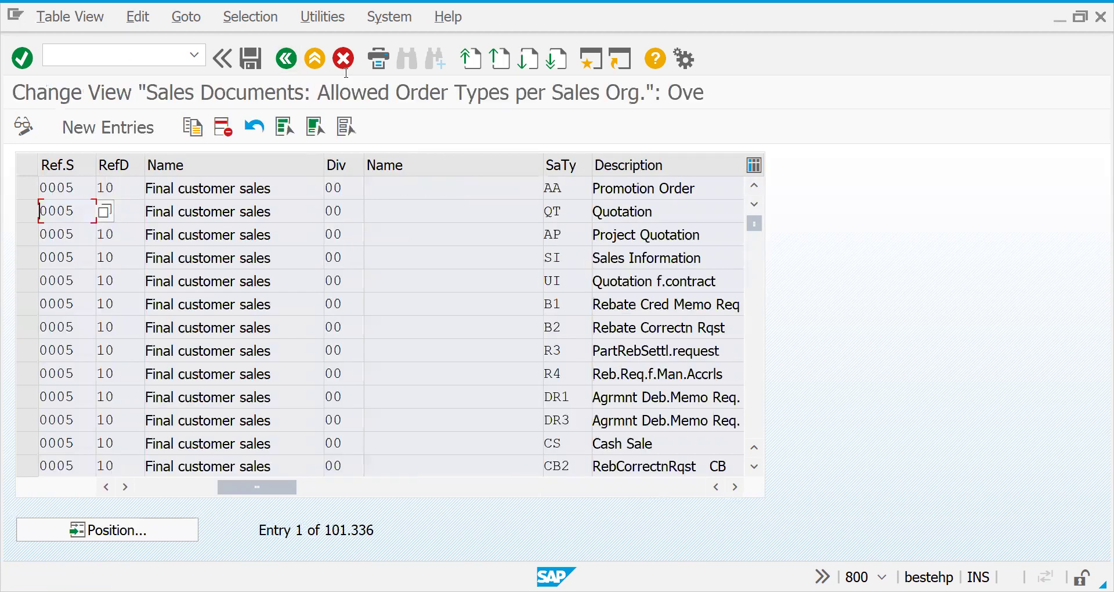
left_click(294, 63)
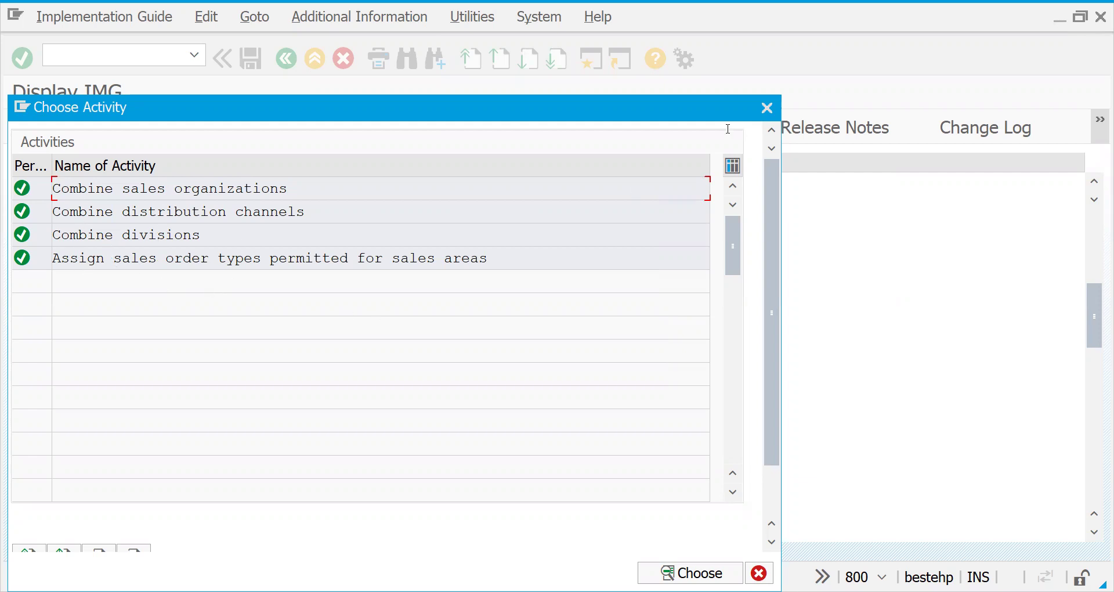
left_click(769, 111)
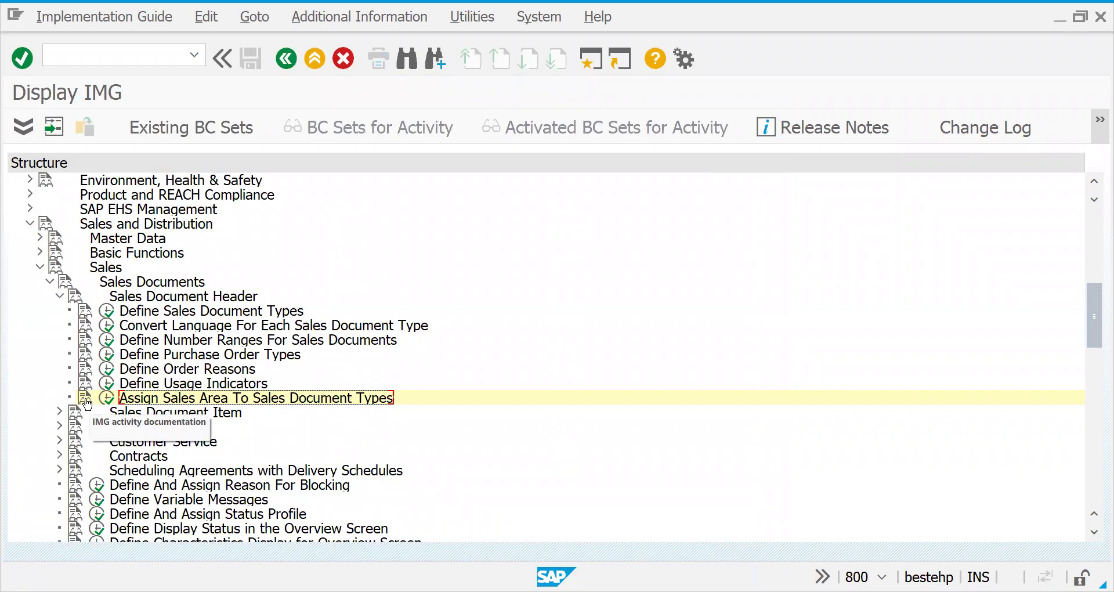
Start transaction VA01 to create a sales order
left_click(88, 58)
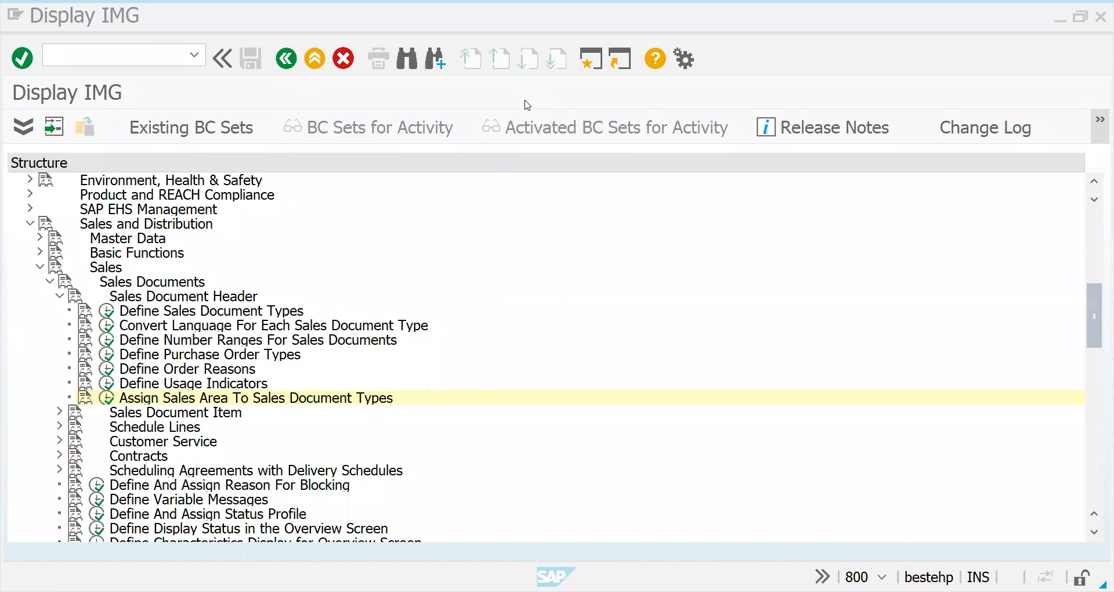
left_click(527, 105)
type("/nva01")
key("Return")
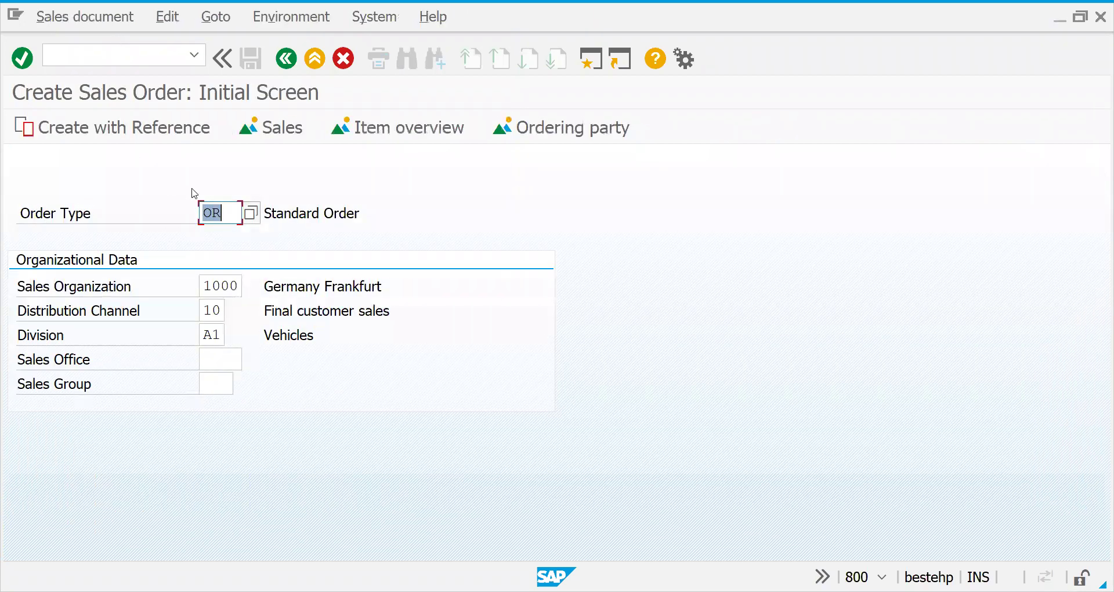
Open a new OR standard order with sales organization 2727, distribution channel 27 and division 27
key("Tab")
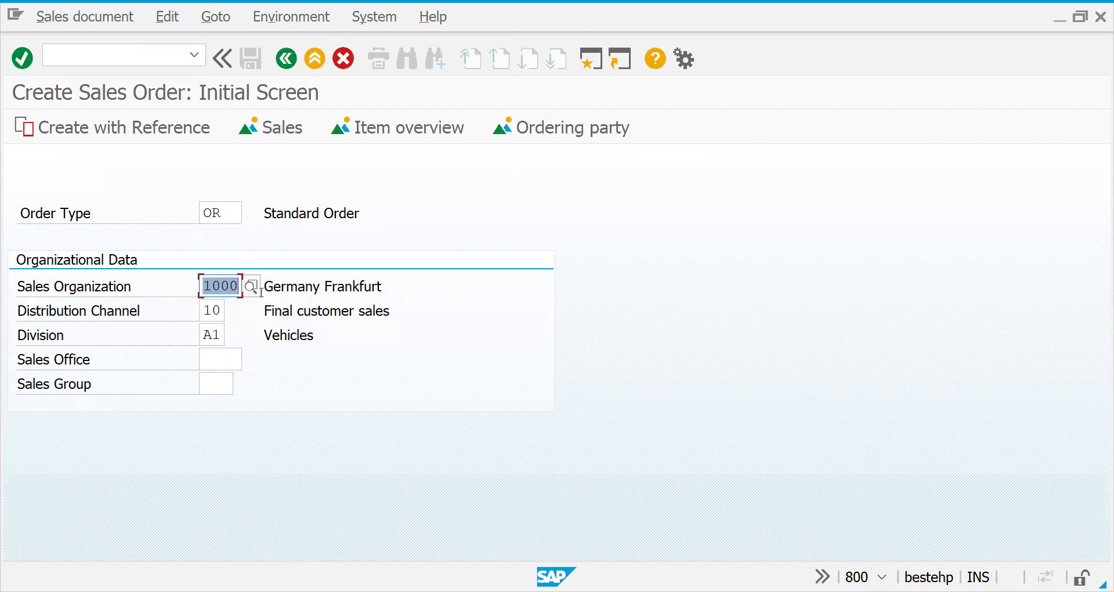
type("272")
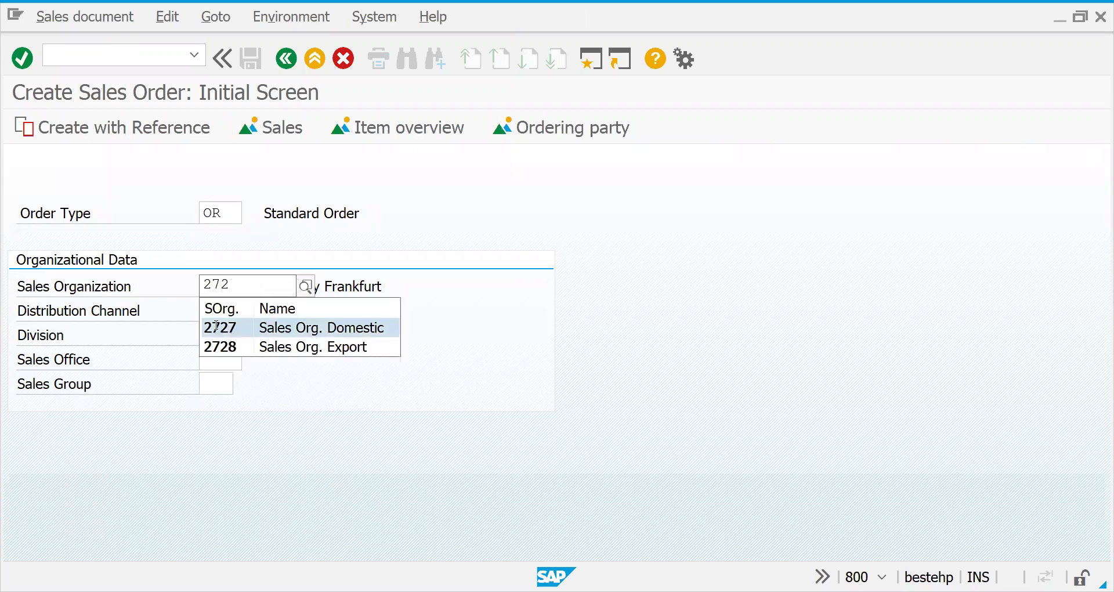
left_click(215, 327)
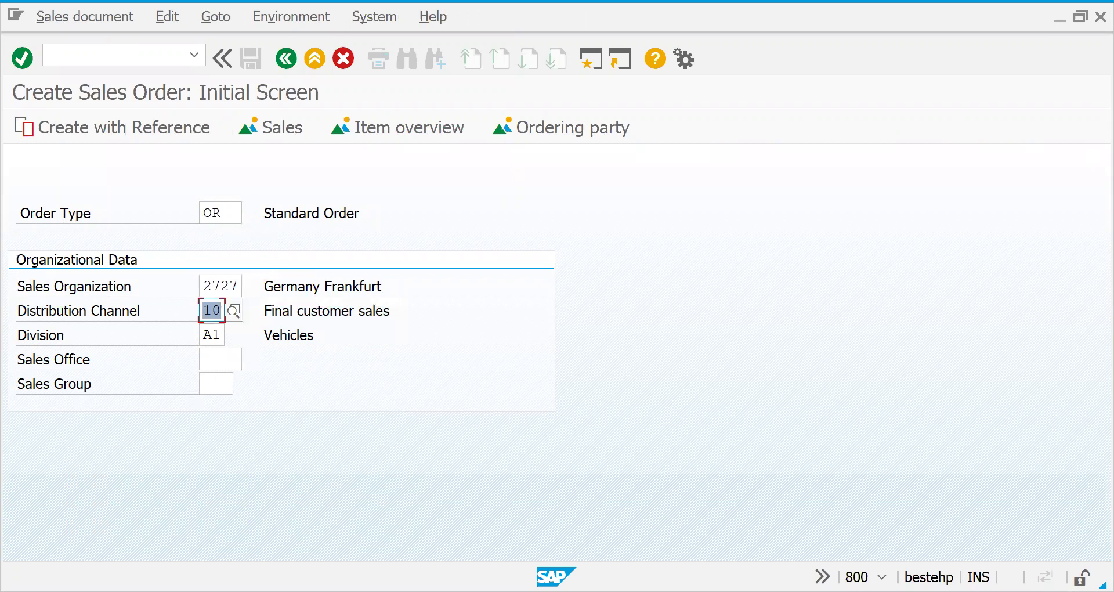
type("27")
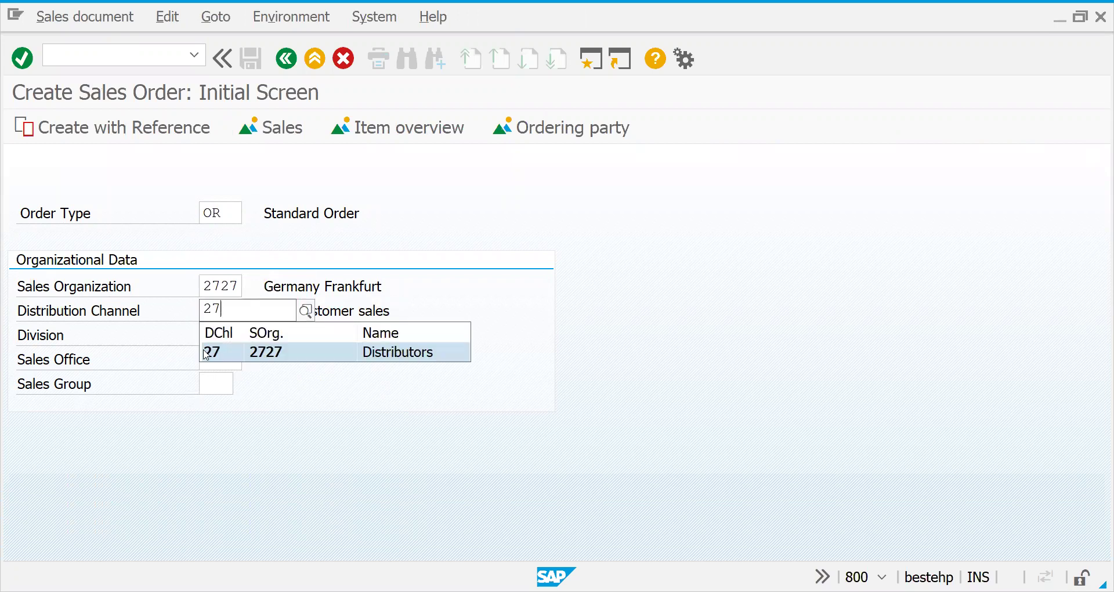
left_click(206, 353)
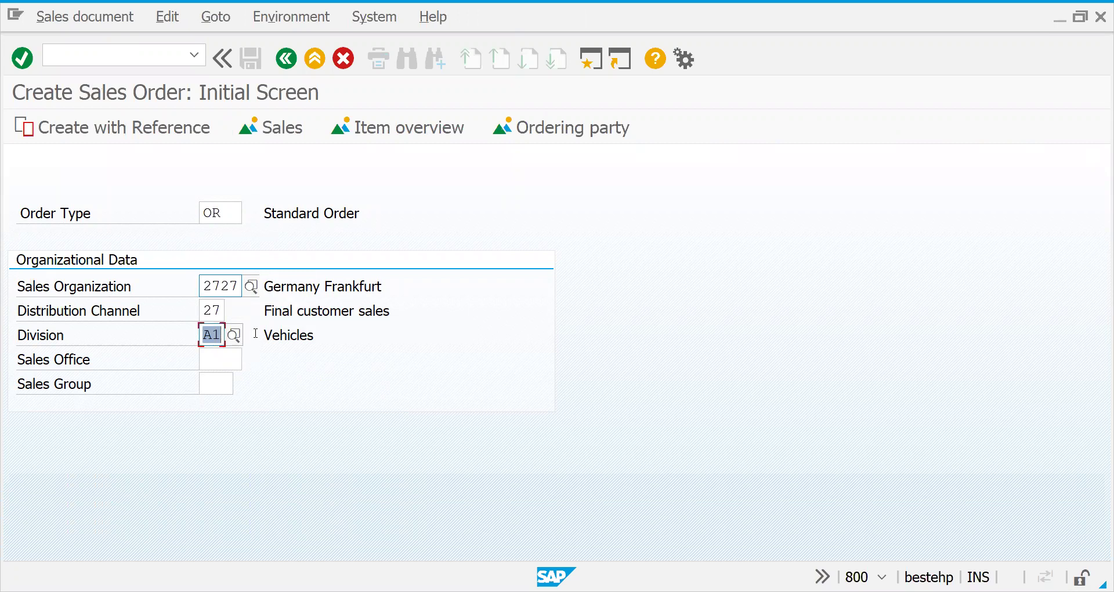
type("27")
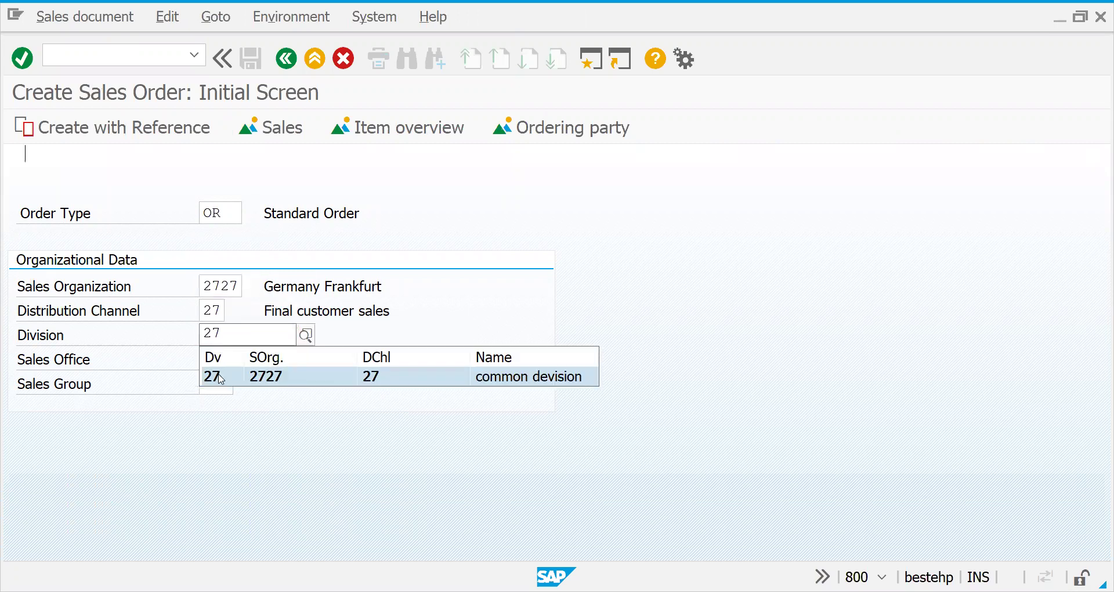
left_click(221, 377)
key("Return")
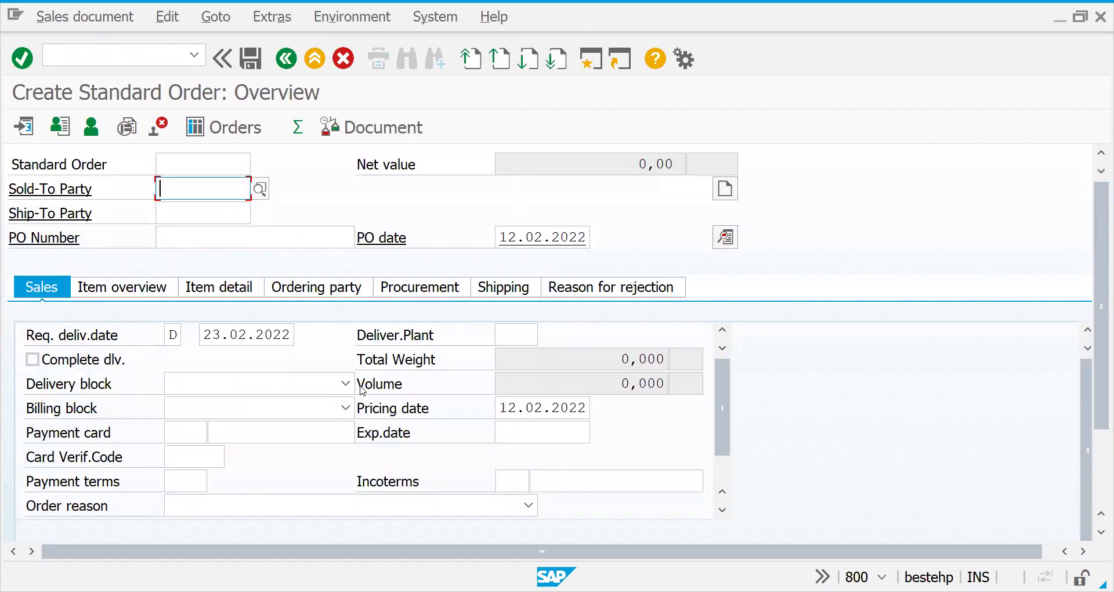
Examine the Sold-To Party and Ship-To Party fields in the header of the new standard order
left_click(116, 53)
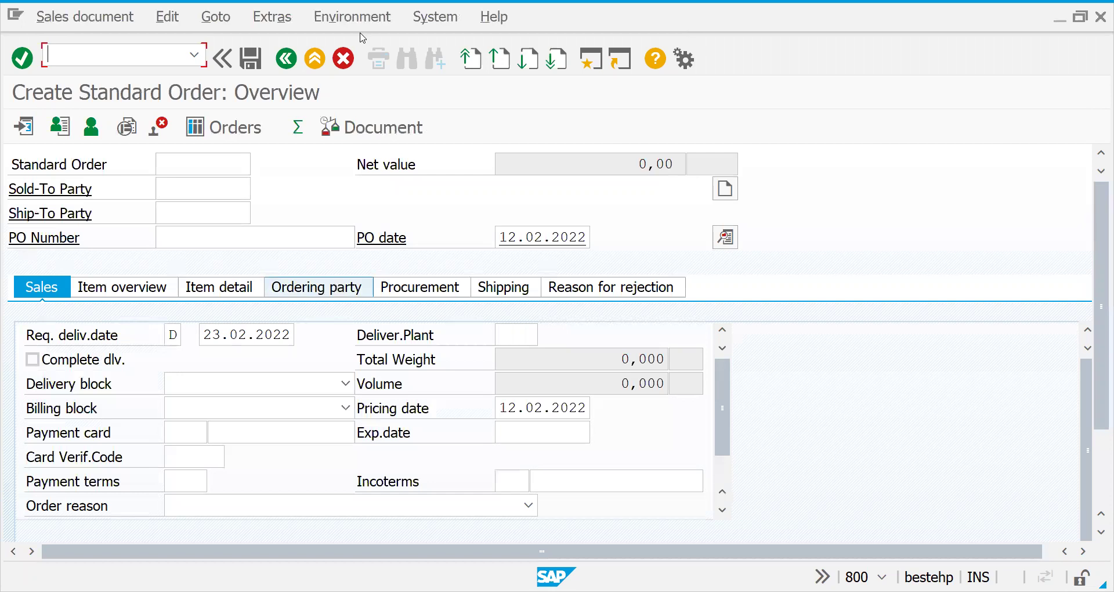
left_click(186, 191)
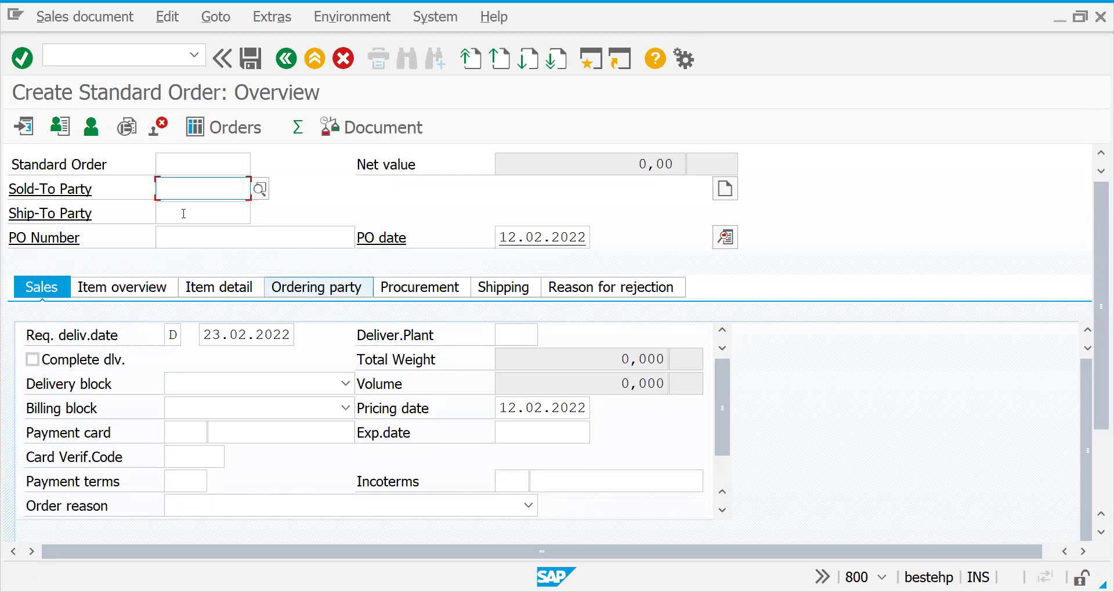
left_click(184, 212)
left_click(181, 193)
left_click(179, 208)
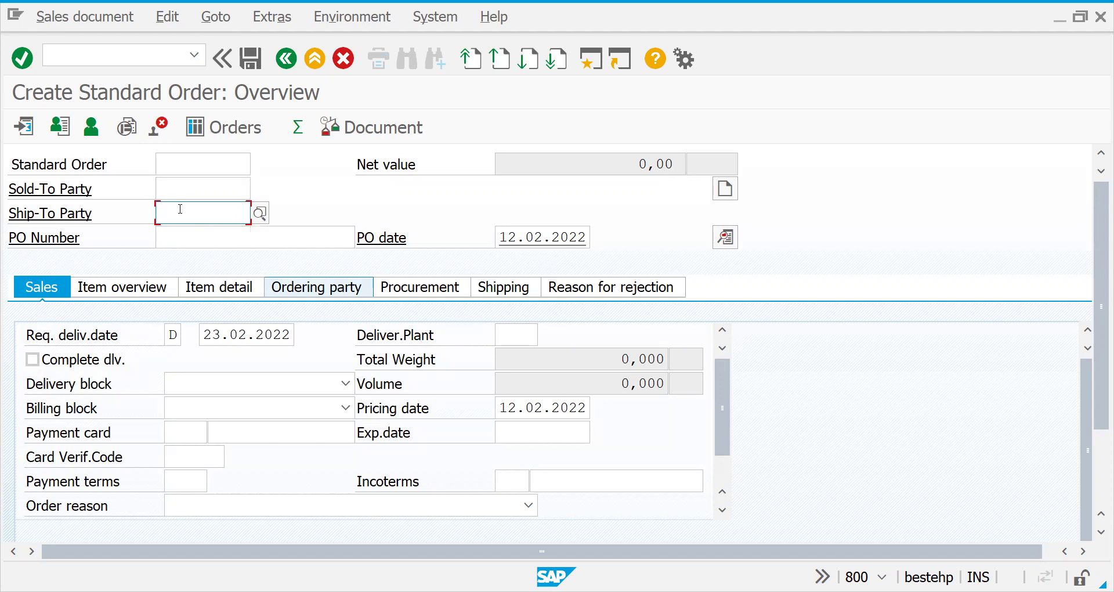
left_click(178, 192)
left_click(179, 210)
left_click(175, 192)
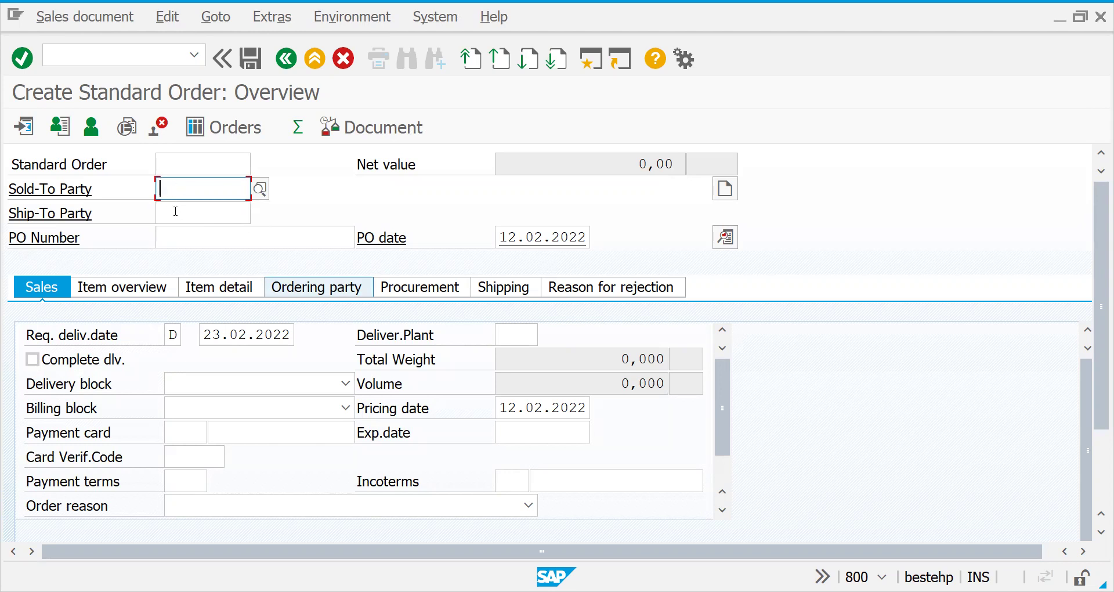
left_click(173, 210)
left_click(177, 193)
Return to the initial screen, reopen the OR order for the same sales area and review its overview down to the item table
left_click(290, 56)
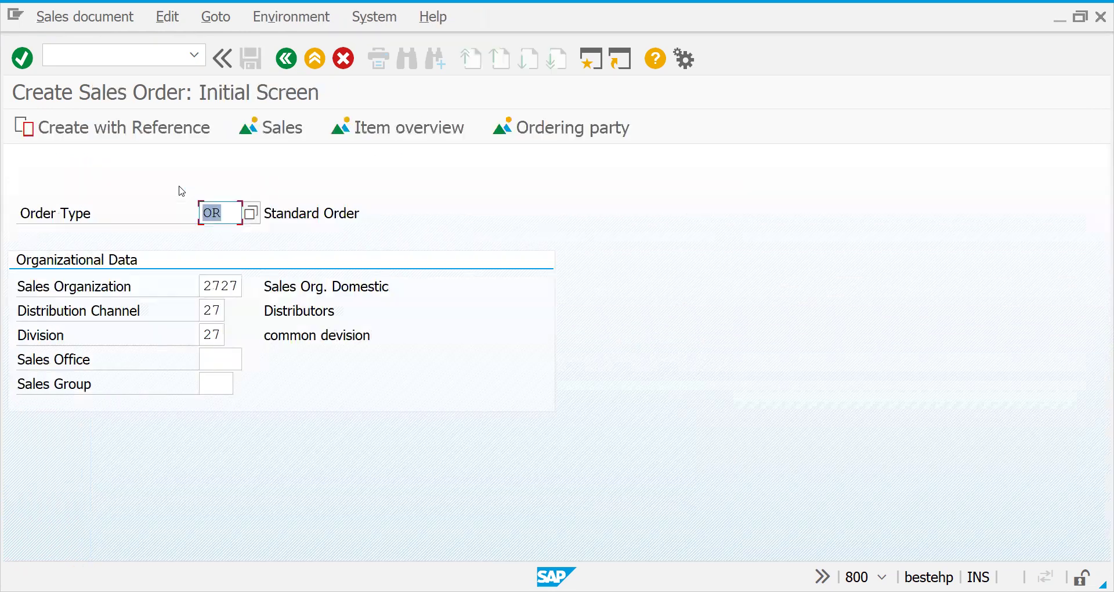
left_click(218, 212)
key("Return")
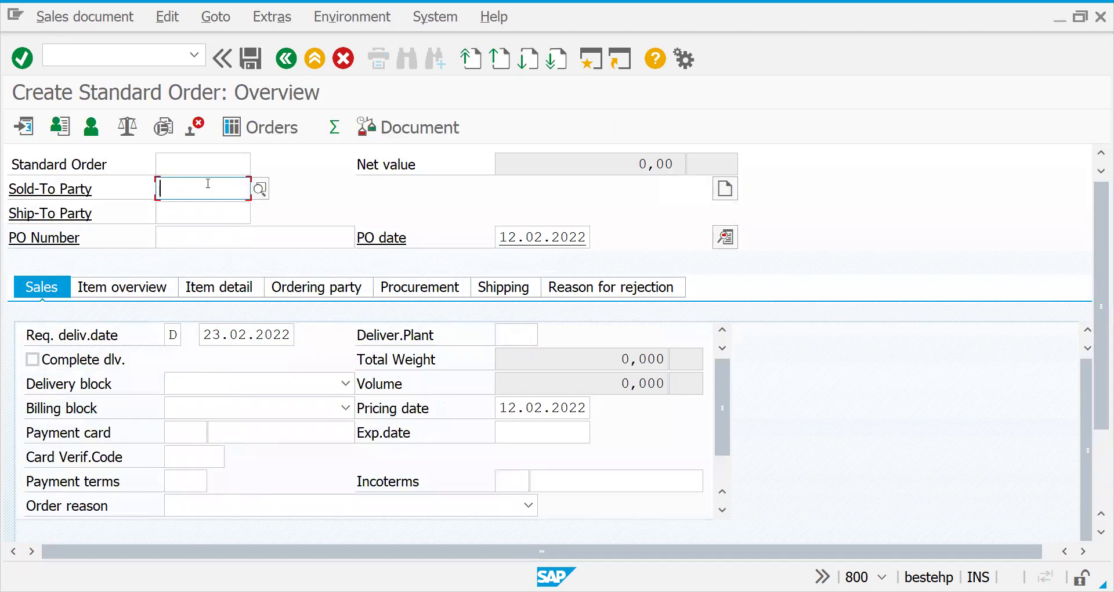
left_click(187, 214)
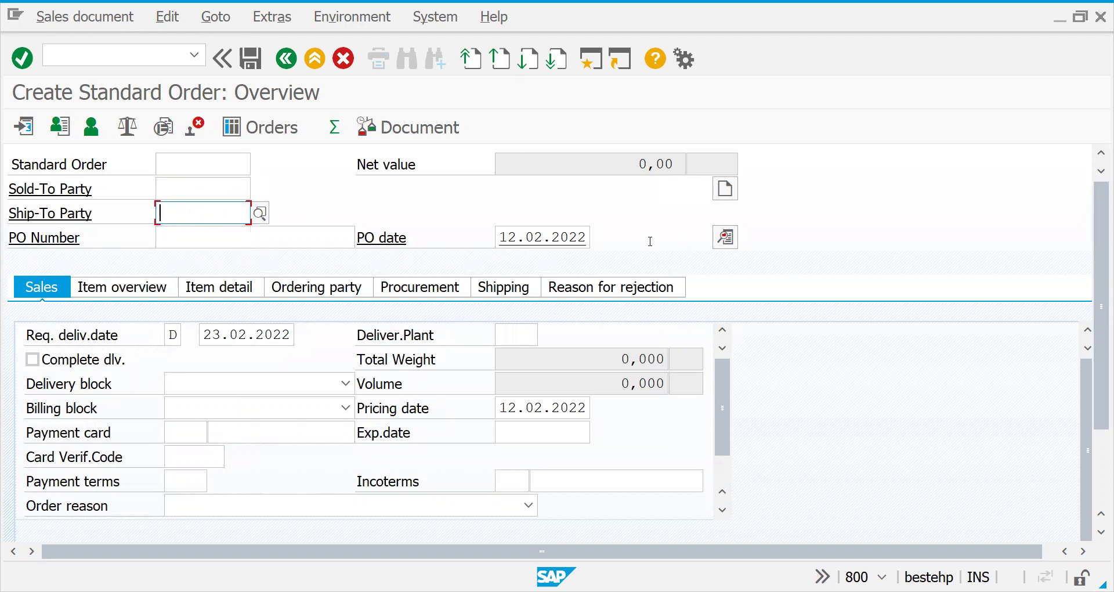
scroll(1098, 356, "down", 3)
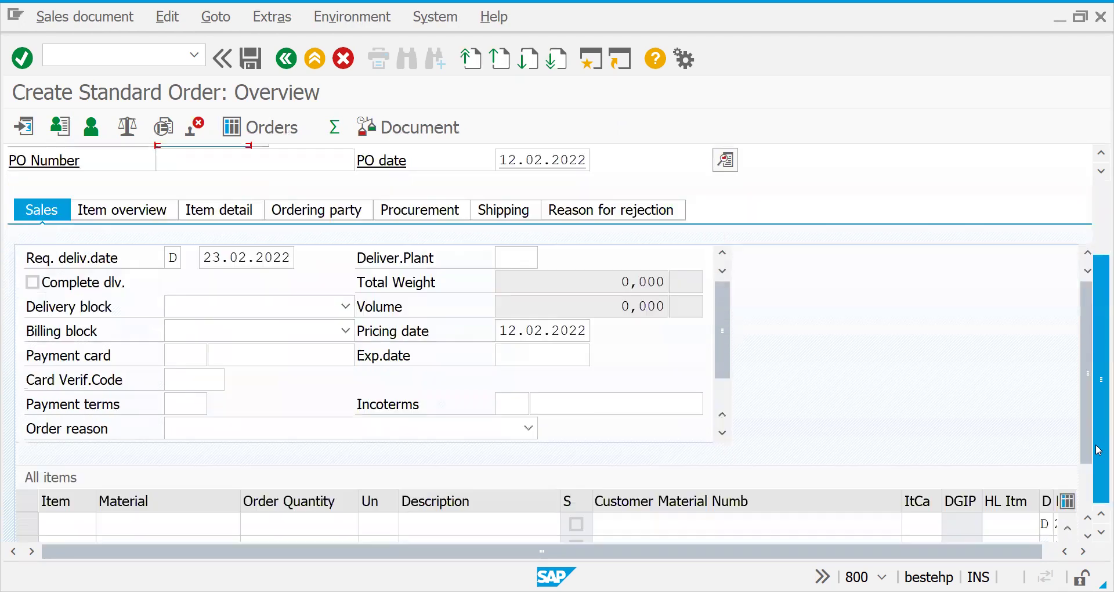
Review the order's Material, Order Quantity, Sold-To Party and Ship-To Party fields and exit VA01 to SAP Easy Access
left_click(208, 478)
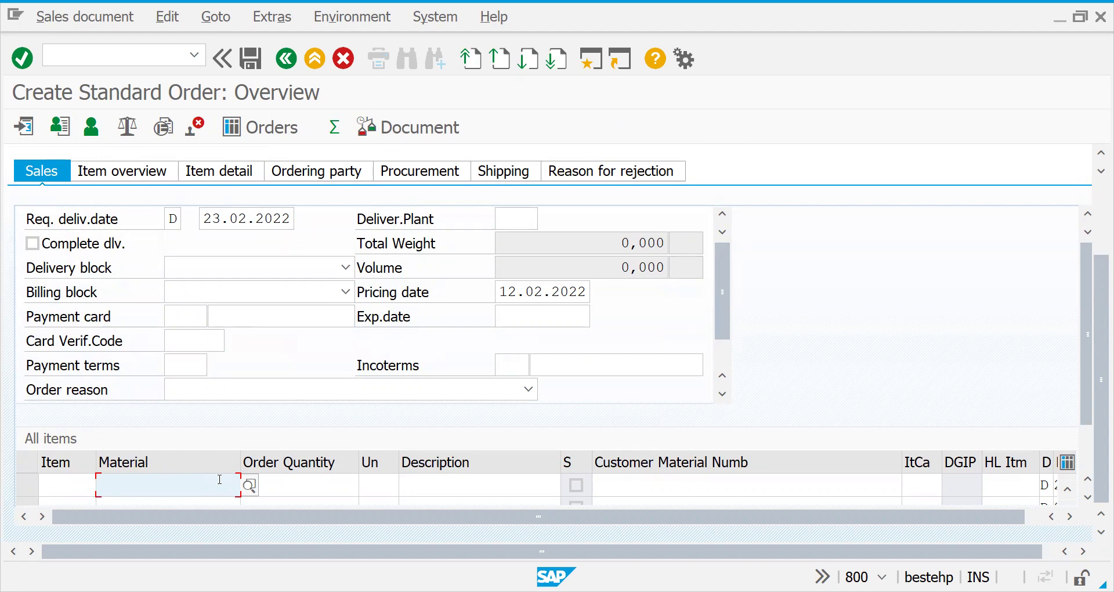
left_click(295, 486)
left_click(171, 481)
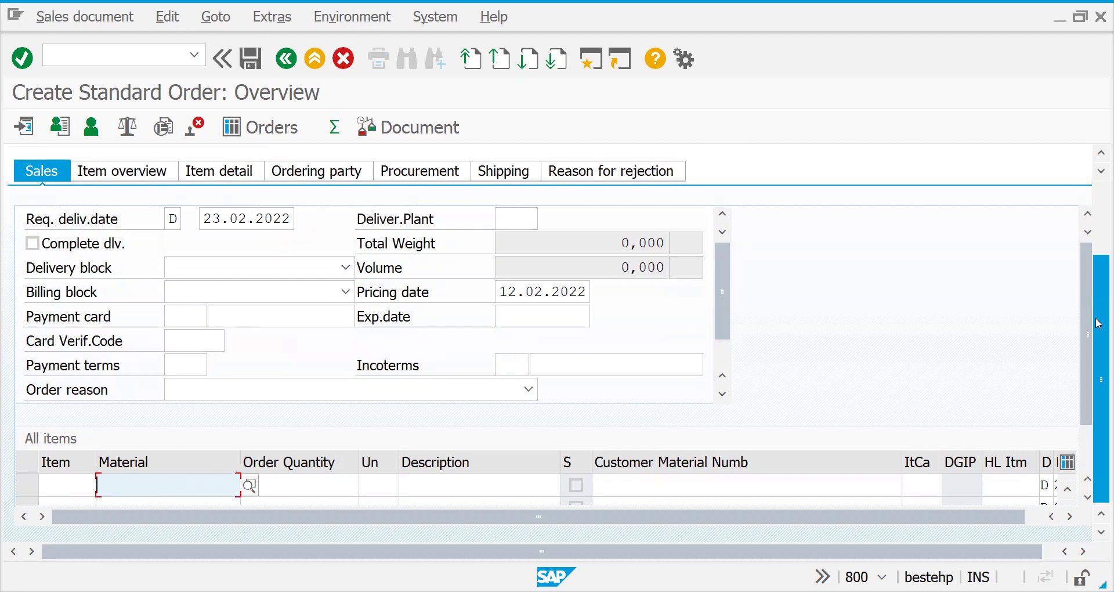
left_click(1099, 233)
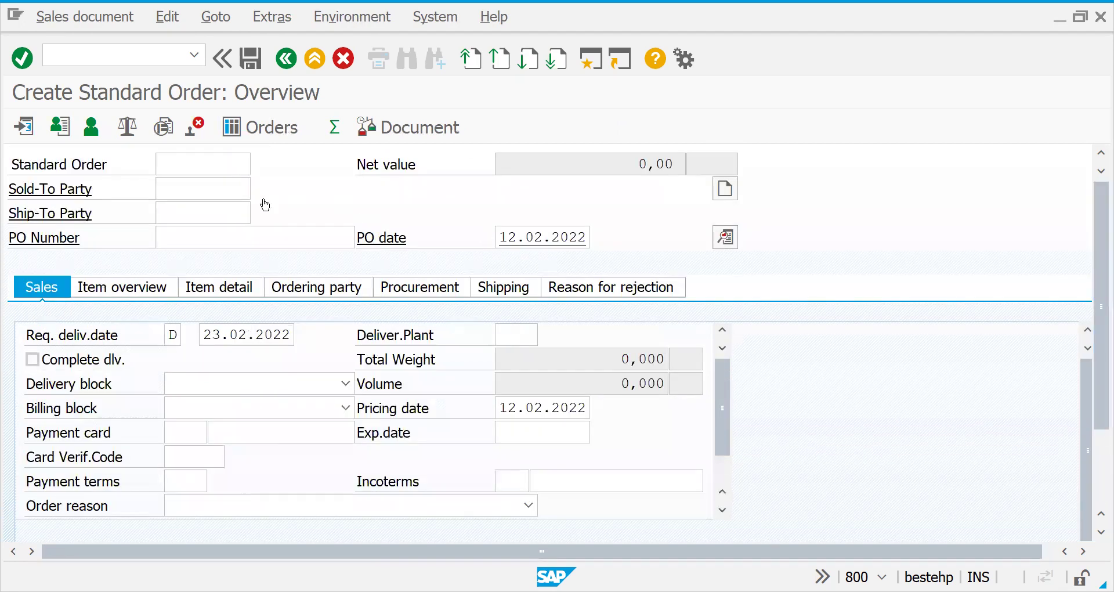
left_click(237, 187)
left_click(217, 209)
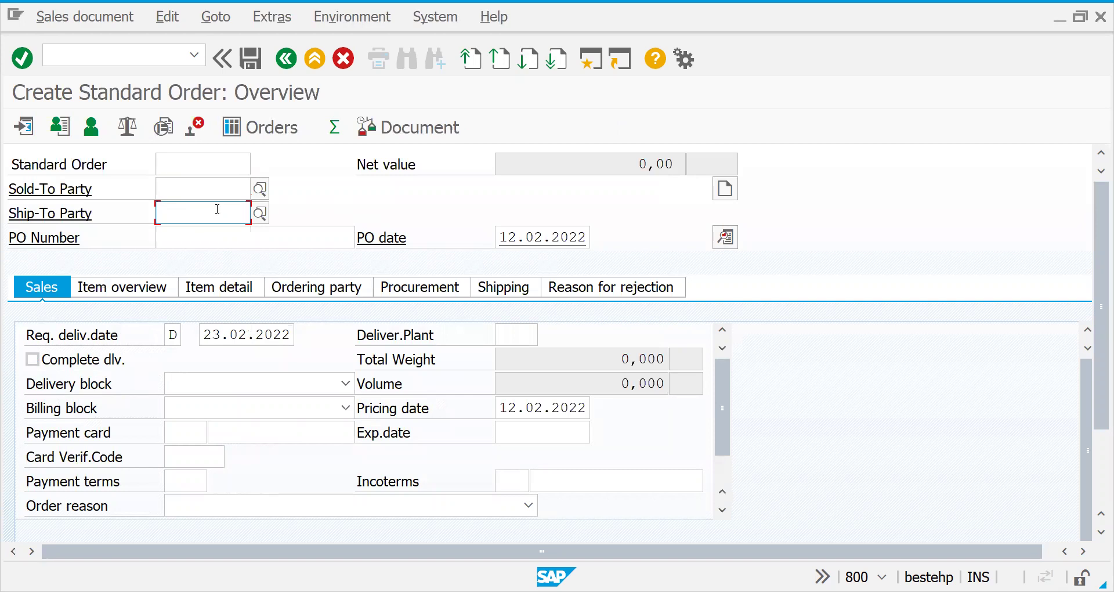
left_click(198, 188)
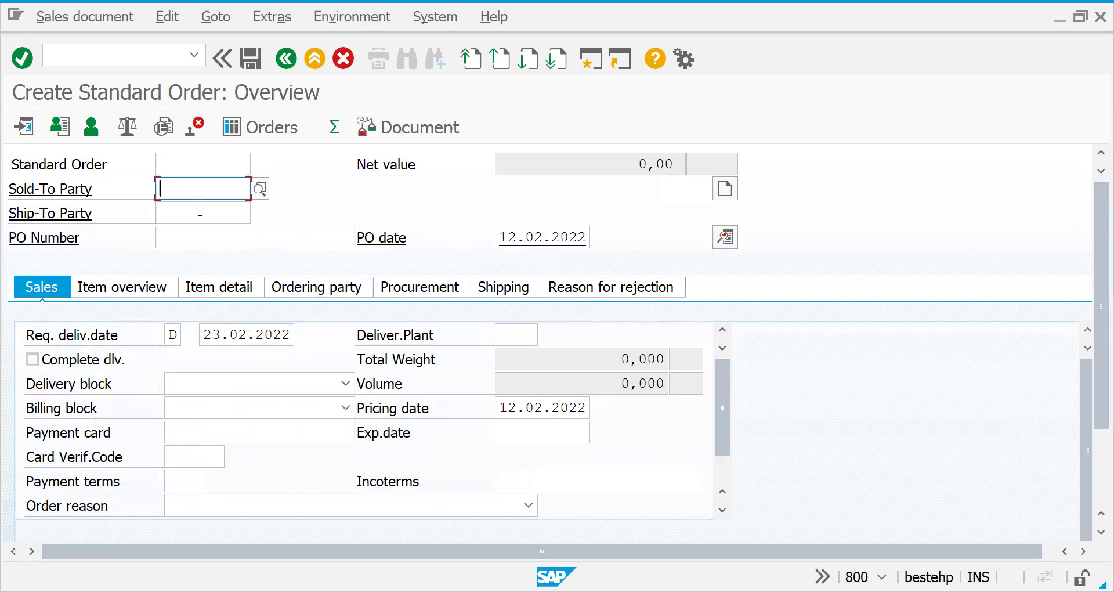
left_click(200, 211)
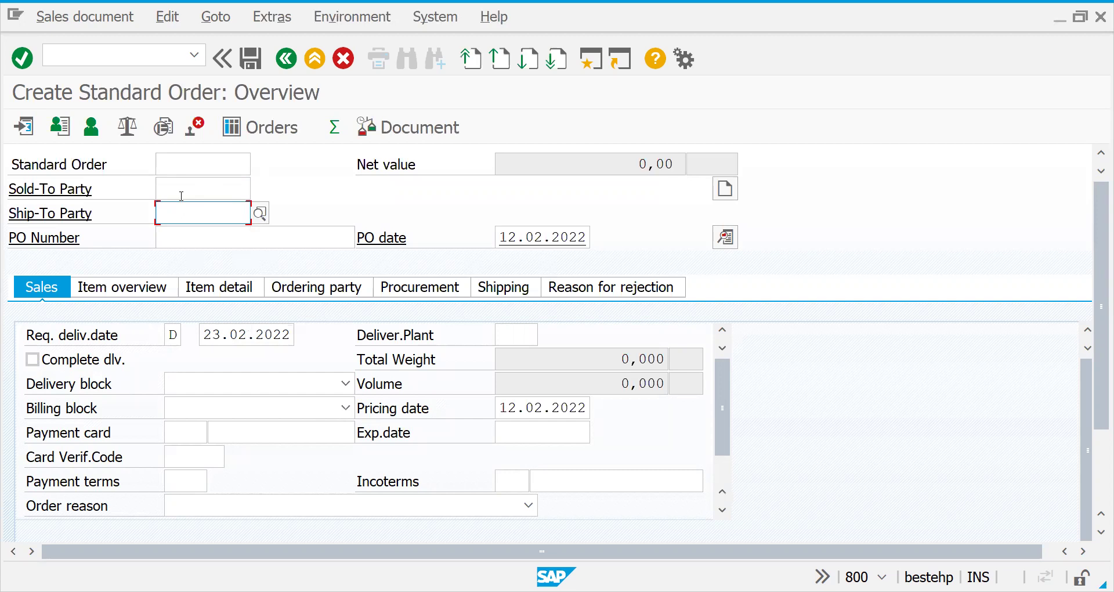
left_click(286, 58)
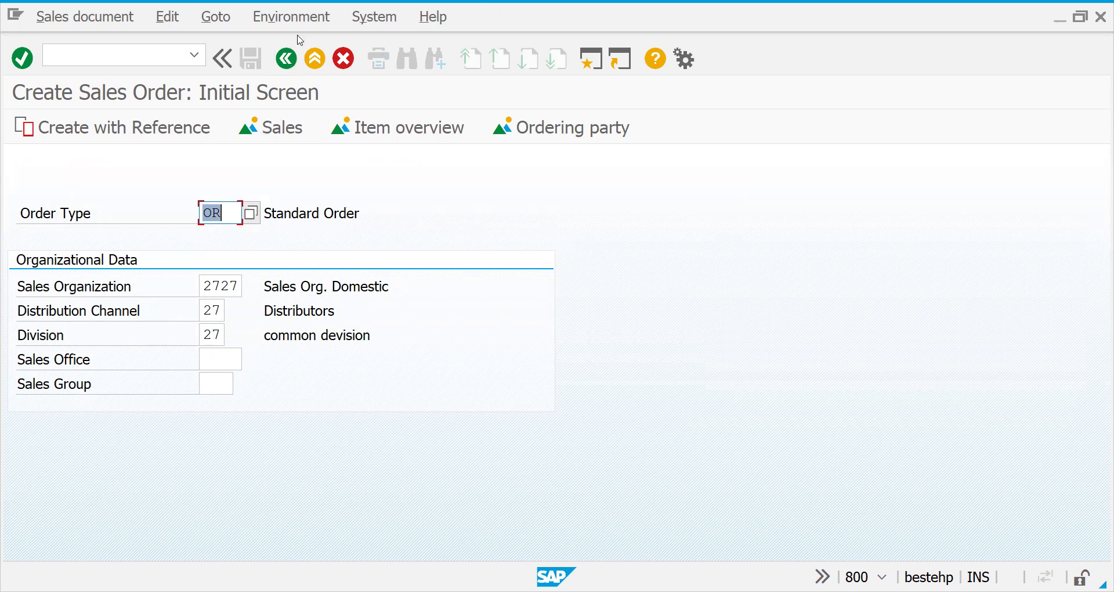
left_click(287, 65)
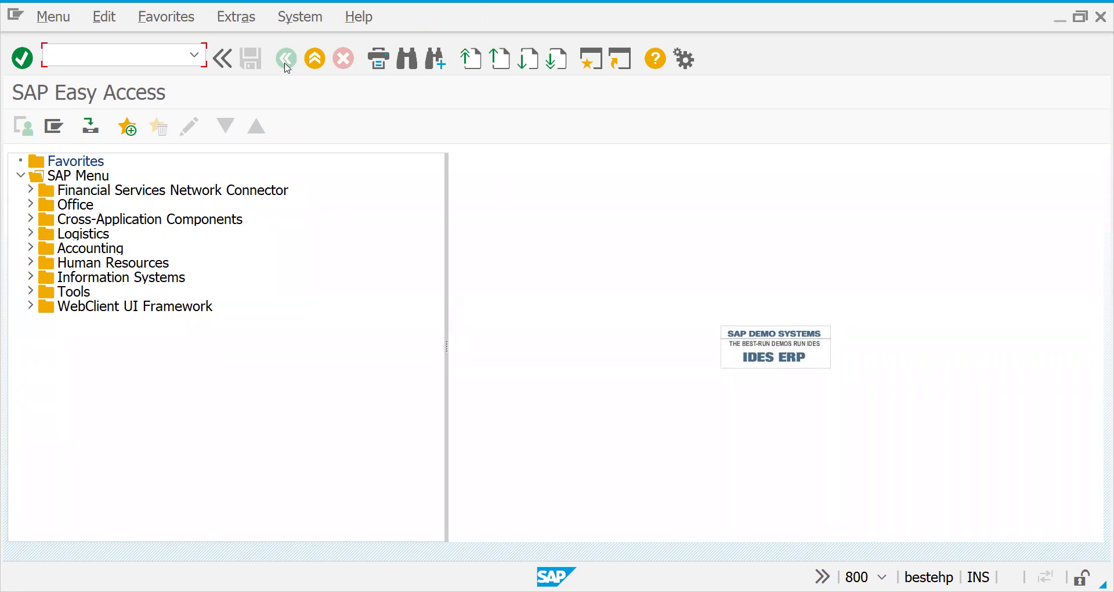
Switch to the SD CLASS workbook in Excel and review the organizational structure notes on the DEFINITION sheet
key("alt+Tab")
key("Down")
key("Down")
key("Down")
key("Down")
key("Down")
key("Down")
key("Down")
key("Down")
key("Down")
key("Down")
key("Down")
key("Down")
key("Down")
key("Down")
key("Down")
key("Down")
key("Down")
key("Down")
key("Down")
key("Up")
key("Up")
key("Up")
key("Up")
key("Up")
key("Up")
key("Up")
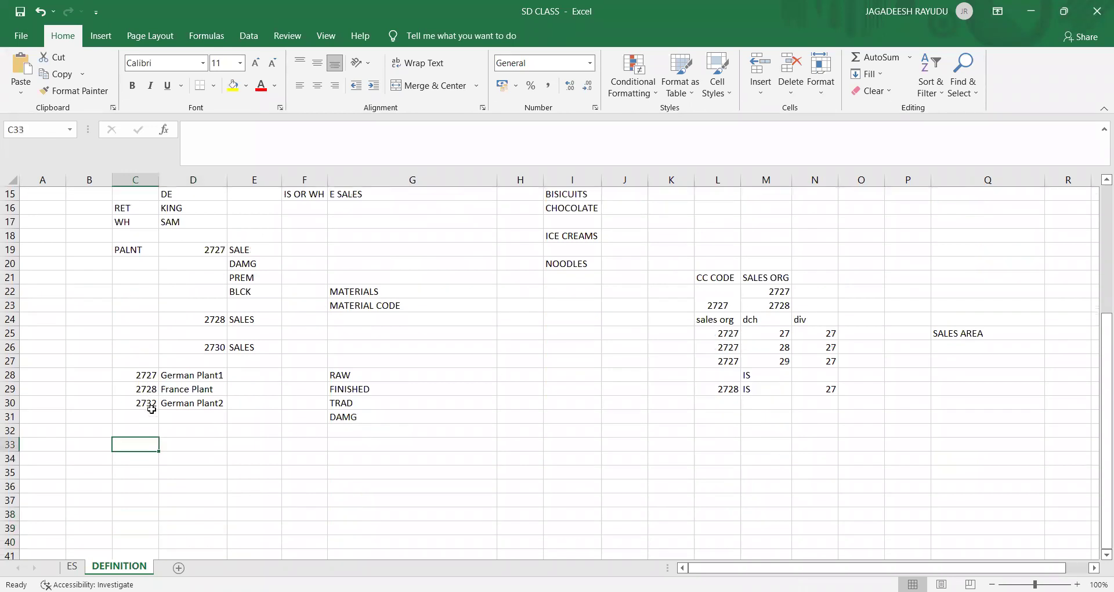
key("Up")
key("Up")
key("Up")
key("Up")
key("Up")
key("Up")
key("Up")
key("Up")
key("Up")
key("Up")
key("Up")
key("Up")
key("Up")
key("Up")
key("Up")
key("Up")
key("Up")
key("Up")
key("Up")
key("Up")
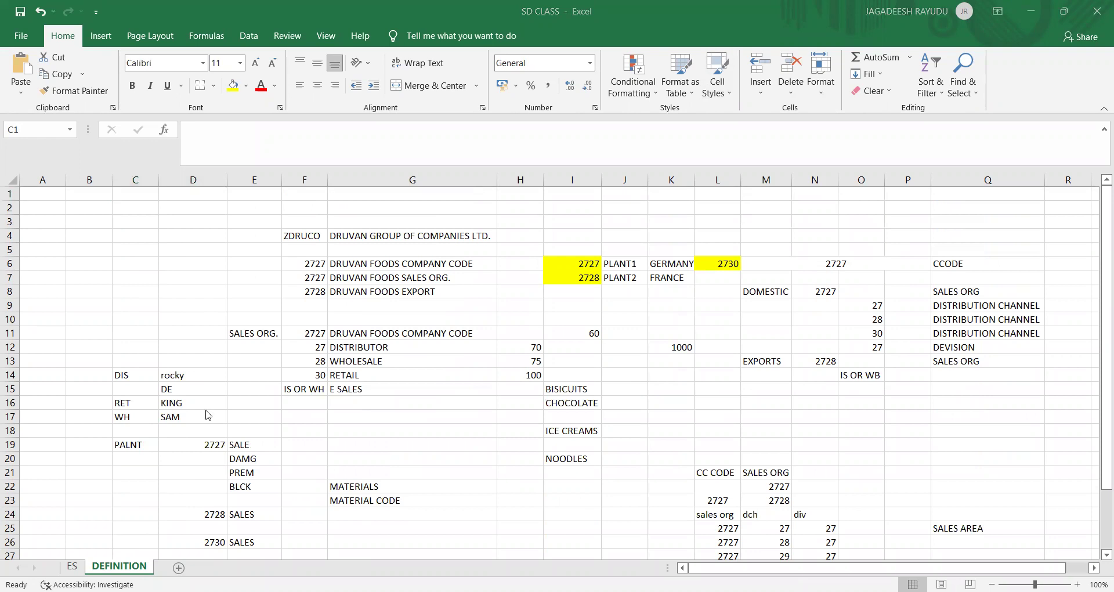
key("Down")
key("Down")
key("Down")
key("Down")
key("Down")
key("Down")
key("Down")
key("Down")
key("Down")
key("Down")
key("Down")
key("Down")
key("Down")
key("Down")
key("Down")
key("Down")
key("Down")
key("Down")
key("Down")
key("Down")
key("Down")
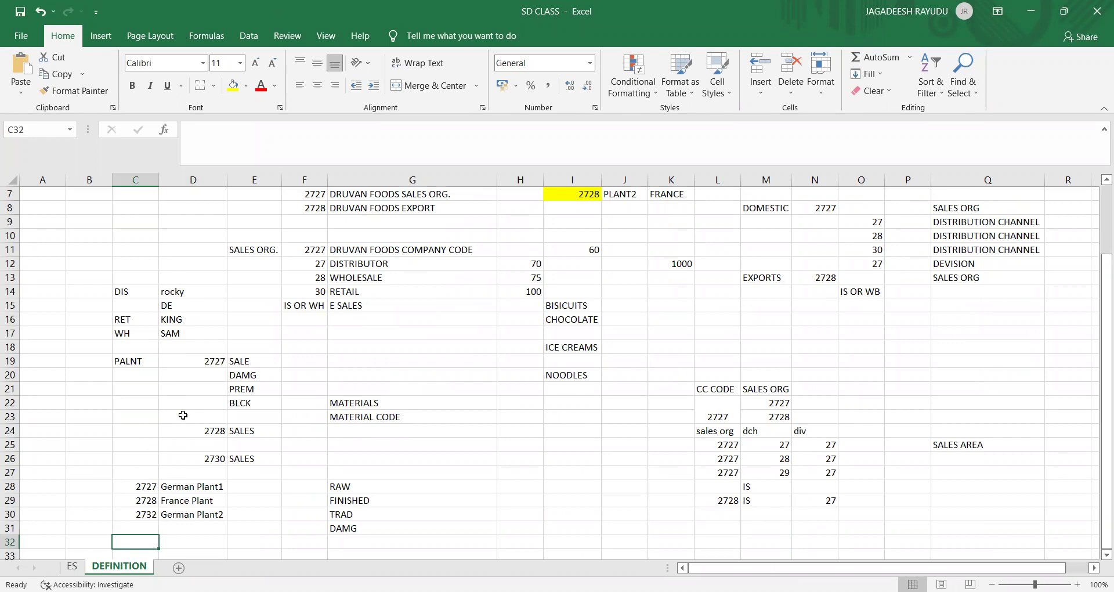
key("Down")
key("Down")
key("Down")
key("Down")
key("Down")
key("Down")
key("Down")
key("Down")
key("Down")
key("Down")
key("Down")
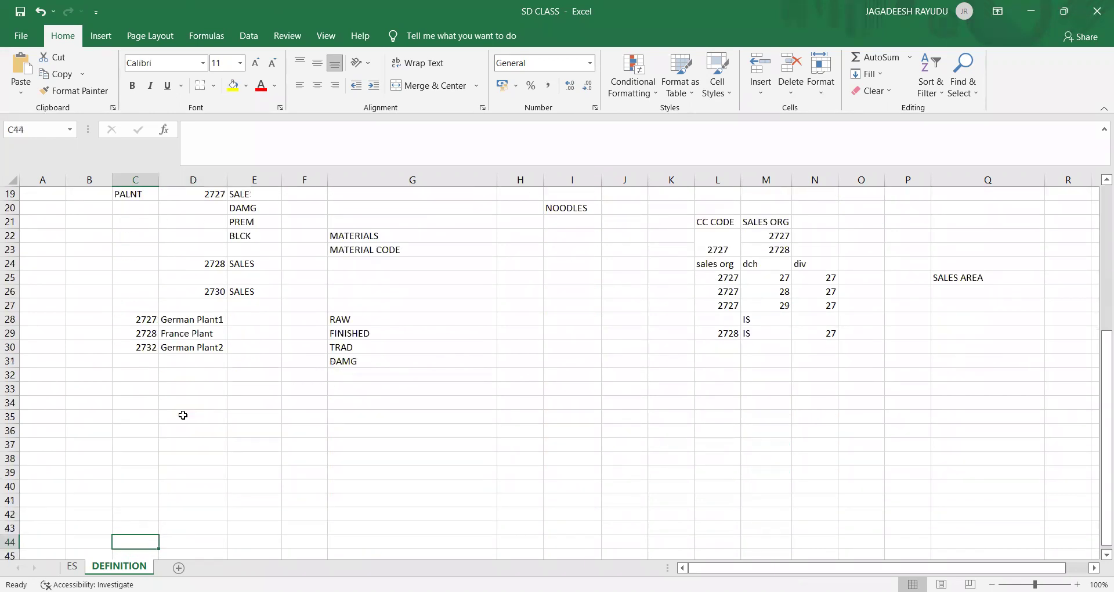
key("Up")
key("Up")
key("Up")
key("Up")
key("Up")
key("Up")
key("Up")
key("Up")
key("Up")
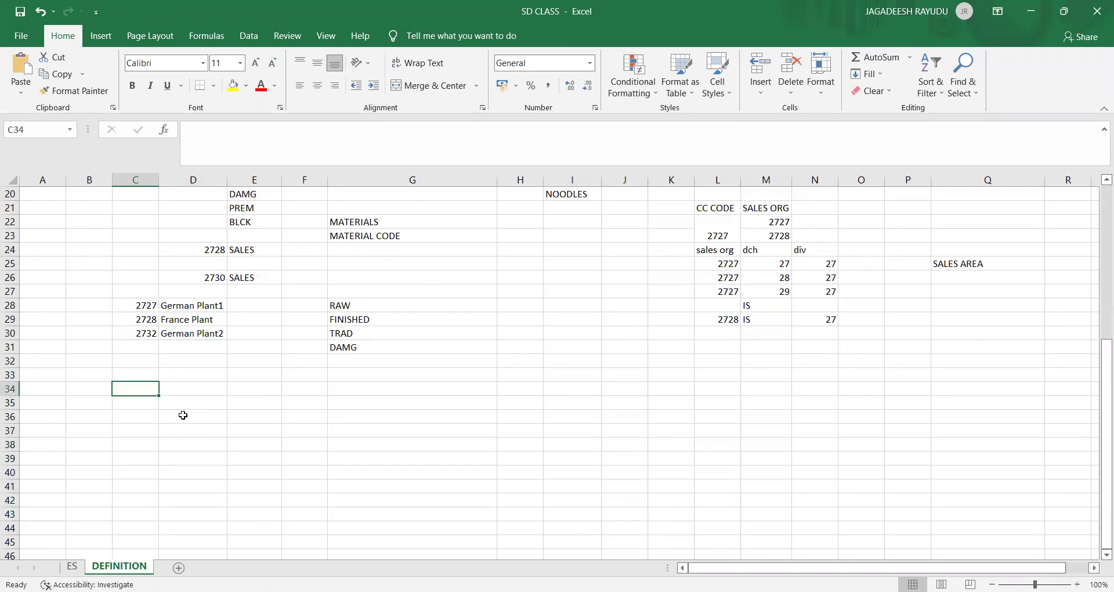
key("Right")
key("Right")
key("Right")
key("Right")
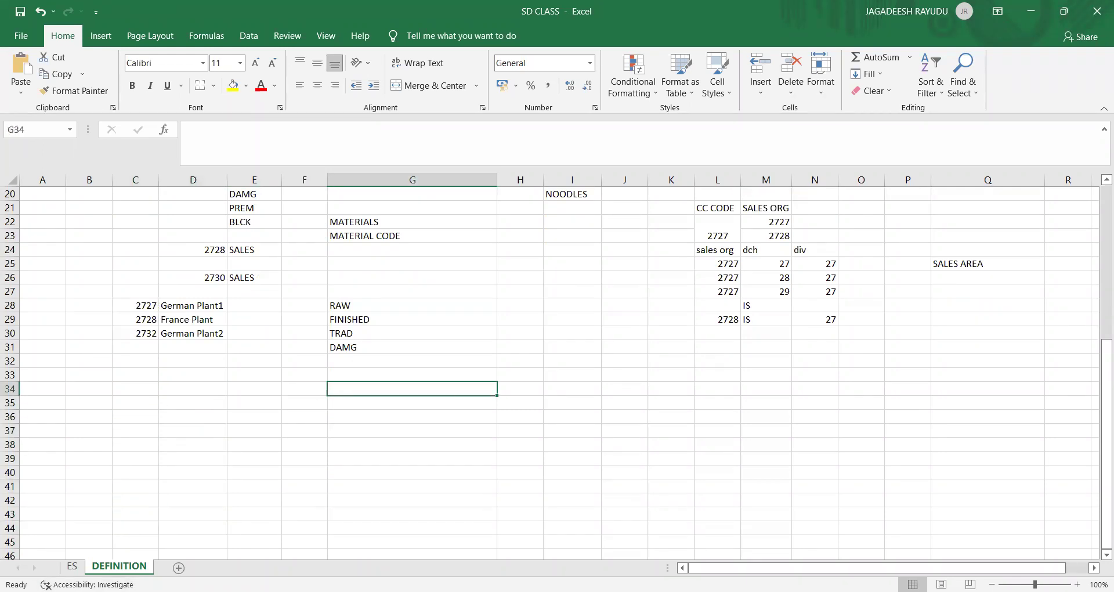
Add a new worksheet after DEFINITION and name it CUSTOMER MASTER
left_click(176, 568)
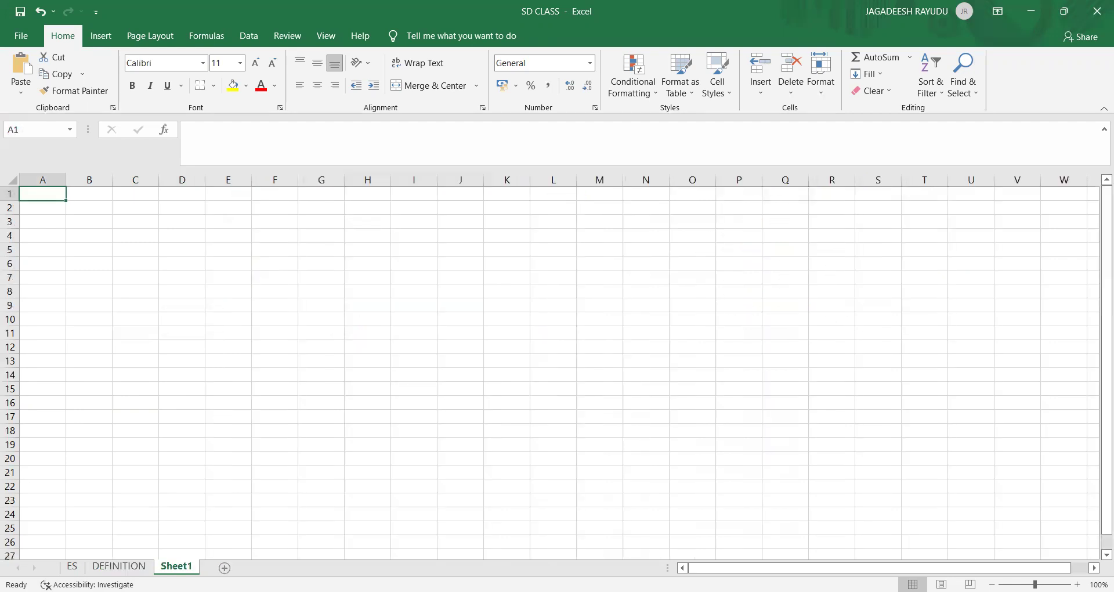
double_click(178, 568)
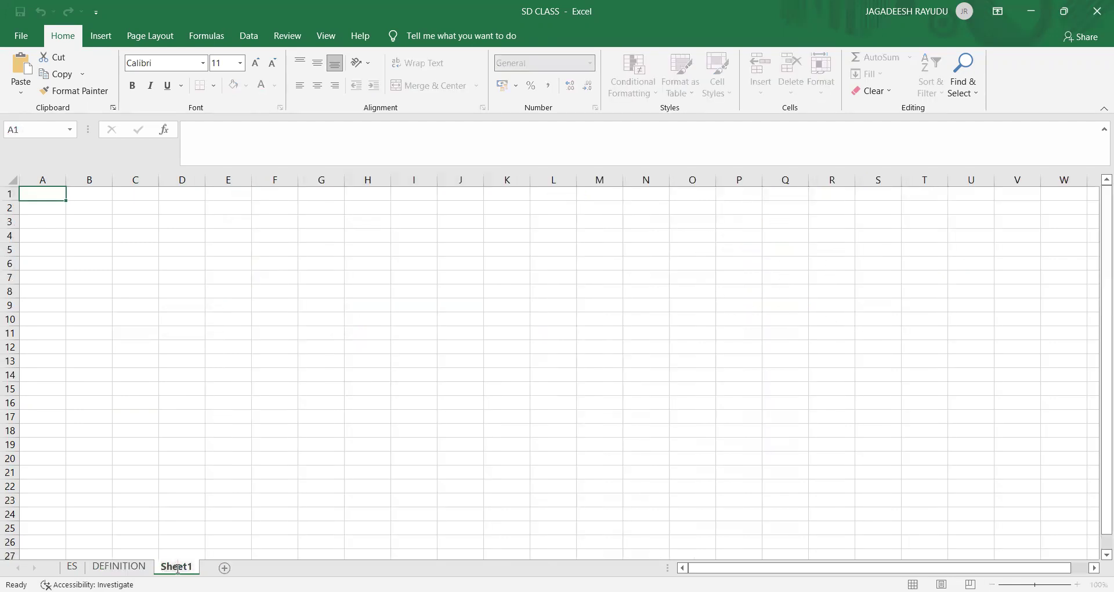
double_click(177, 567)
key("BackSpace")
type("CUSTOMER MASTER")
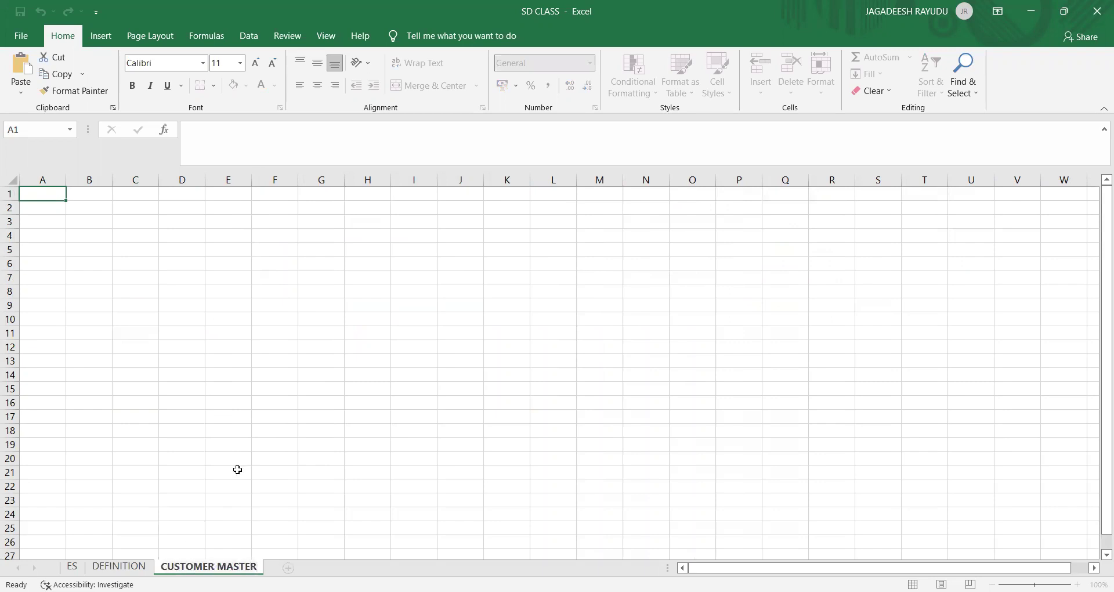
left_click(433, 301)
Widen column I to more than three times its width and enter ACCOUNT GROUP in cell I4
left_click(416, 239)
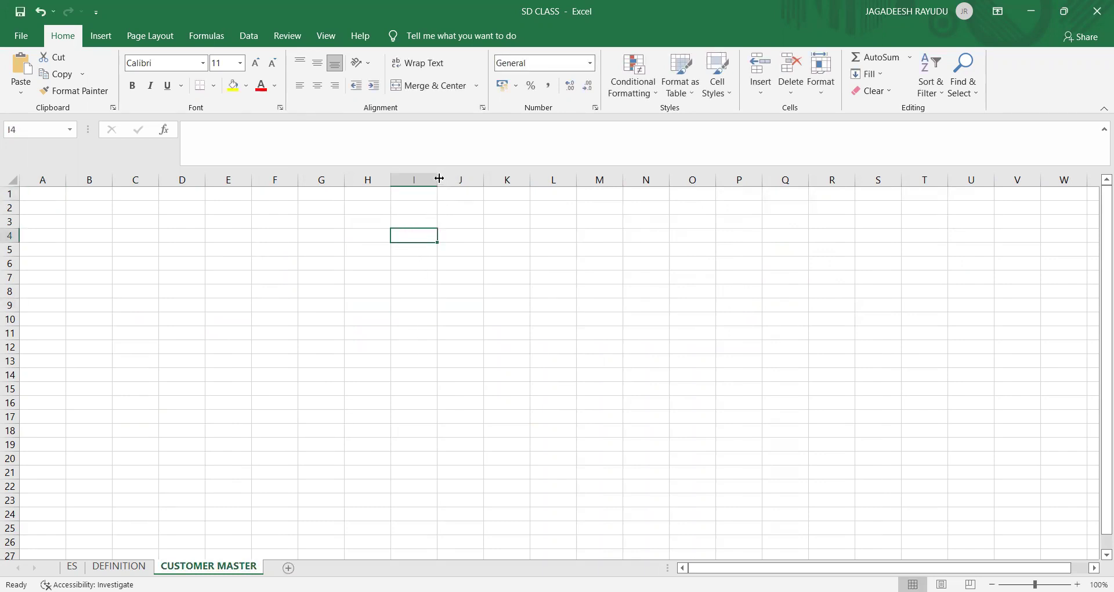
left_click_drag(437, 179, 546, 181)
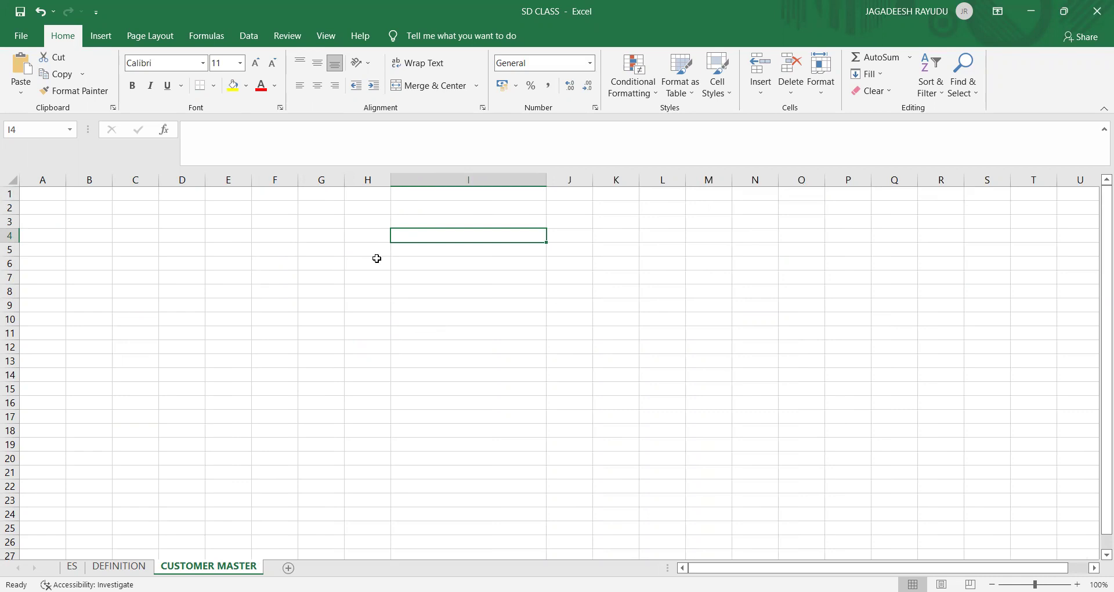
type("ACCO")
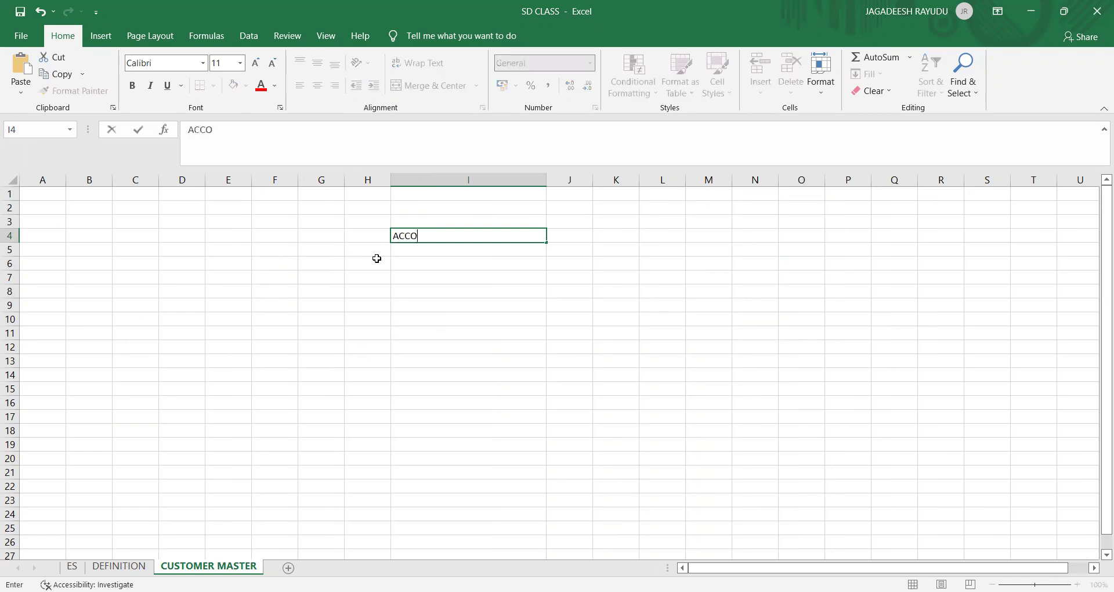
type("UNT GROUP")
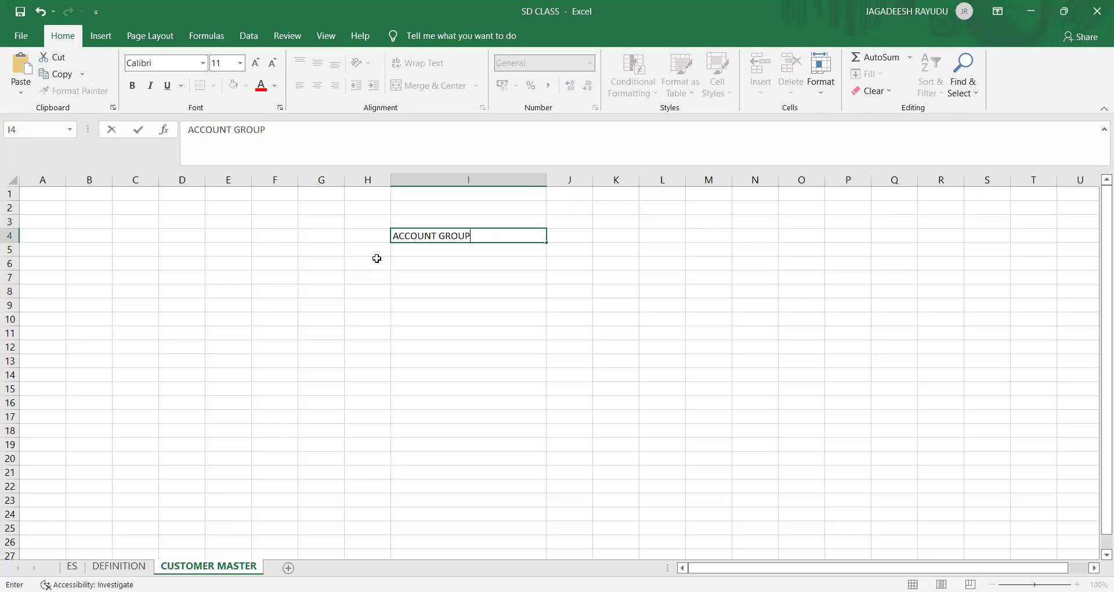
Enter PARNTER DETERMINATION in cell I5, directly below the ACCOUNT GROUP entry
left_click(424, 251)
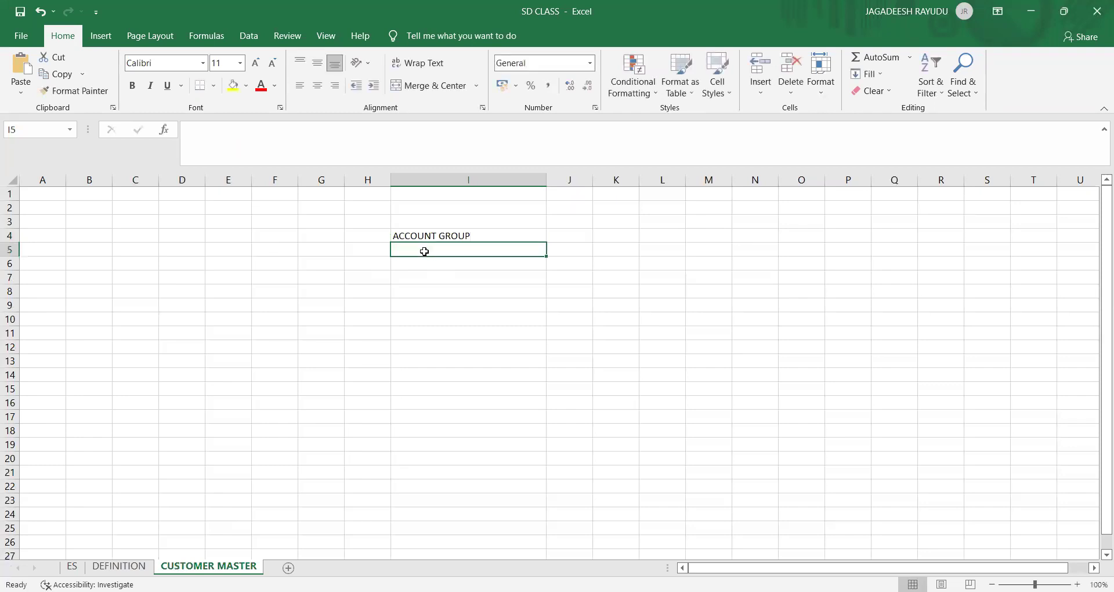
type("PARNTER DETER")
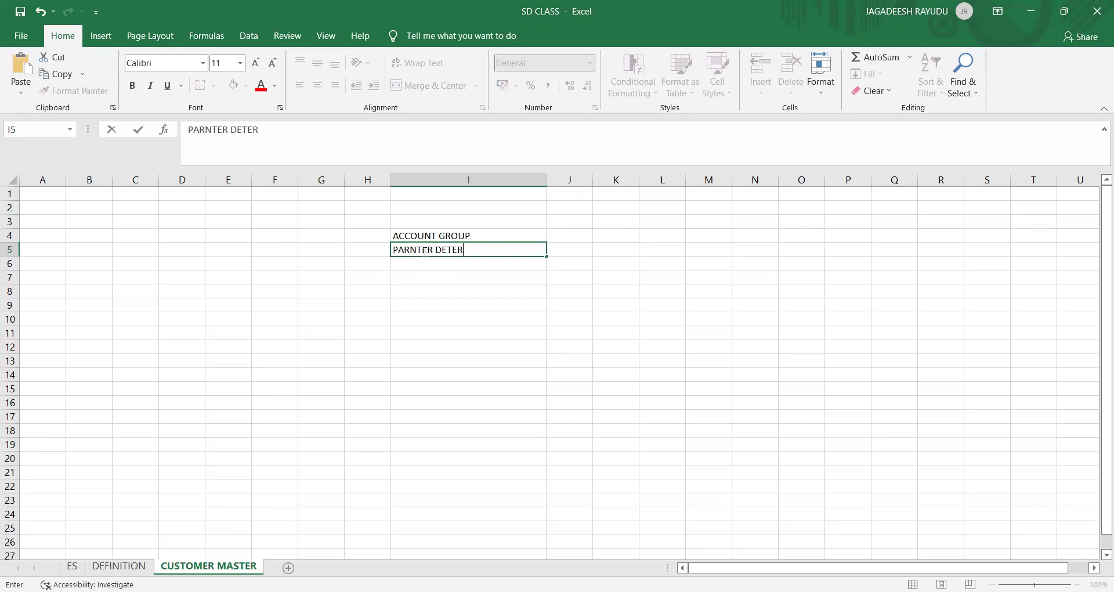
type("MINATION")
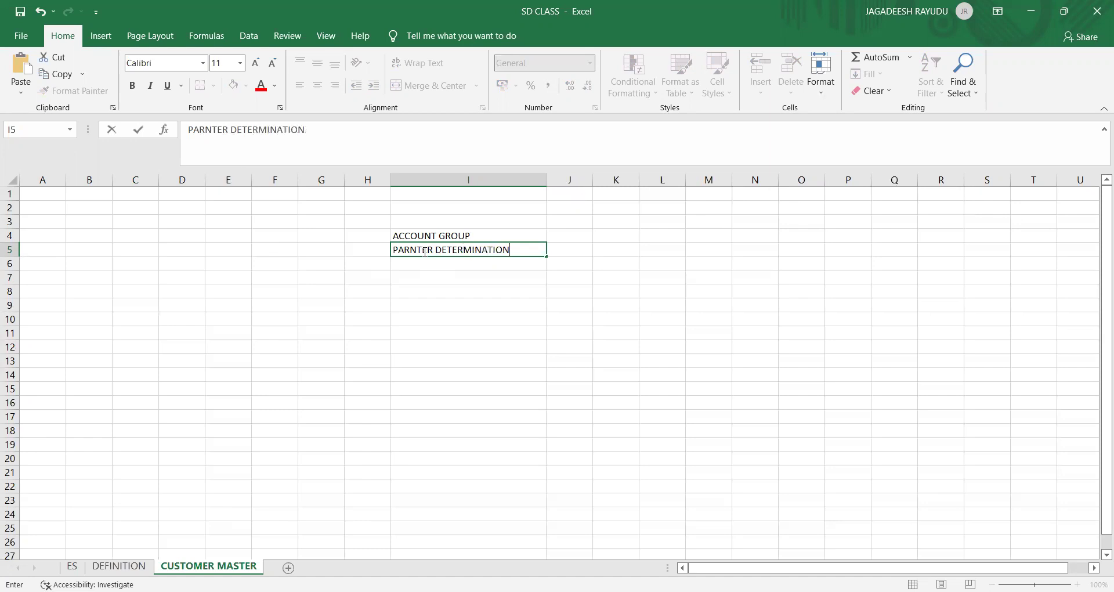
key("Return")
left_click(448, 290)
left_click(448, 249)
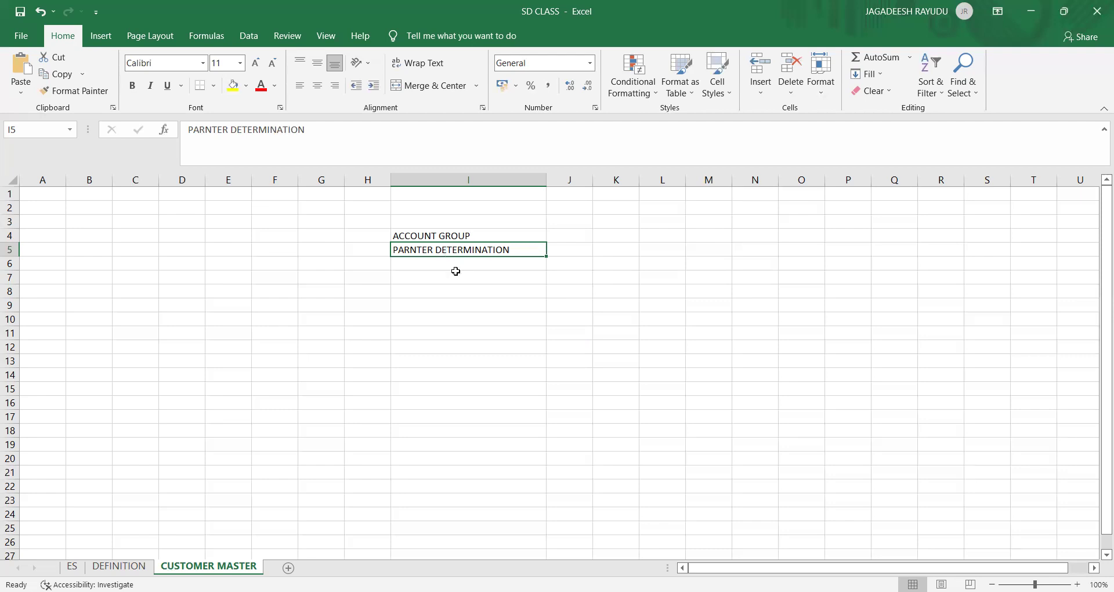
left_click(564, 246)
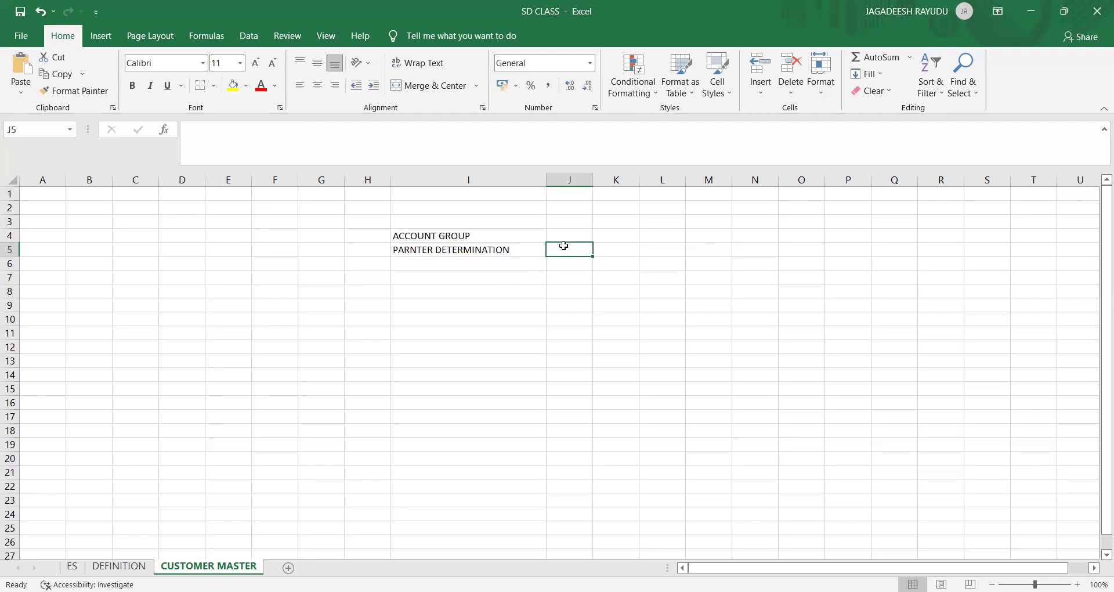
left_click(652, 249)
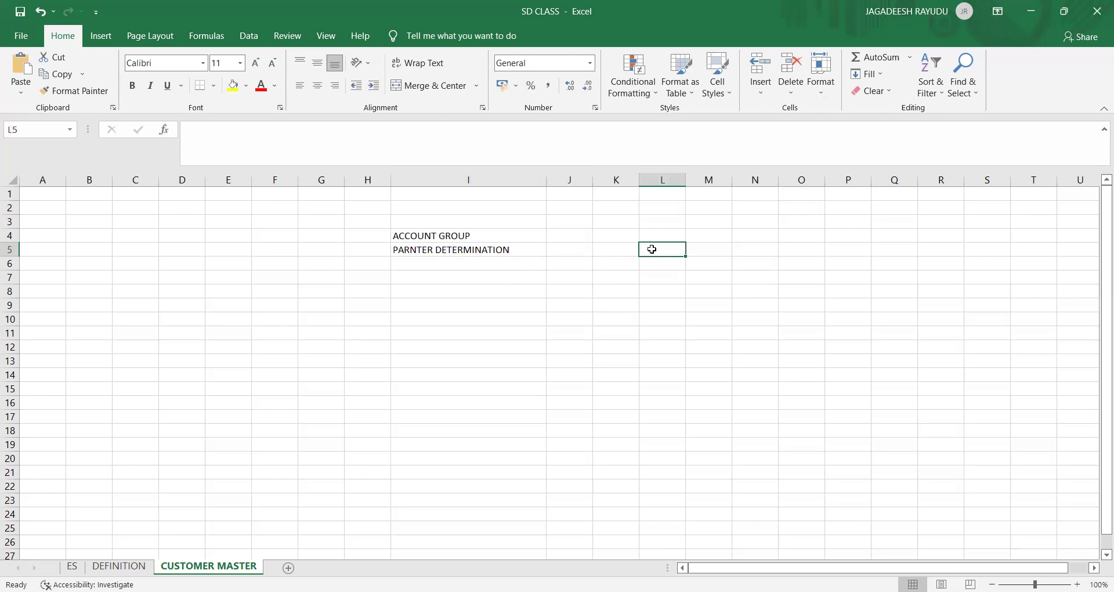
key("Down")
key("Down")
key("Down")
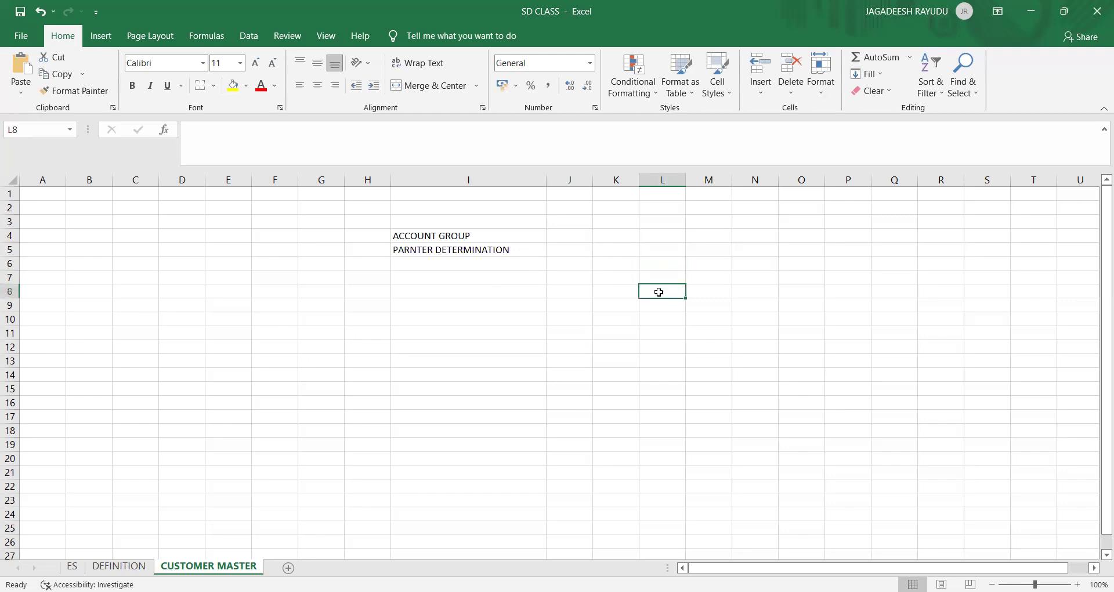
left_click(444, 253)
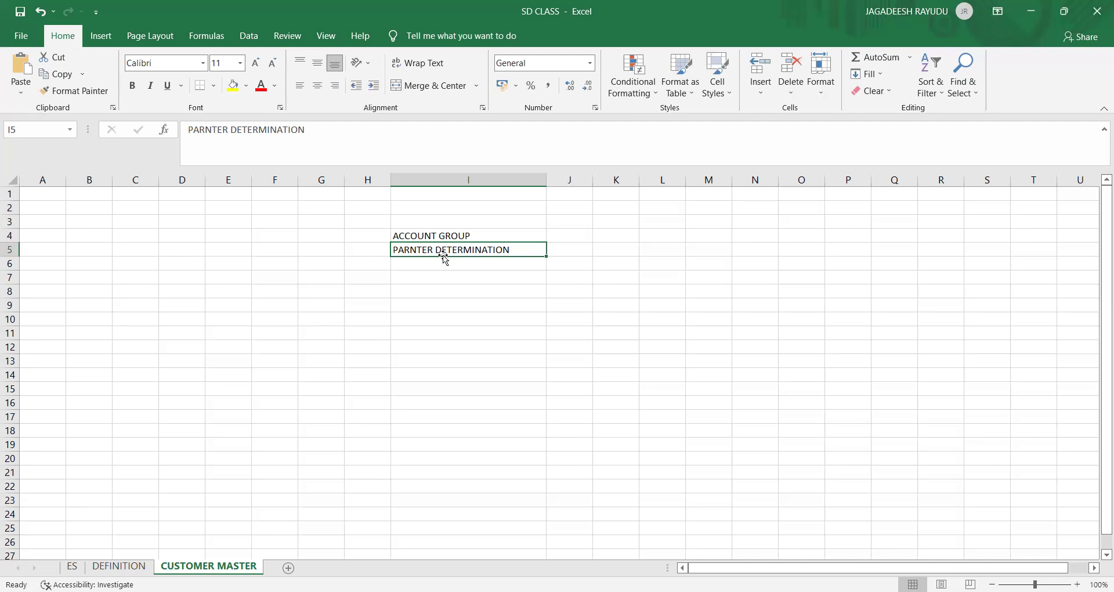
left_click(434, 235)
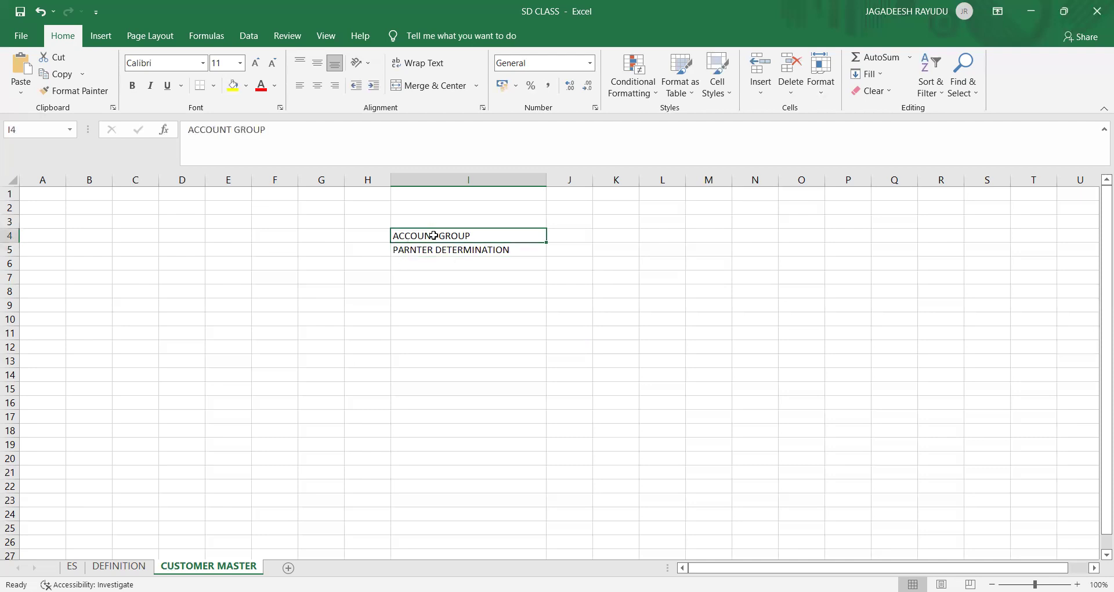
left_click(436, 251)
left_click(437, 235)
left_click(438, 251)
left_click(439, 263)
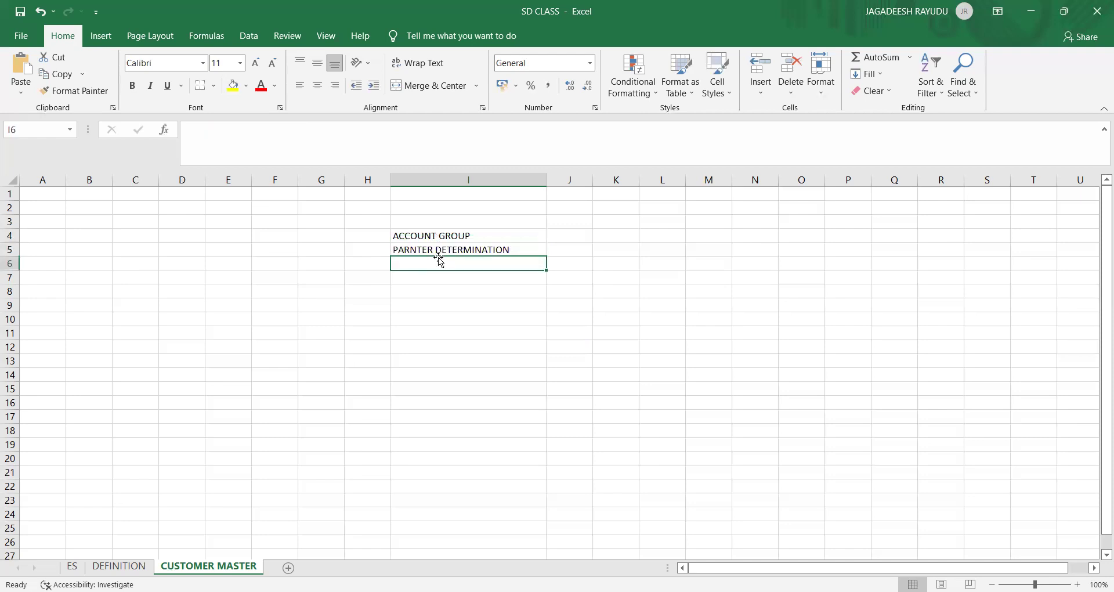
left_click(435, 235)
left_click(424, 254)
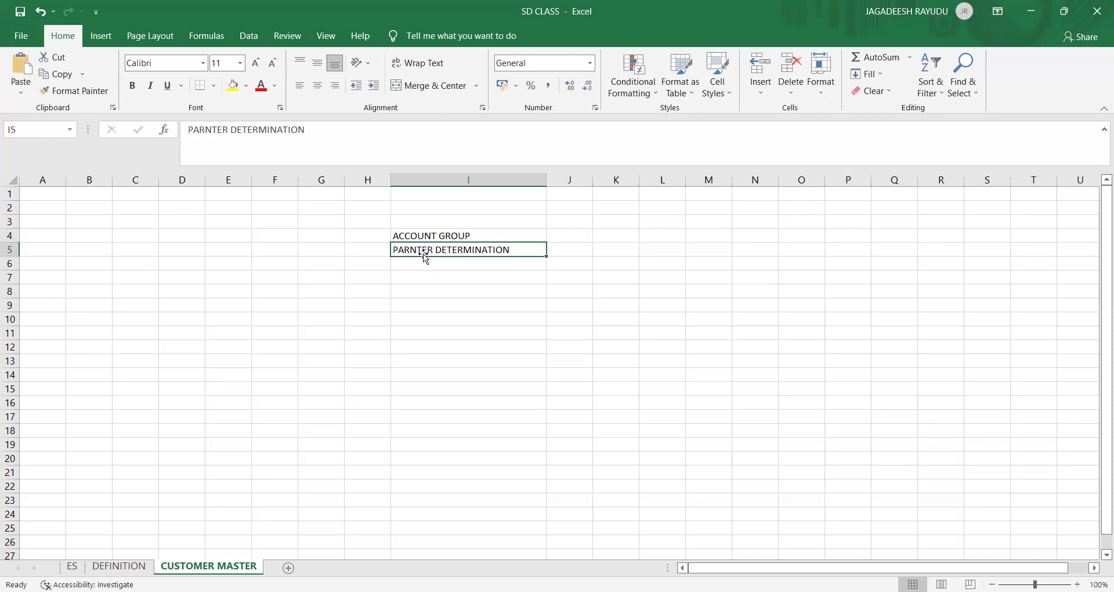